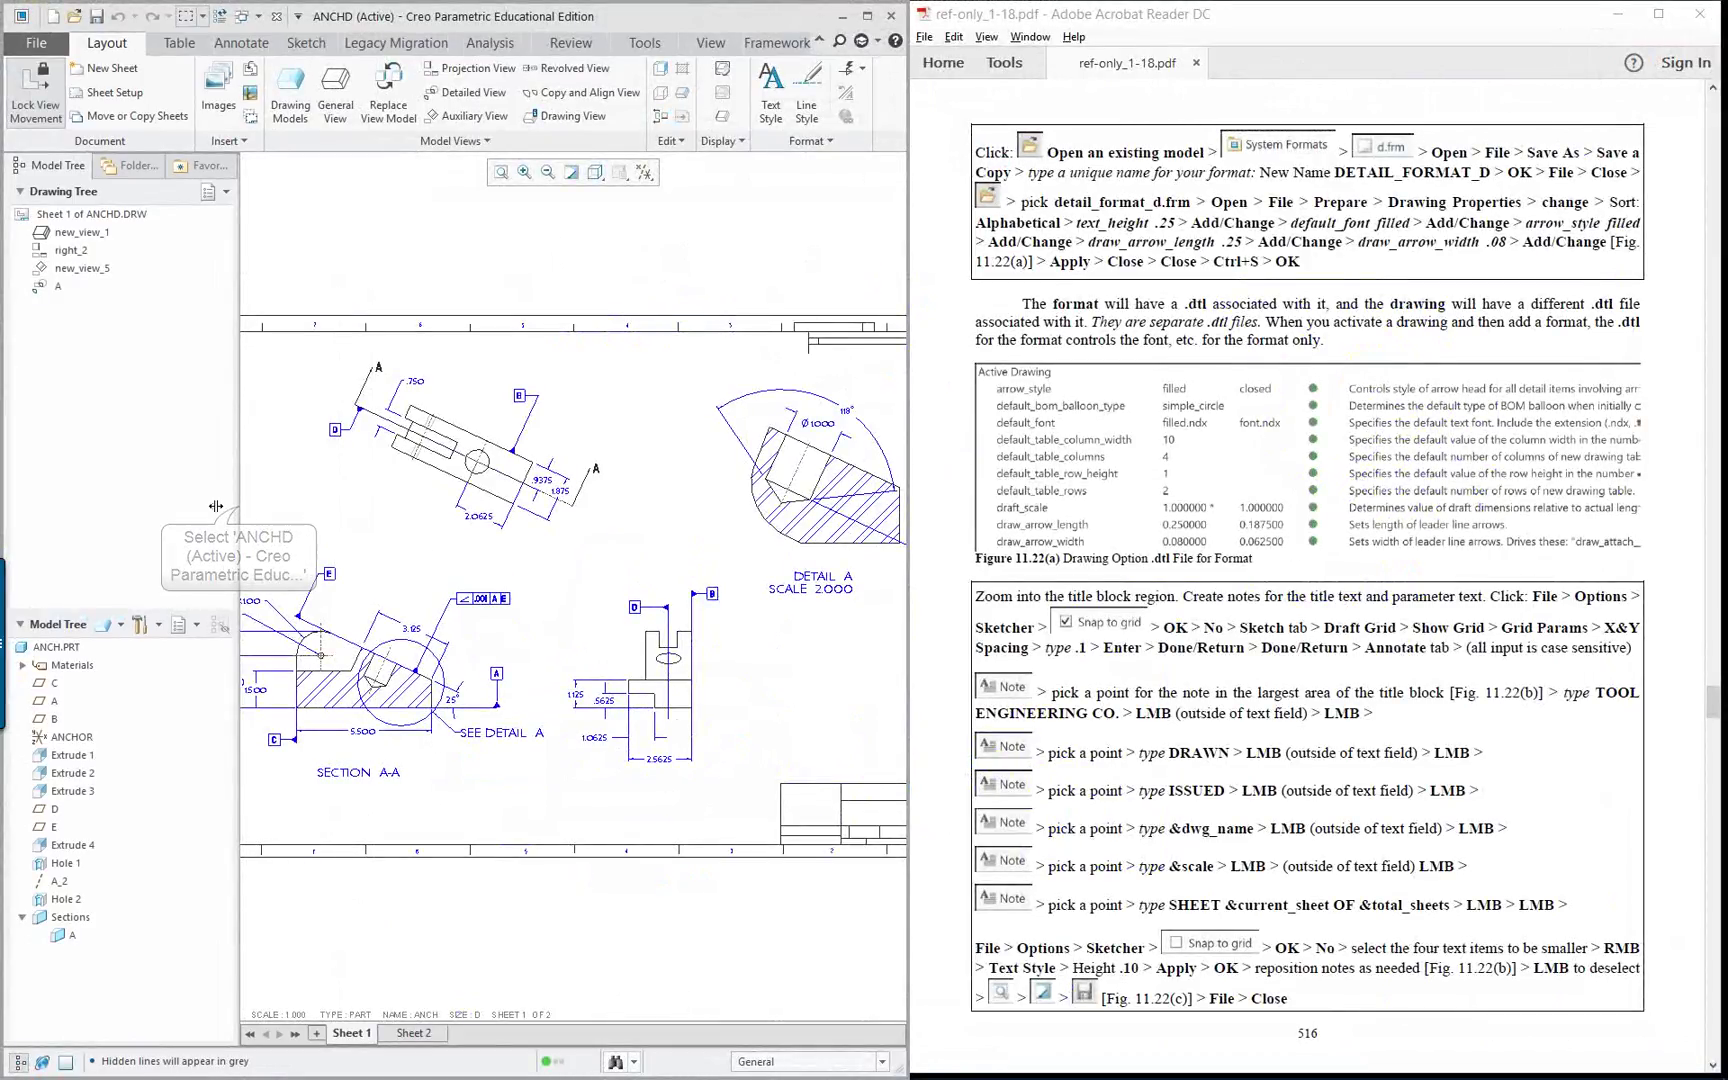
Maximize the drawing window and inspect the views and dimensions on Sheet 1 of the anchor drawing.
{"action": "scroll", "coordinate": [427, 522], "scroll_direction": "down", "scroll_amount": 1}
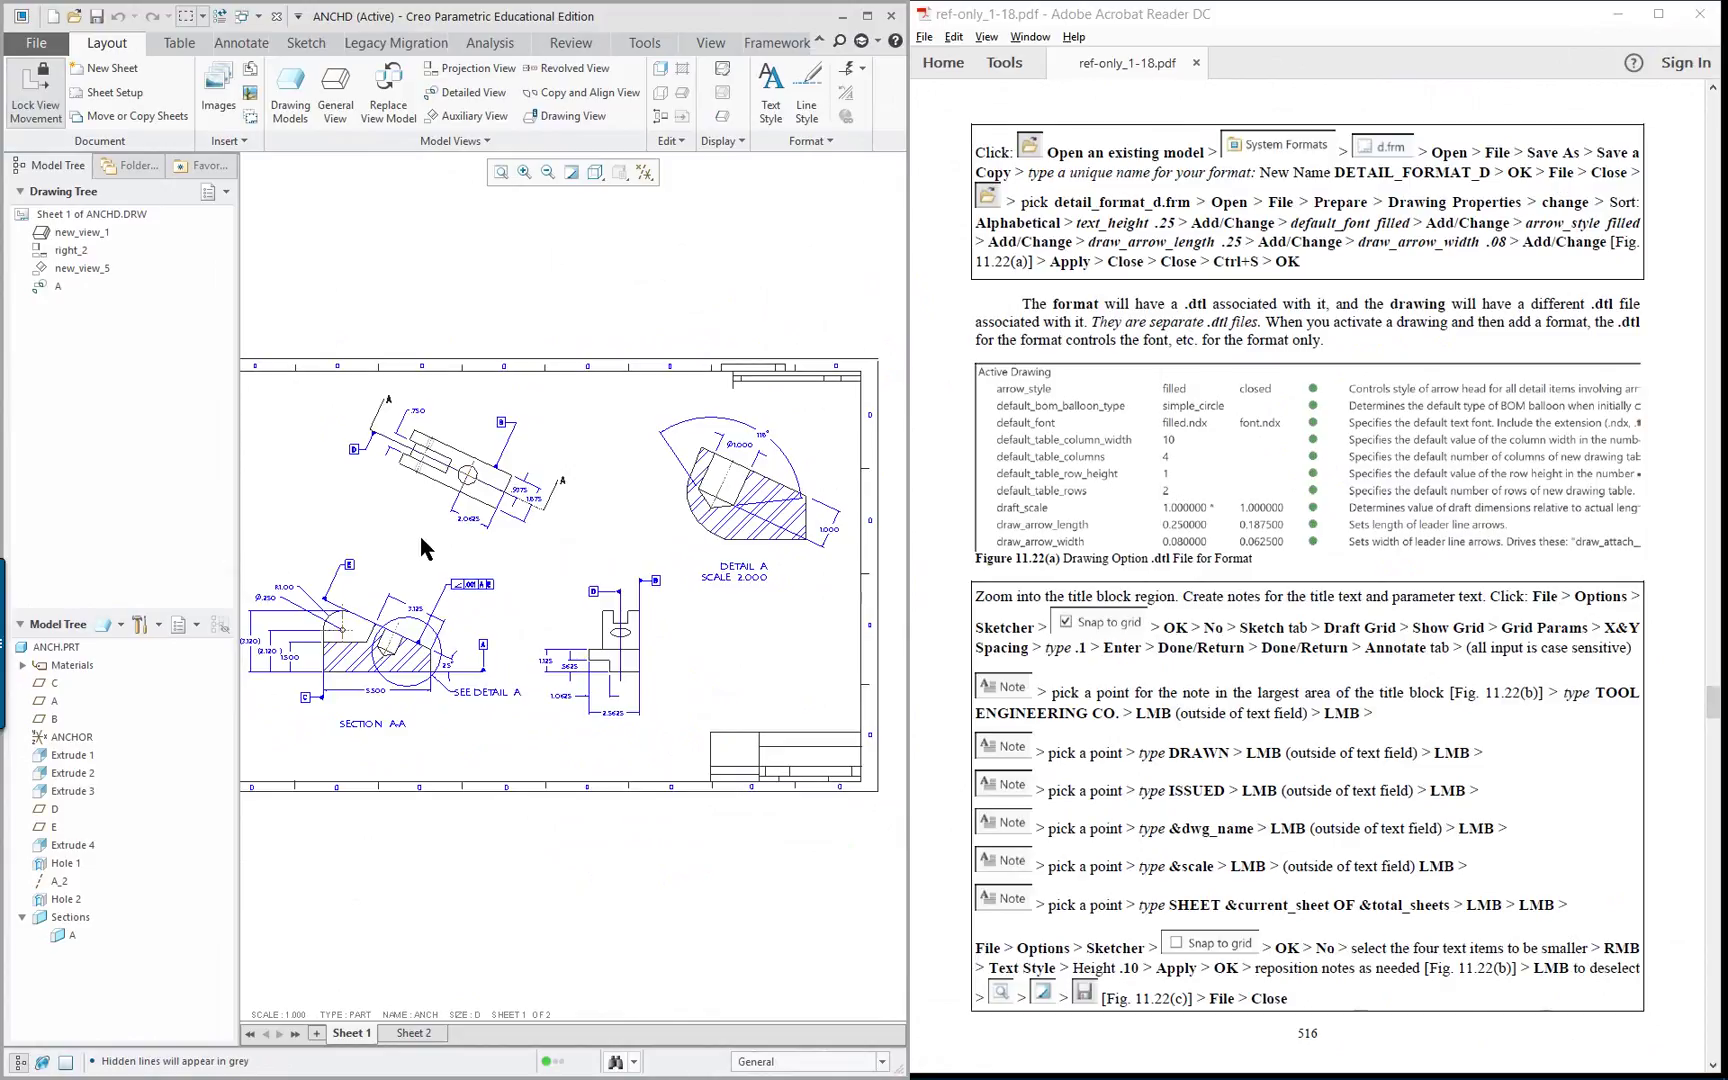
{"action": "double_click", "coordinate": [680, 16]}
{"action": "scroll", "coordinate": [966, 475], "scroll_direction": "up", "scroll_amount": 2}
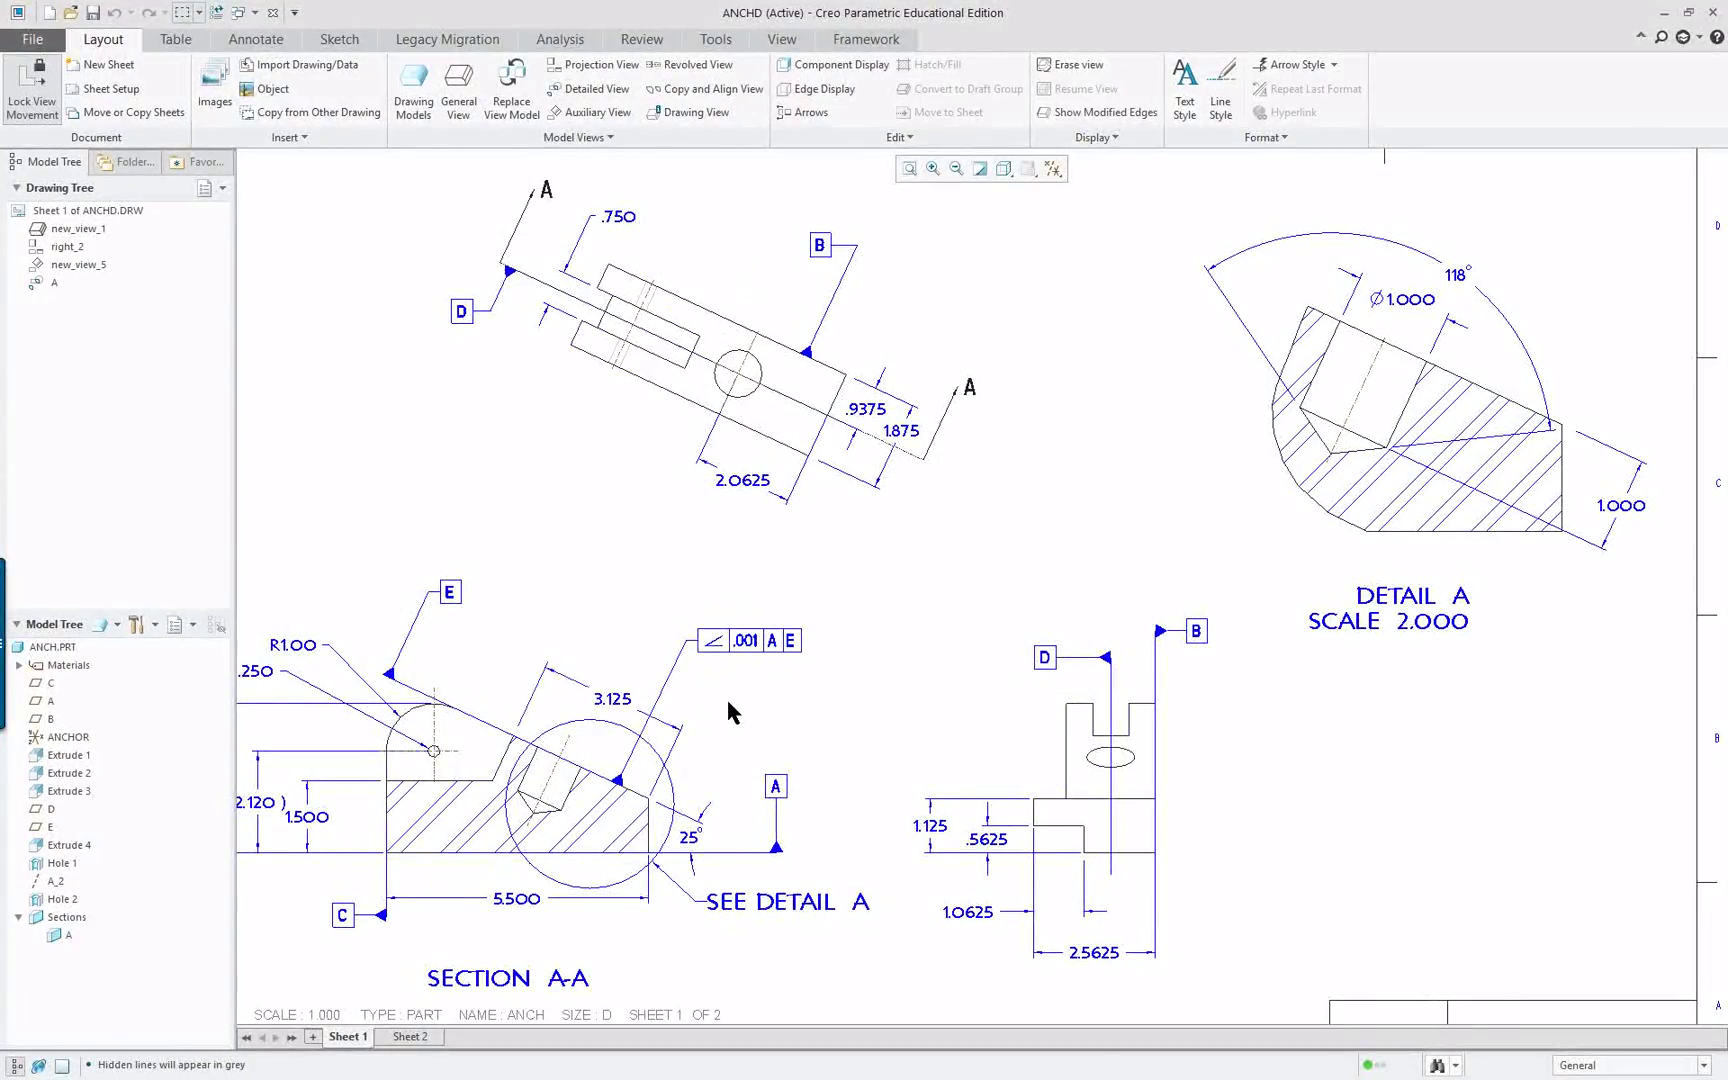
{"action": "scroll", "coordinate": [729, 695], "scroll_direction": "down", "scroll_amount": 2}
{"action": "scroll", "coordinate": [317, 788], "scroll_direction": "up", "scroll_amount": 2}
{"action": "scroll", "coordinate": [319, 782], "scroll_direction": "up", "scroll_amount": 1}
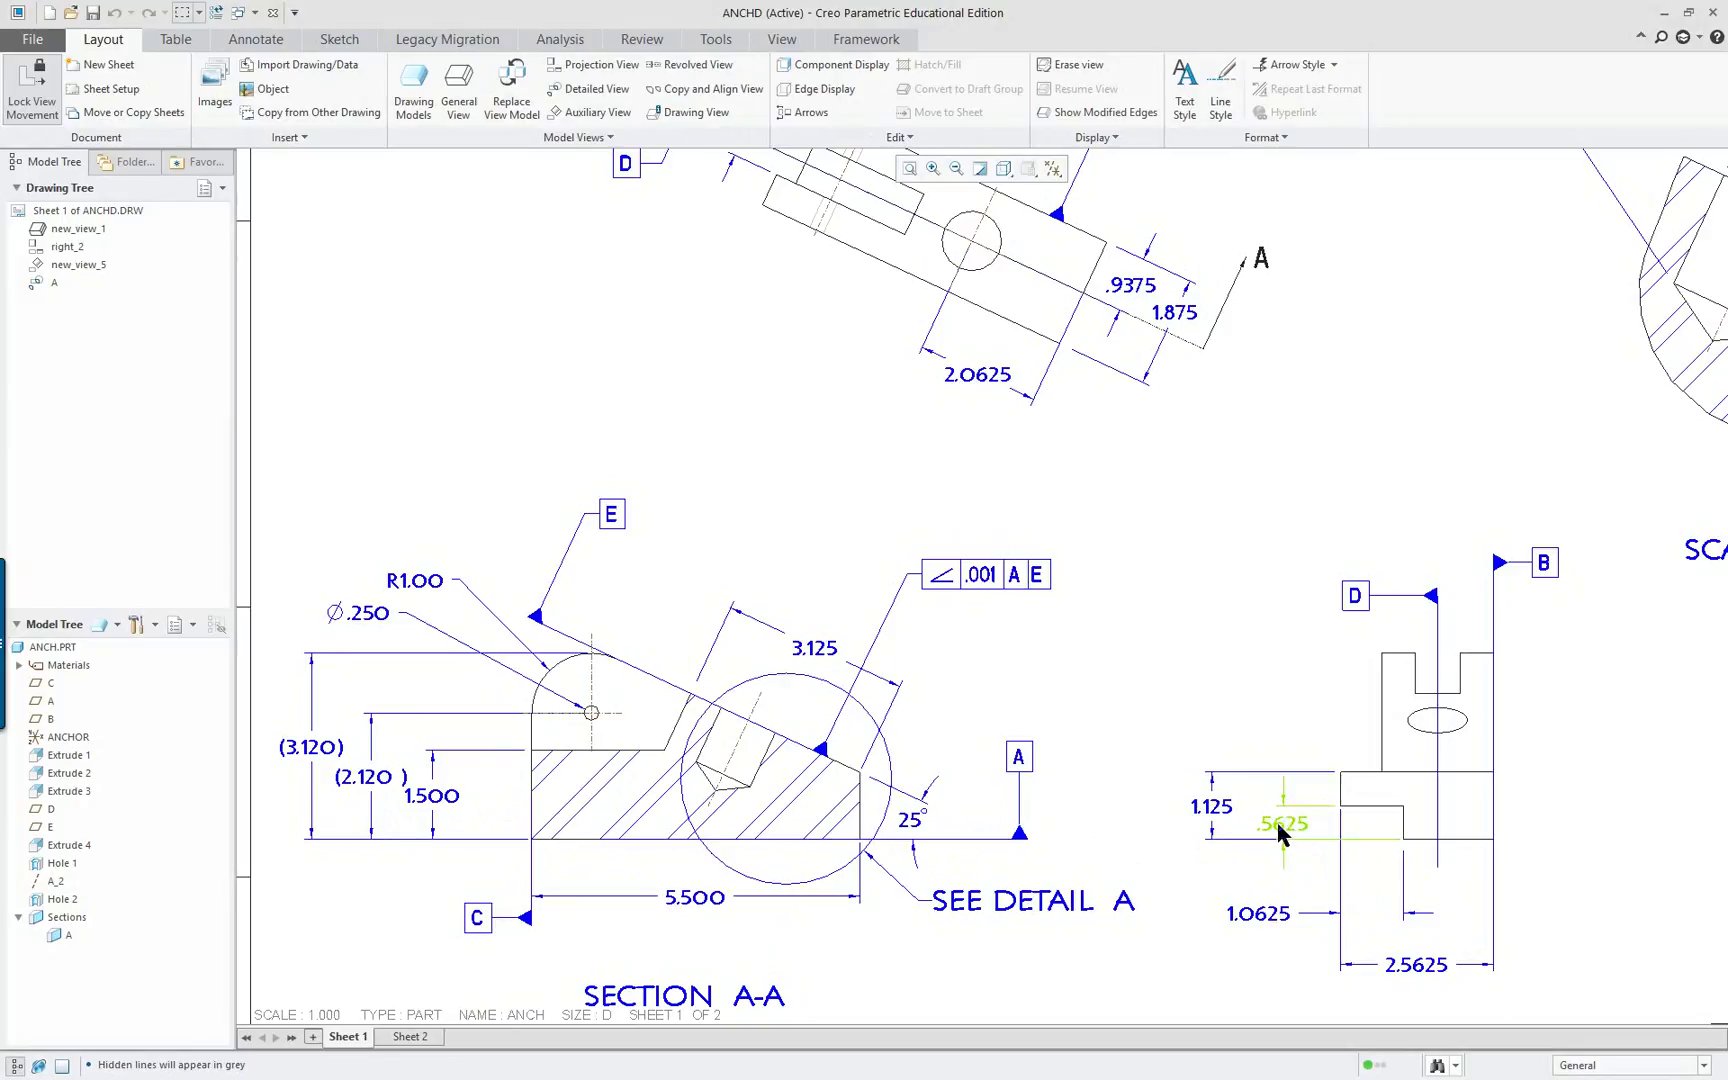
{"action": "scroll", "coordinate": [1265, 800], "scroll_direction": "down", "scroll_amount": 1}
{"action": "scroll", "coordinate": [1369, 609], "scroll_direction": "down", "scroll_amount": 1}
{"action": "scroll", "coordinate": [1685, 482], "scroll_direction": "down", "scroll_amount": 1}
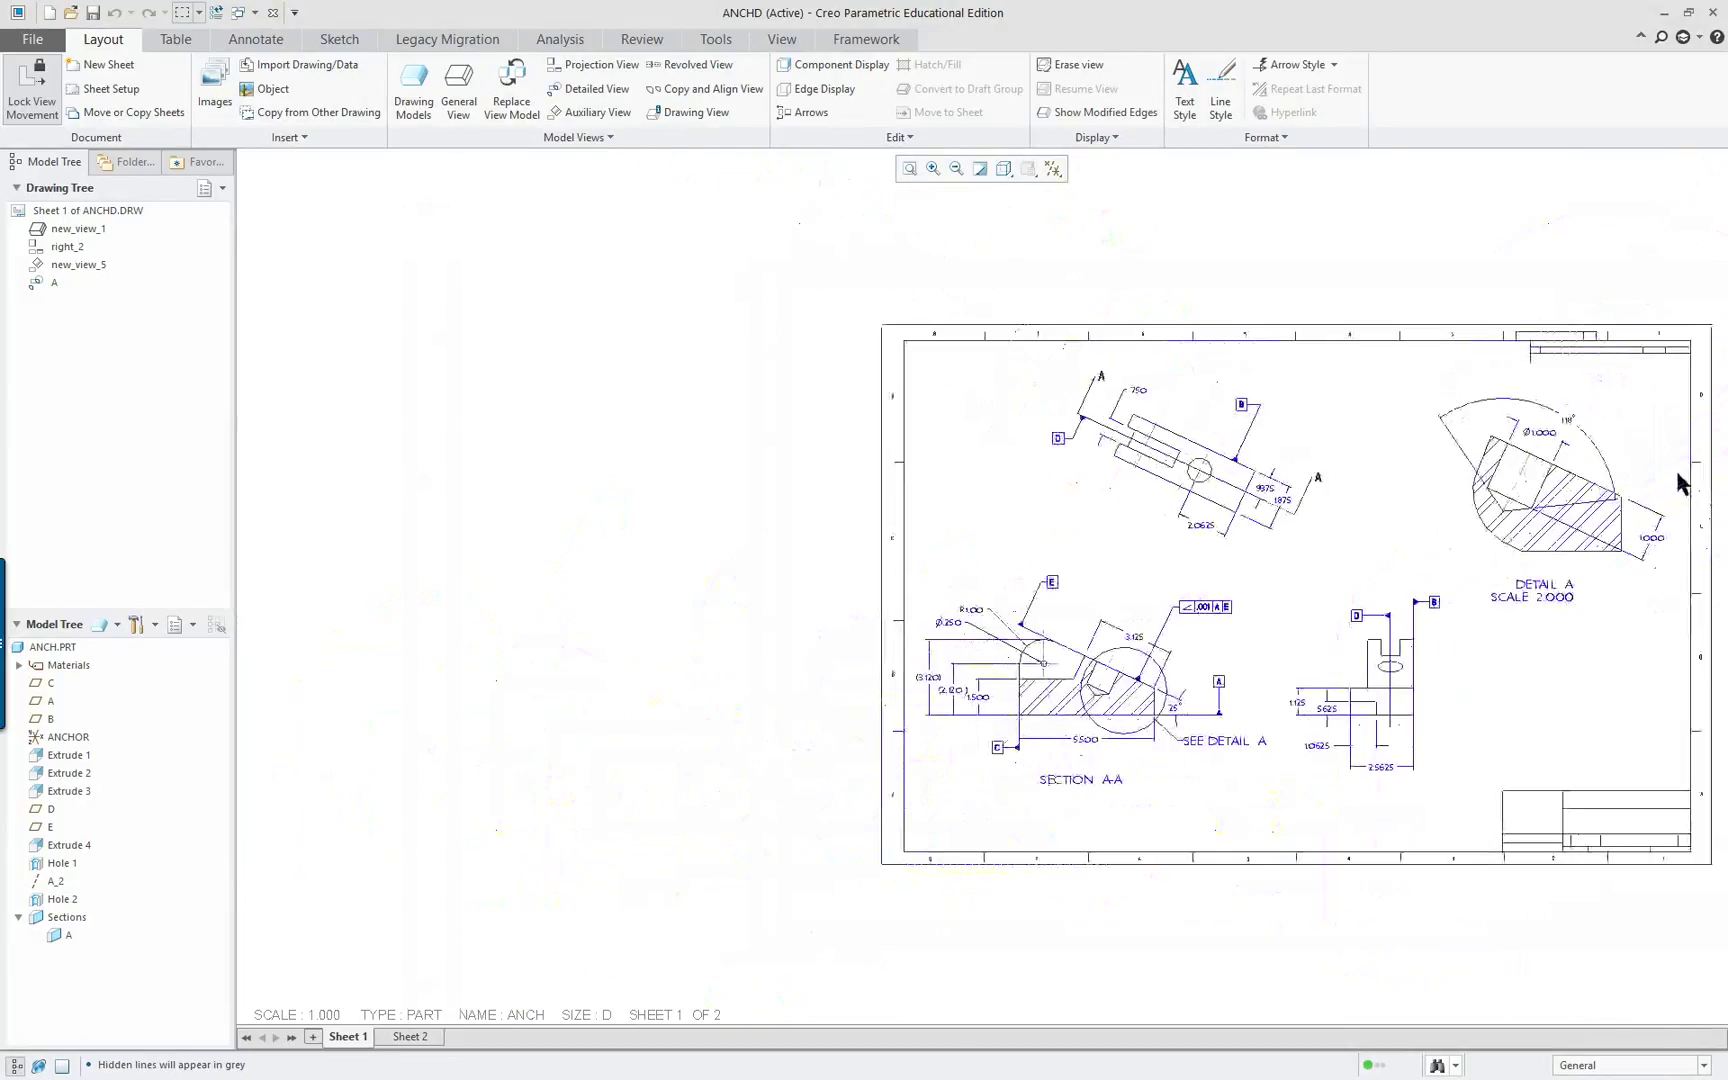
{"action": "scroll", "coordinate": [1642, 474], "scroll_direction": "up", "scroll_amount": 1}
{"action": "scroll", "coordinate": [1636, 477], "scroll_direction": "up", "scroll_amount": 1}
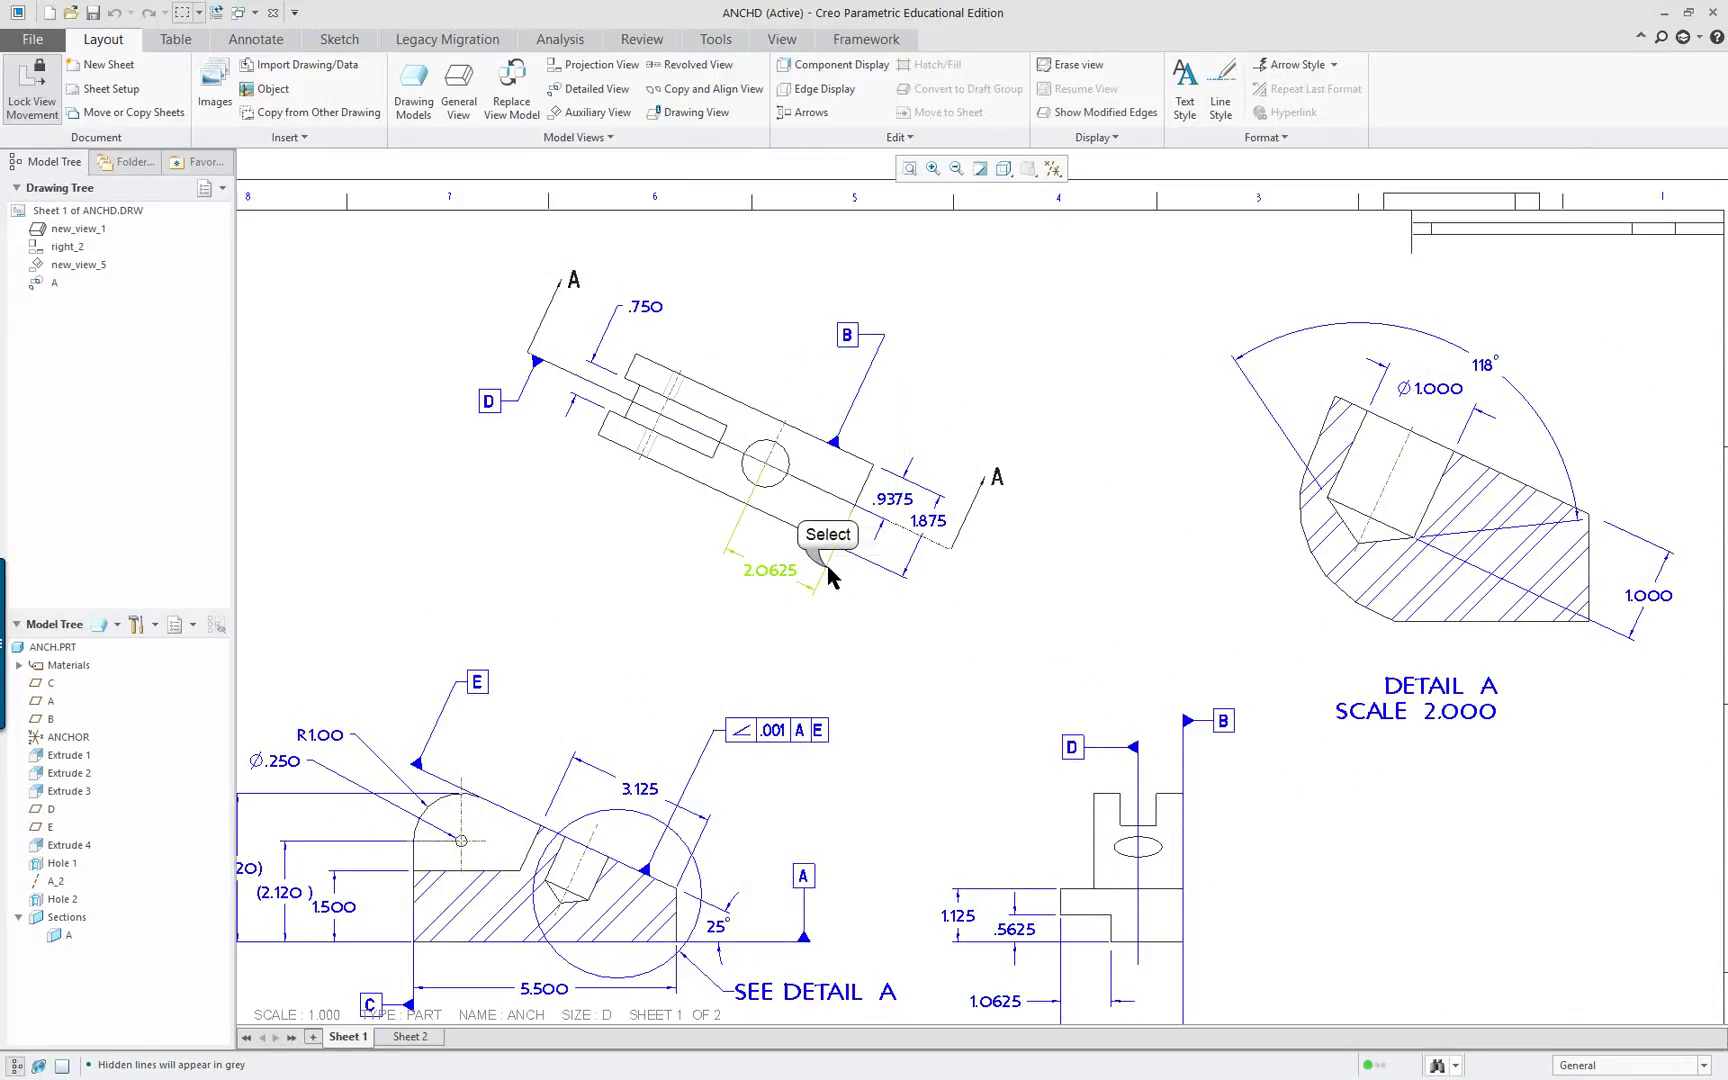
Extend the witness line of the 2.0625 dimension away from the auxiliary view's corner to expose the line beneath it.
{"action": "left_click", "coordinate": [848, 522]}
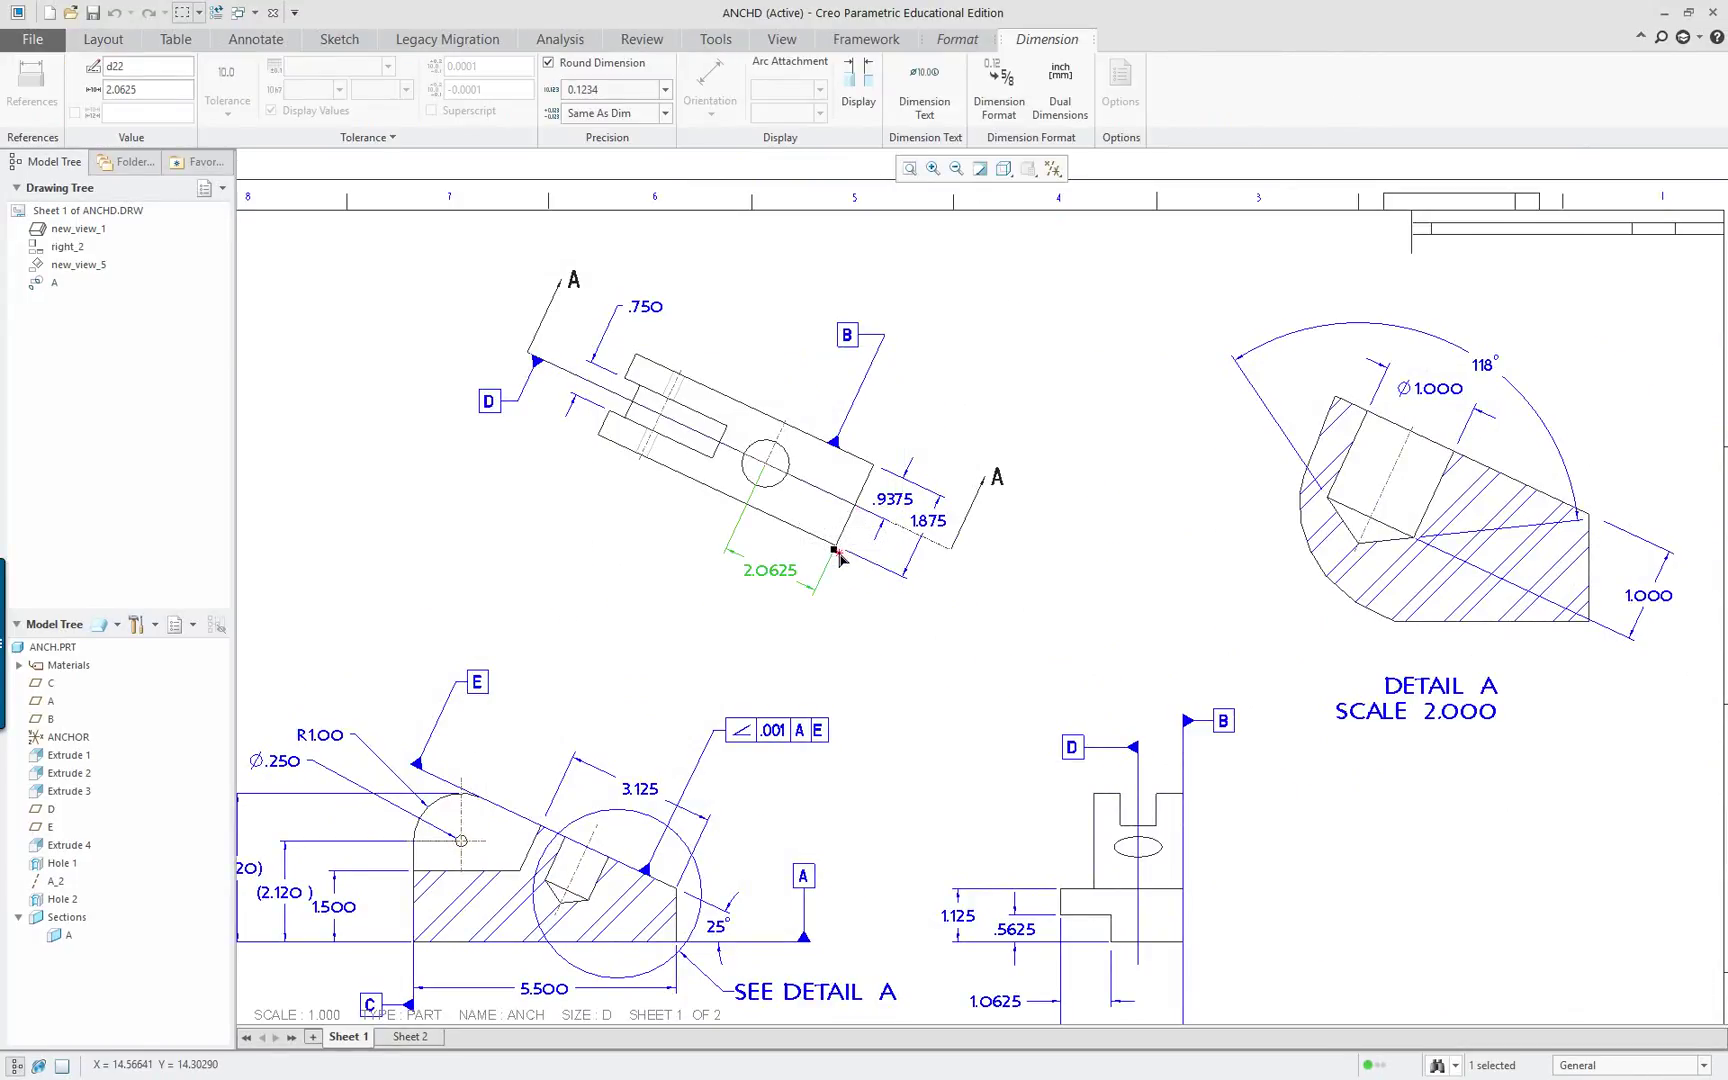
{"action": "left_click", "coordinate": [897, 607]}
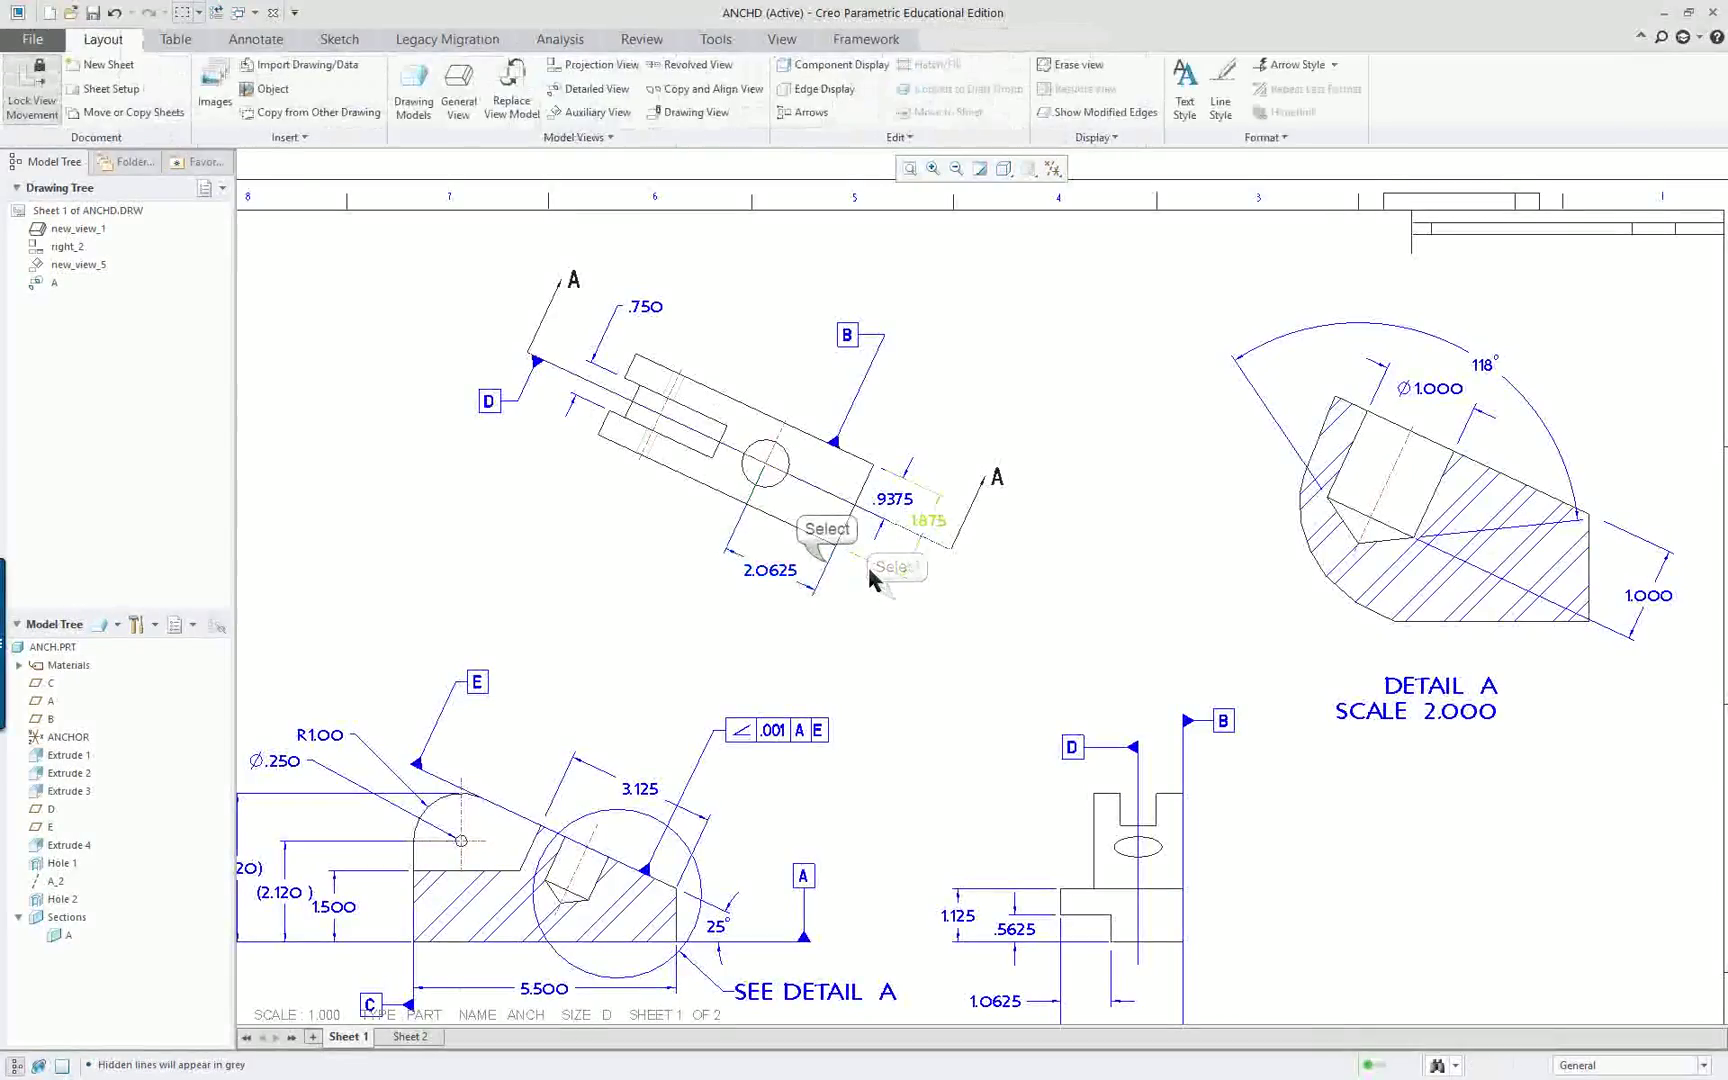
{"action": "left_click", "coordinate": [833, 557]}
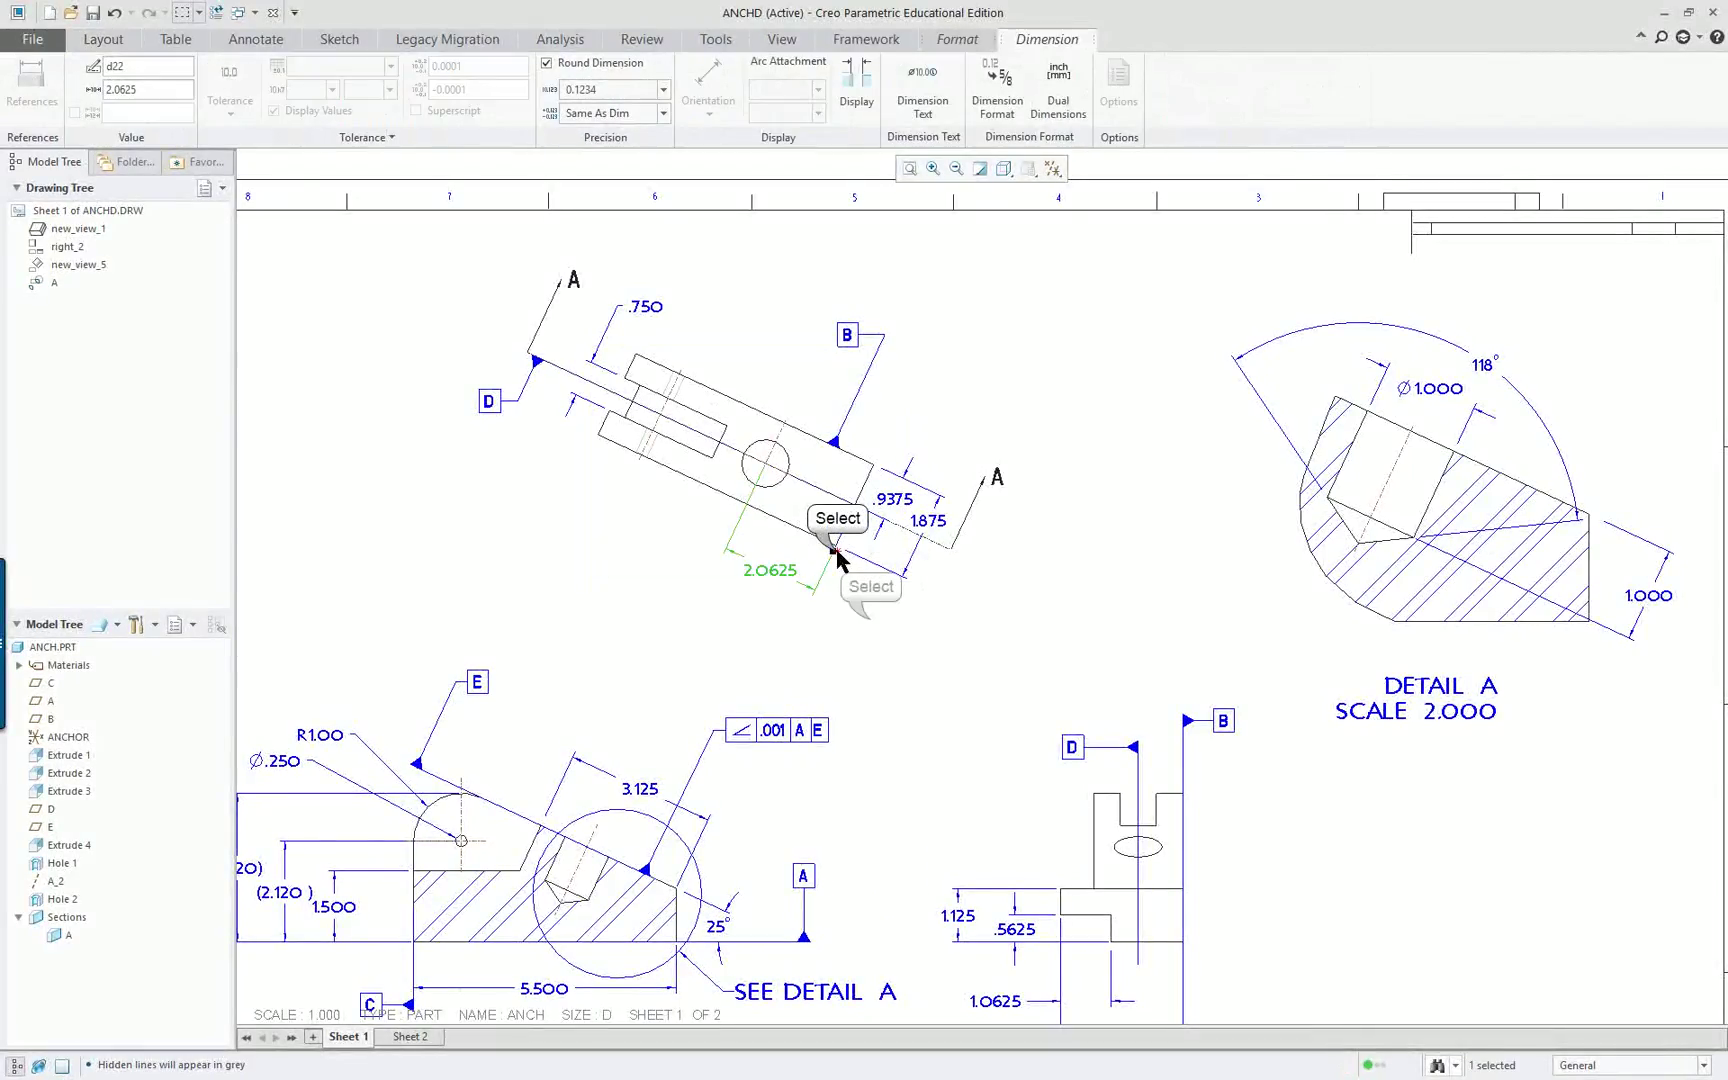
{"action": "left_click", "coordinate": [852, 585]}
{"action": "scroll", "coordinate": [852, 585], "scroll_direction": "up", "scroll_amount": 2}
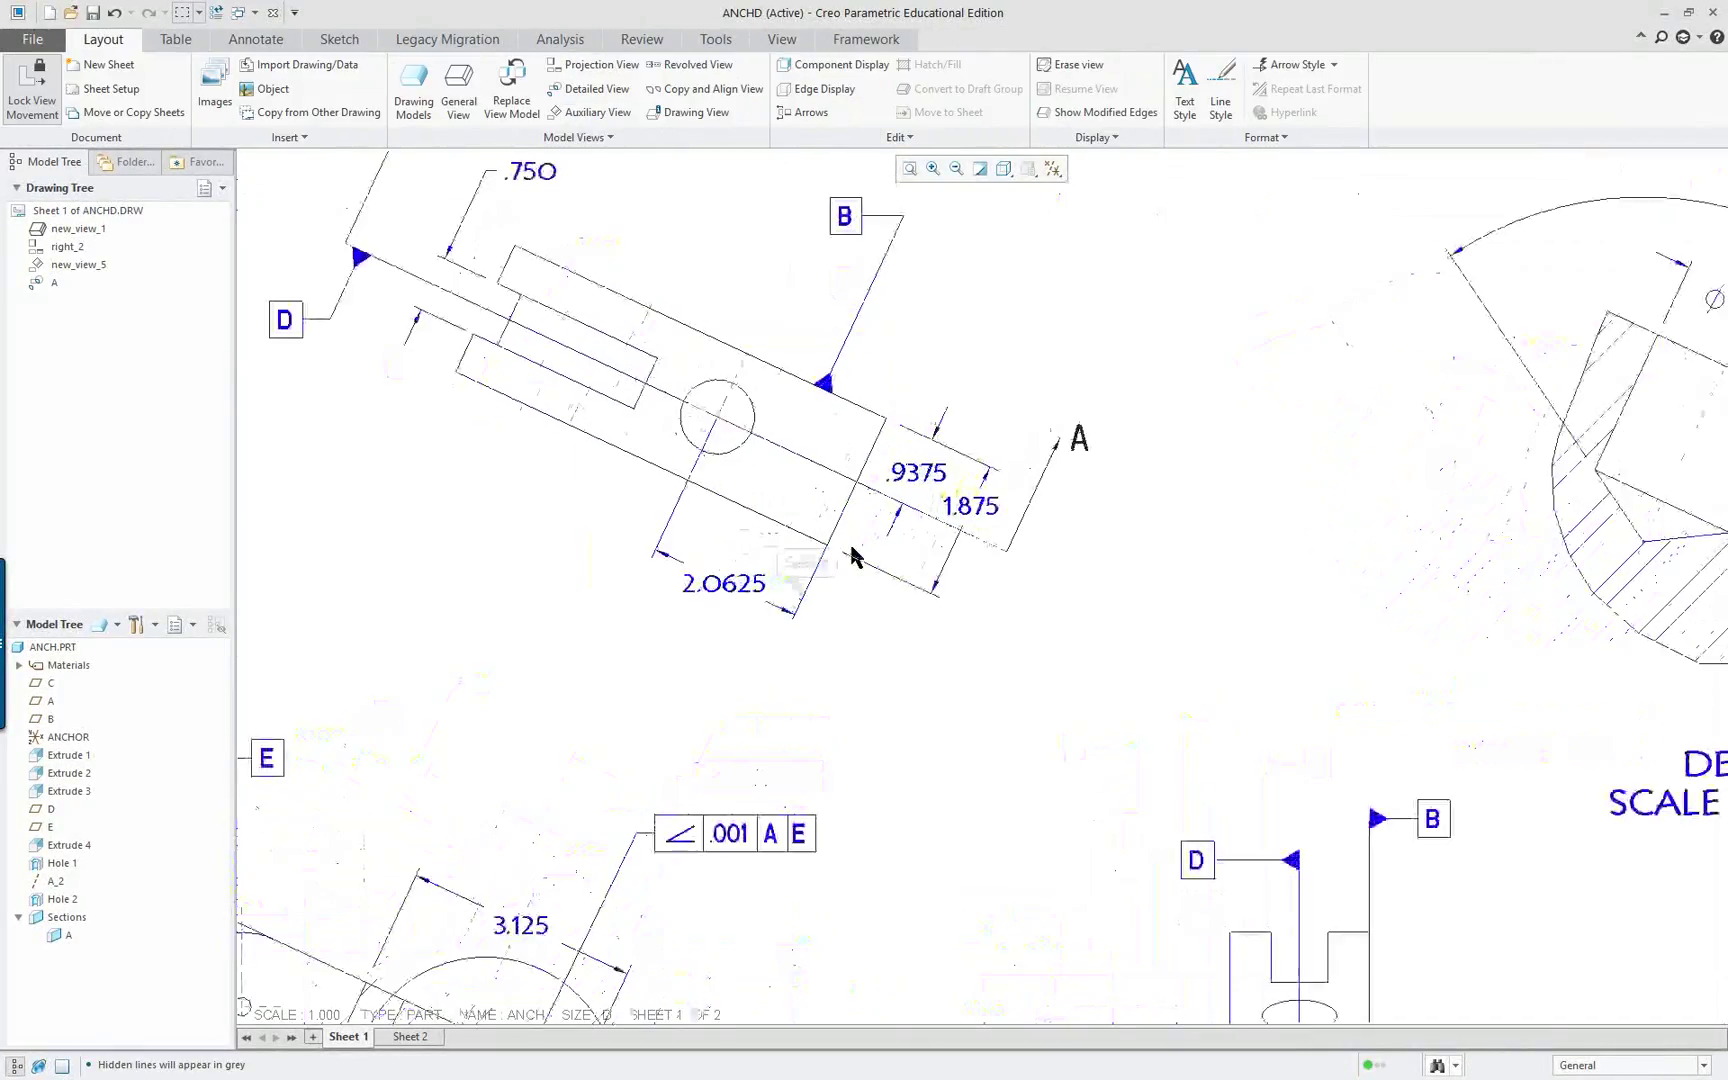
{"action": "left_click", "coordinate": [816, 578]}
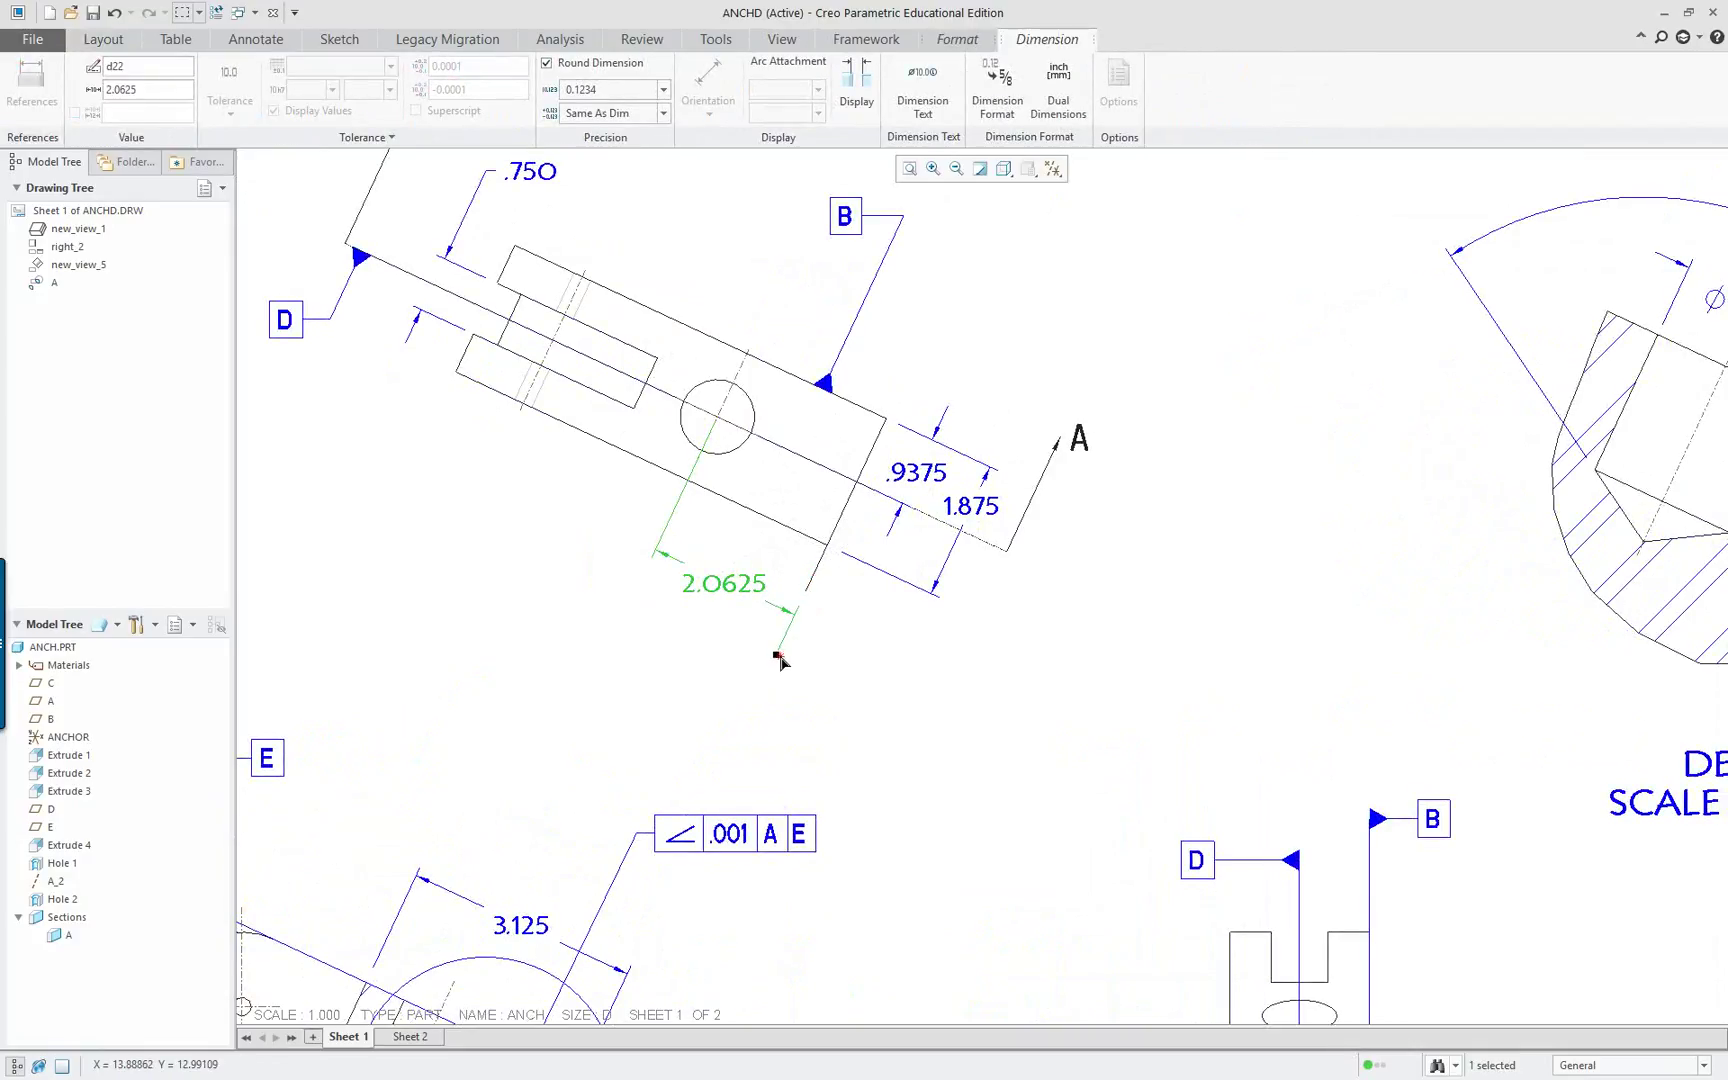
{"action": "scroll", "coordinate": [890, 585], "scroll_direction": "up", "scroll_amount": 1}
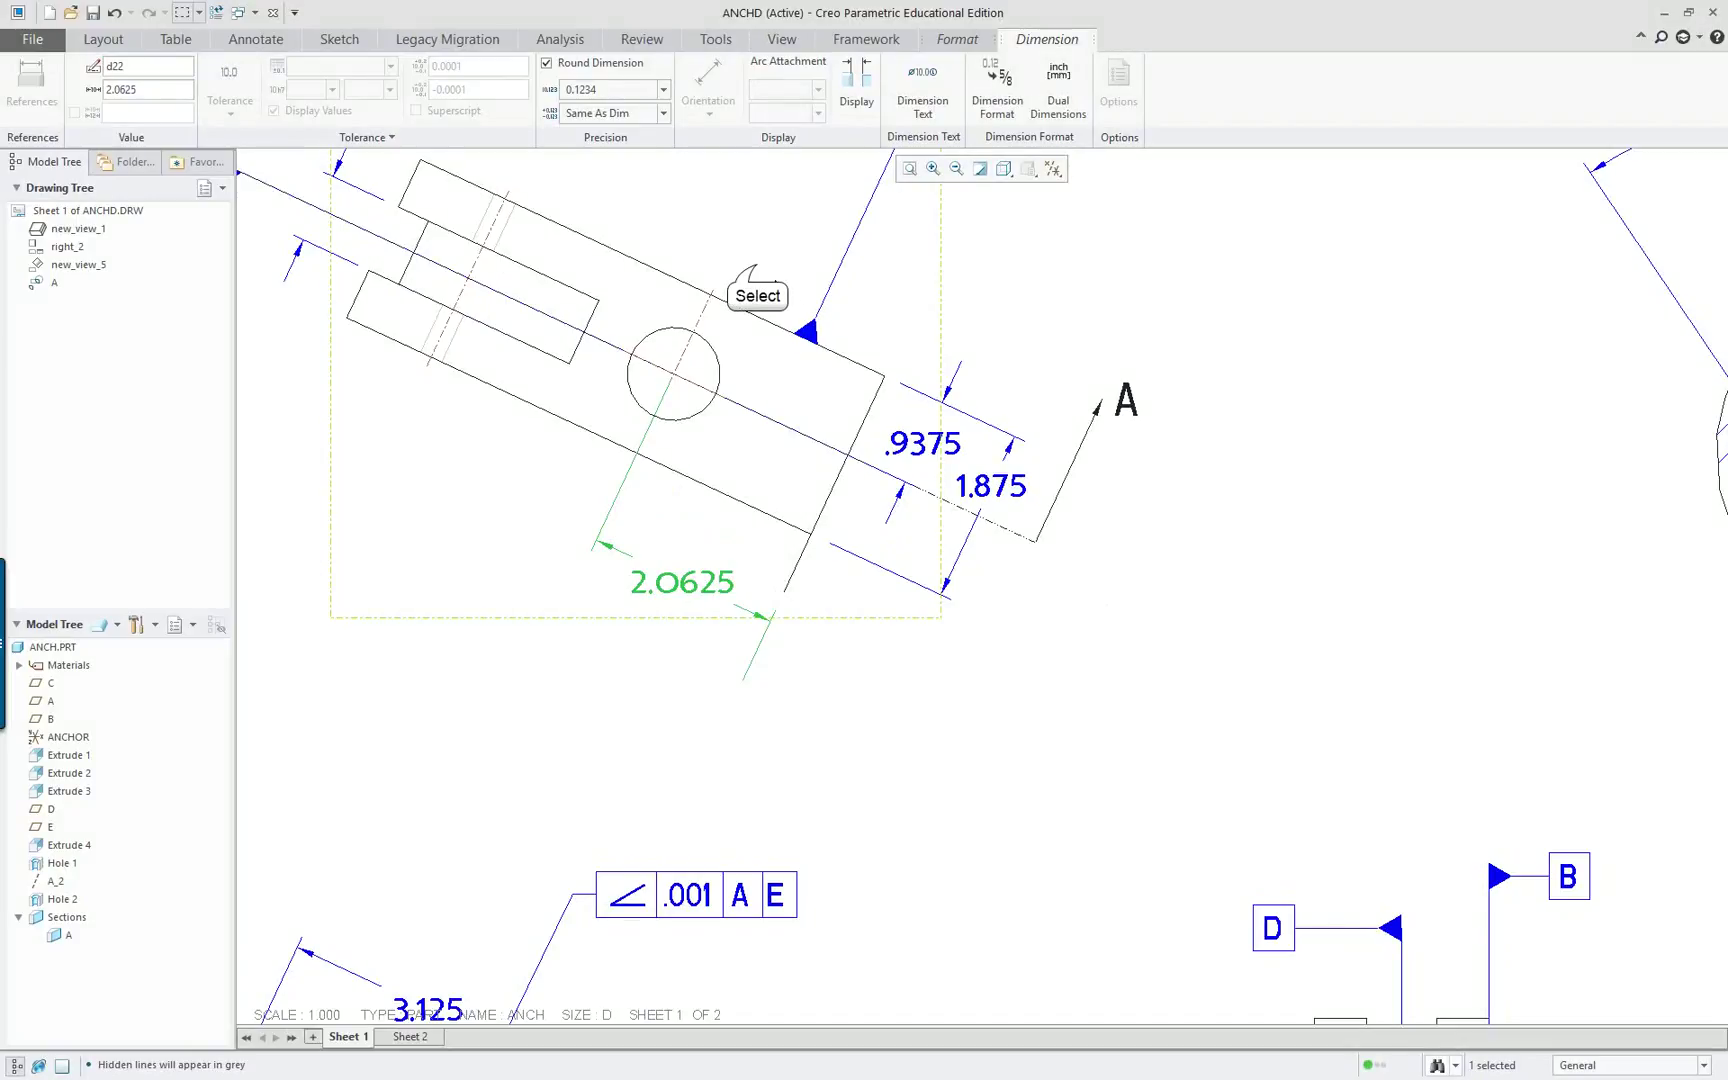
{"action": "left_click", "coordinate": [757, 272]}
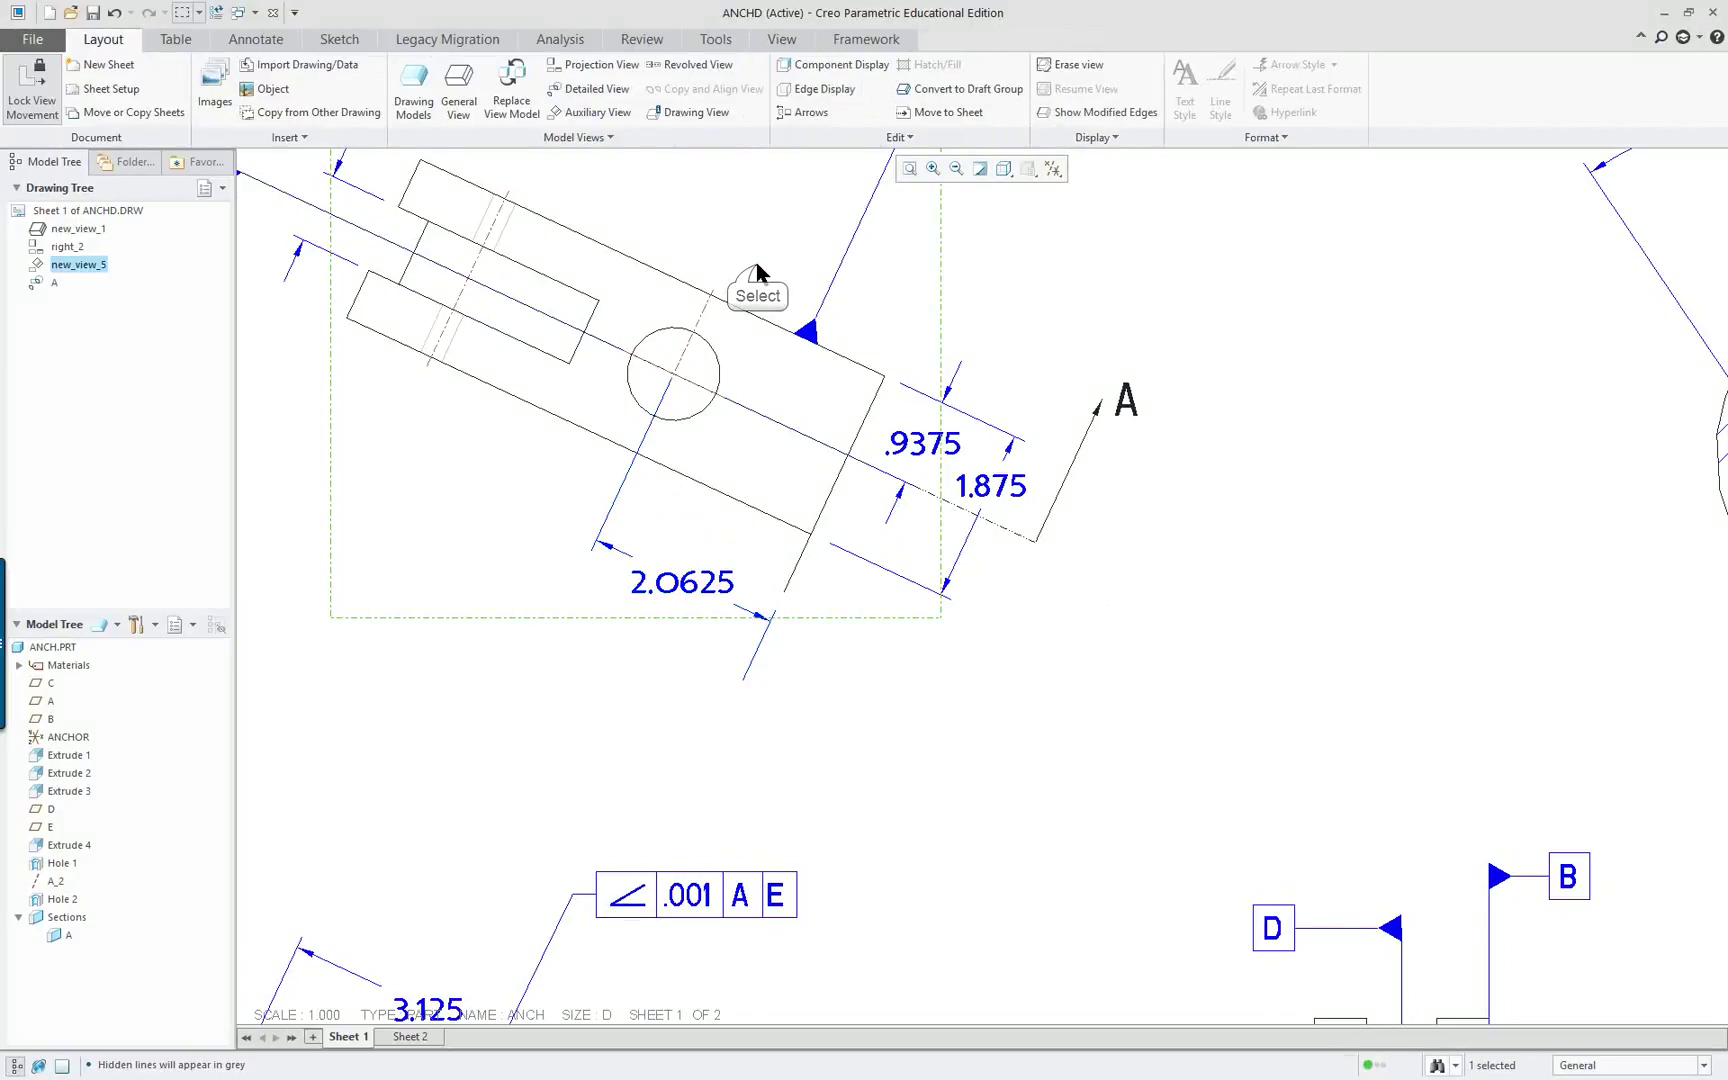
{"action": "left_click", "coordinate": [255, 40]}
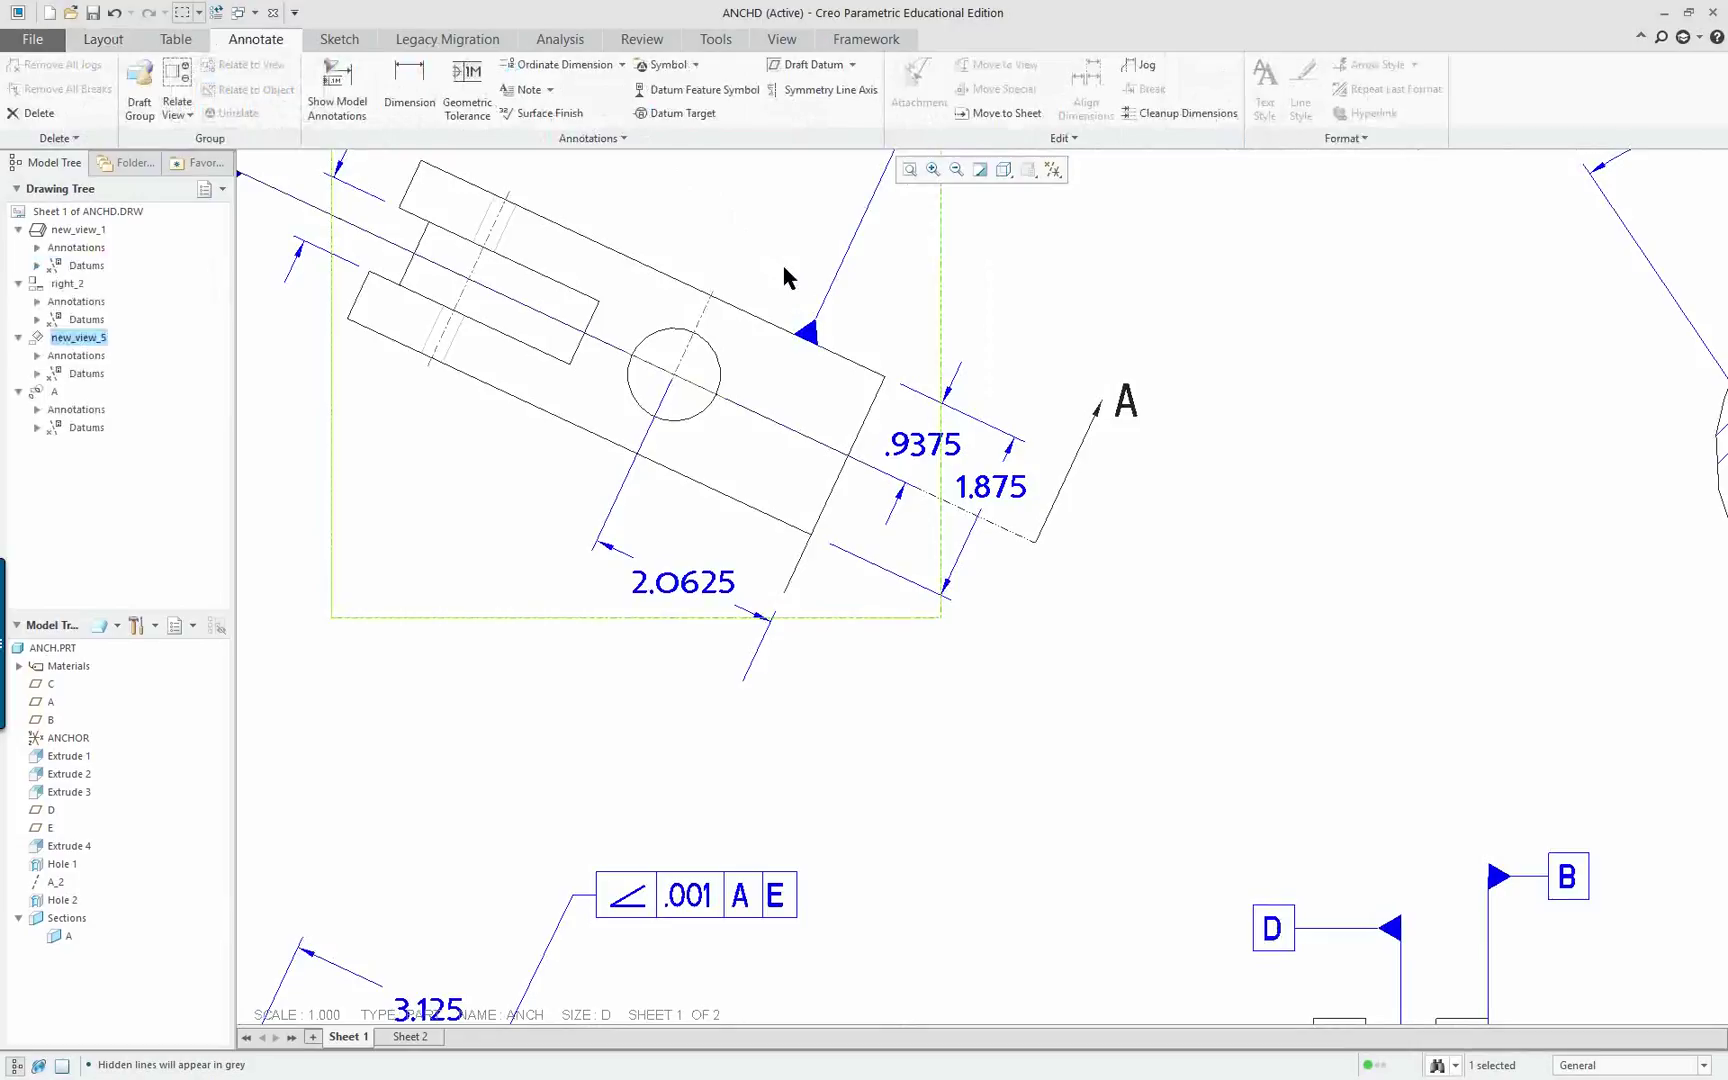
{"action": "scroll", "coordinate": [783, 266], "scroll_direction": "up", "scroll_amount": 1}
{"action": "scroll", "coordinate": [783, 209], "scroll_direction": "down", "scroll_amount": 1}
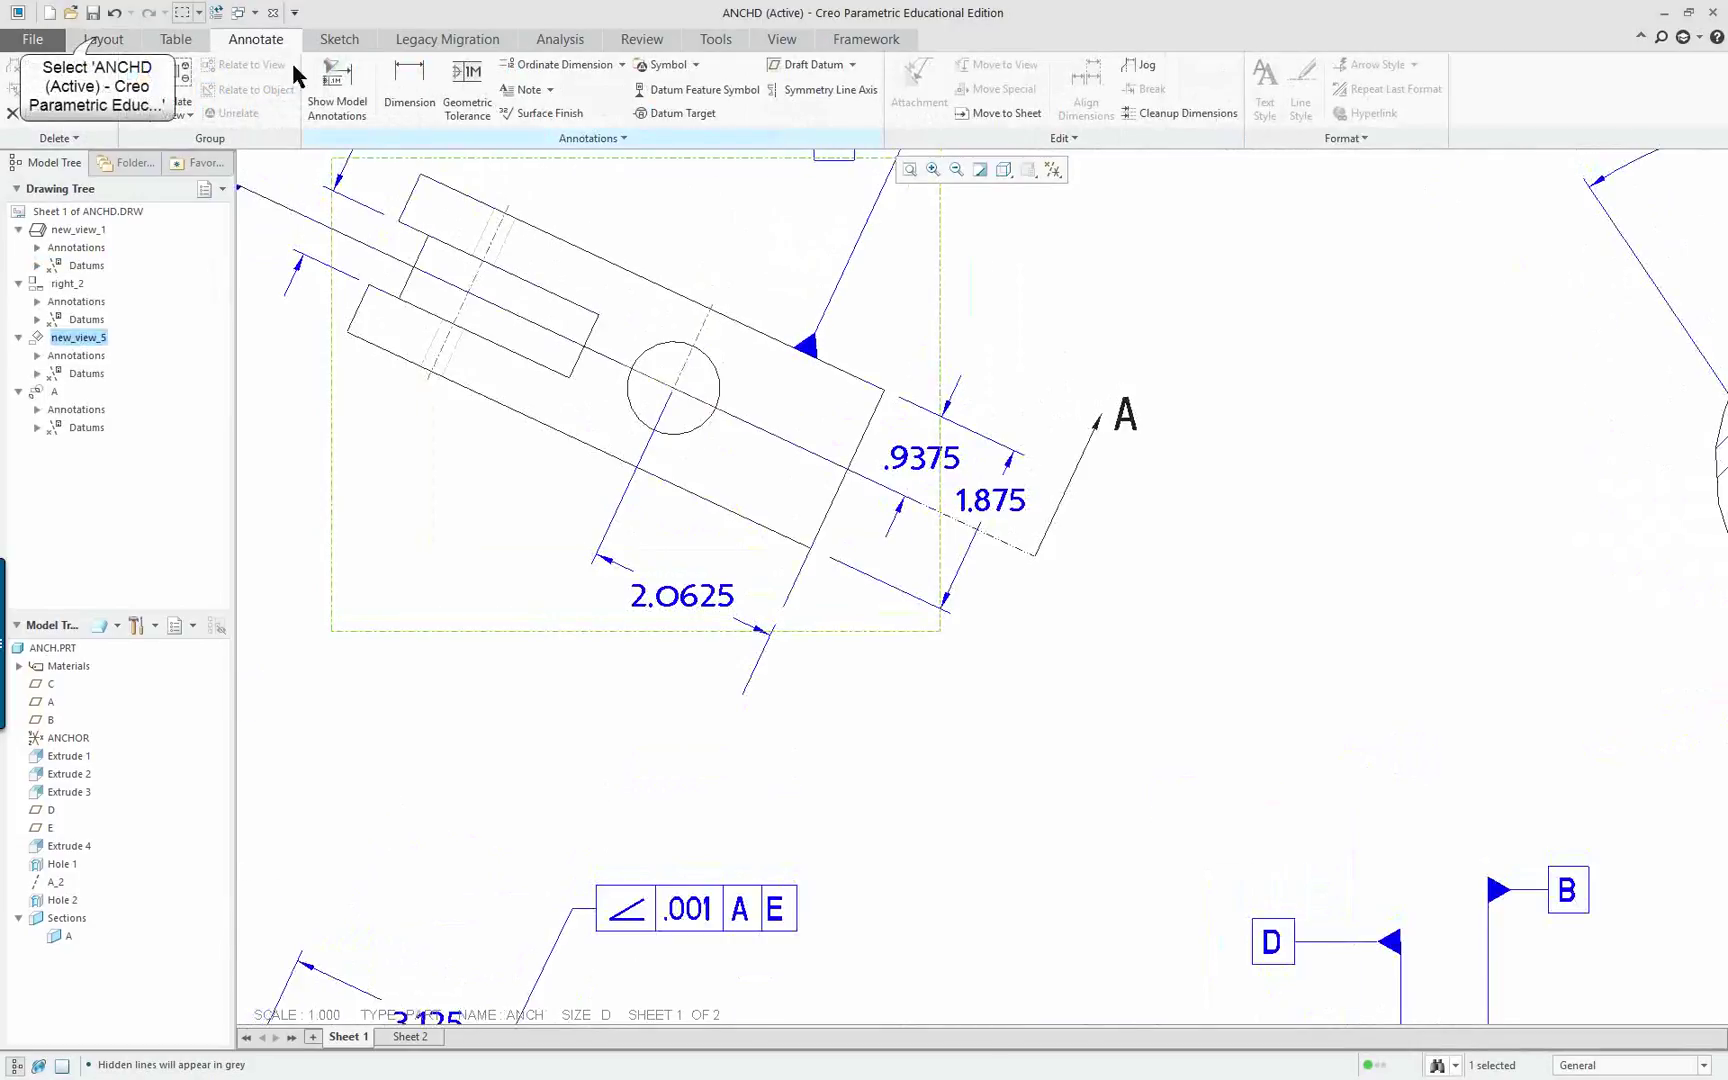
{"action": "left_click", "coordinate": [100, 40]}
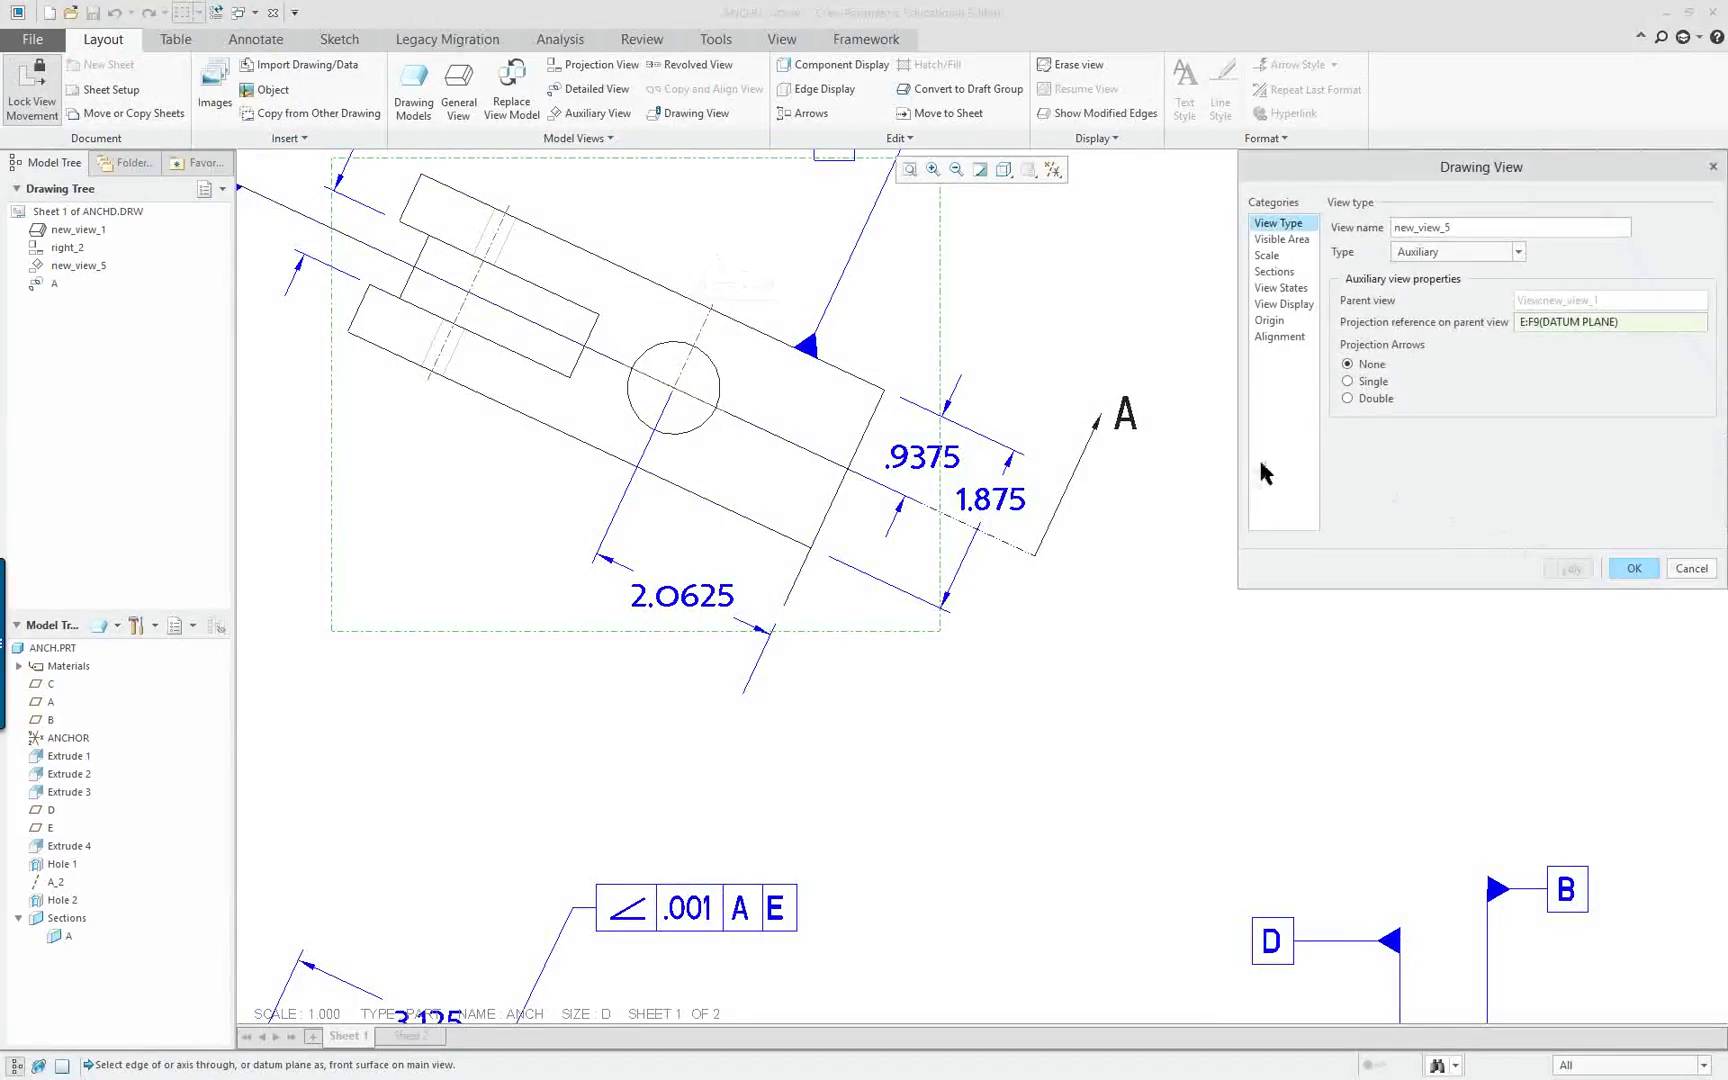
{"action": "left_click", "coordinate": [1690, 568]}
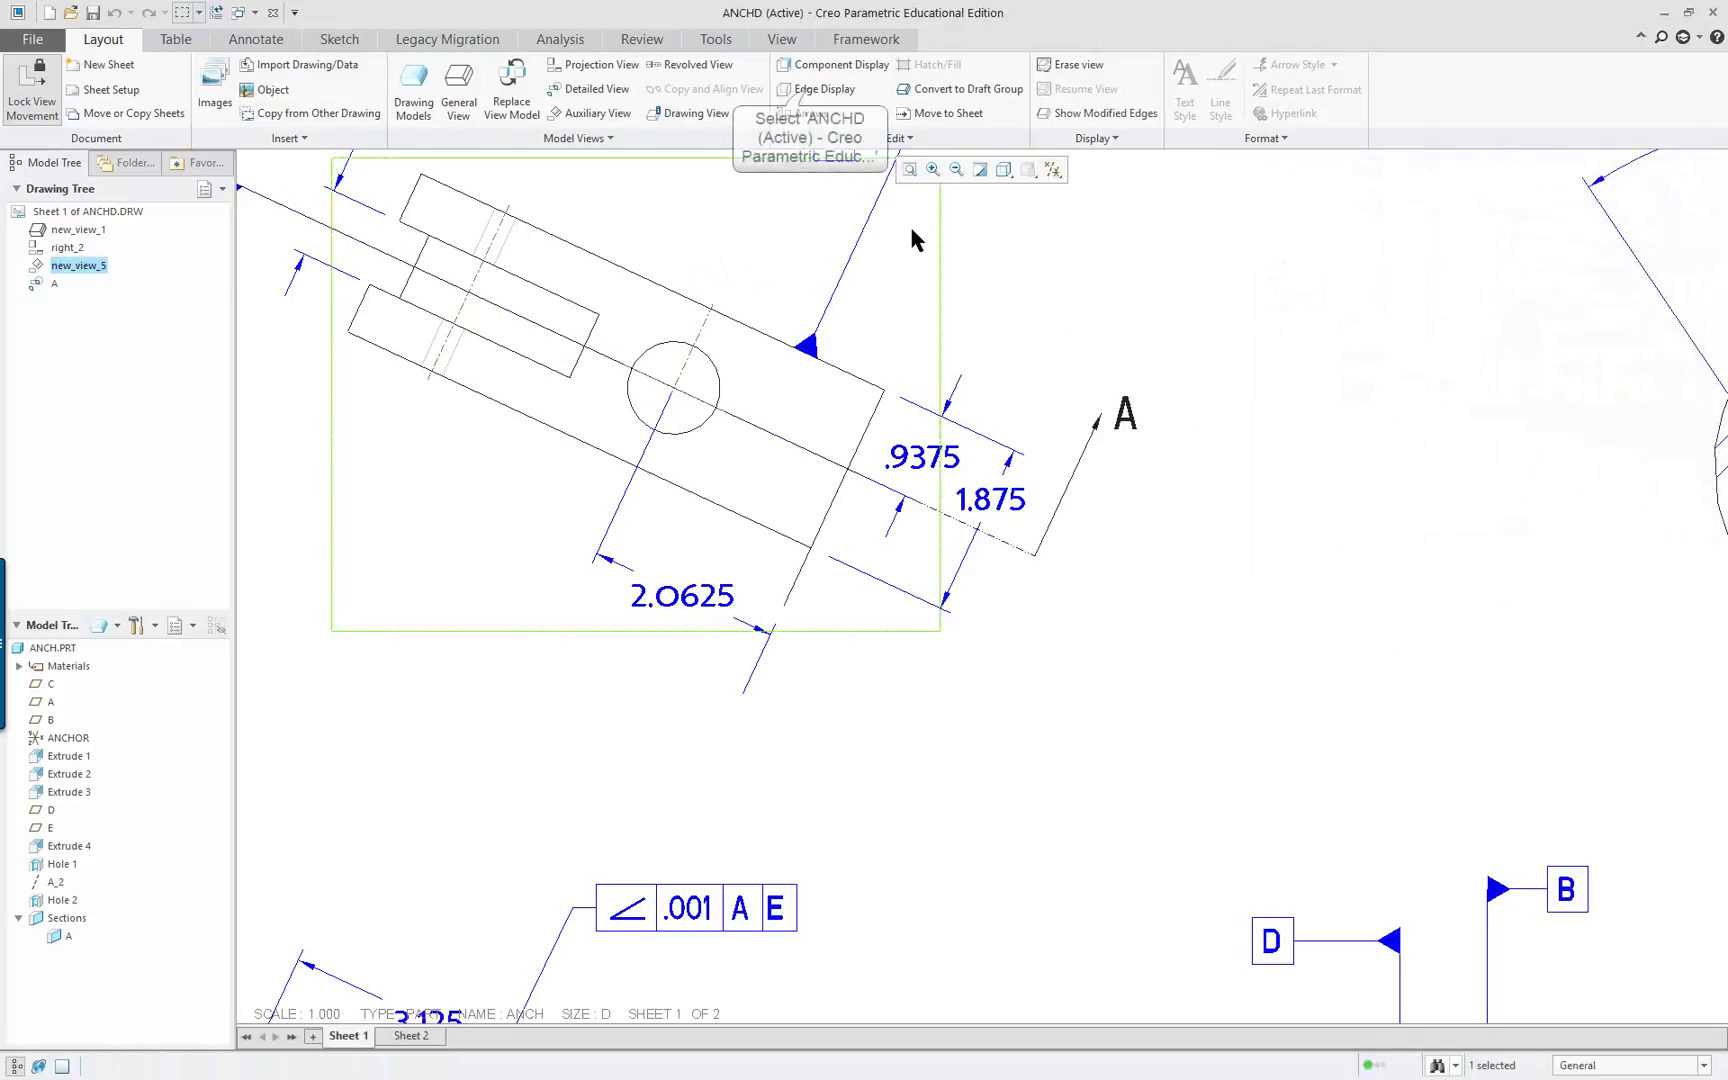
Erase the stray line segment extending past the lower corner of the auxiliary view with Edge Display set to Erase Line.
{"action": "left_click", "coordinate": [822, 89]}
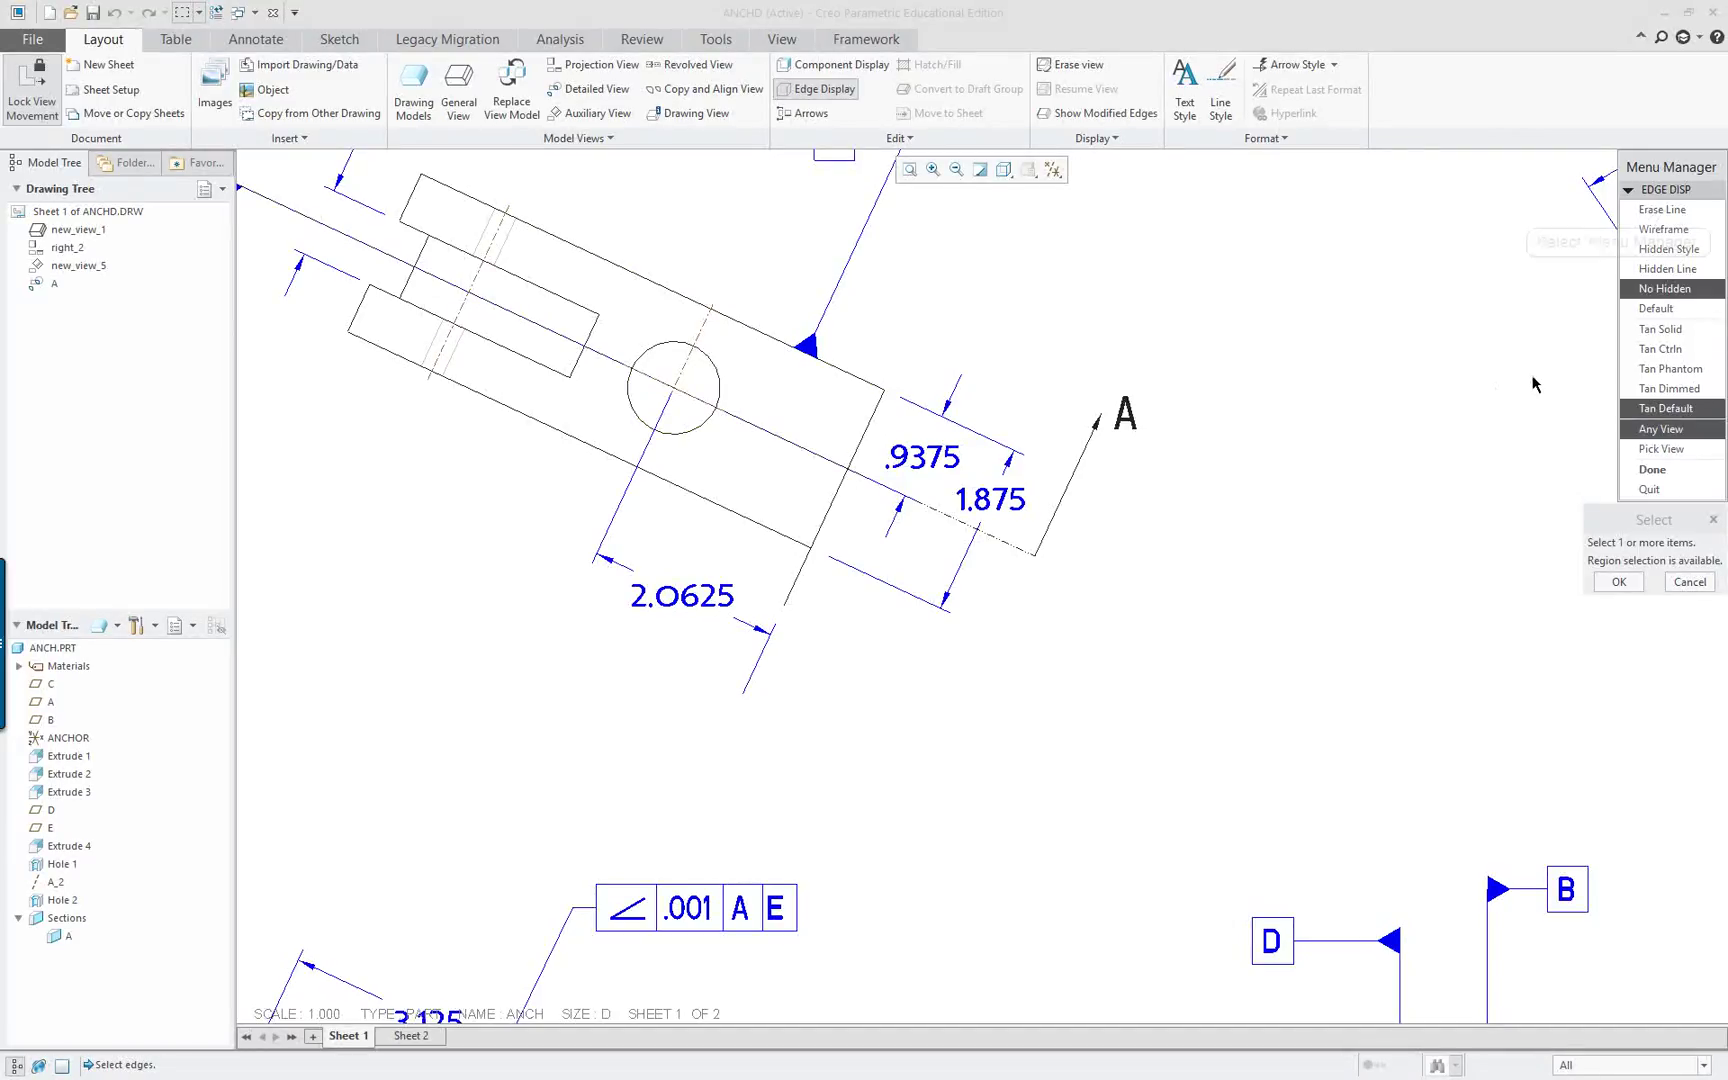
{"action": "left_click", "coordinate": [1662, 209]}
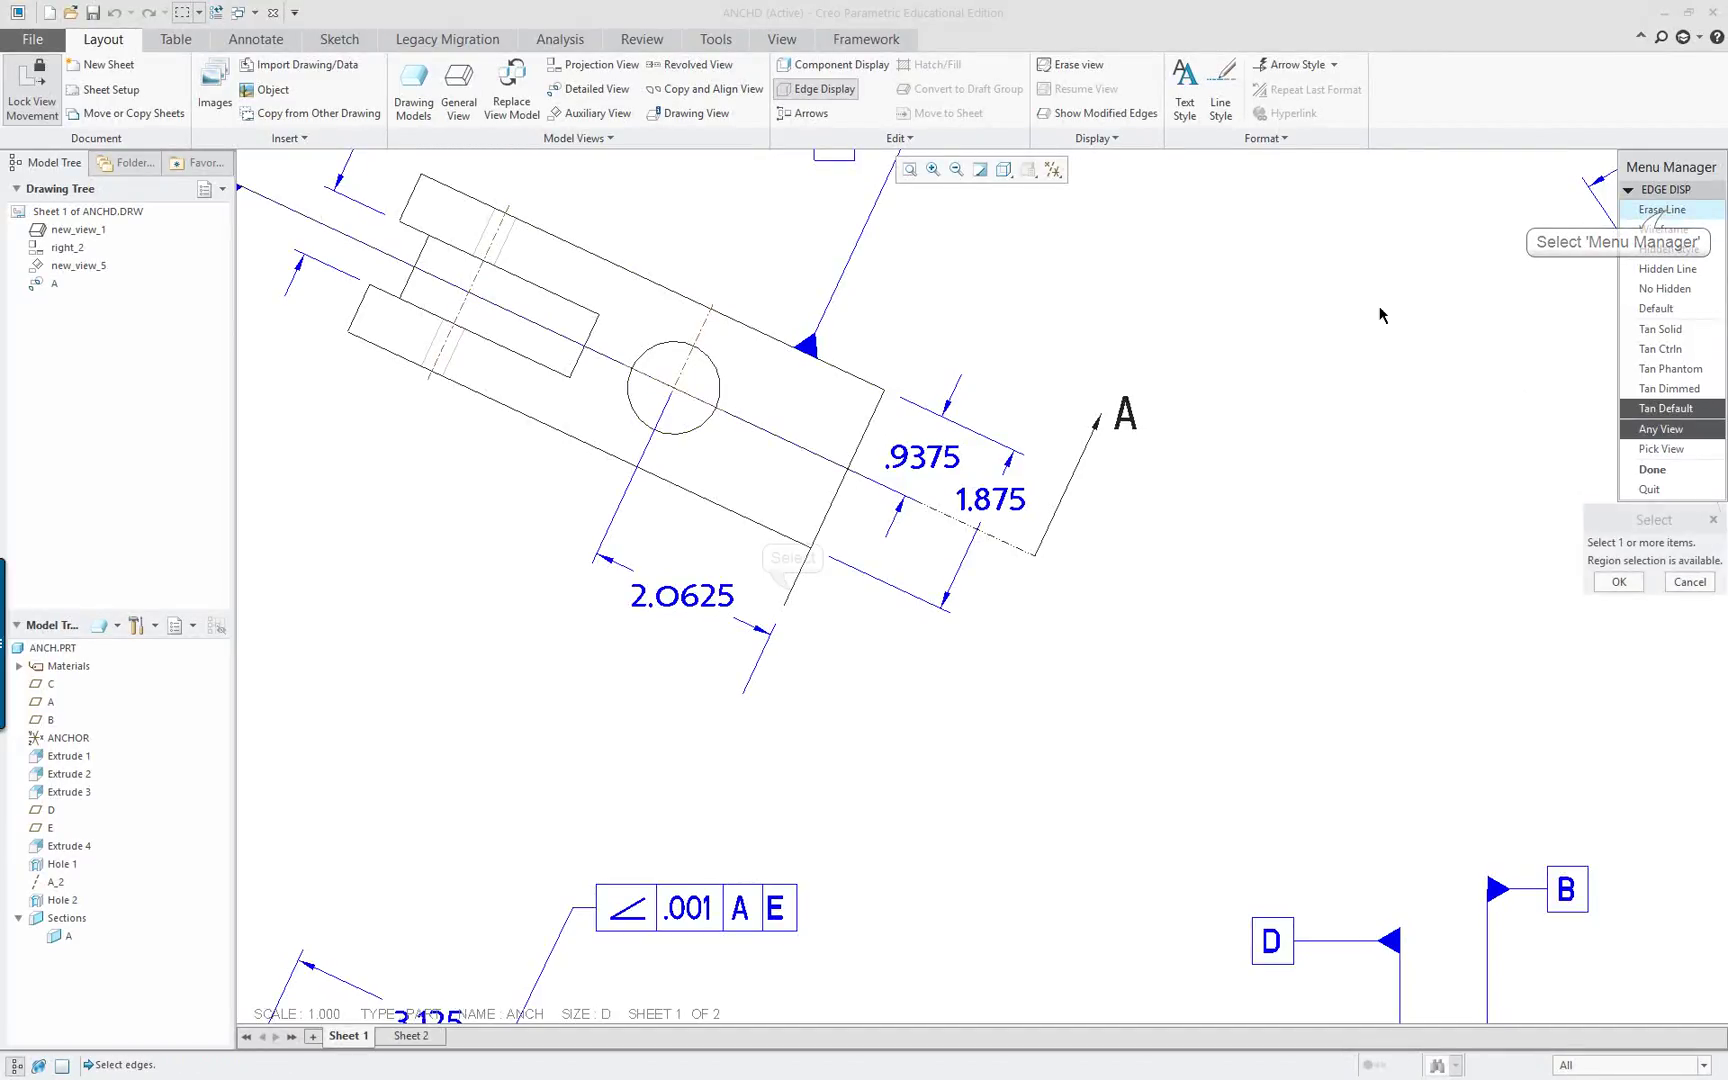
{"action": "left_click", "coordinate": [791, 587]}
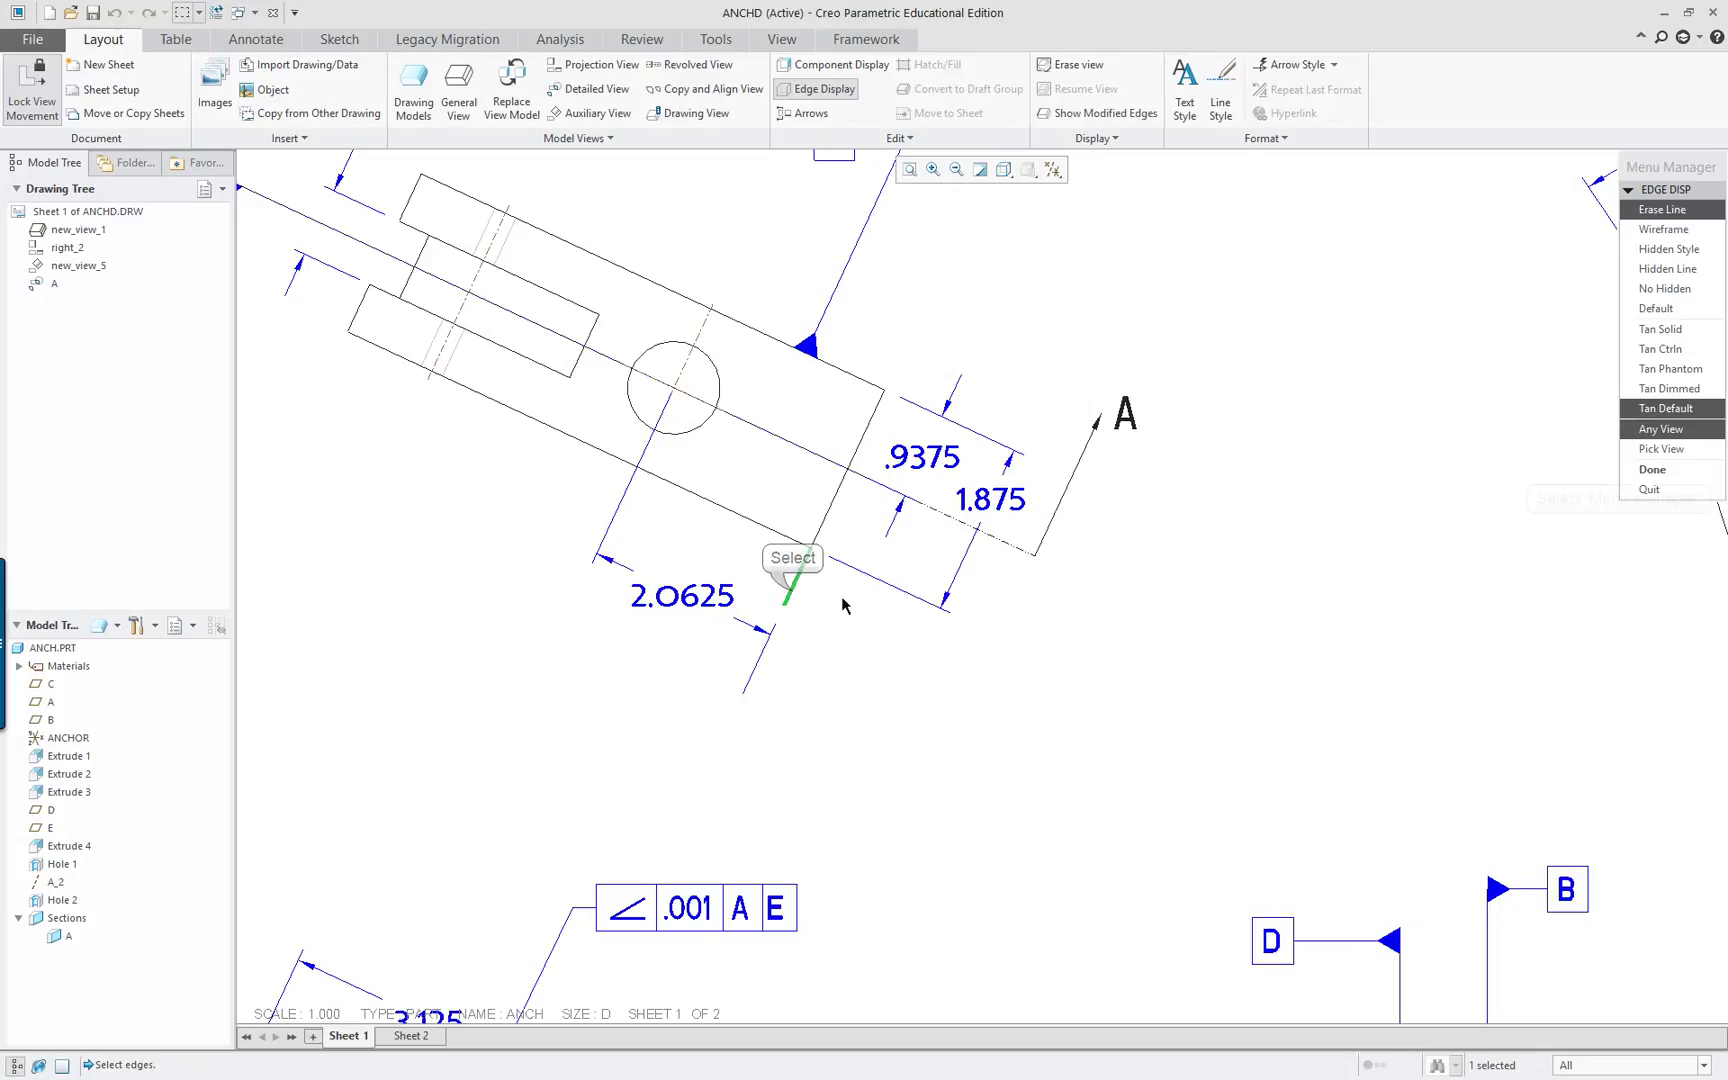
{"action": "left_click", "coordinate": [1652, 469]}
Reposition the witness line end of the 2.0625 dimension just off the auxiliary view's lower corner, leaving a small gap.
{"action": "left_click", "coordinate": [734, 690]}
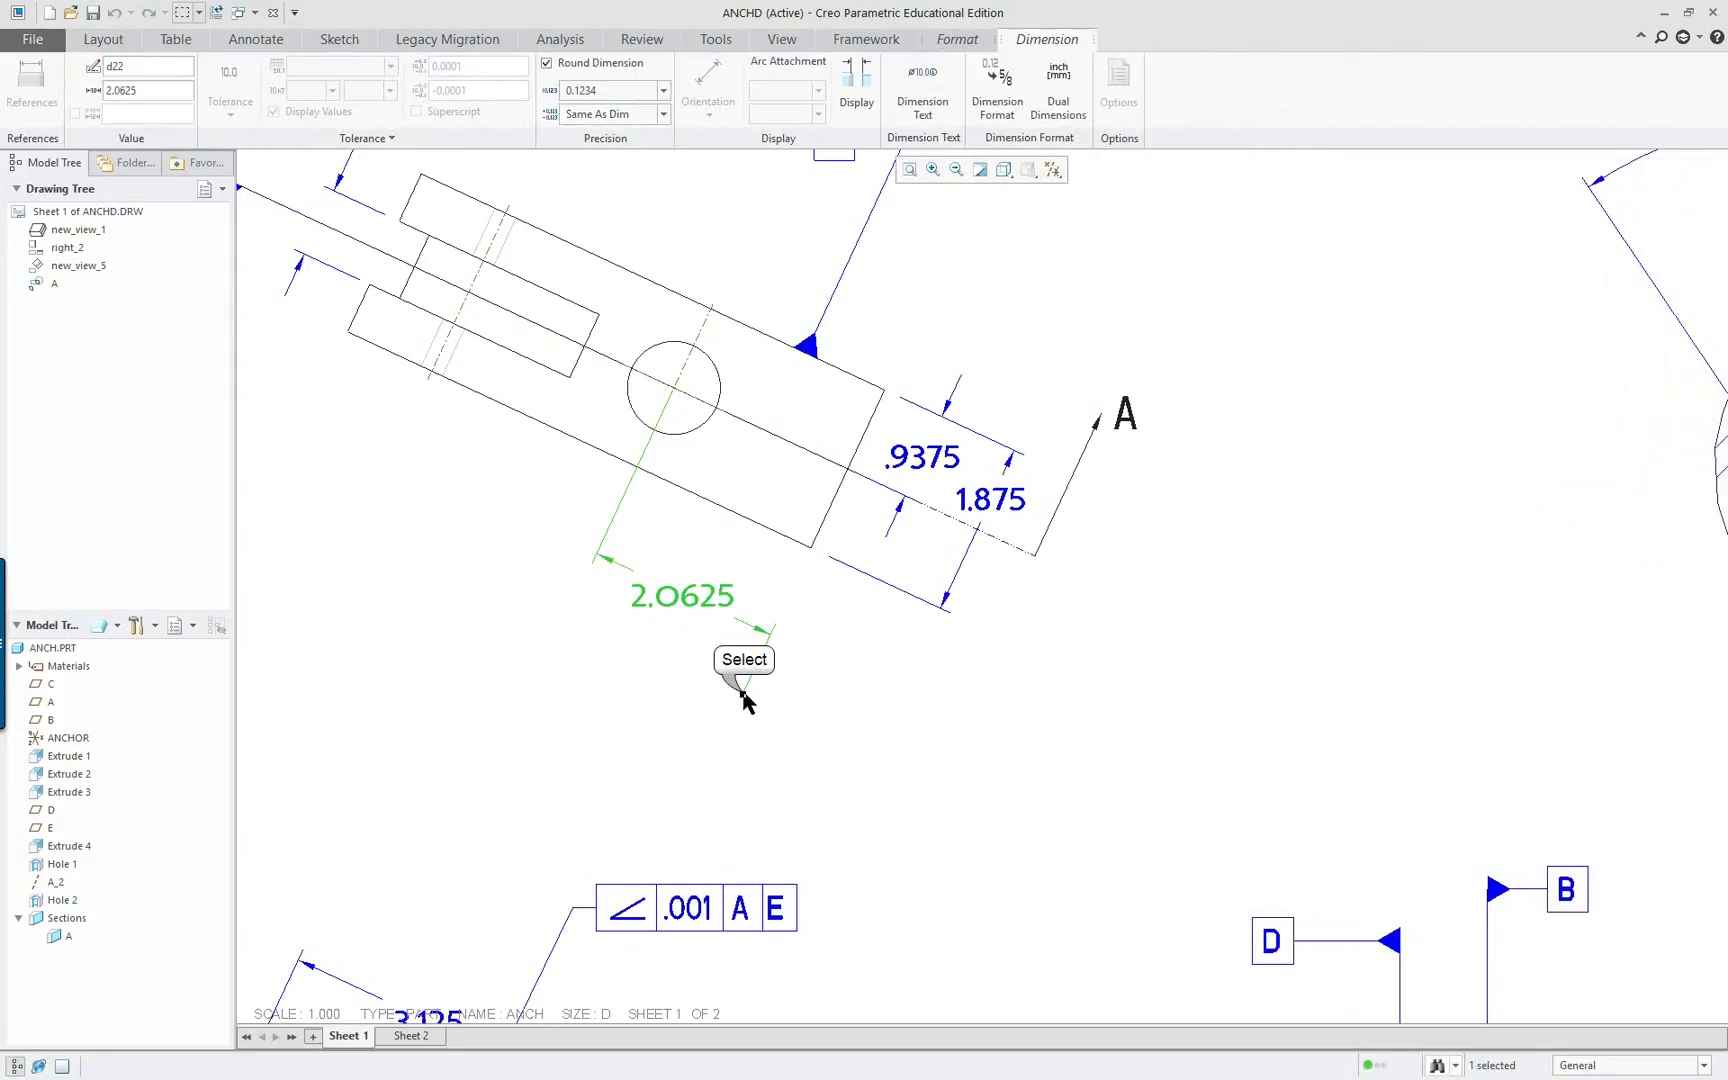
{"action": "left_click_drag", "start_coordinate": [744, 700], "coordinate": [815, 568]}
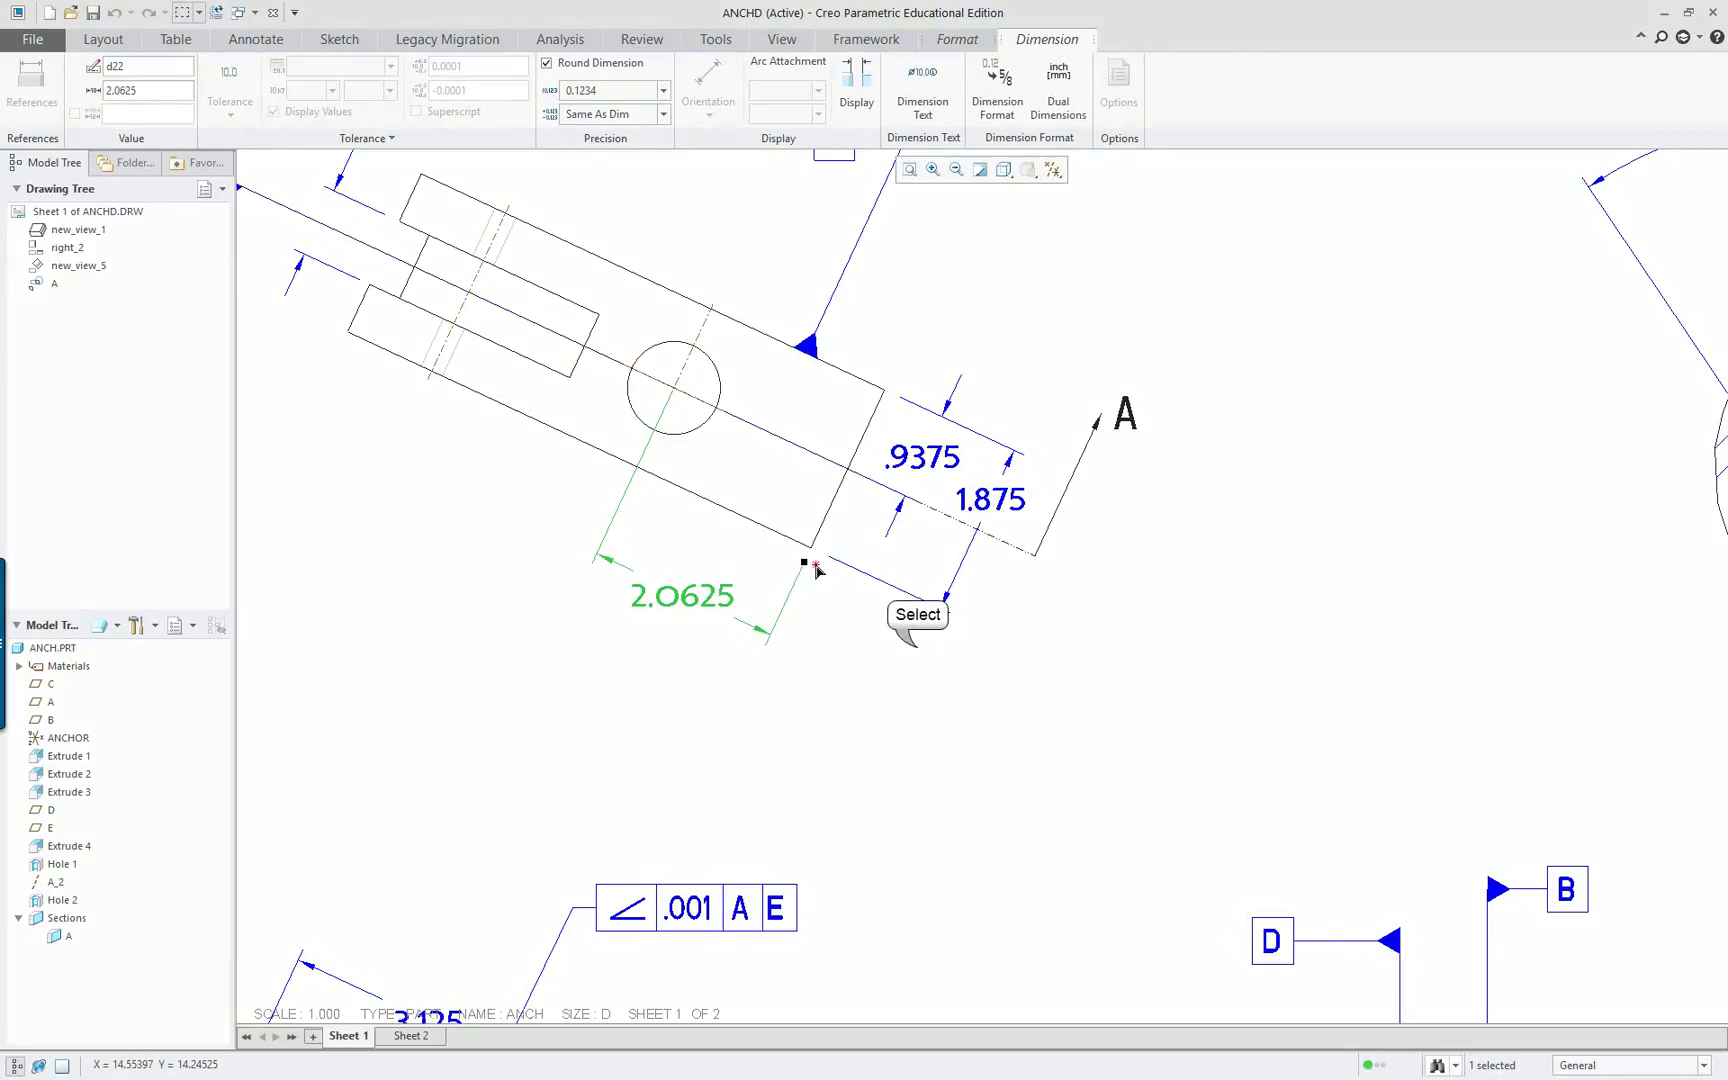
{"action": "left_click", "coordinate": [918, 655]}
{"action": "scroll", "coordinate": [1027, 675], "scroll_direction": "down", "scroll_amount": 2}
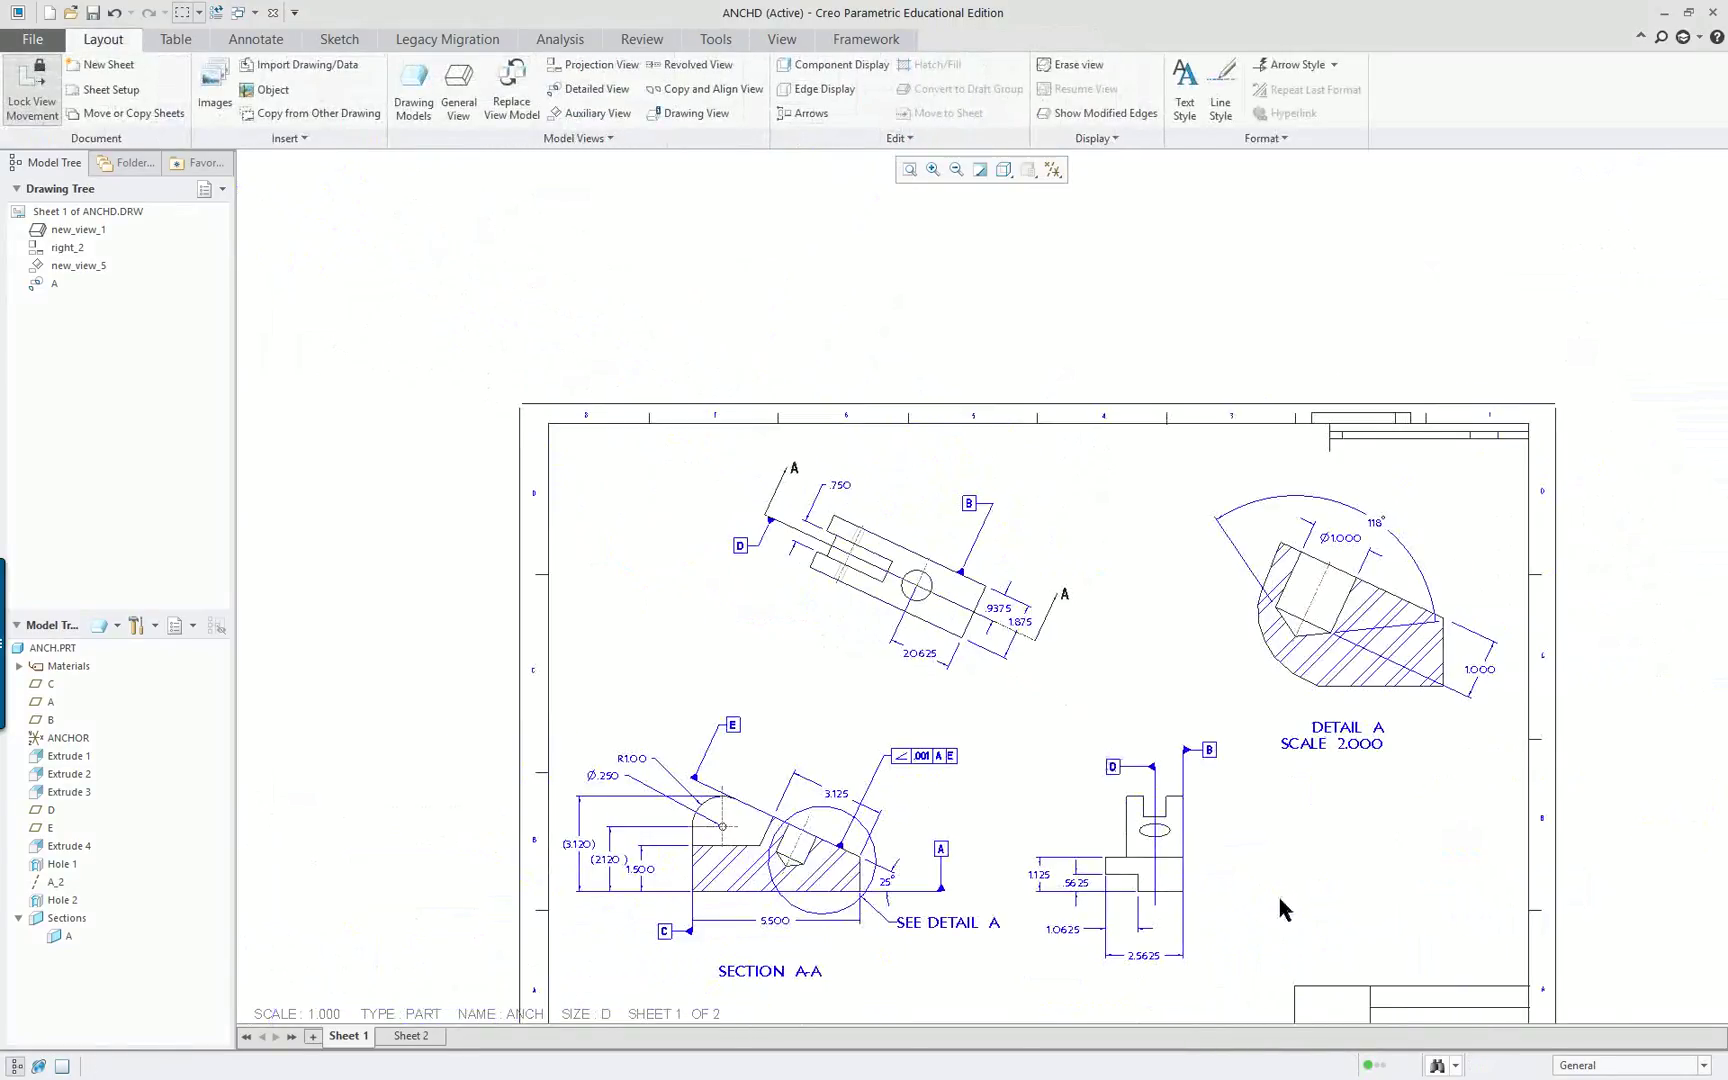
{"action": "scroll", "coordinate": [1283, 908], "scroll_direction": "up", "scroll_amount": 1}
{"action": "middle_click_drag", "start_coordinate": [1279, 842], "coordinate": [1220, 743]}
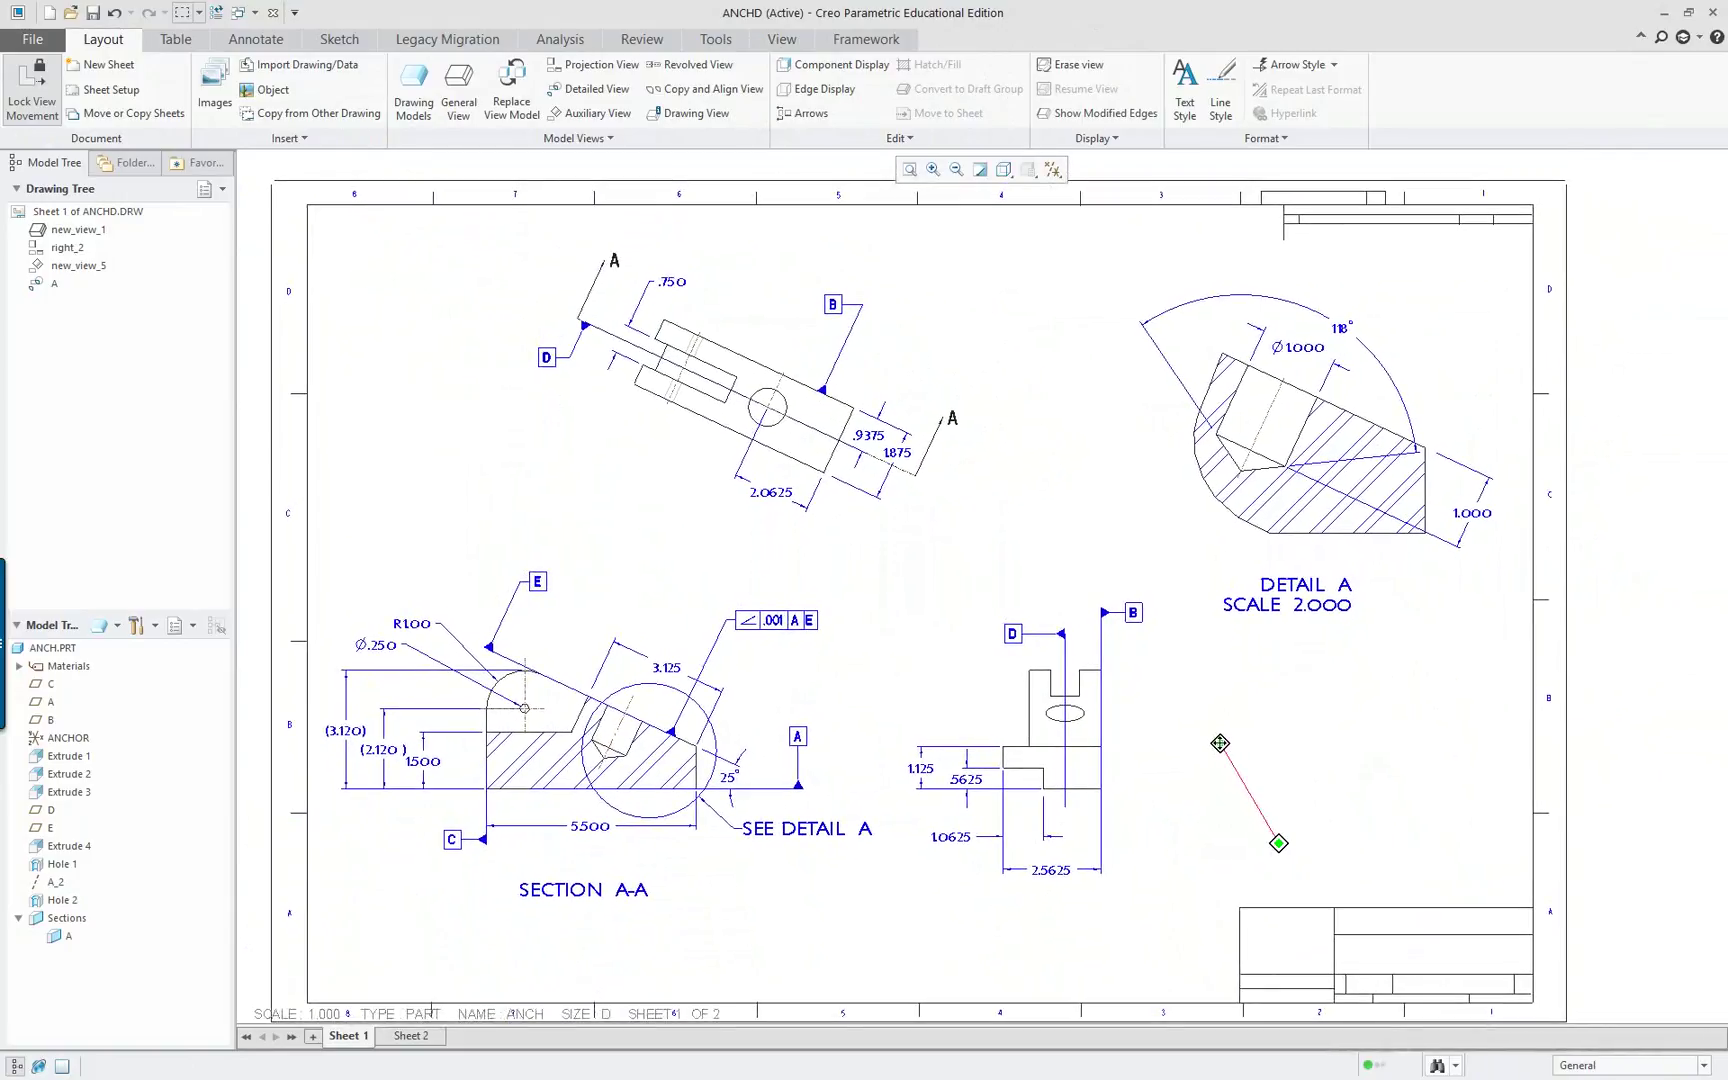
Restore the drawing window from full screen, switch to the ref-only_1-18.pdf window in Acrobat Reader and make it narrower.
{"action": "left_click", "coordinate": [1689, 13]}
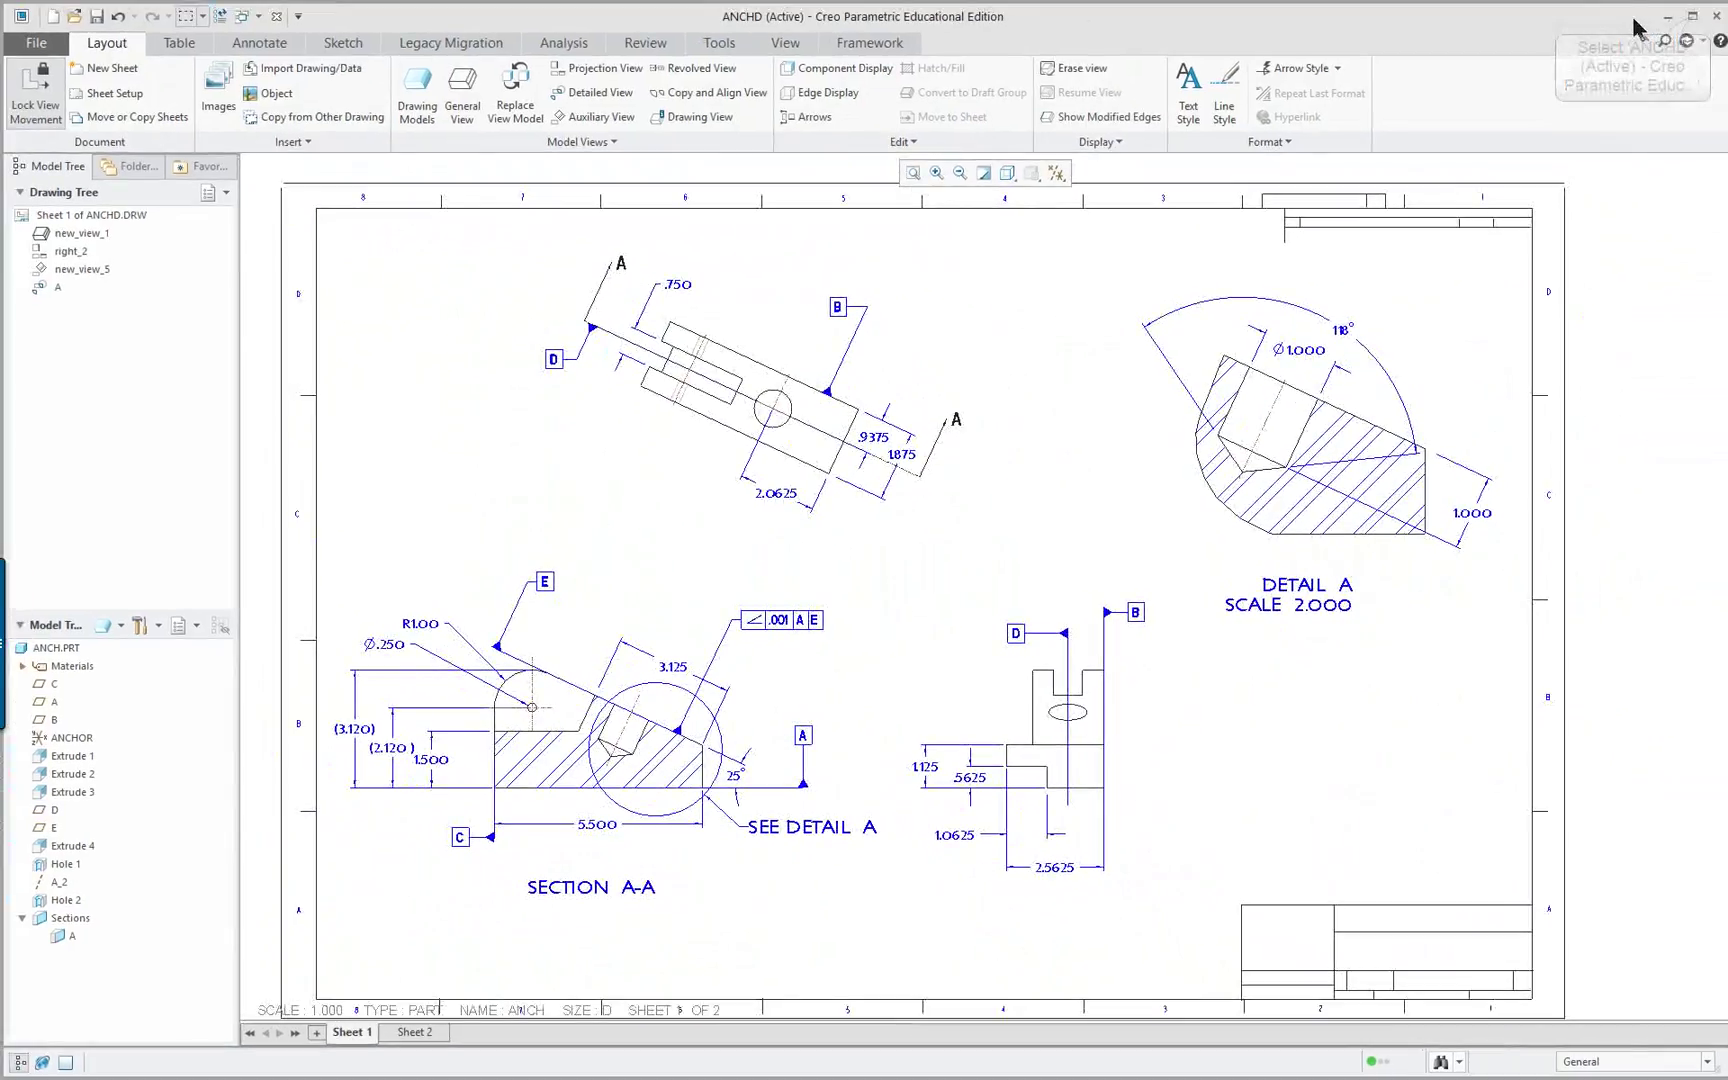
{"action": "left_click", "coordinate": [1692, 16]}
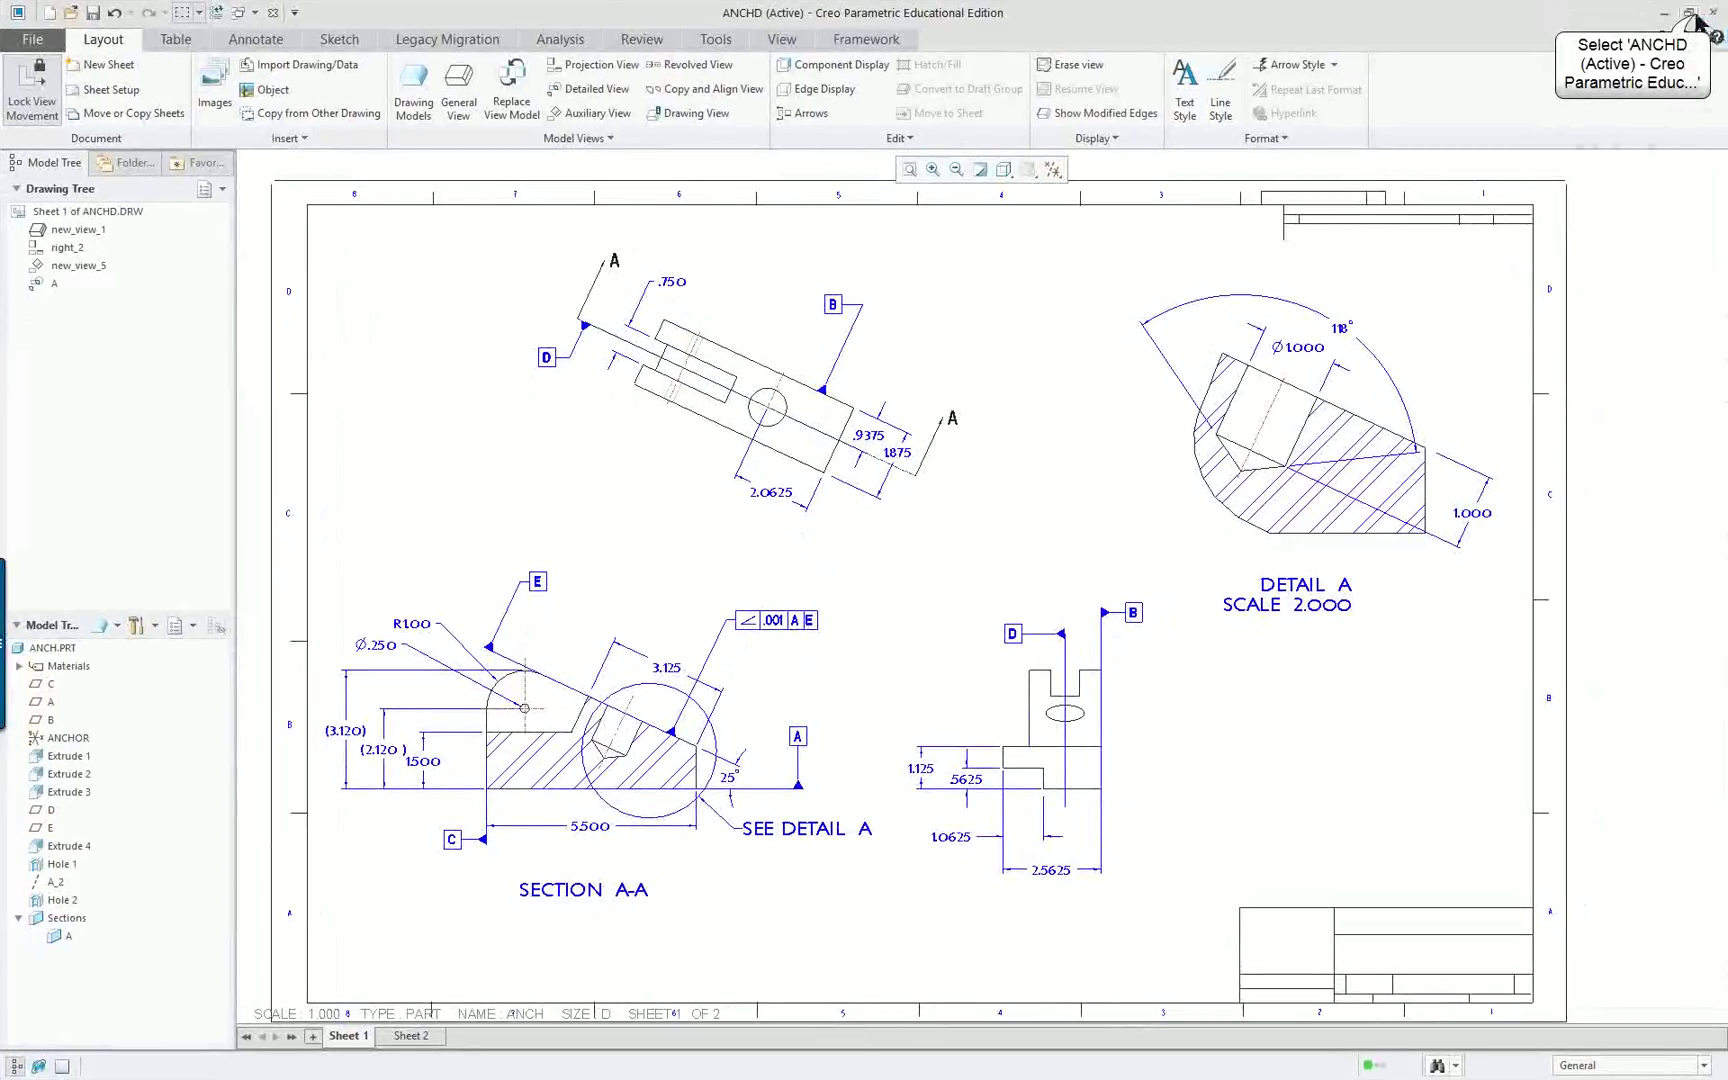
{"action": "left_click", "coordinate": [1692, 14]}
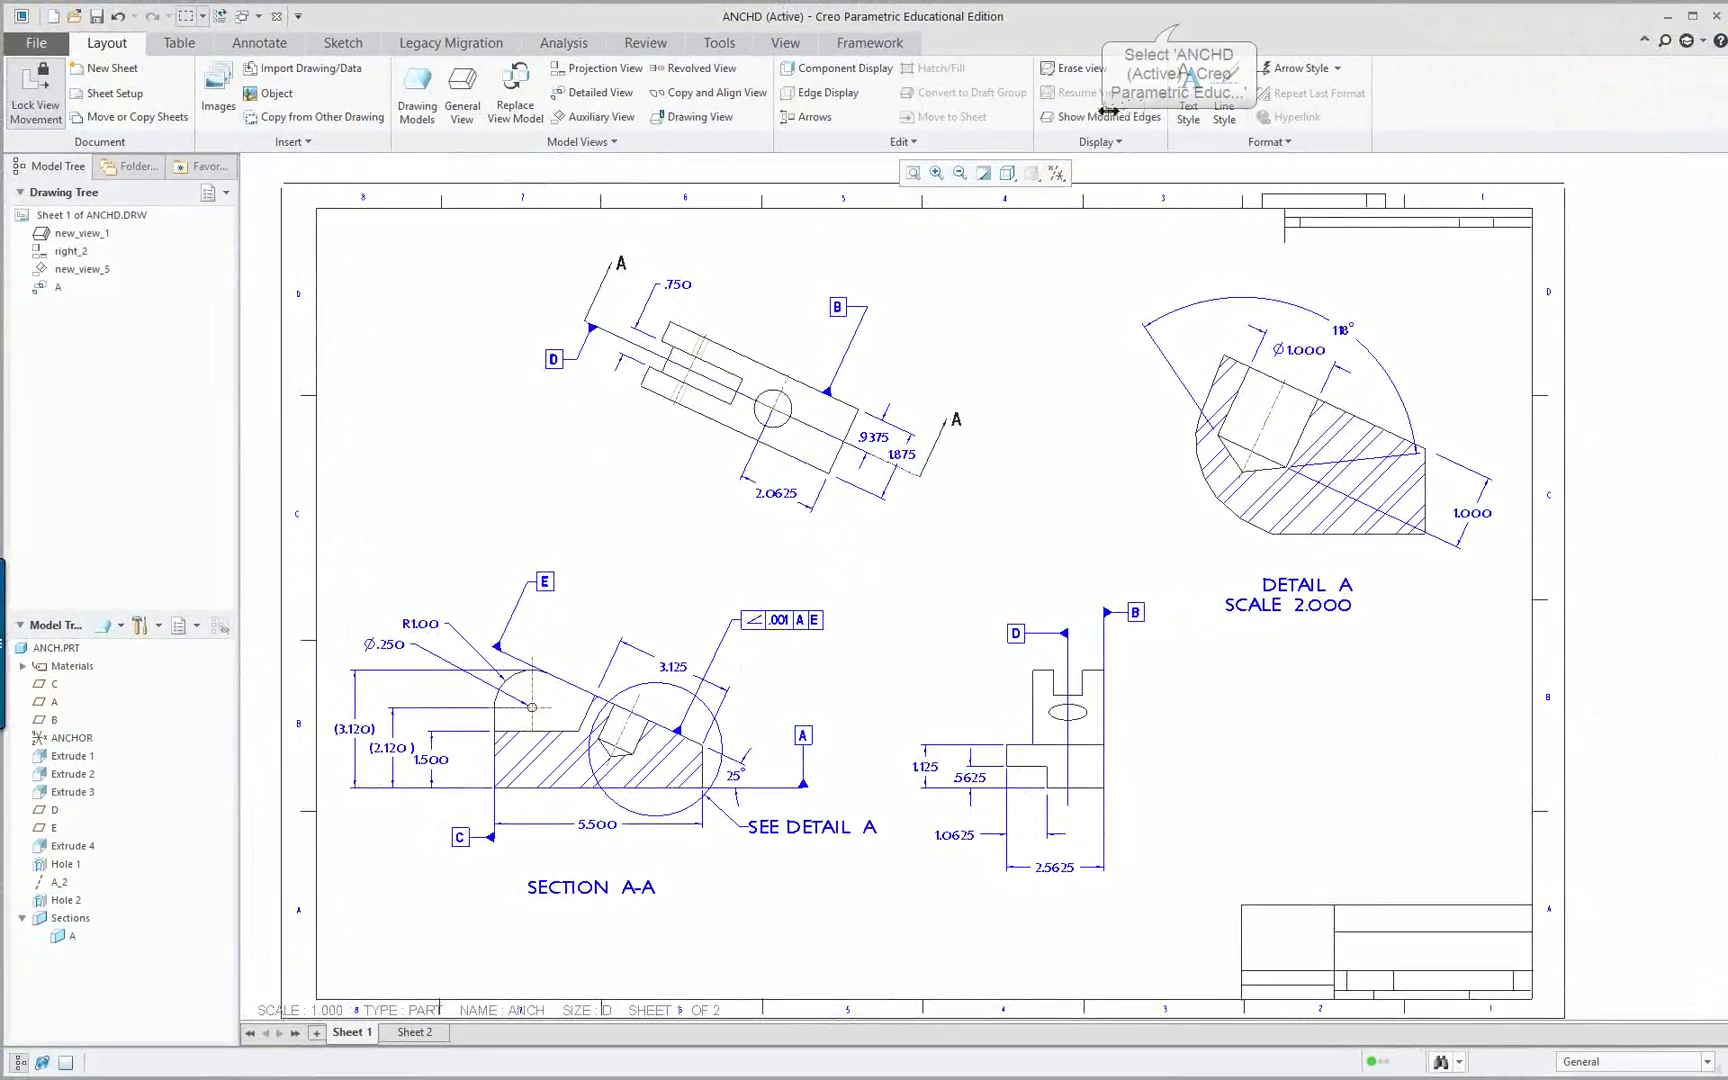
{"action": "left_click_drag", "start_coordinate": [1177, 32], "coordinate": [1155, 35]}
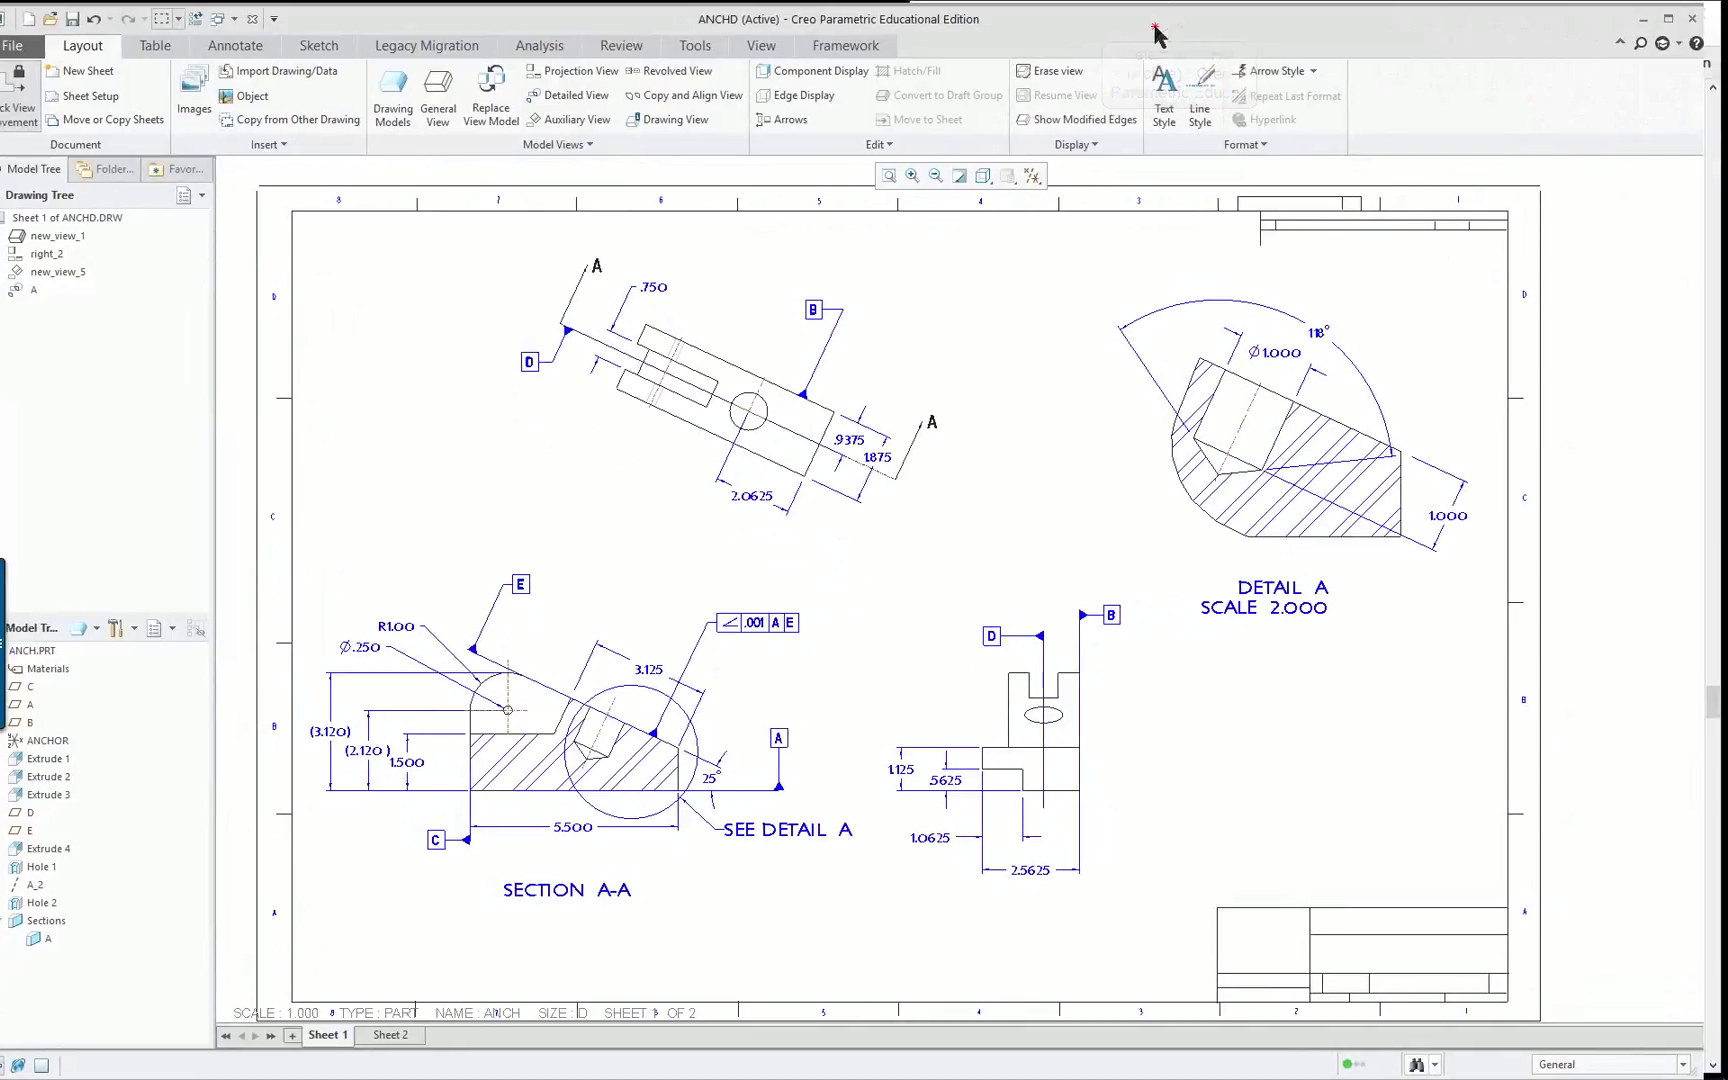
{"action": "left_click", "coordinate": [1635, 115]}
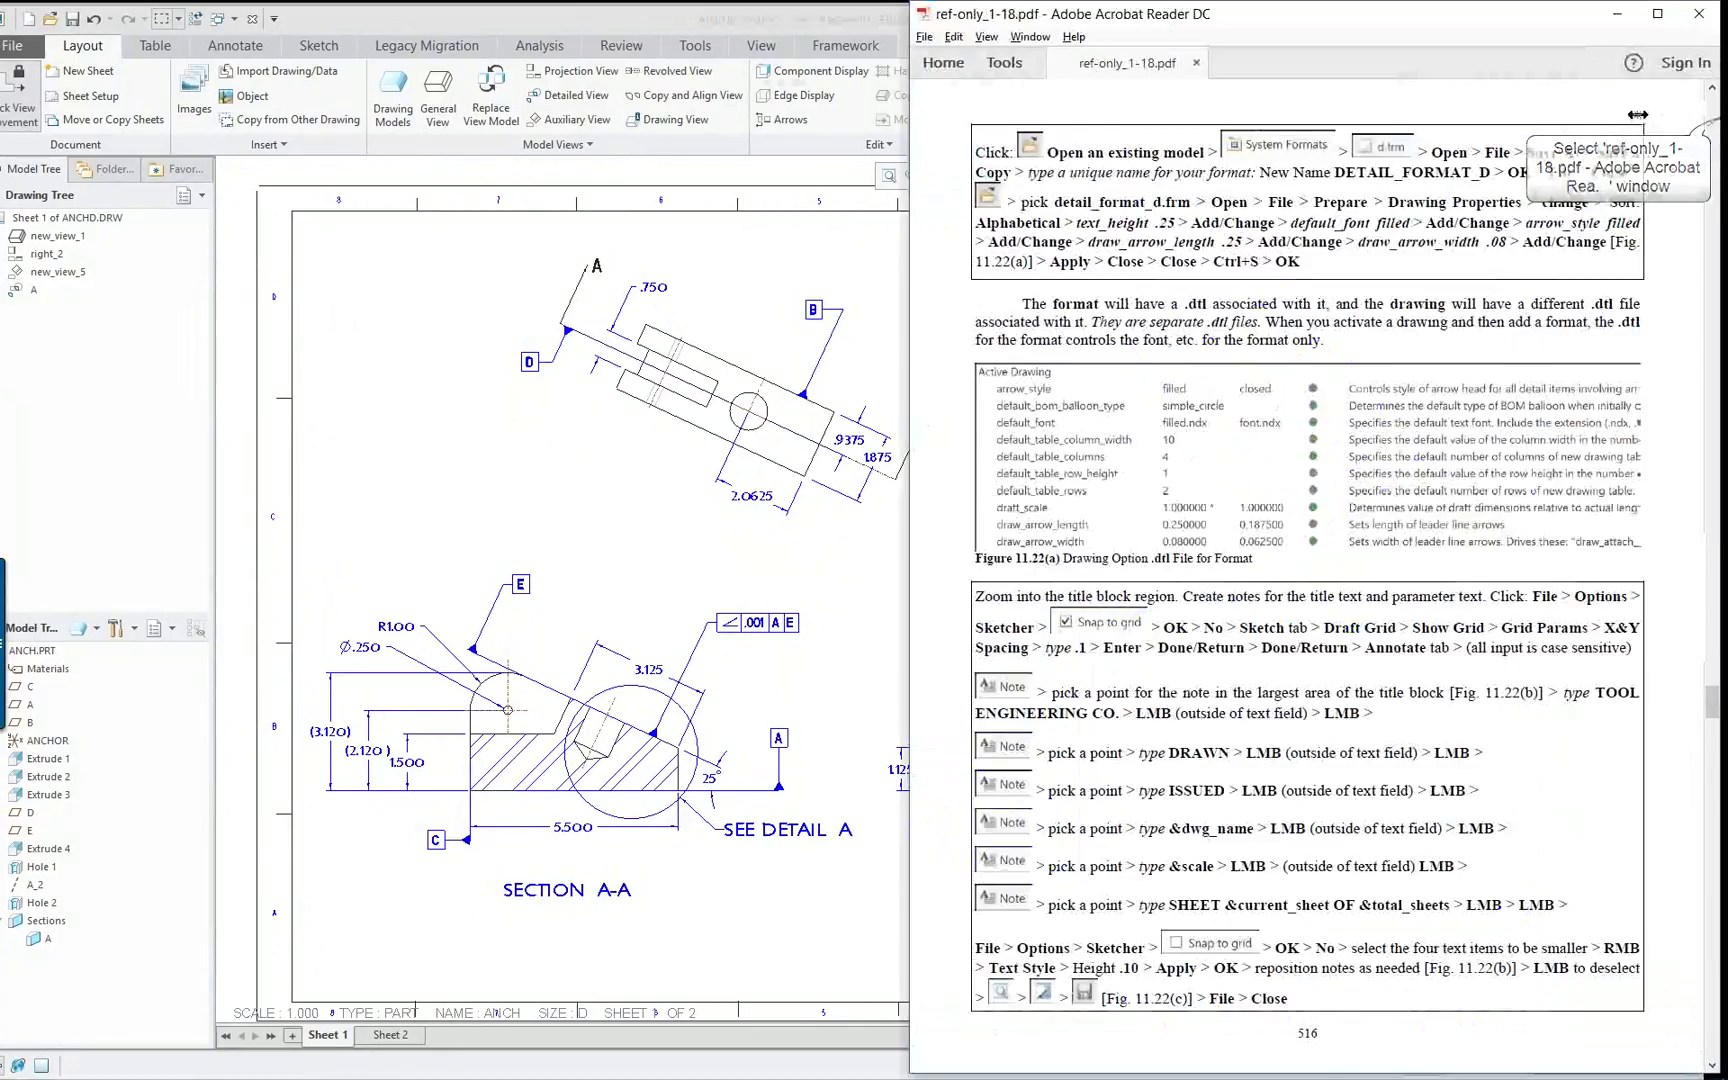
{"action": "left_click_drag", "start_coordinate": [1637, 115], "coordinate": [1606, 115]}
Switch back to Creo, maximize the drawing window after repositioning it, and bring the PDF instructions in front of it.
{"action": "left_click", "coordinate": [812, 13]}
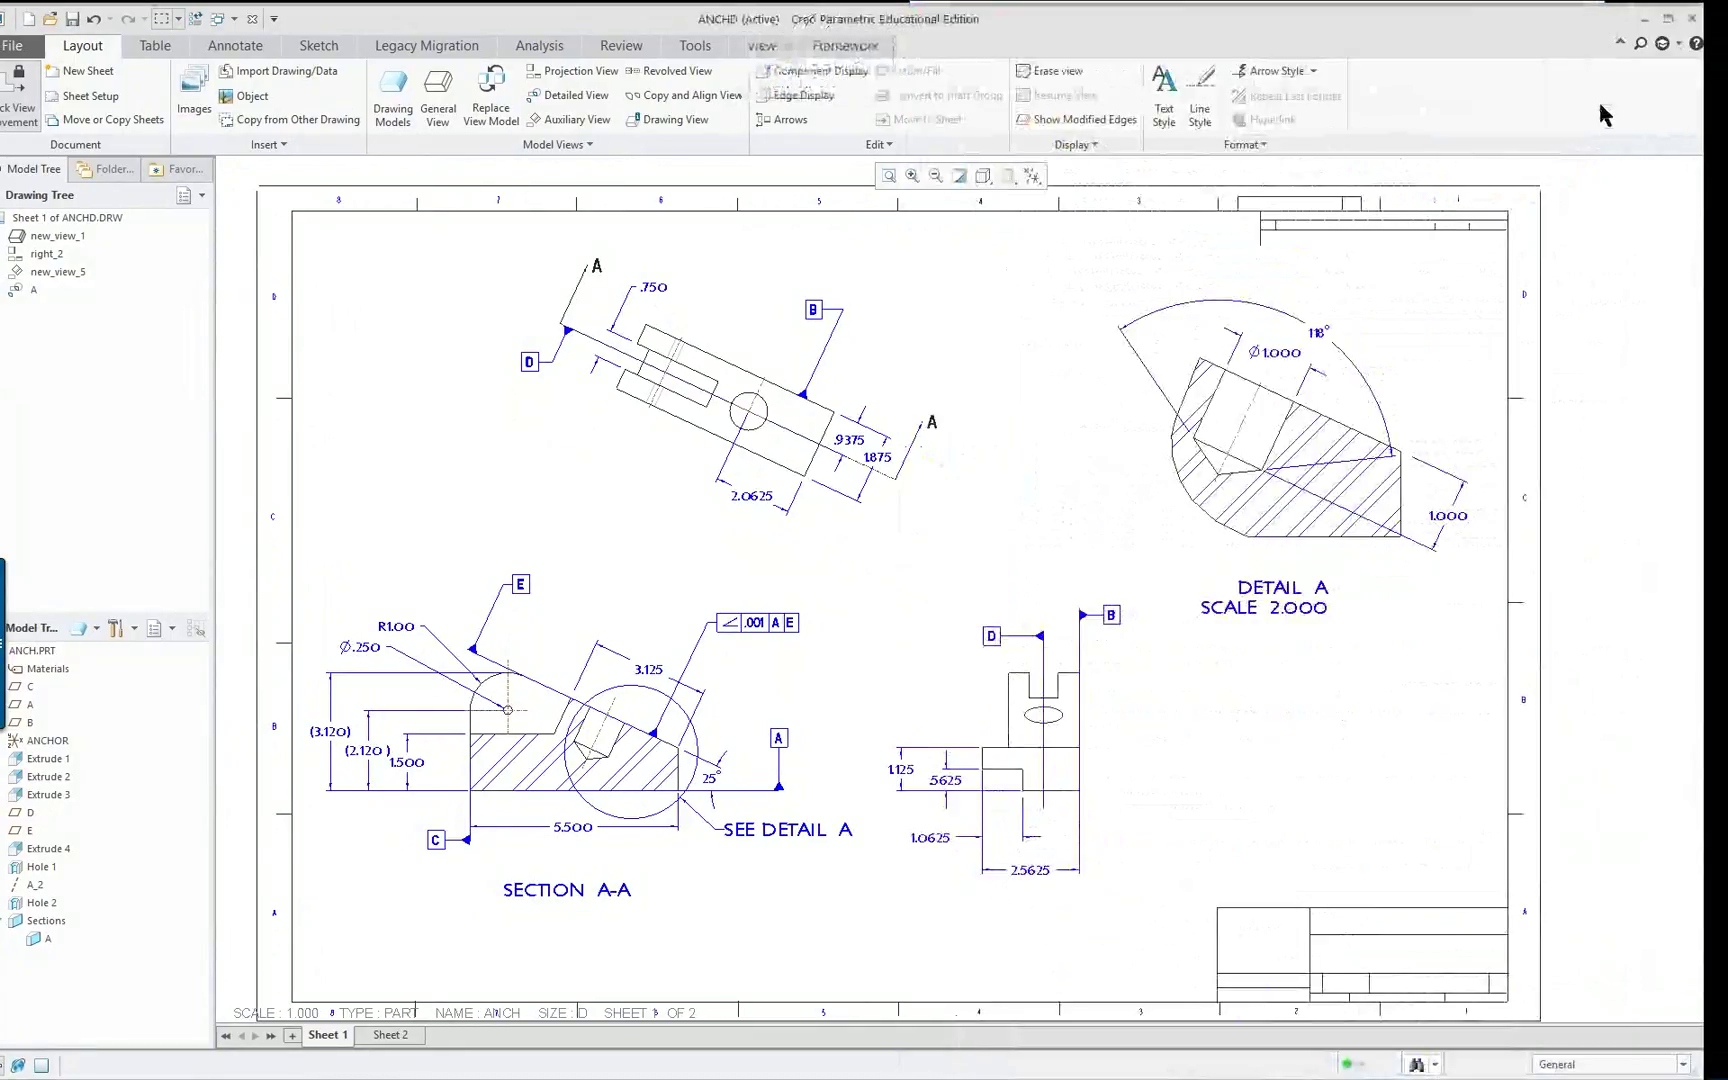
{"action": "left_click_drag", "start_coordinate": [918, 22], "coordinate": [950, 25]}
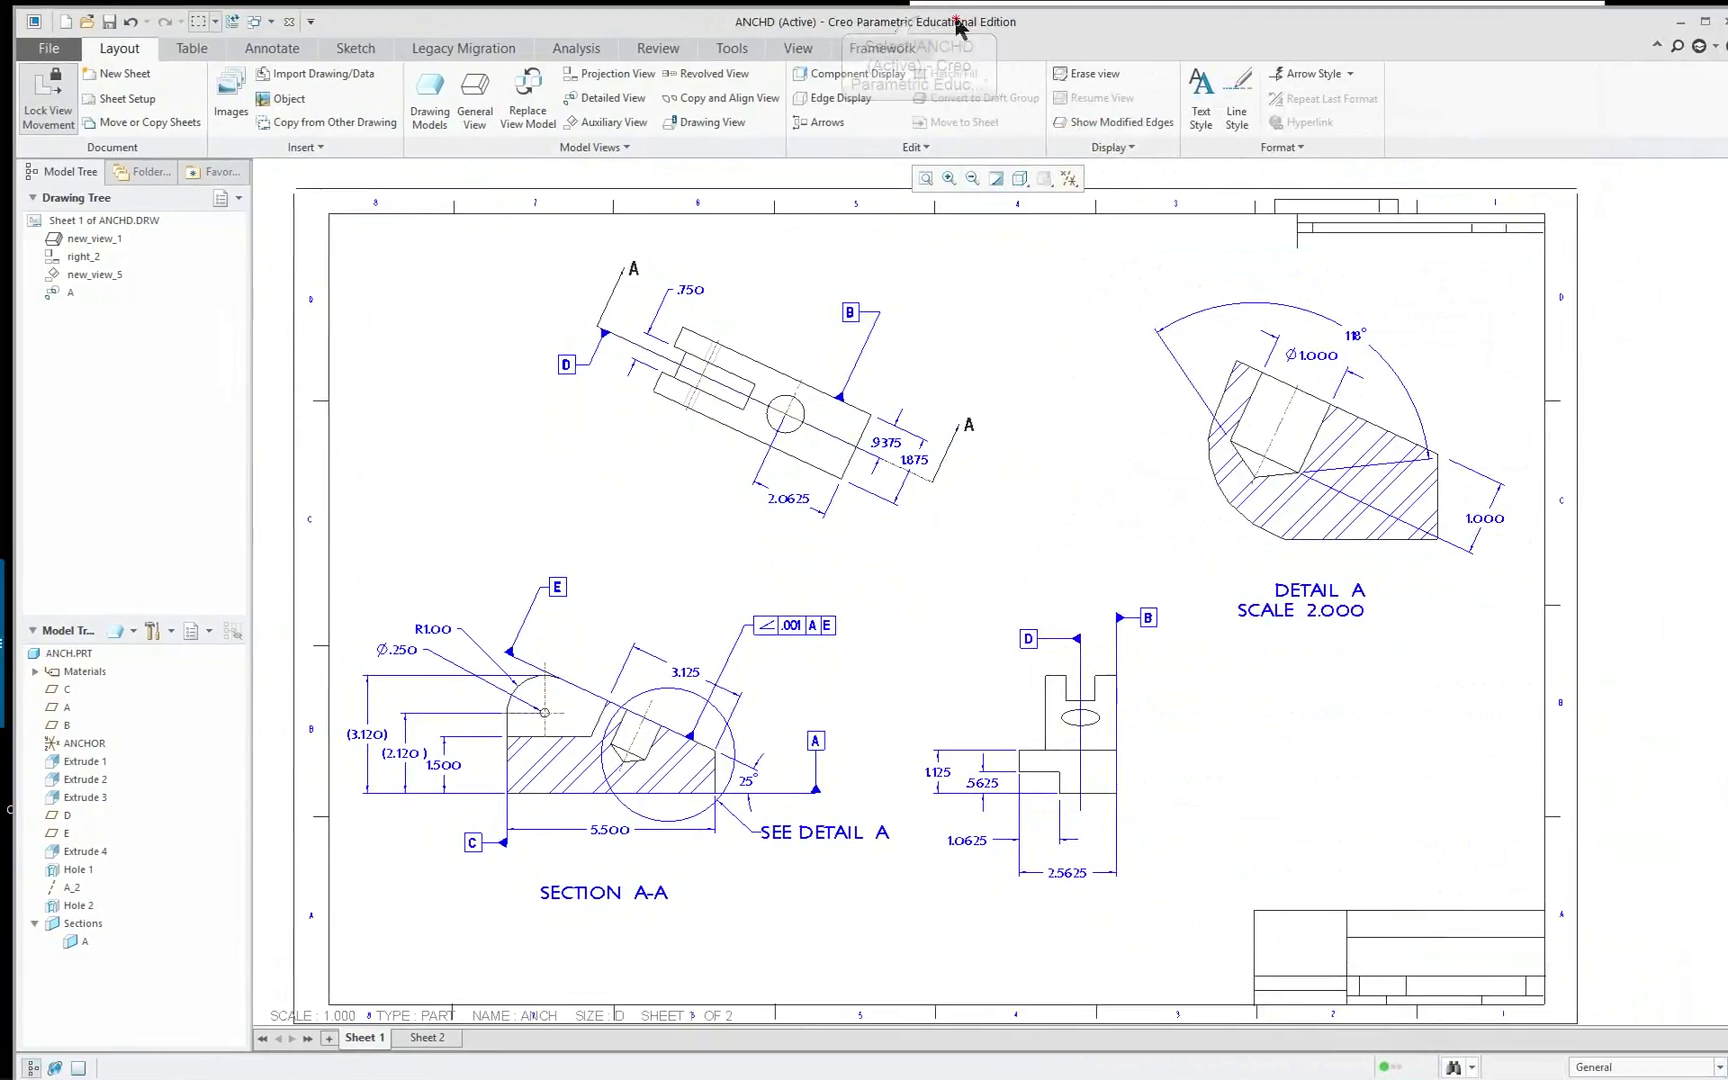
{"action": "left_click", "coordinate": [1698, 22]}
{"action": "left_click", "coordinate": [1688, 12]}
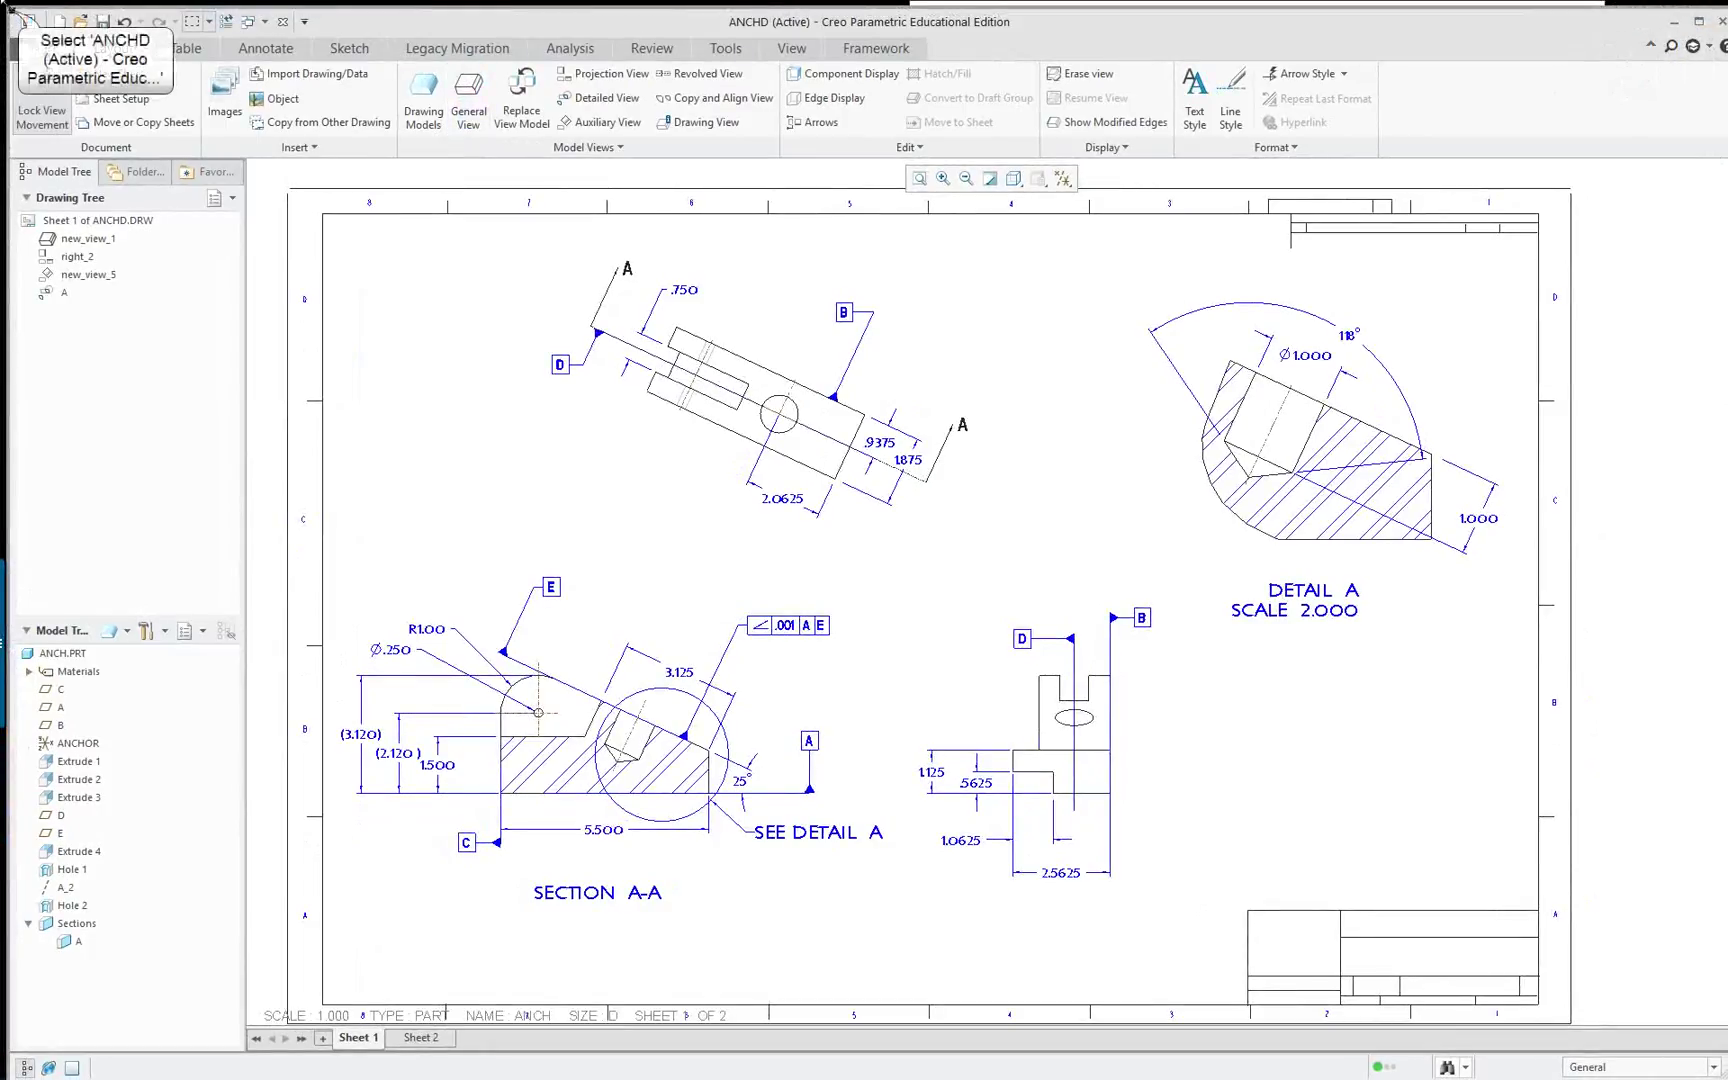
{"action": "mouse_move", "coordinate": [8, 8]}
{"action": "left_mouse_down"}
{"action": "mouse_move", "coordinate": [374, 138]}
{"action": "mouse_move", "coordinate": [802, 166]}
{"action": "mouse_move", "coordinate": [829, 127]}
{"action": "left_mouse_up"}
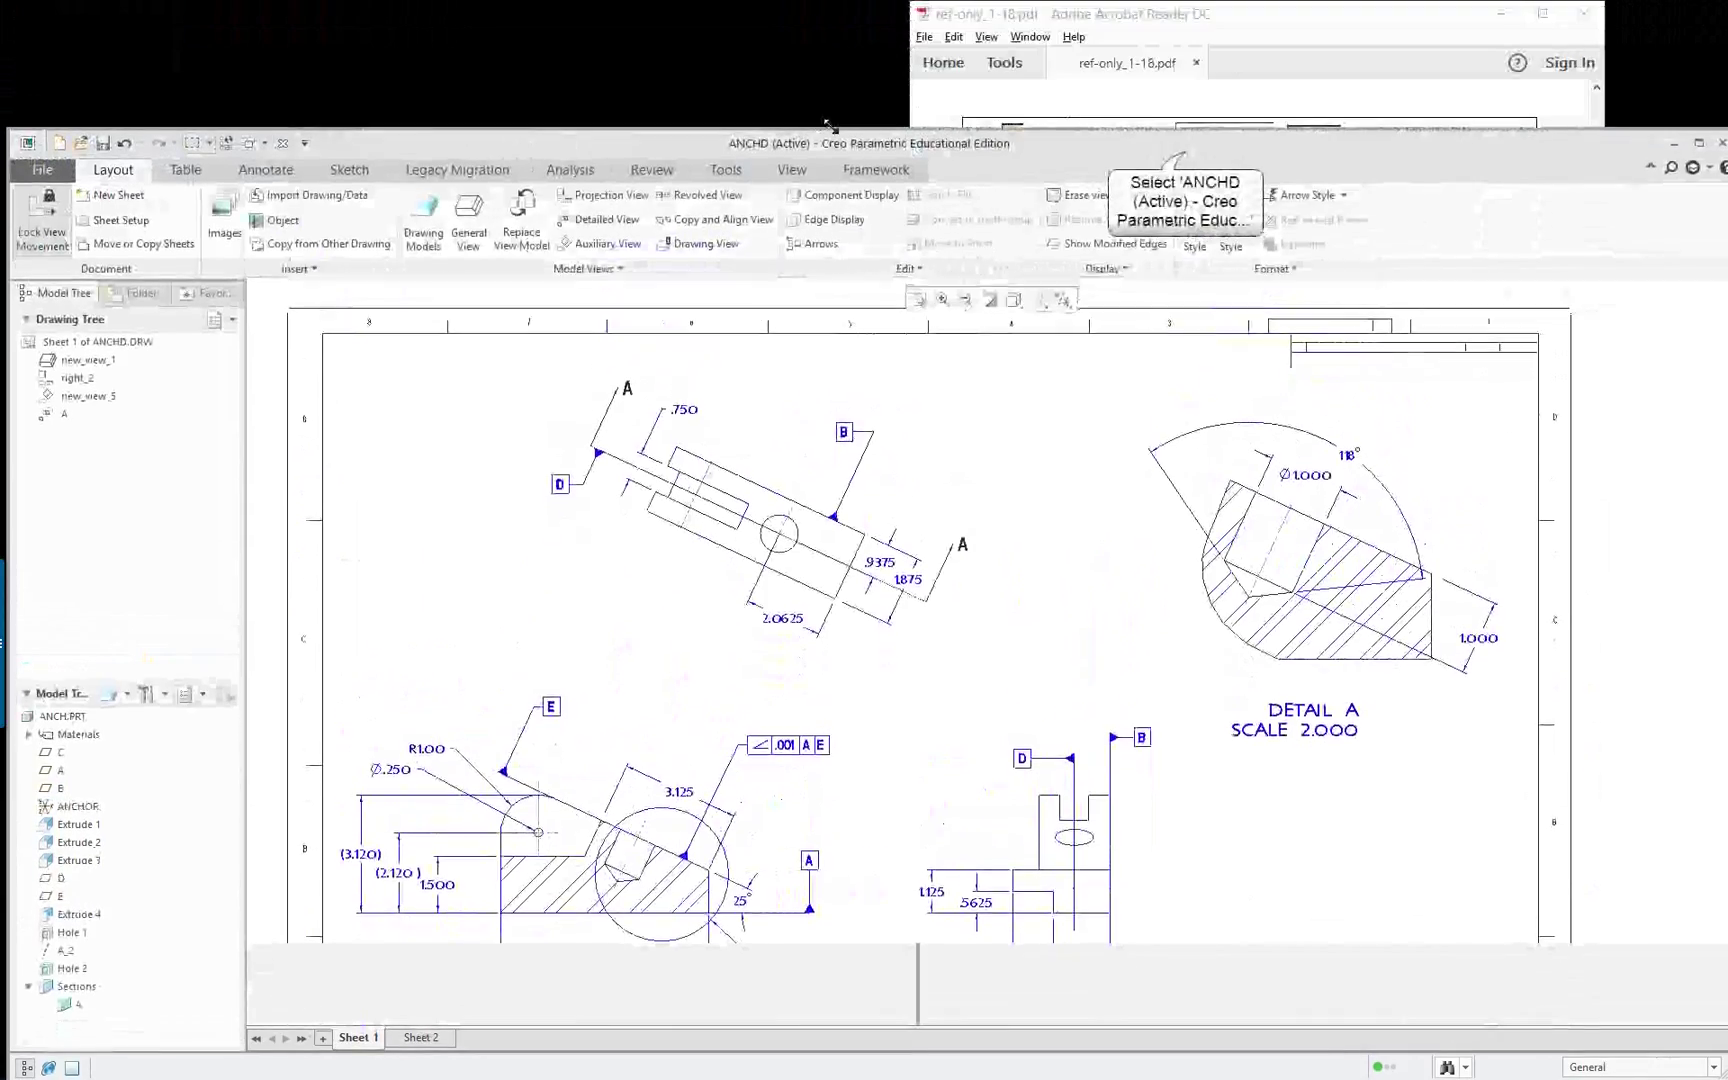
{"action": "left_click_drag", "start_coordinate": [1183, 158], "coordinate": [990, 91]}
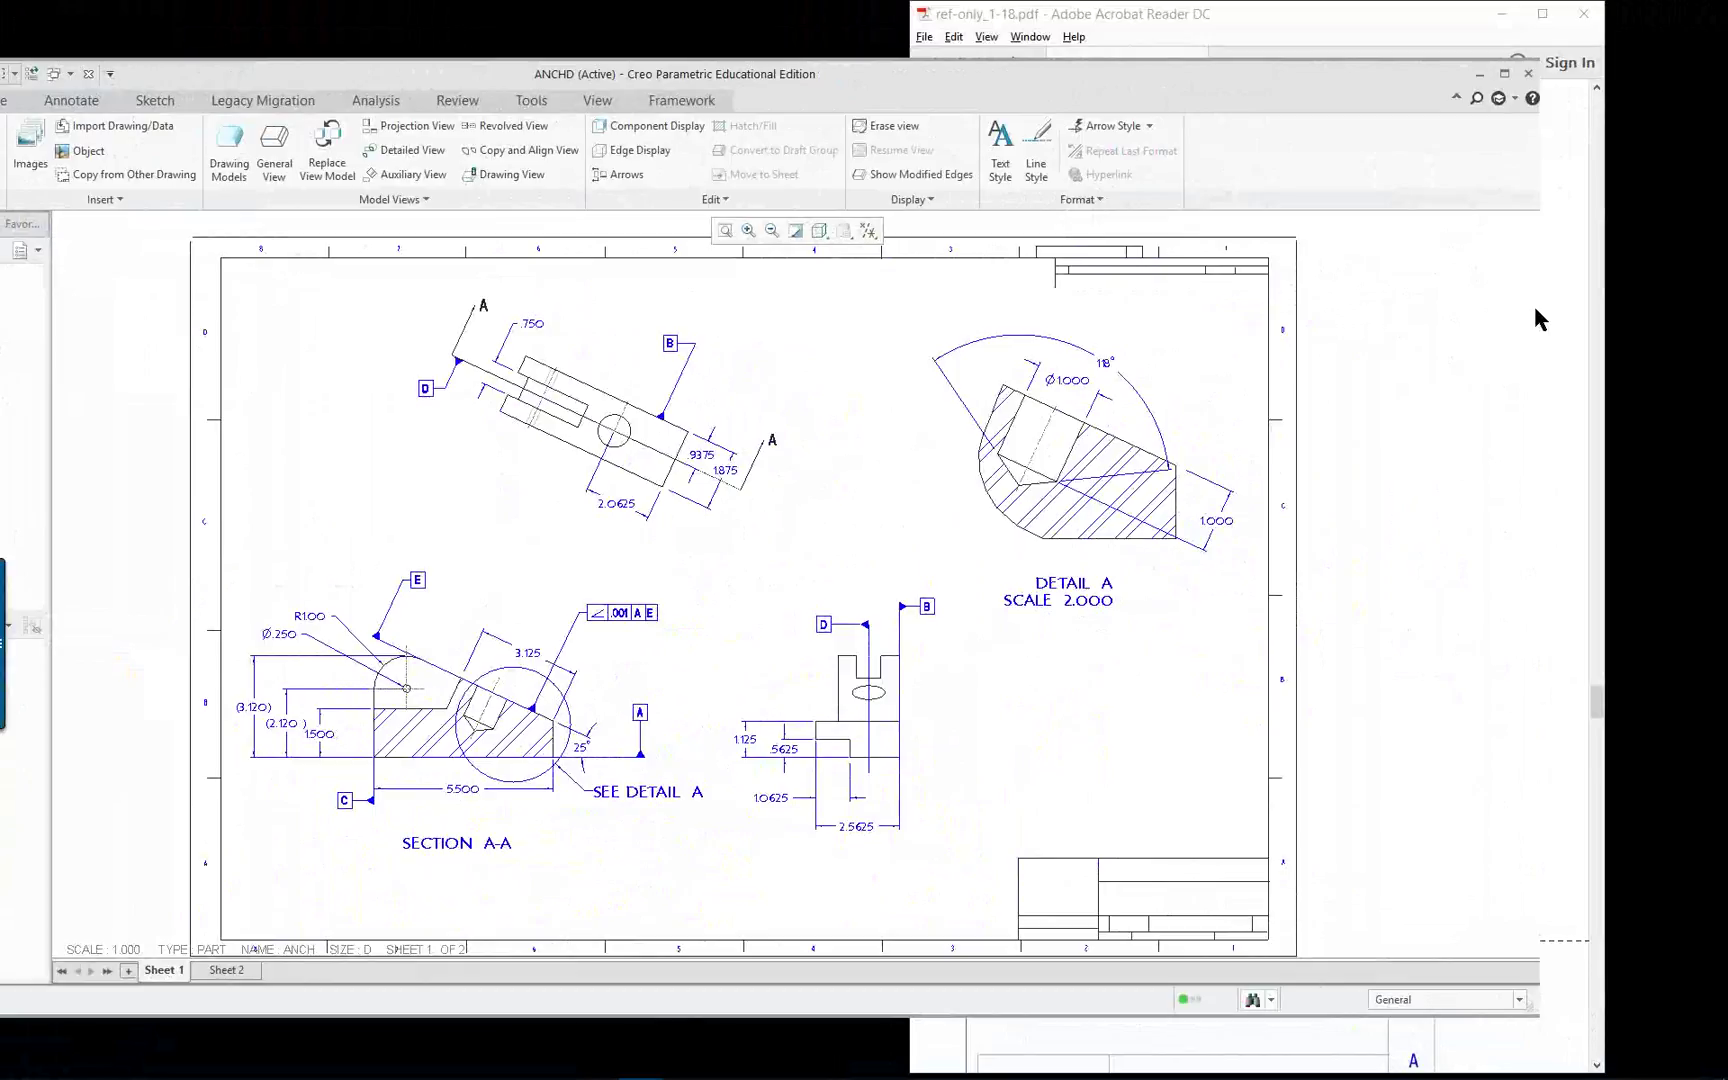
{"action": "double_click", "coordinate": [1385, 77]}
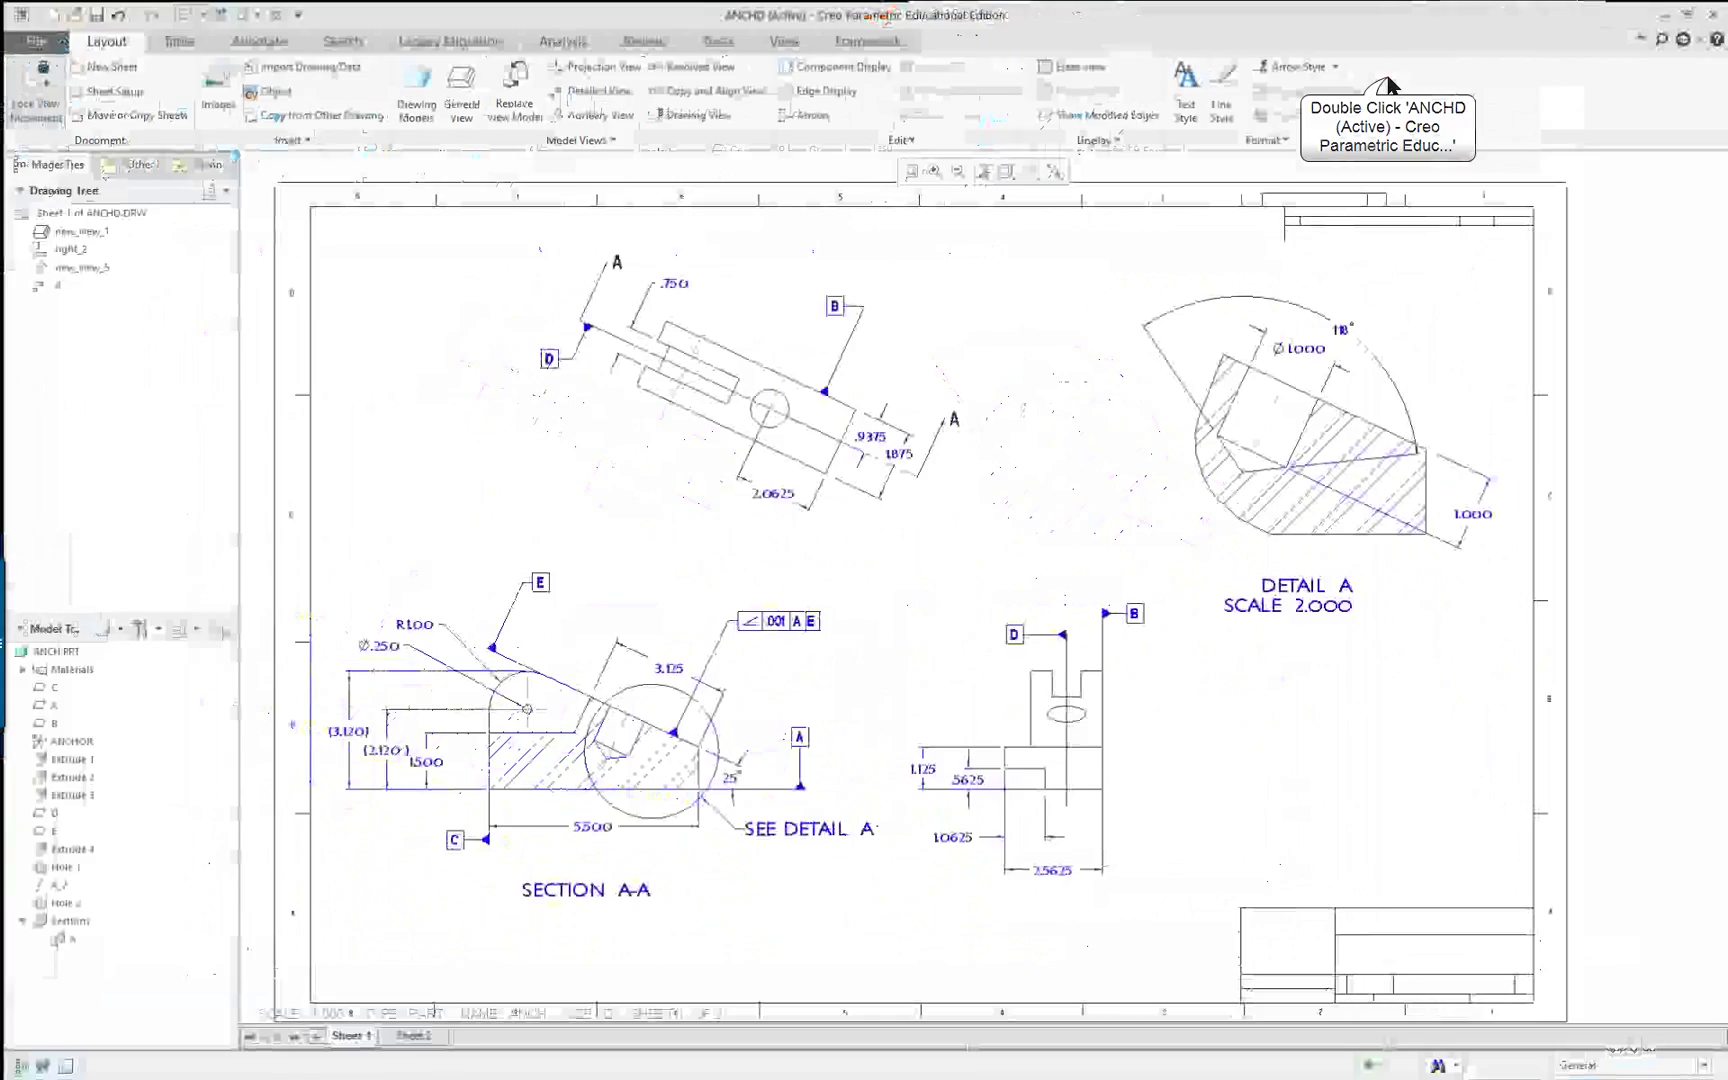
{"action": "key", "text": "alt+Tab"}
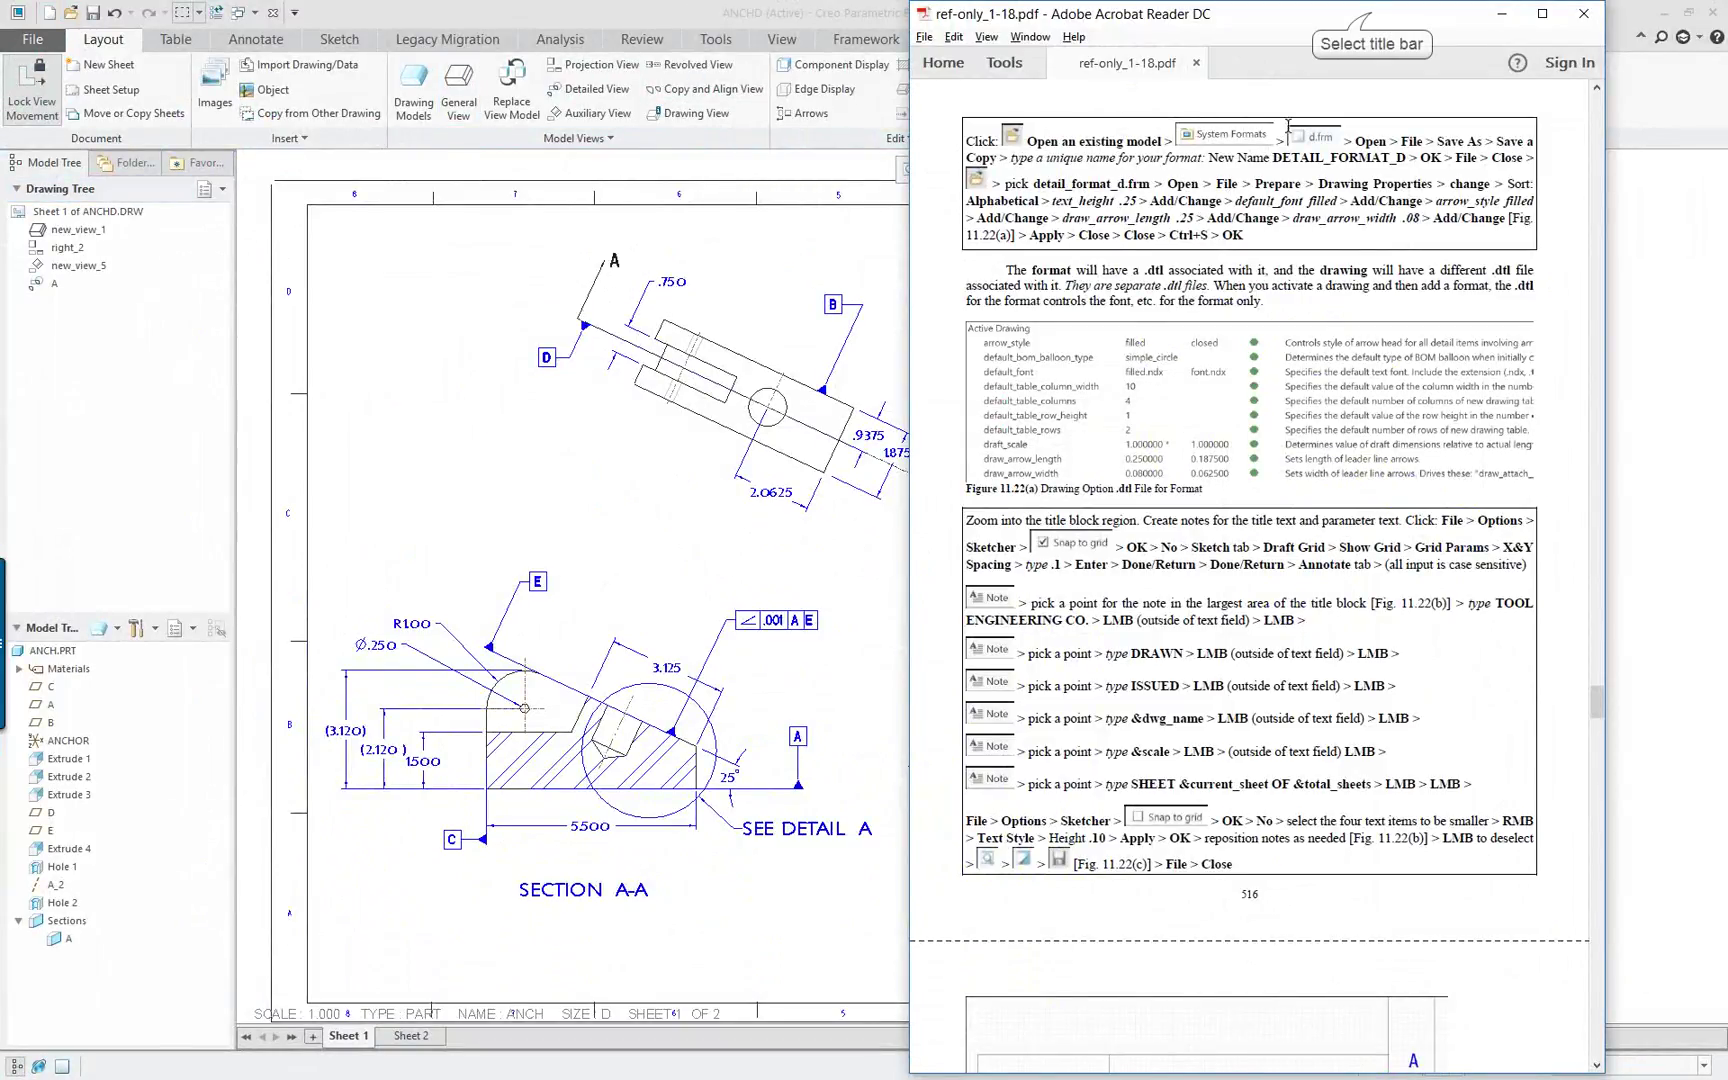
Move the PDF instructions window aside and open the standard format d.frm from System Formats in Creo.
{"action": "left_click_drag", "start_coordinate": [1372, 20], "coordinate": [1460, 20]}
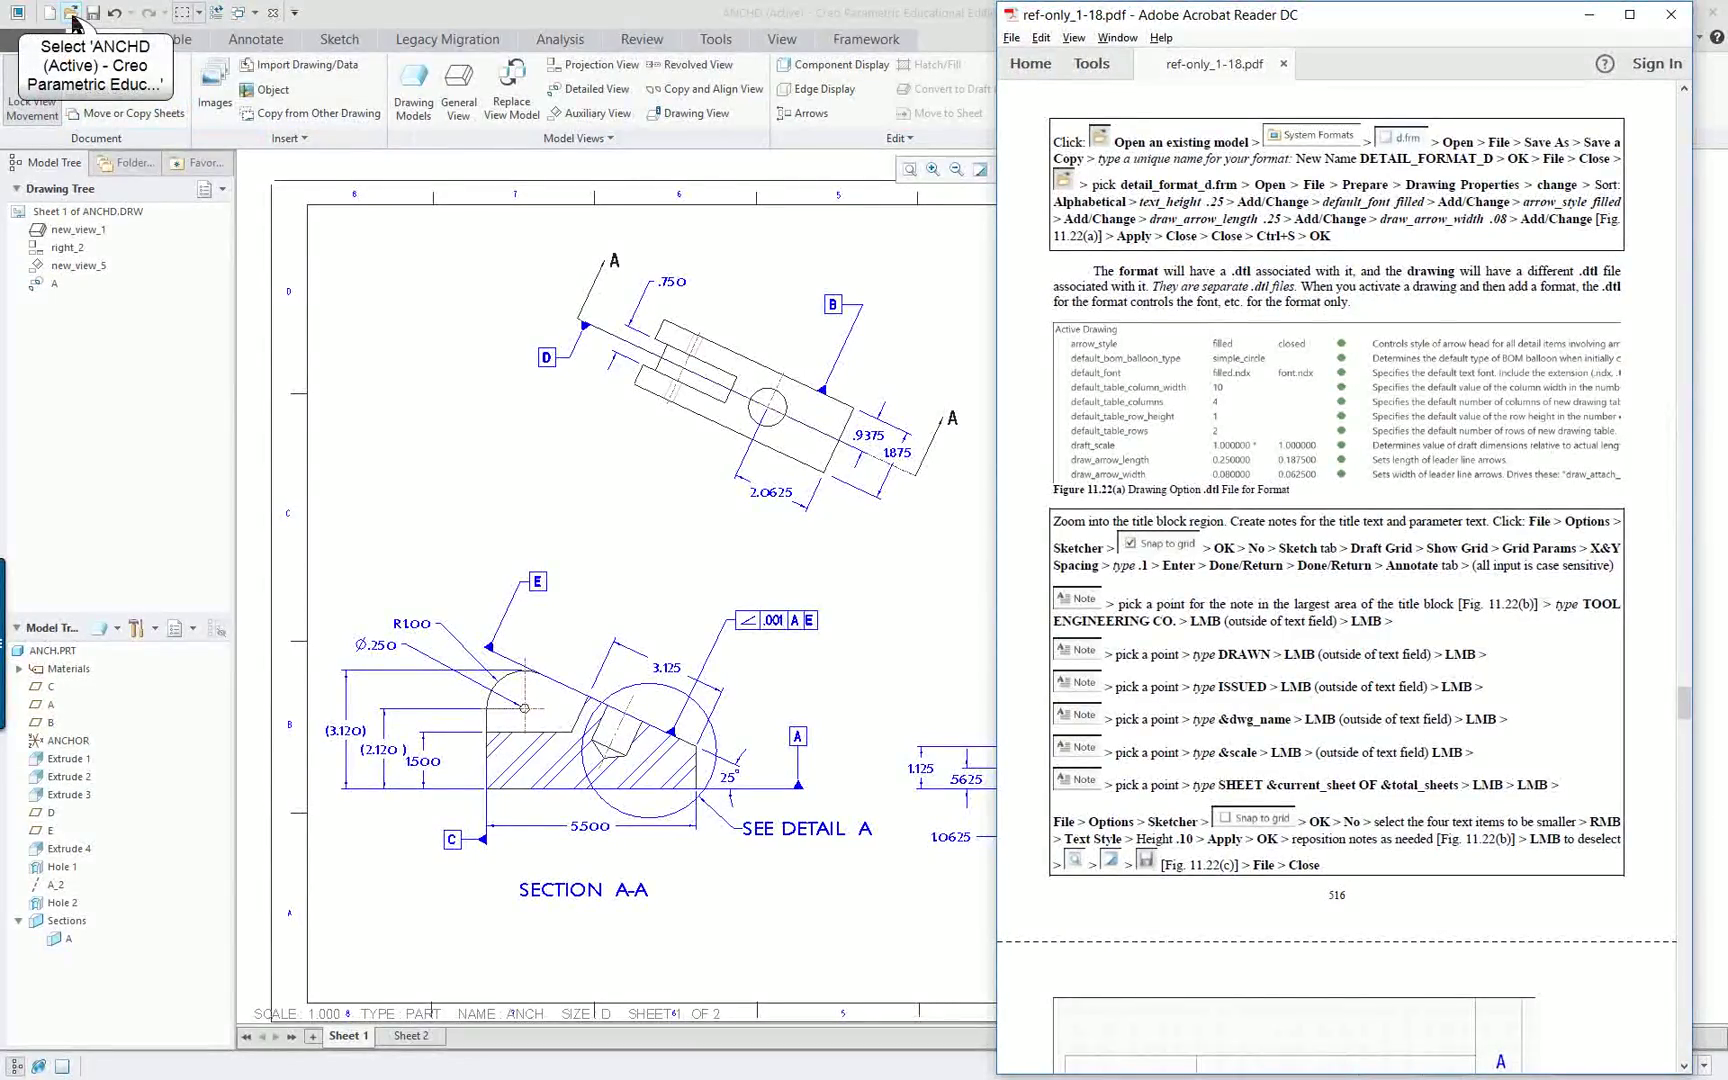
{"action": "left_click", "coordinate": [70, 13]}
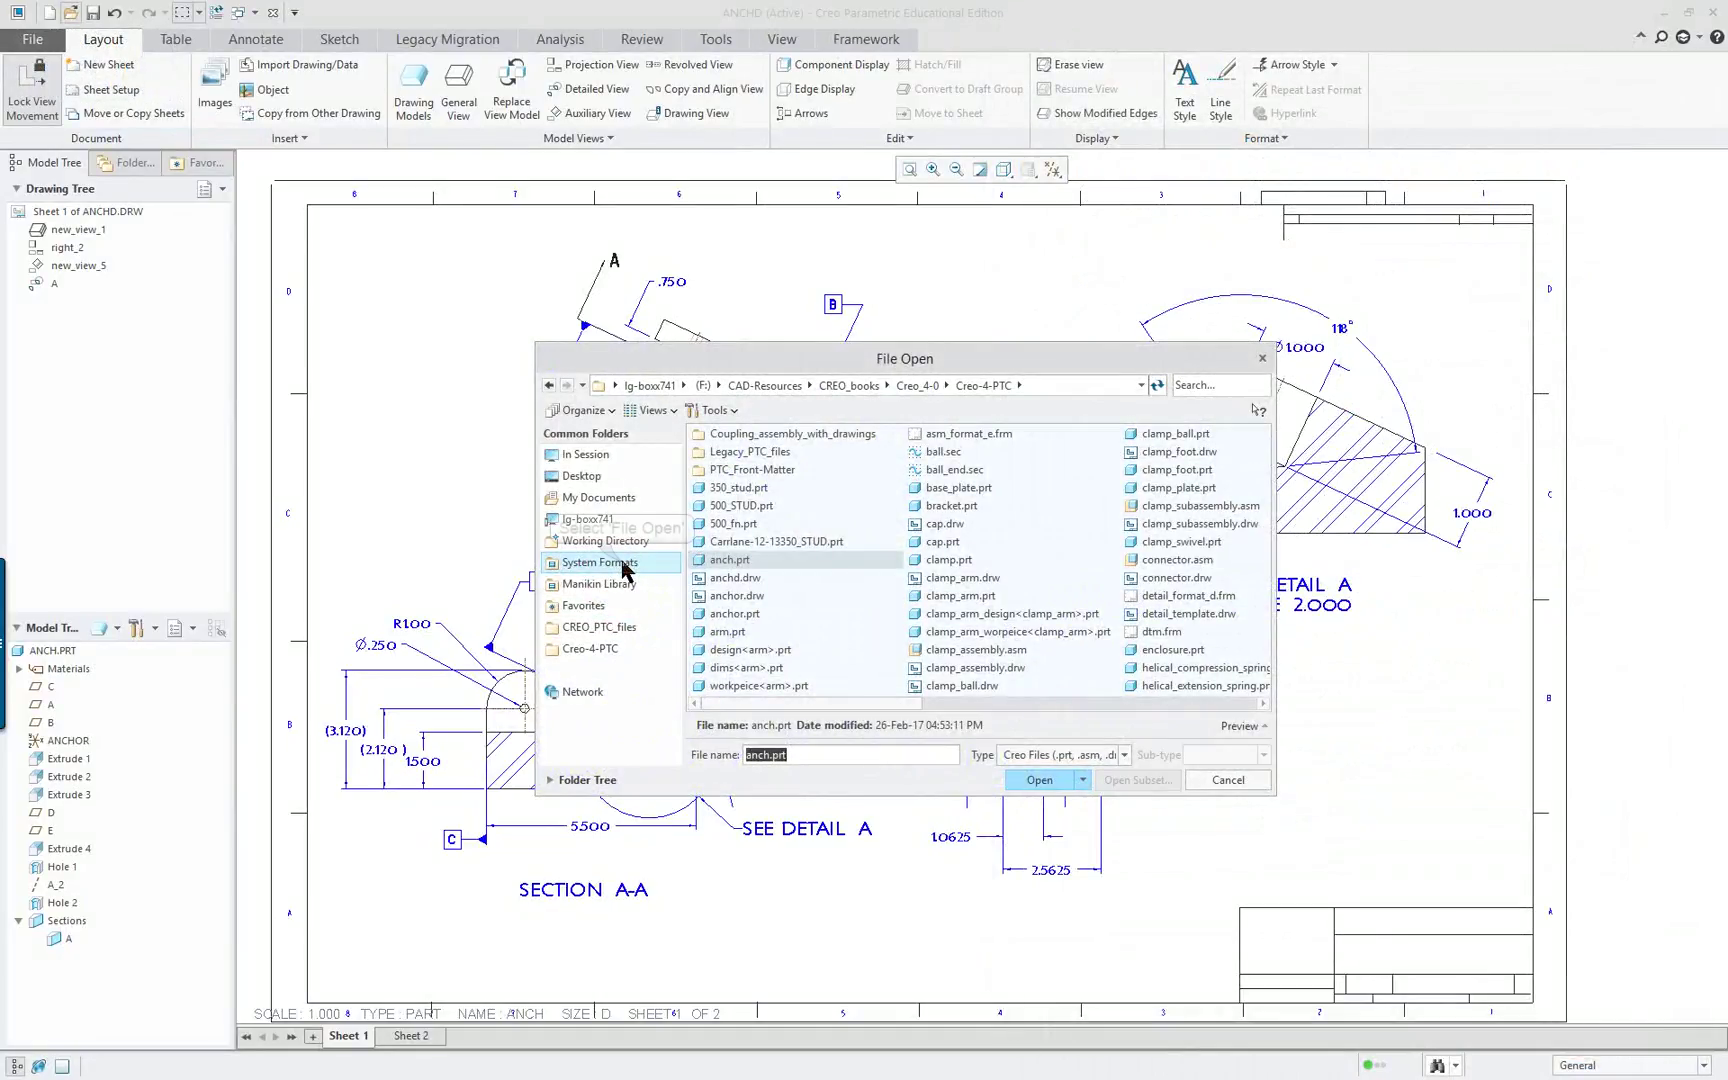
{"action": "left_click", "coordinate": [620, 563]}
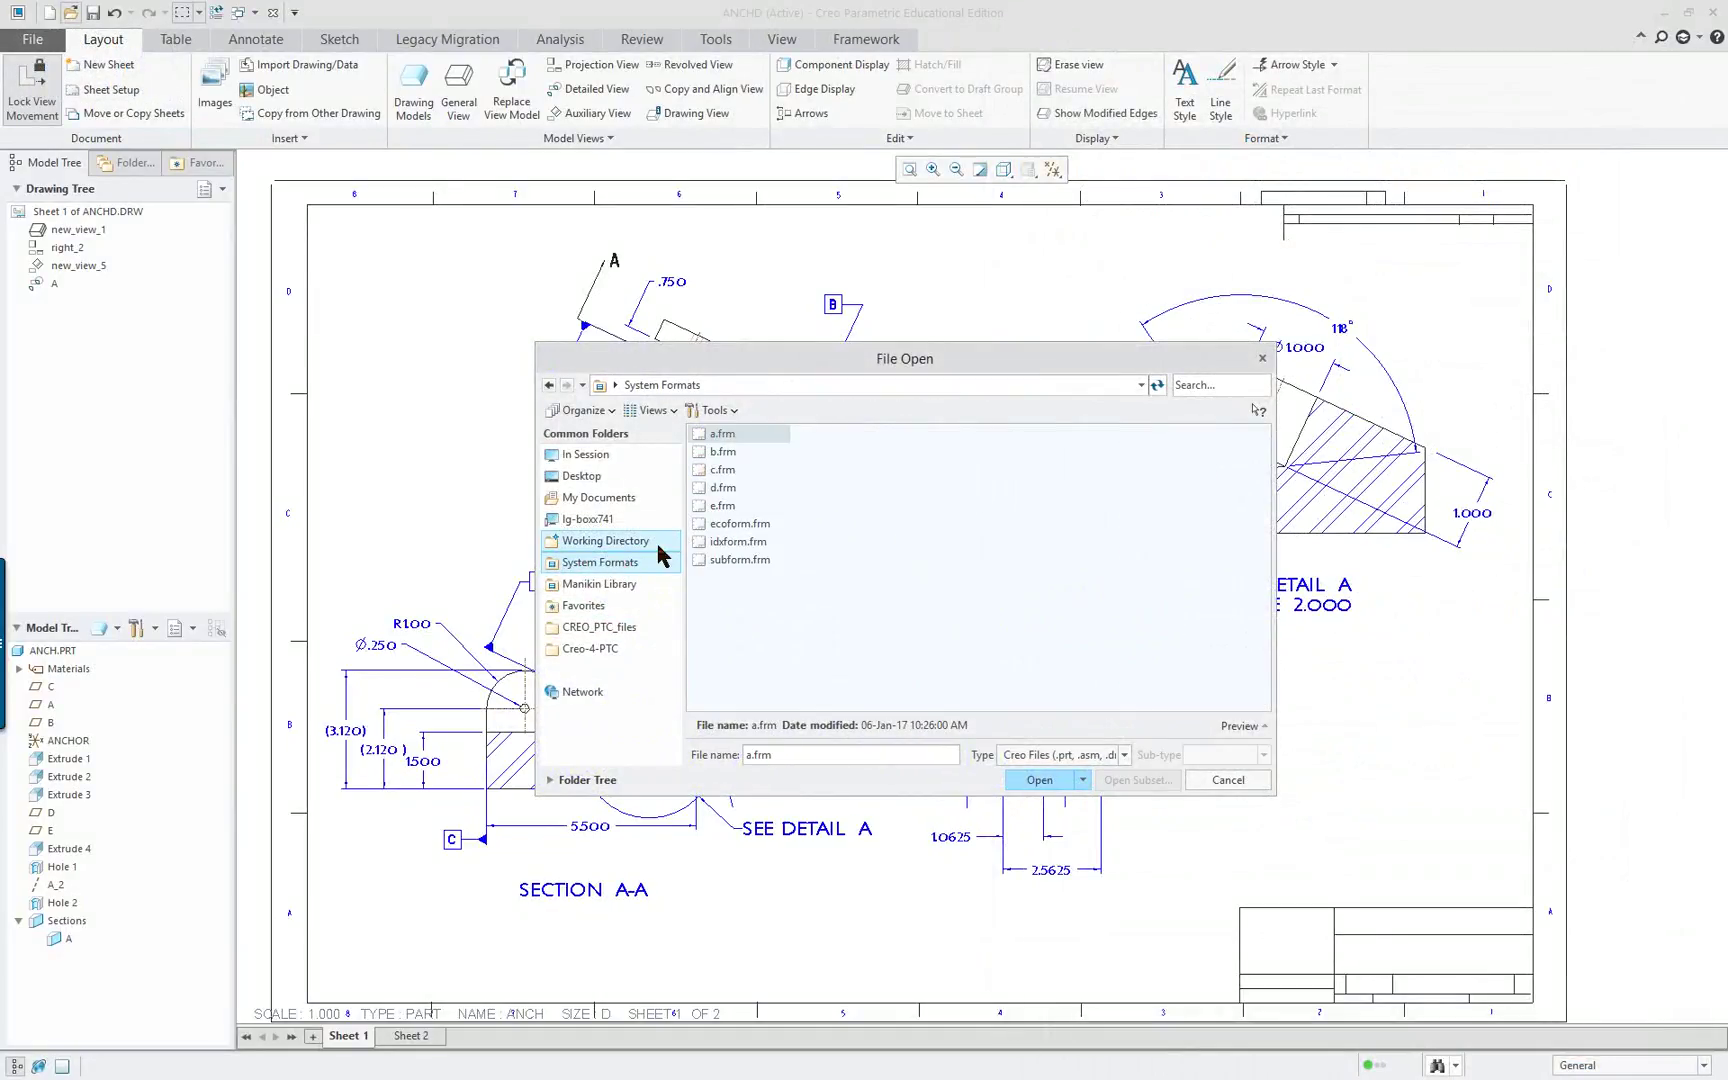
{"action": "double_click", "coordinate": [722, 488]}
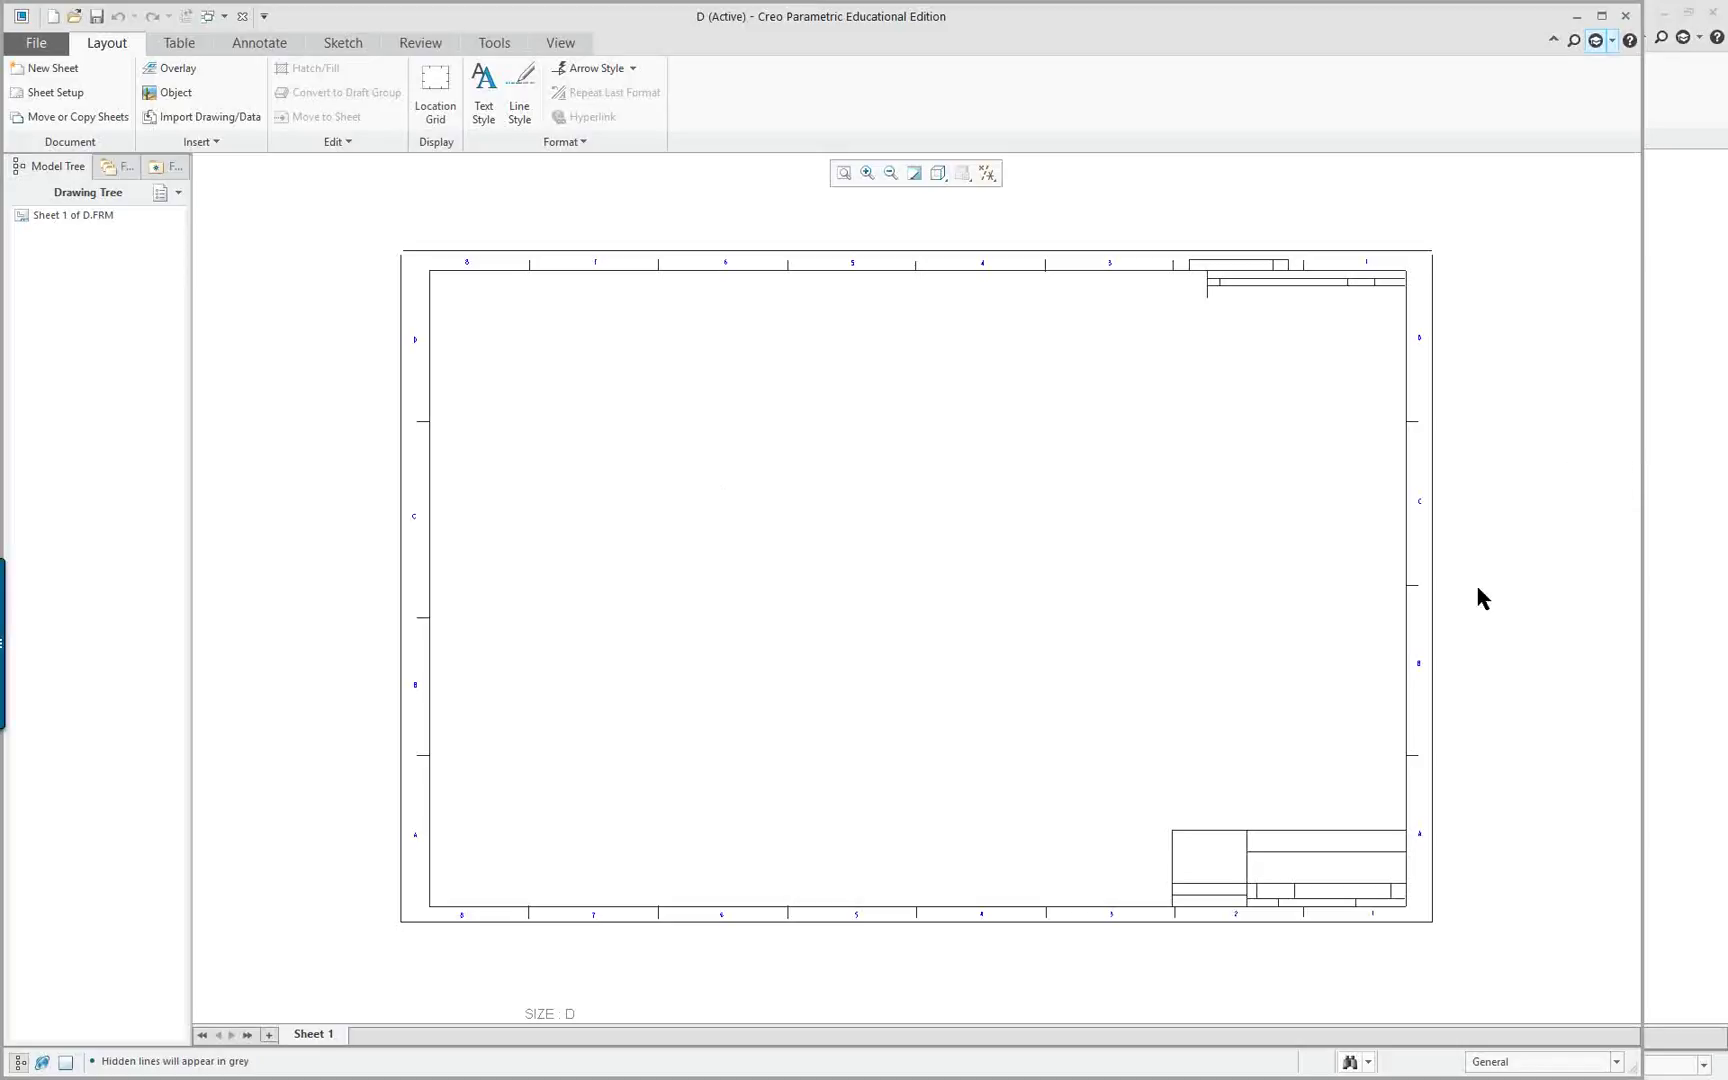
Narrow the D format window to about half the screen and inspect its title block up close.
{"action": "left_click_drag", "start_coordinate": [1641, 545], "coordinate": [928, 483]}
{"action": "scroll", "coordinate": [911, 892], "scroll_direction": "down", "scroll_amount": 2}
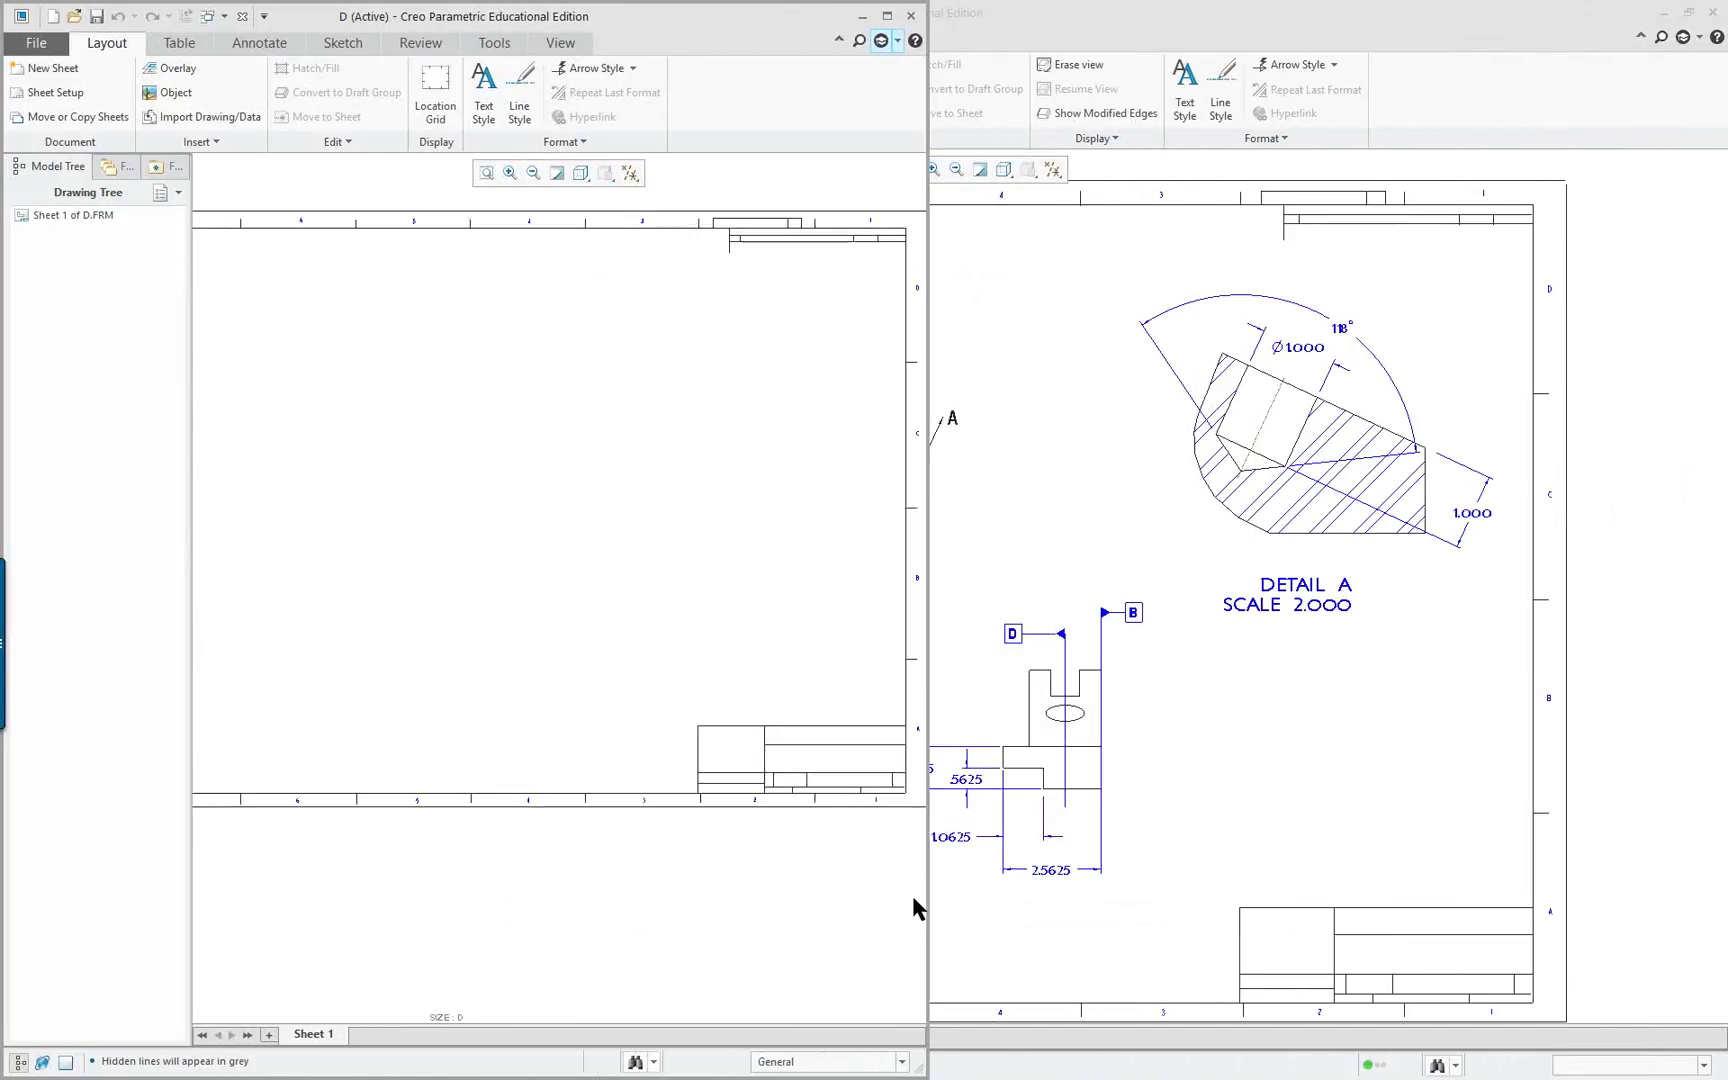
{"action": "scroll", "coordinate": [871, 840], "scroll_direction": "down", "scroll_amount": 1}
{"action": "middle_click_drag", "start_coordinate": [864, 812], "coordinate": [663, 760]}
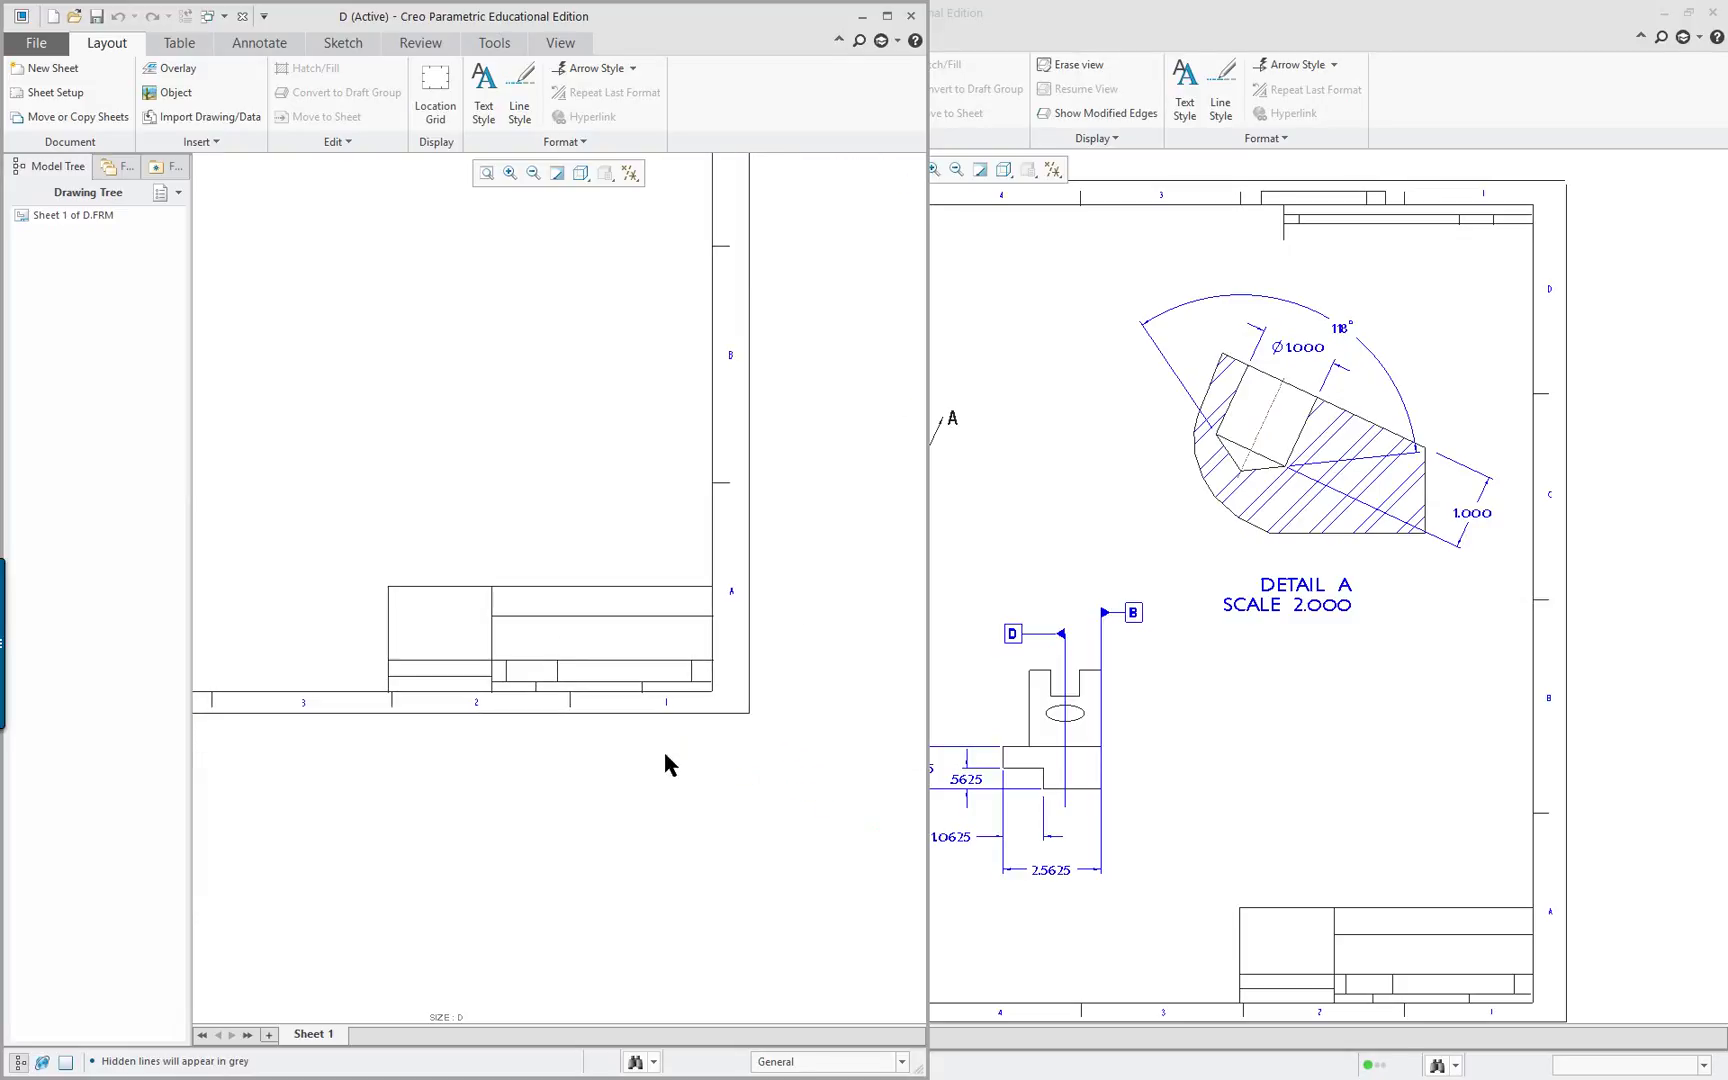
{"action": "scroll", "coordinate": [541, 675], "scroll_direction": "down", "scroll_amount": 2}
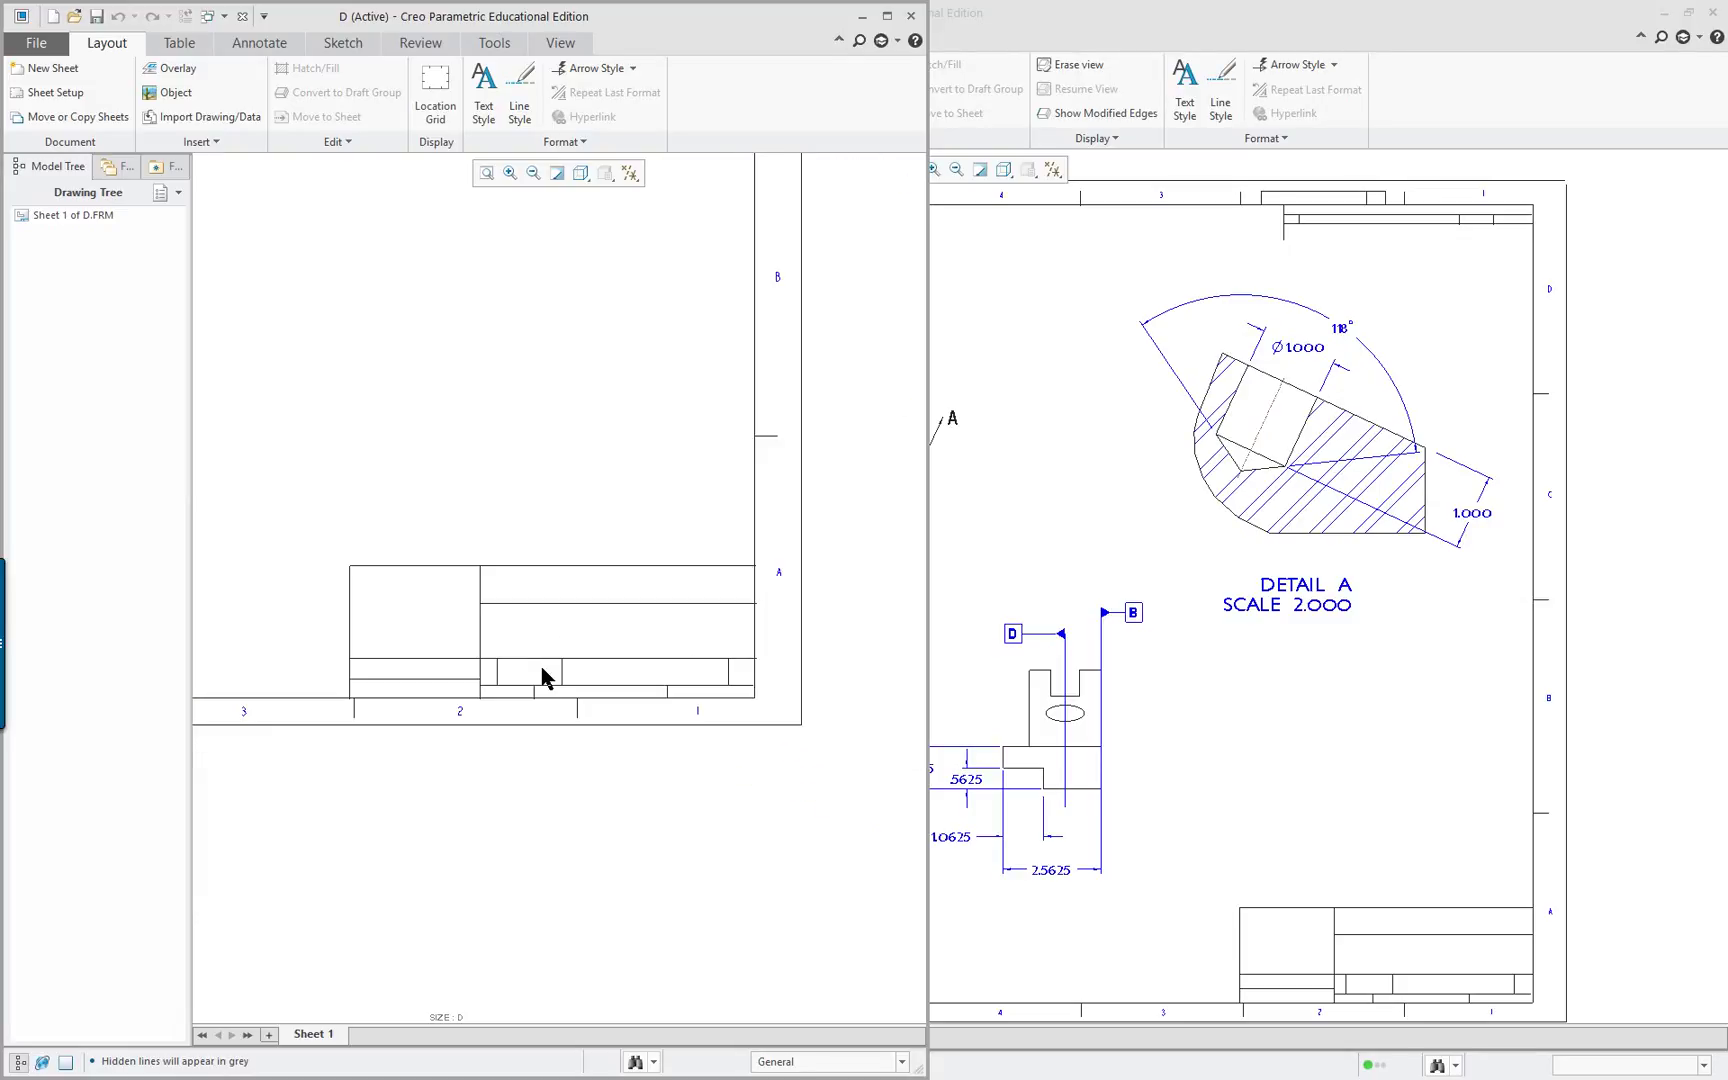
Save a copy of the D format as detail101 in the Creo-4-PTC folder and close the original format.
{"action": "left_click", "coordinate": [36, 42]}
{"action": "left_click", "coordinate": [45, 172]}
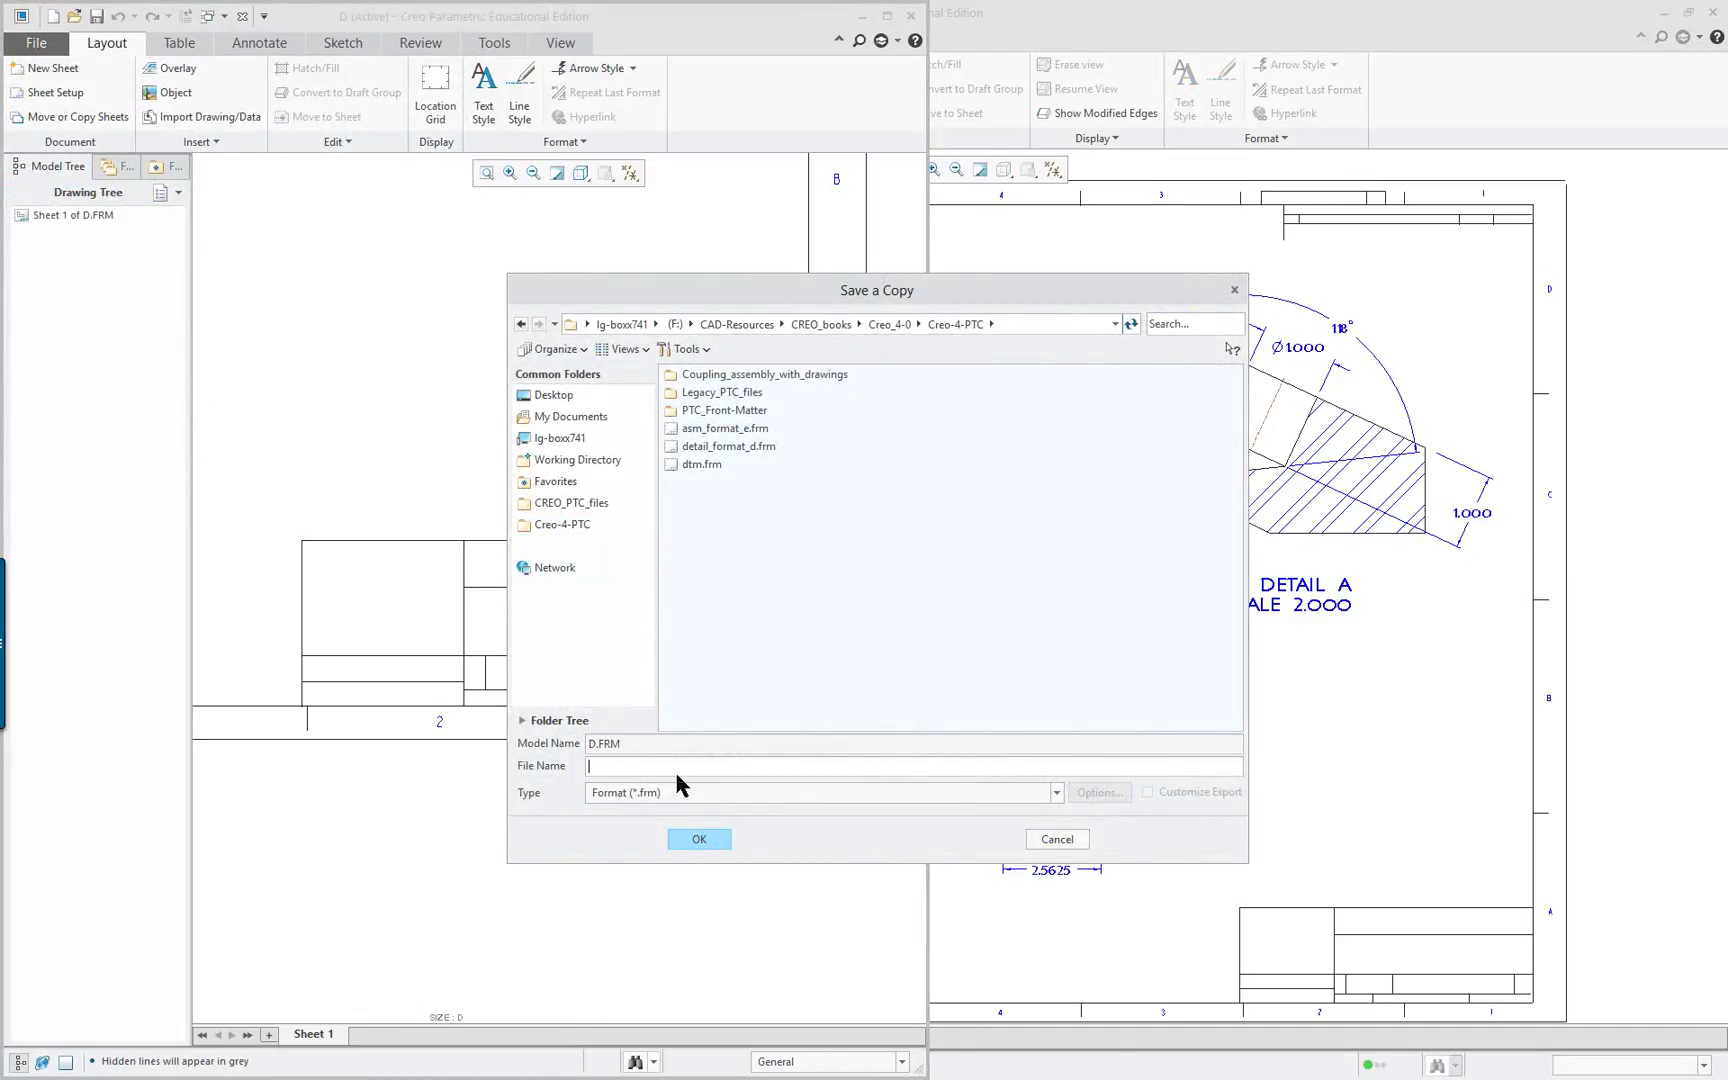
{"action": "type", "text": "detail101"}
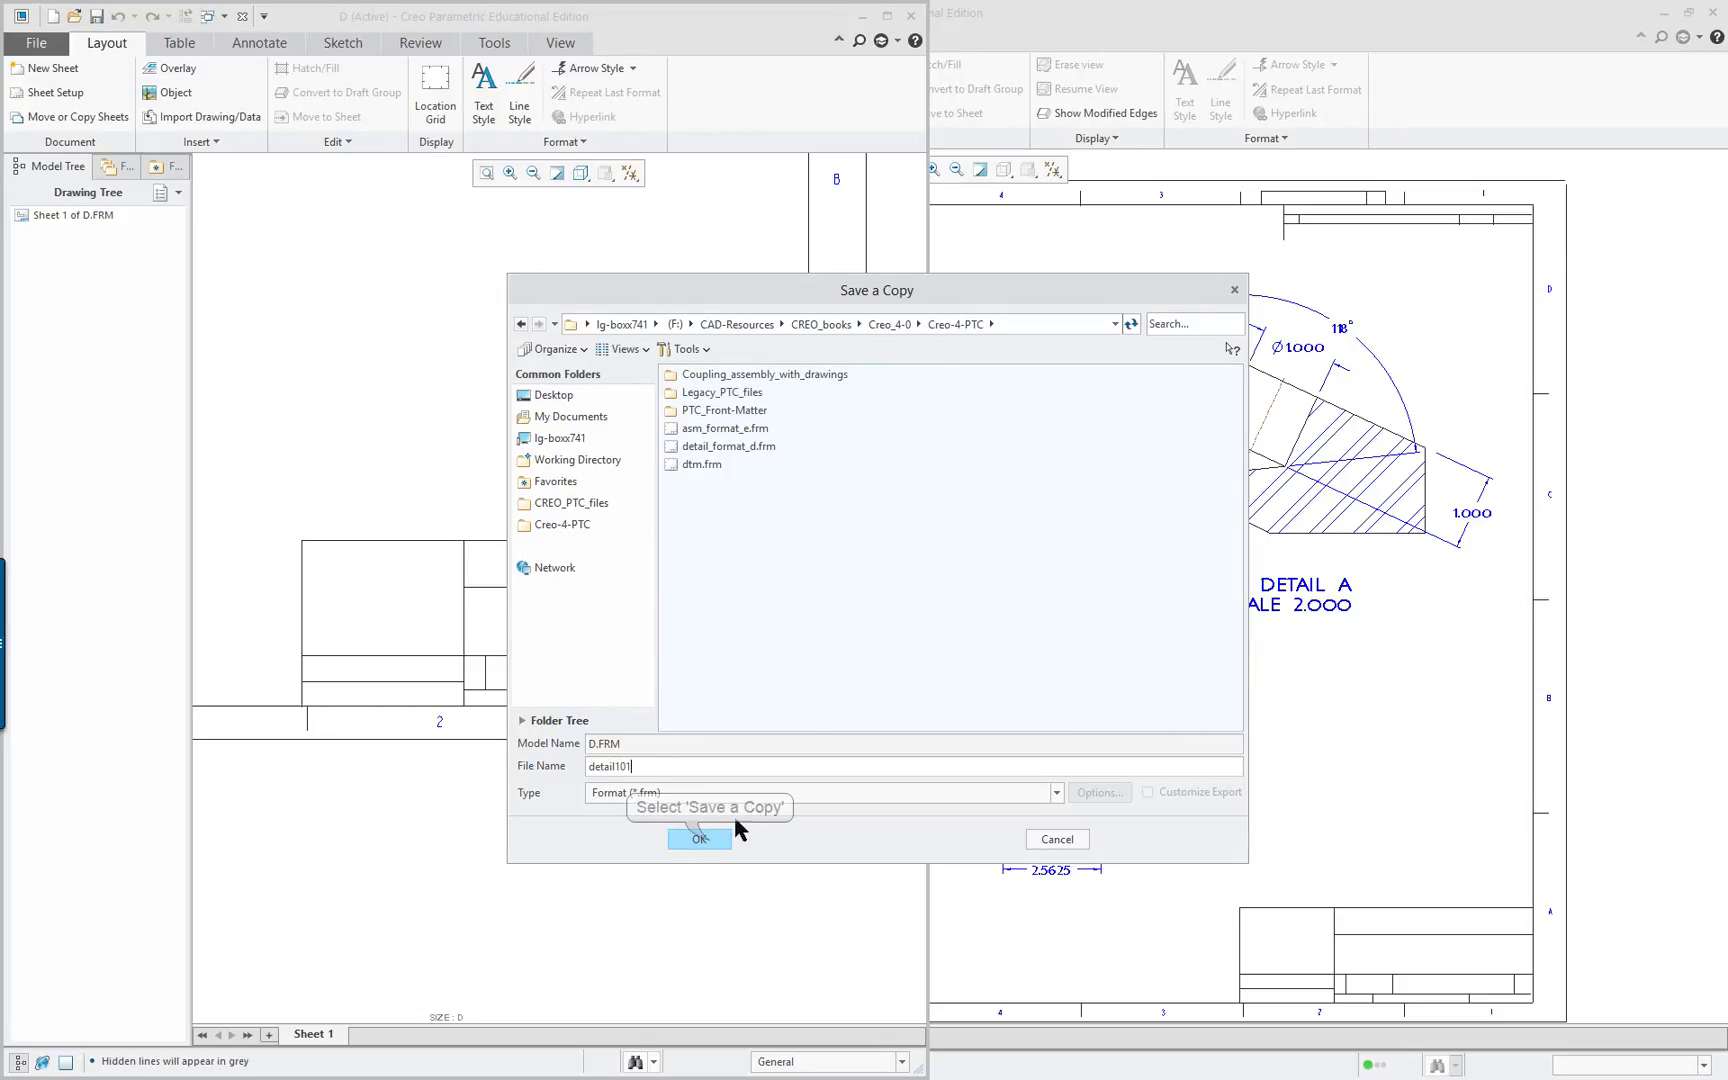
{"action": "left_click", "coordinate": [703, 840]}
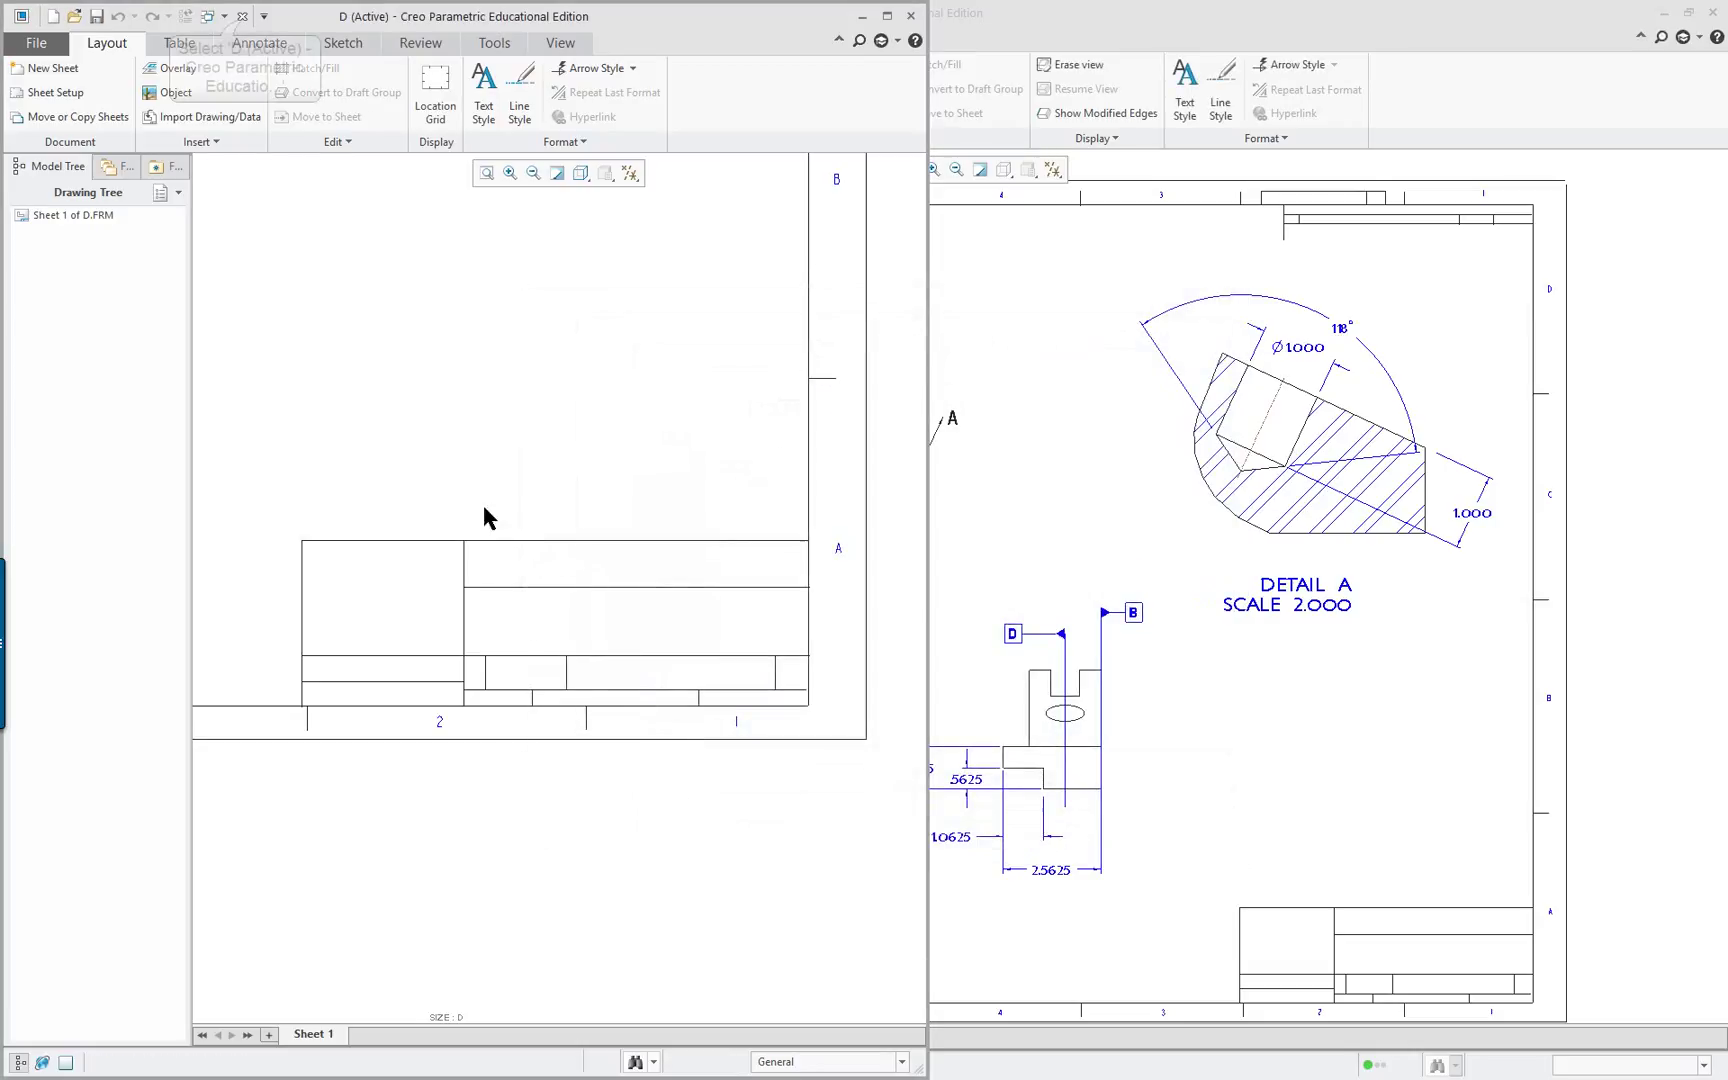
{"action": "left_click", "coordinate": [243, 17]}
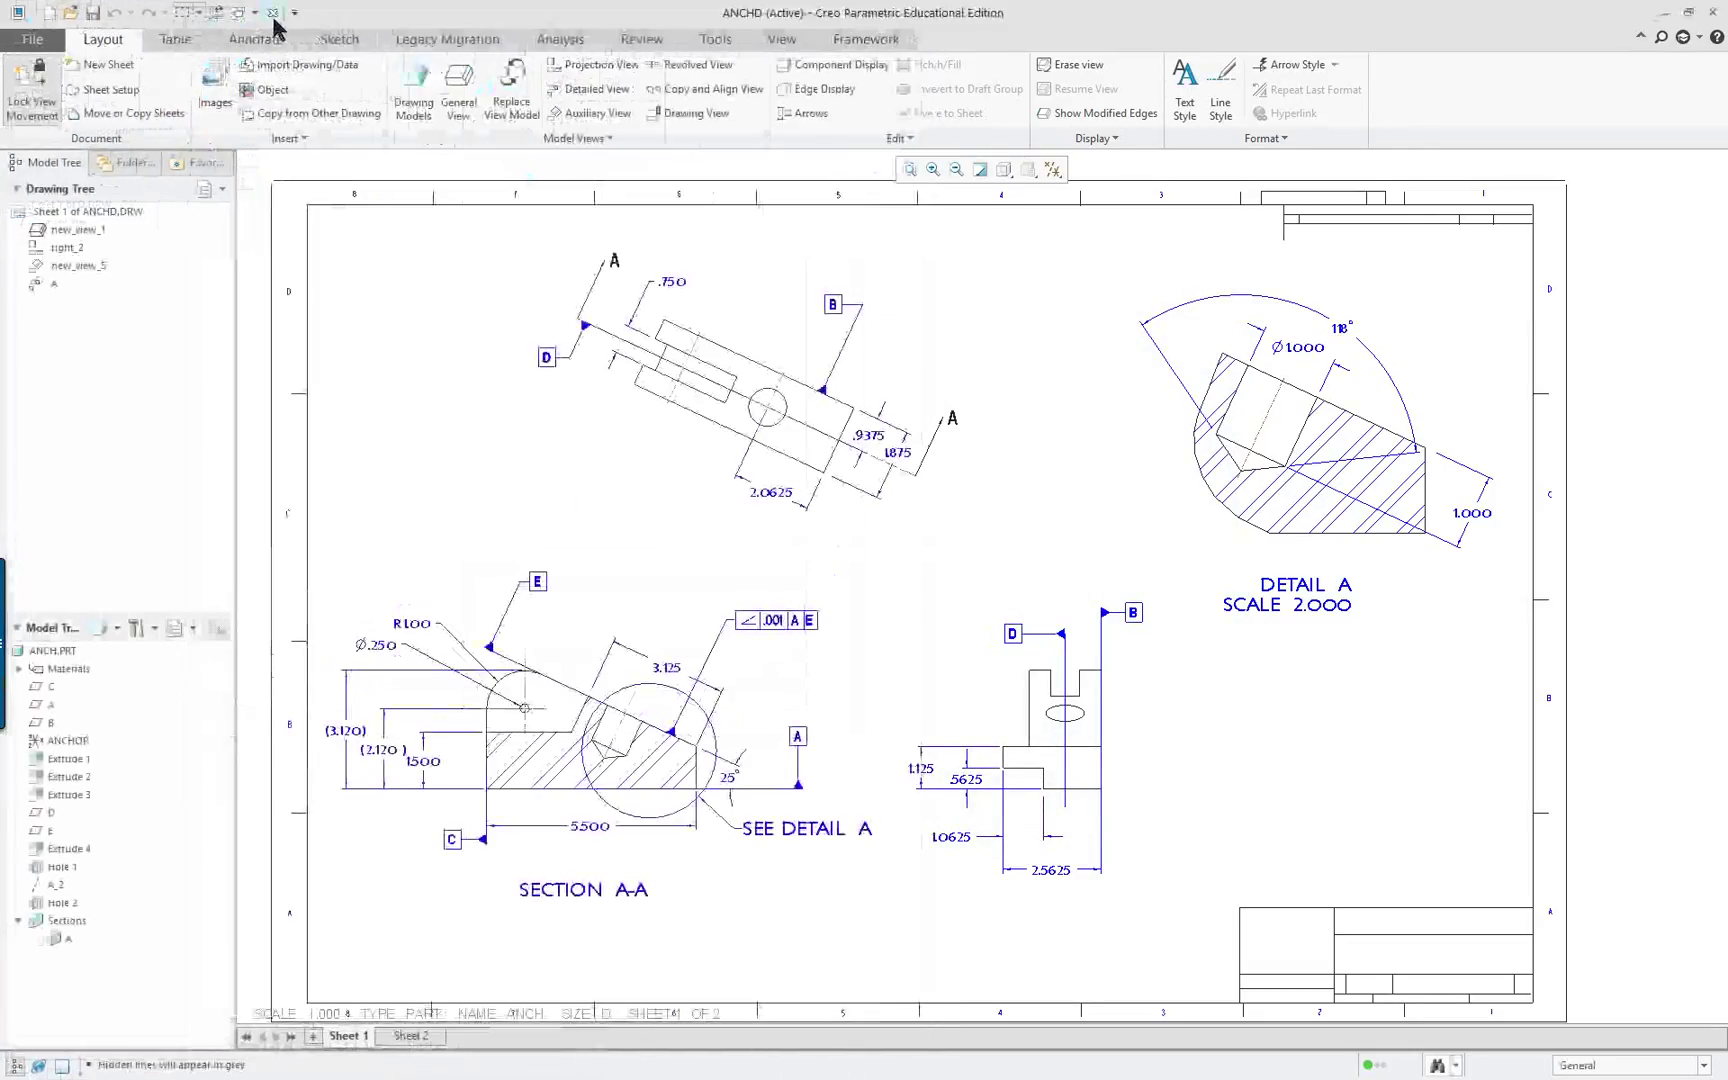
Open detail101.frm from the Creo-4-PTC folder, filtering the file list to Format (*.frm) files.
{"action": "left_click", "coordinate": [70, 12]}
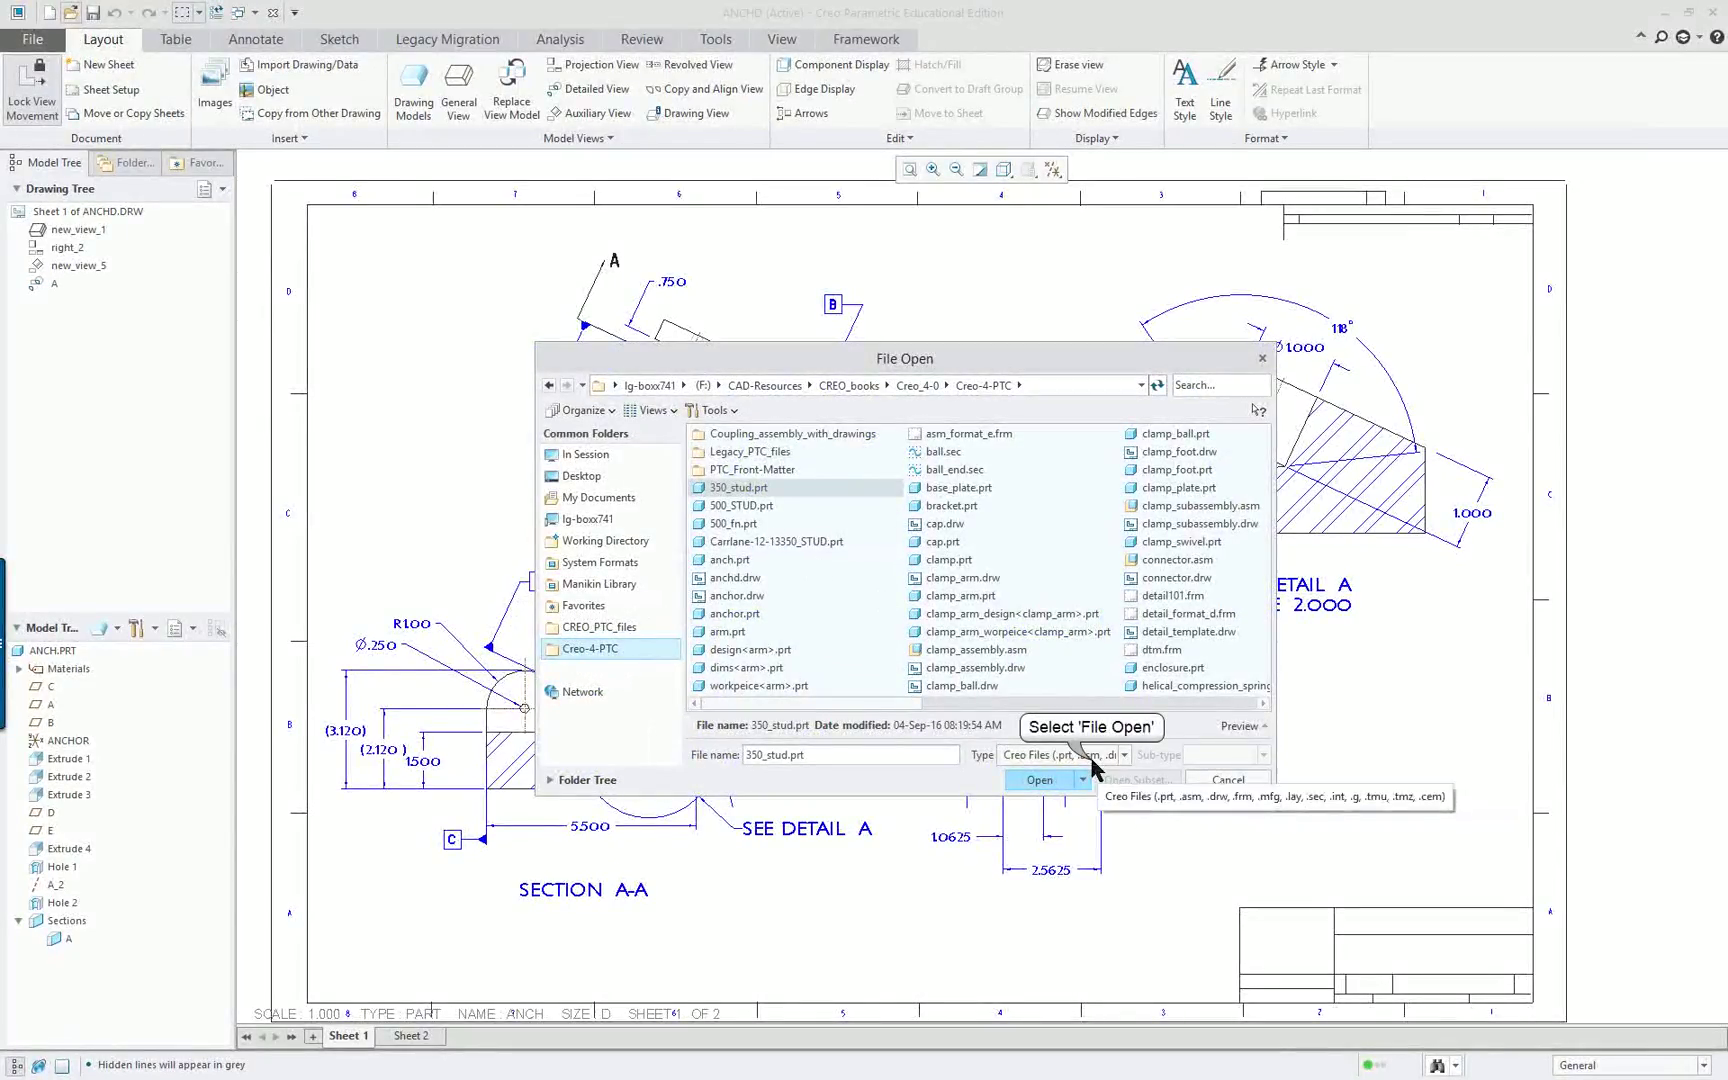
{"action": "left_click", "coordinate": [1100, 755]}
{"action": "left_click", "coordinate": [1060, 855]}
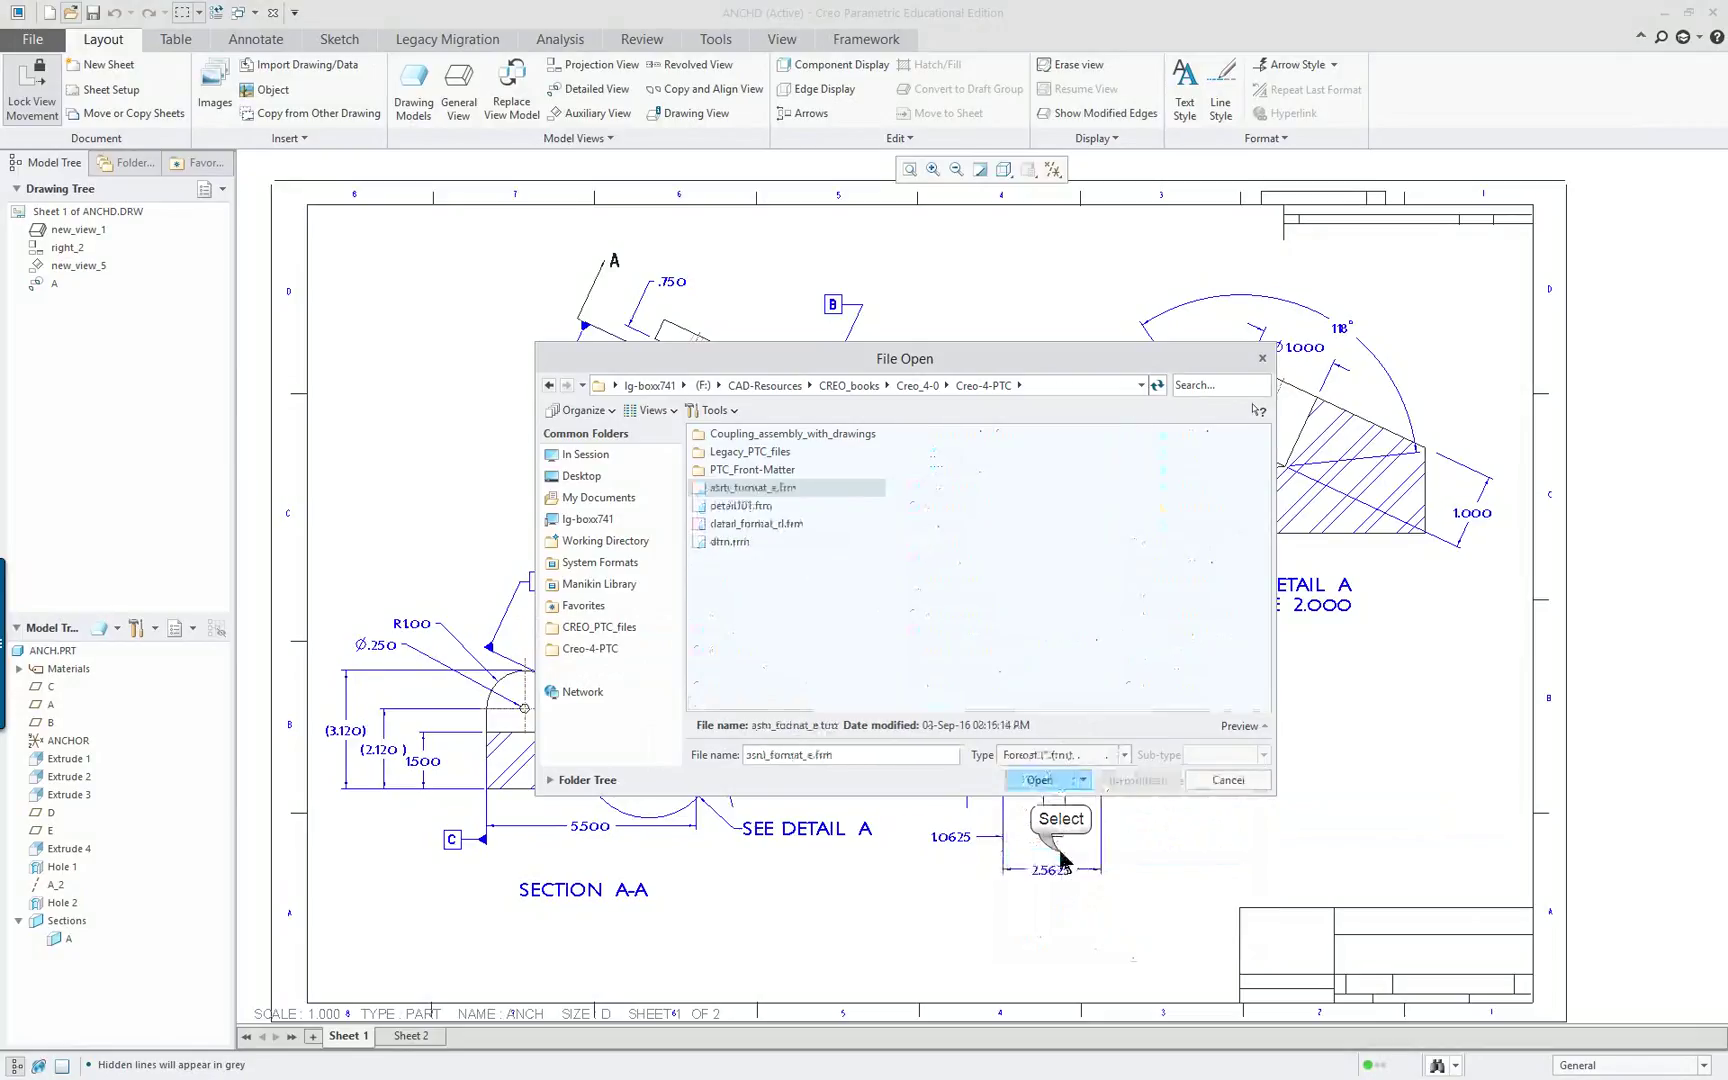
{"action": "left_click", "coordinate": [760, 507]}
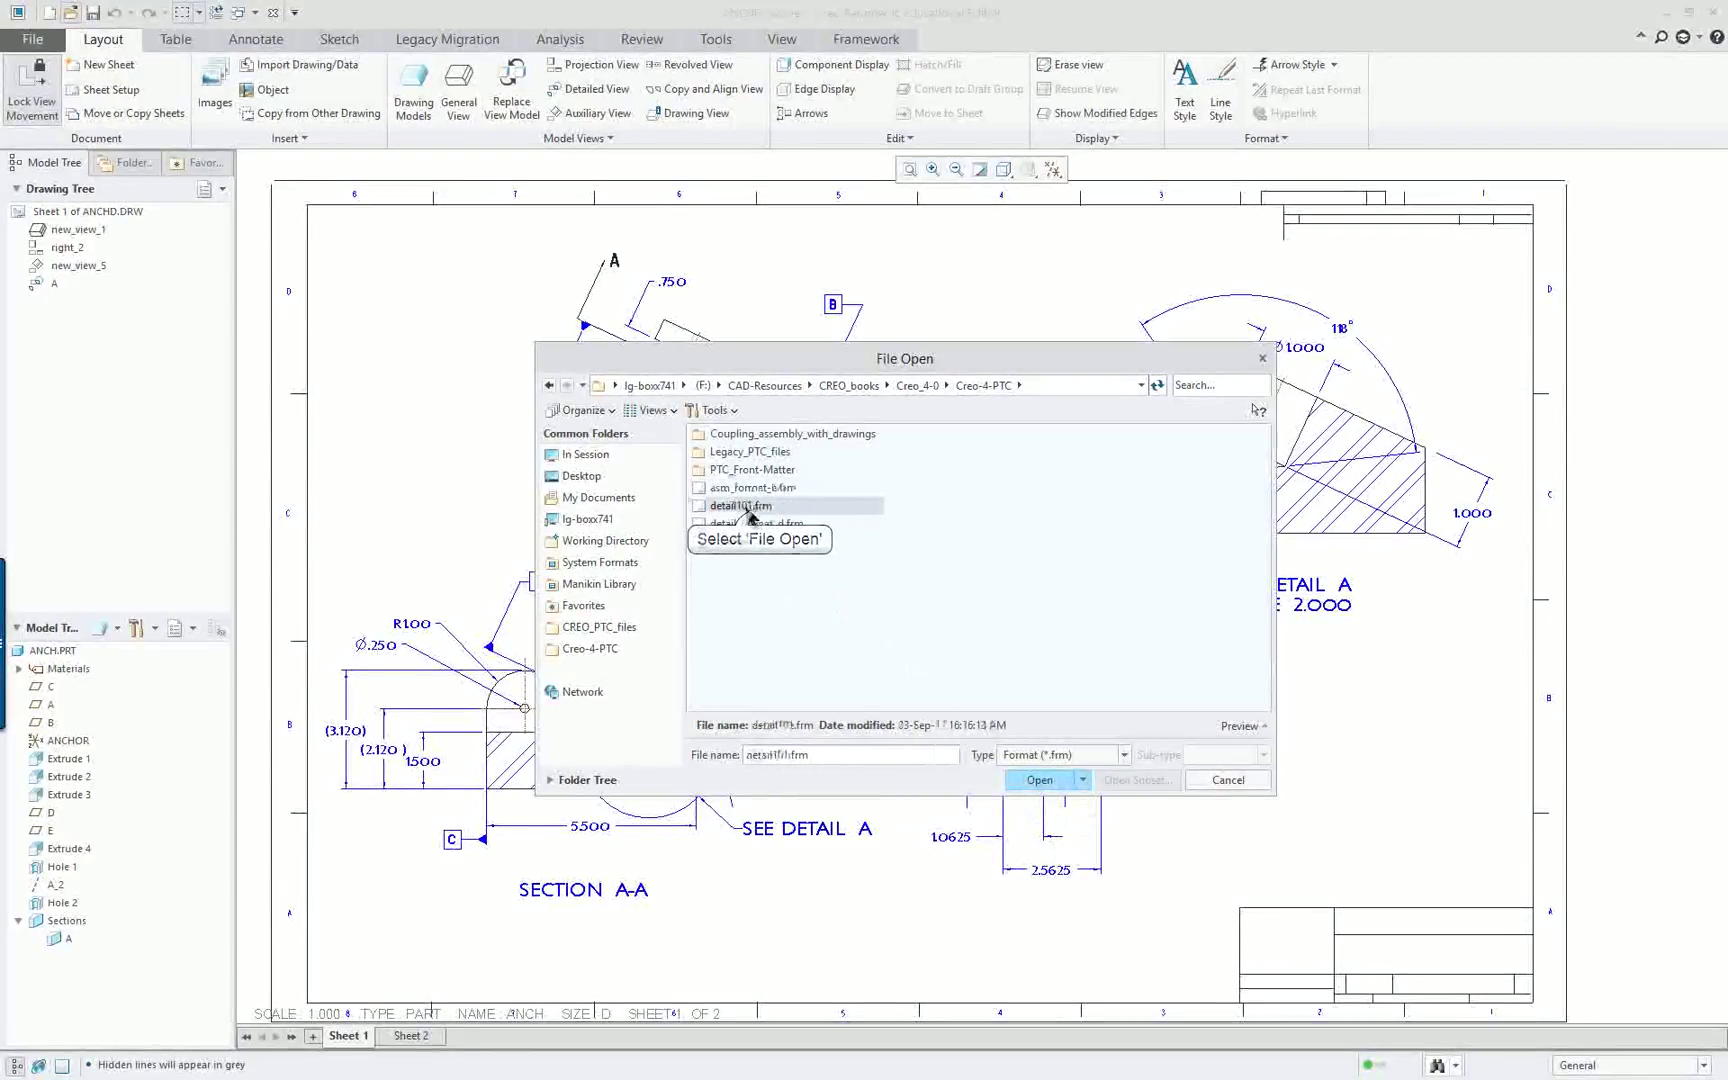
{"action": "left_click", "coordinate": [1038, 779]}
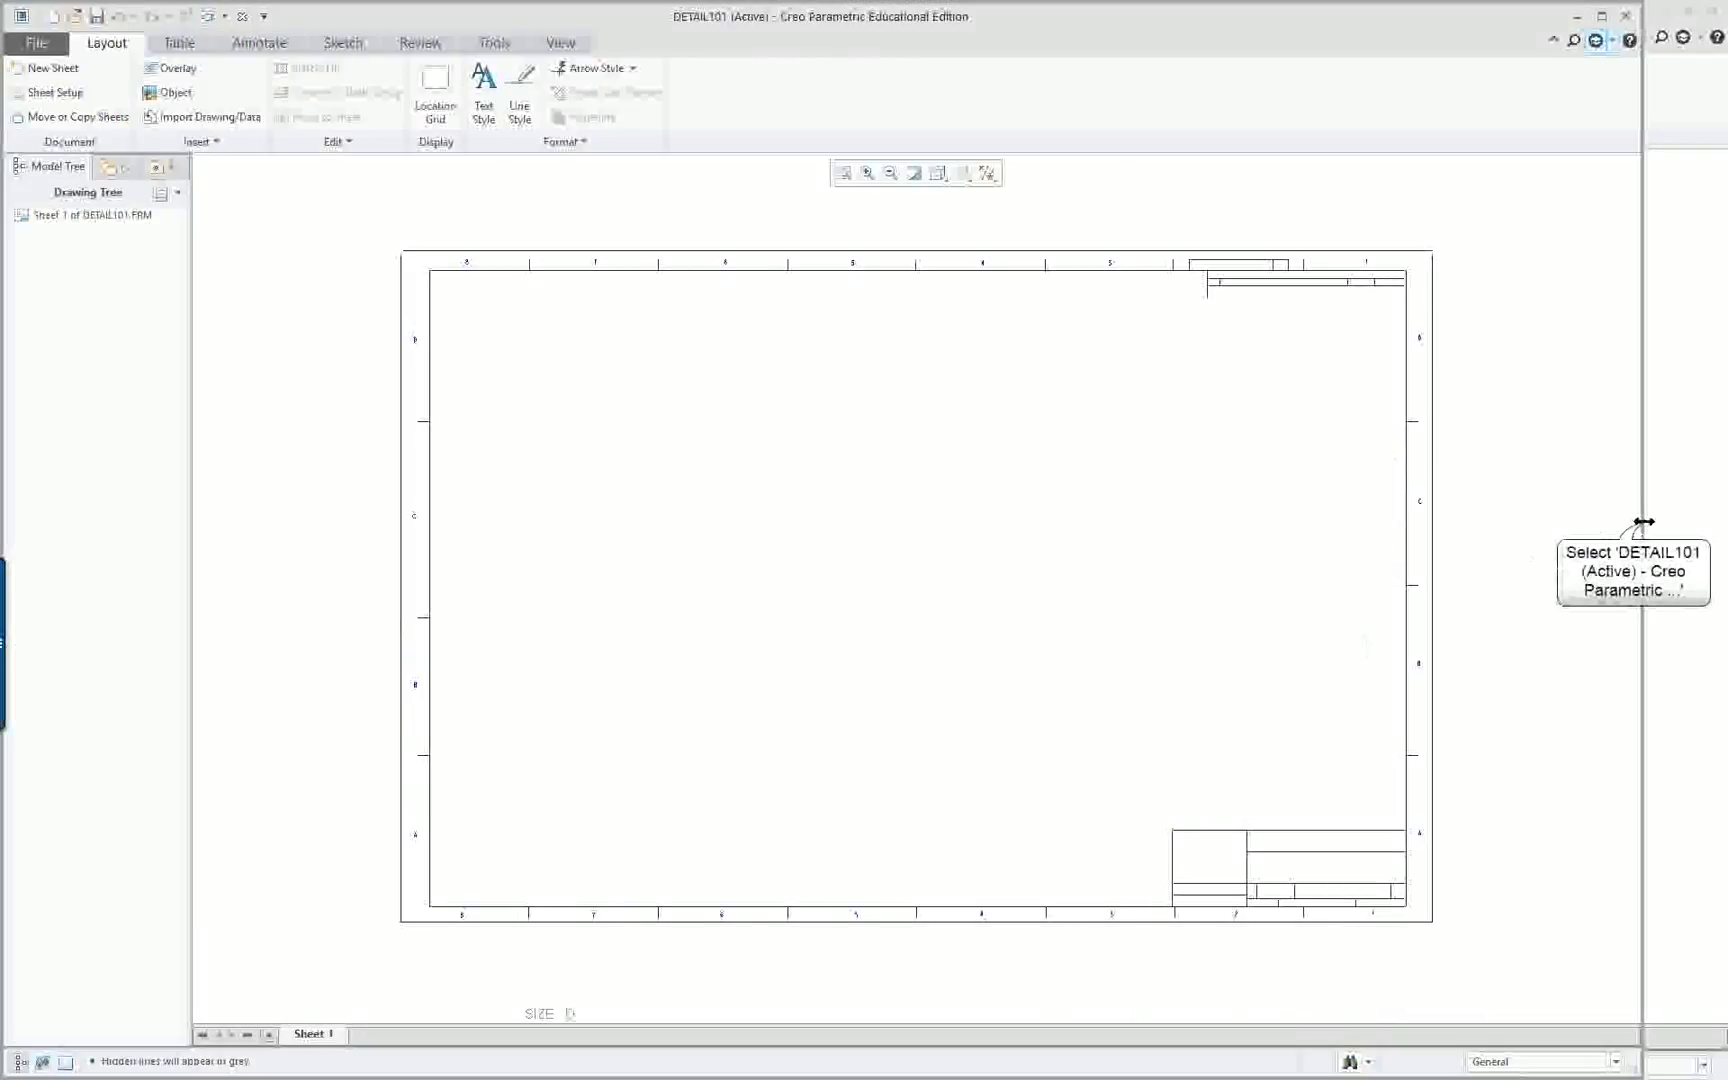
Narrow the DETAIL101 window, minimize the ANCHD drawing behind it, and fit the format window beside the PDF instructions.
{"action": "mouse_move", "coordinate": [1640, 528]}
{"action": "left_mouse_down"}
{"action": "mouse_move", "coordinate": [914, 482]}
{"action": "mouse_move", "coordinate": [940, 479]}
{"action": "left_mouse_up"}
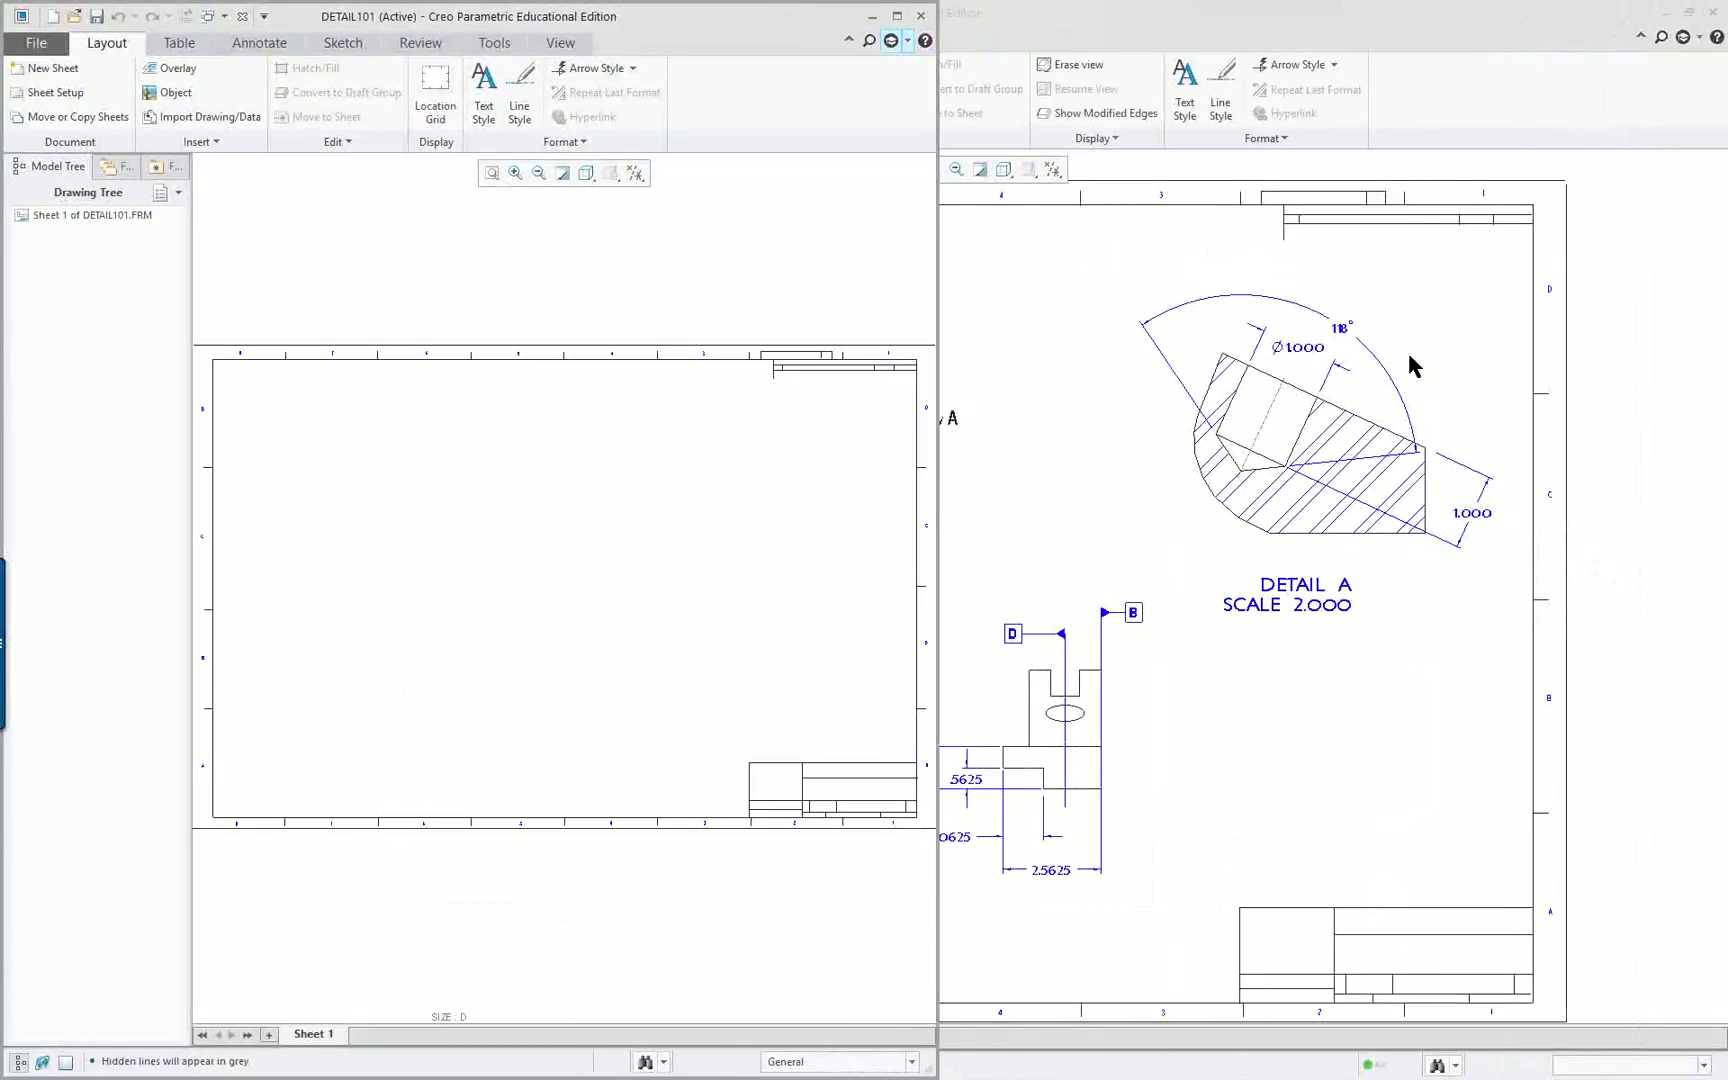
{"action": "left_click", "coordinate": [1664, 16]}
{"action": "left_click", "coordinate": [1664, 14]}
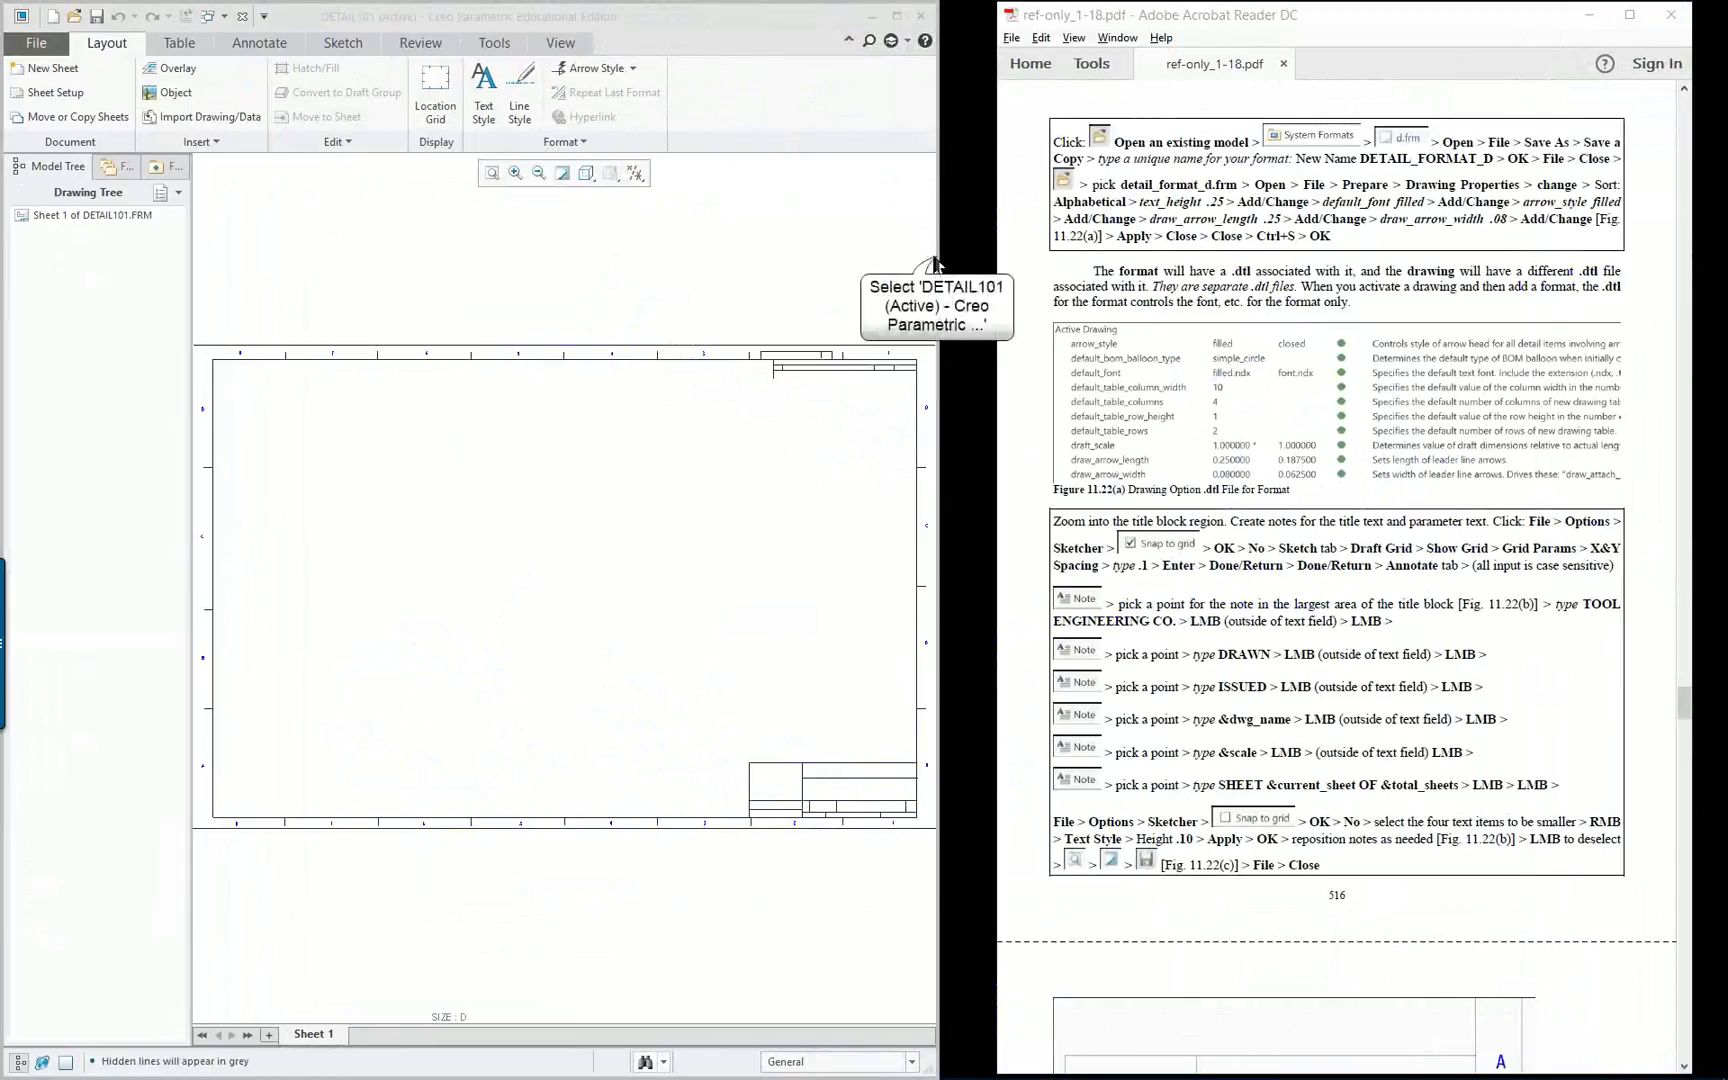
{"action": "left_click_drag", "start_coordinate": [942, 255], "coordinate": [988, 253]}
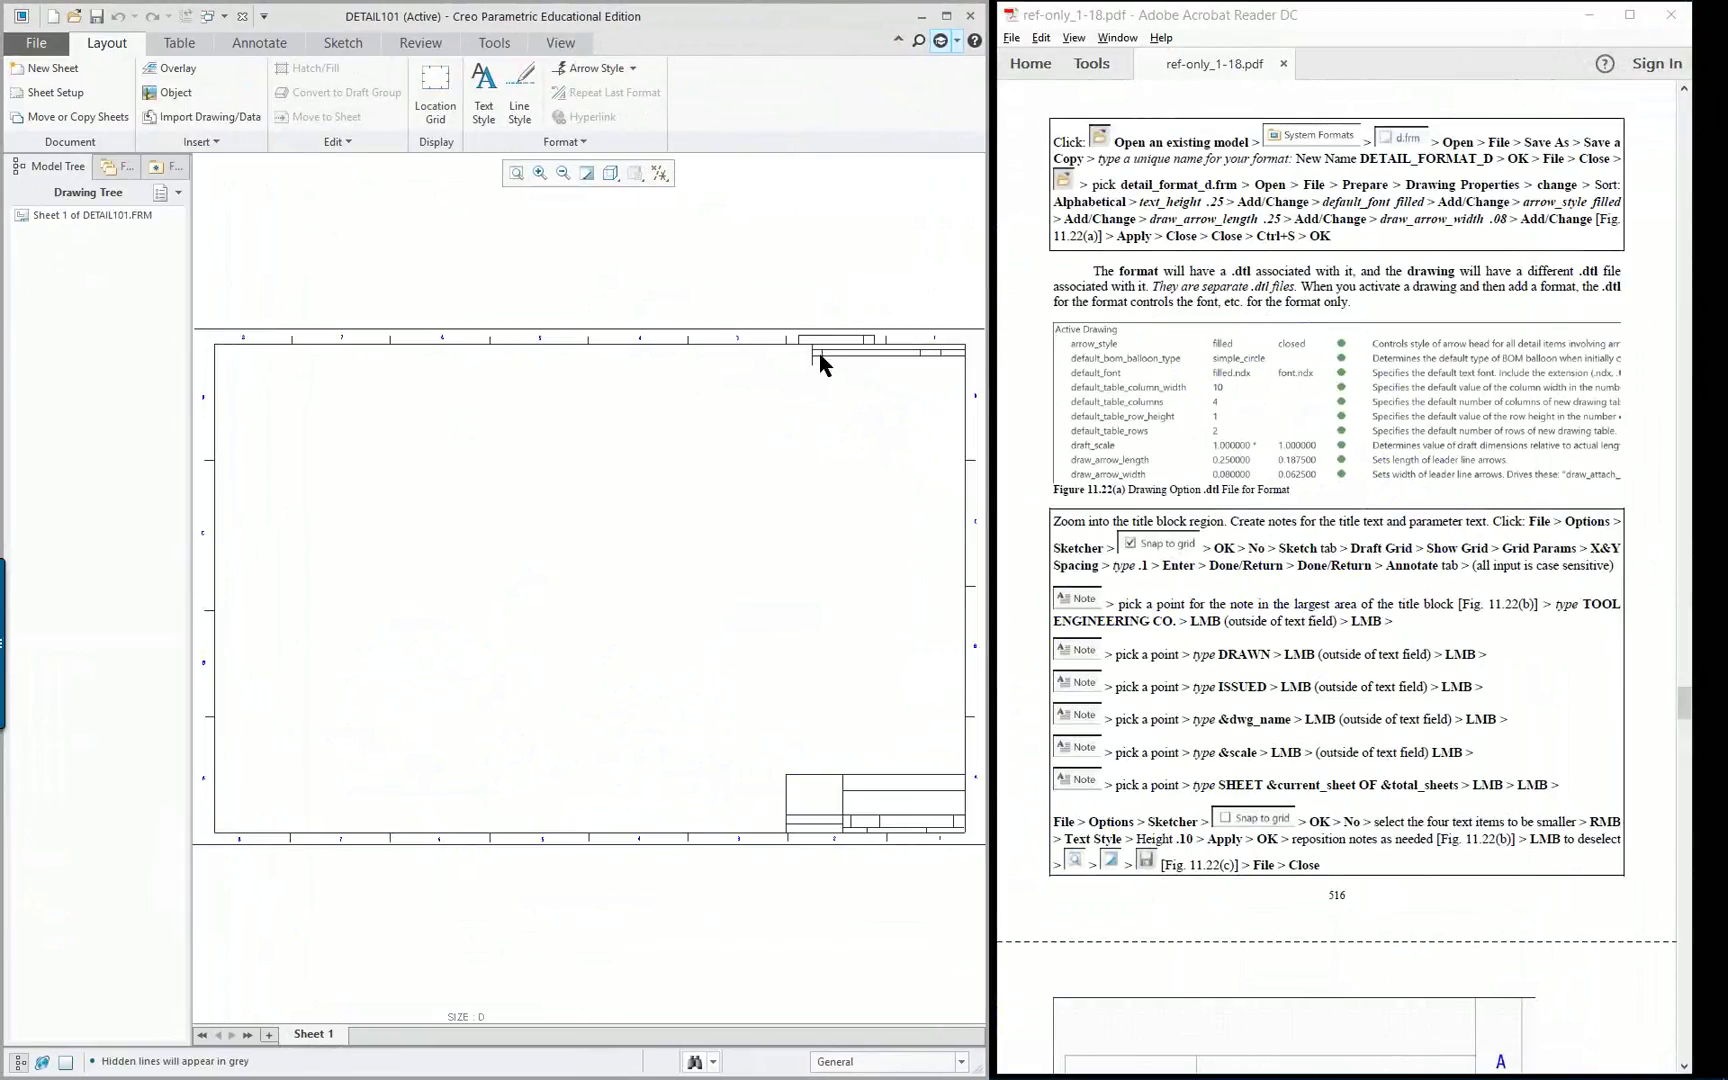
Open the detail options from the DETAIL101 format's Drawing Properties and enlarge the Options dialog.
{"action": "scroll", "coordinate": [943, 796], "scroll_direction": "down", "scroll_amount": 2}
{"action": "middle_click_drag", "start_coordinate": [907, 787], "coordinate": [628, 539]}
{"action": "scroll", "coordinate": [547, 542], "scroll_direction": "down", "scroll_amount": 4}
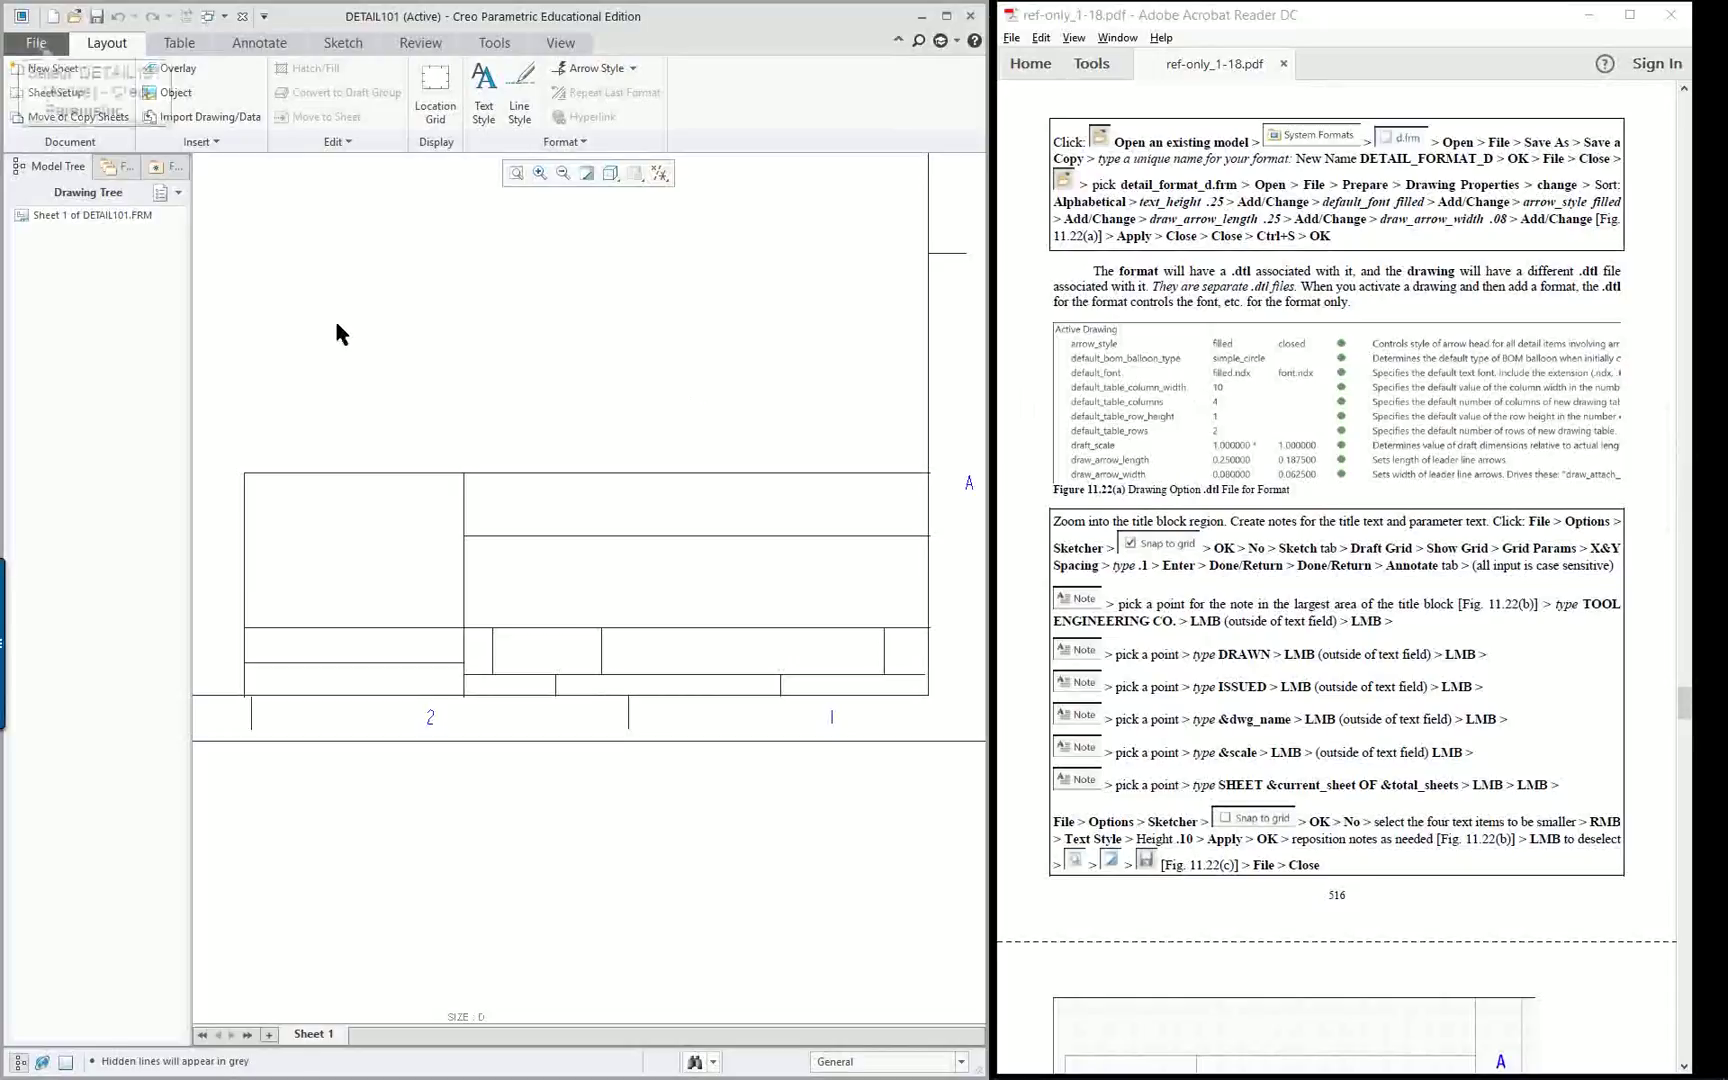
{"action": "left_click", "coordinate": [36, 45]}
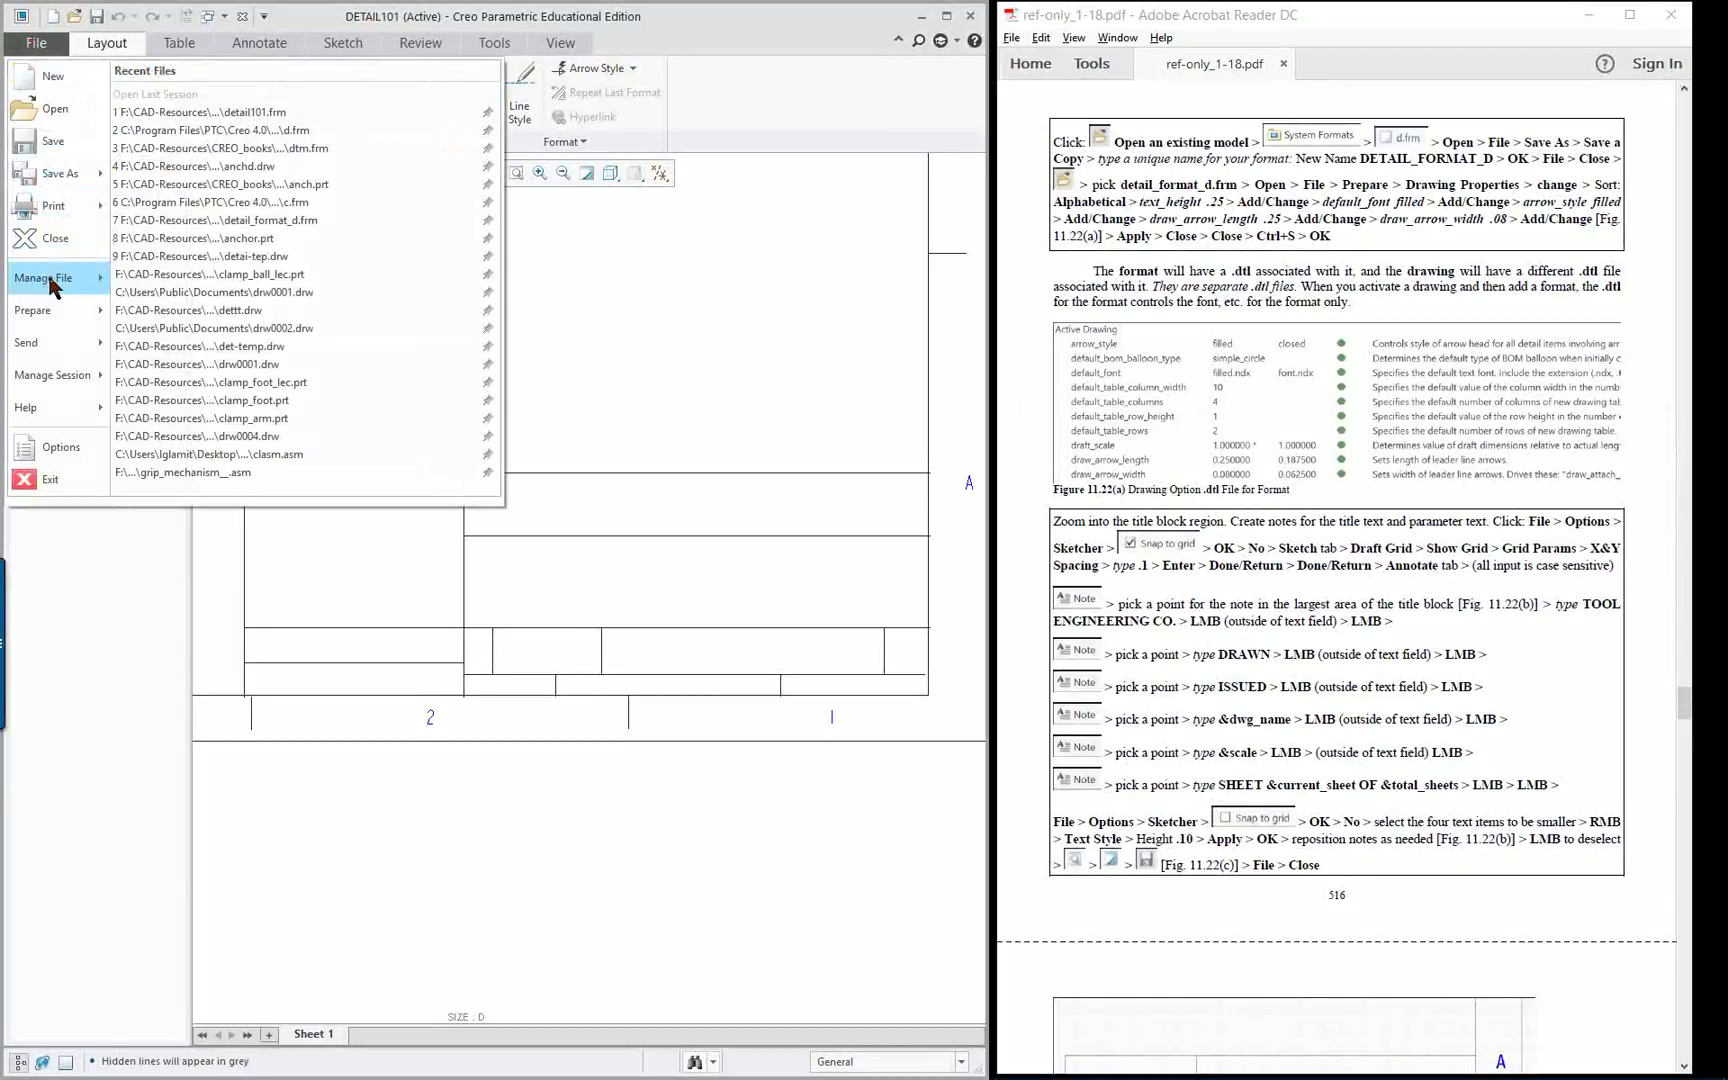
{"action": "mouse_move", "coordinate": [50, 281]}
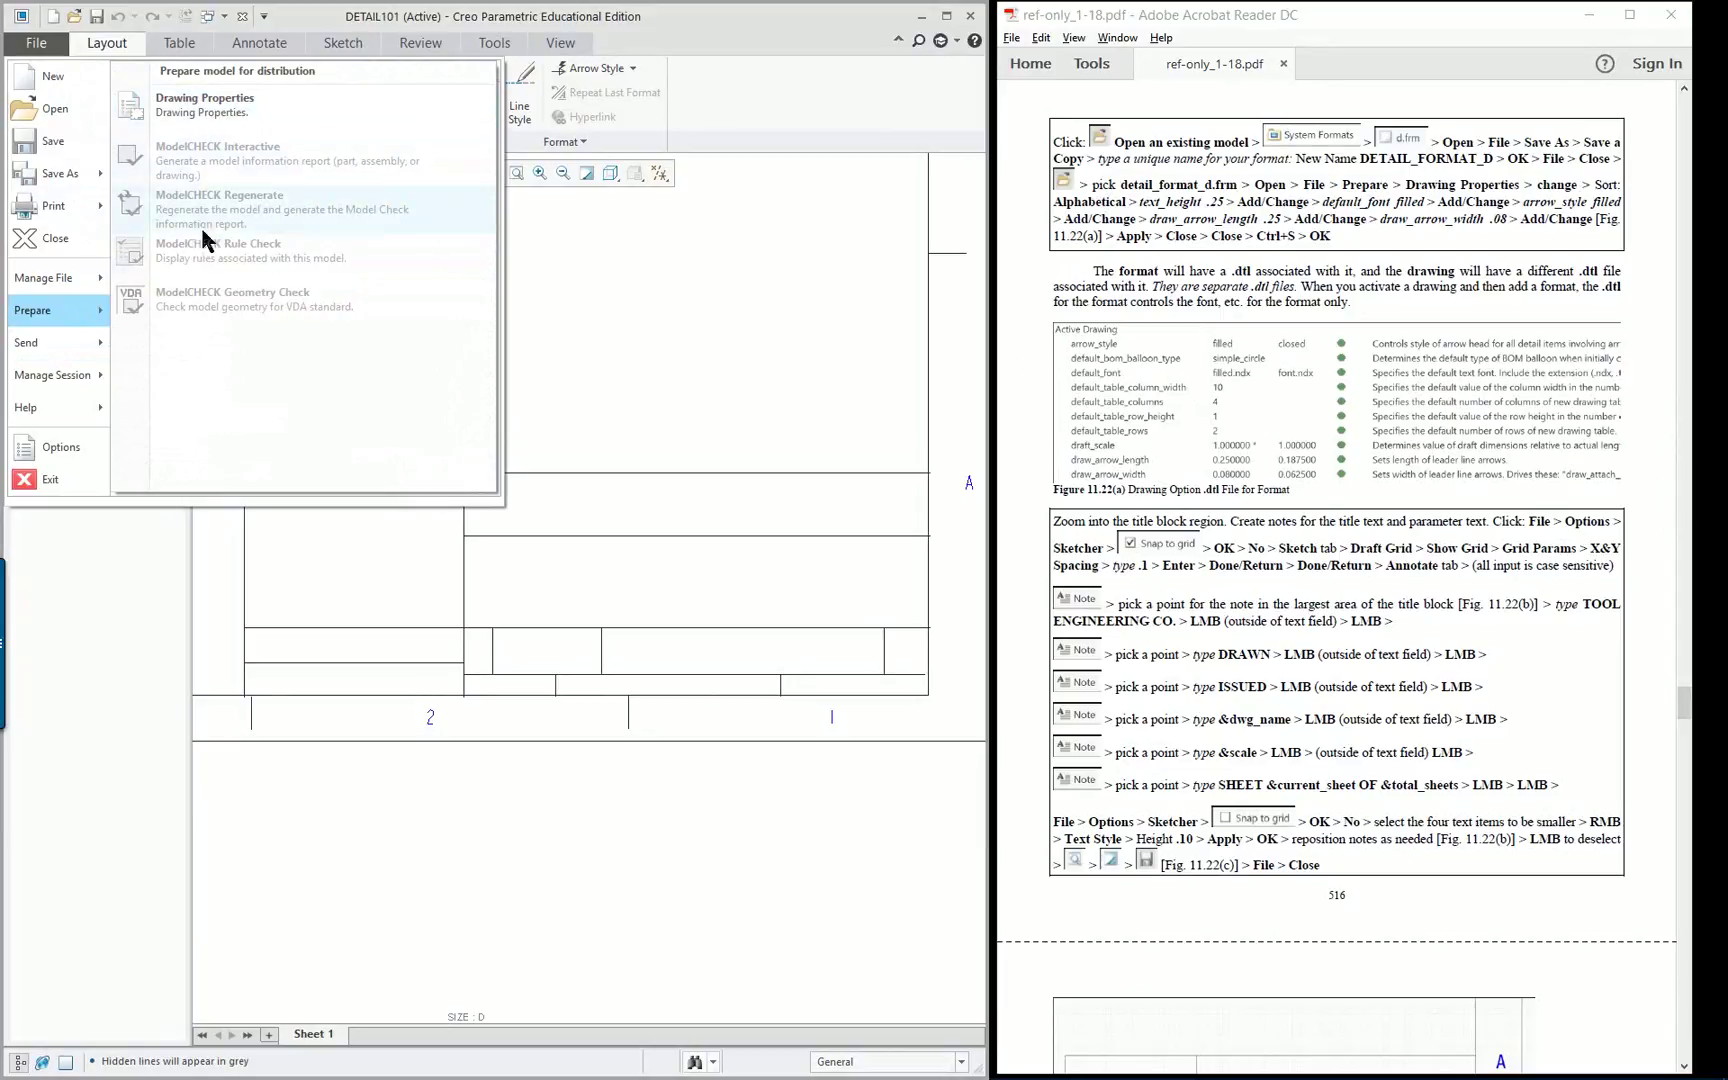
{"action": "left_click", "coordinate": [213, 106]}
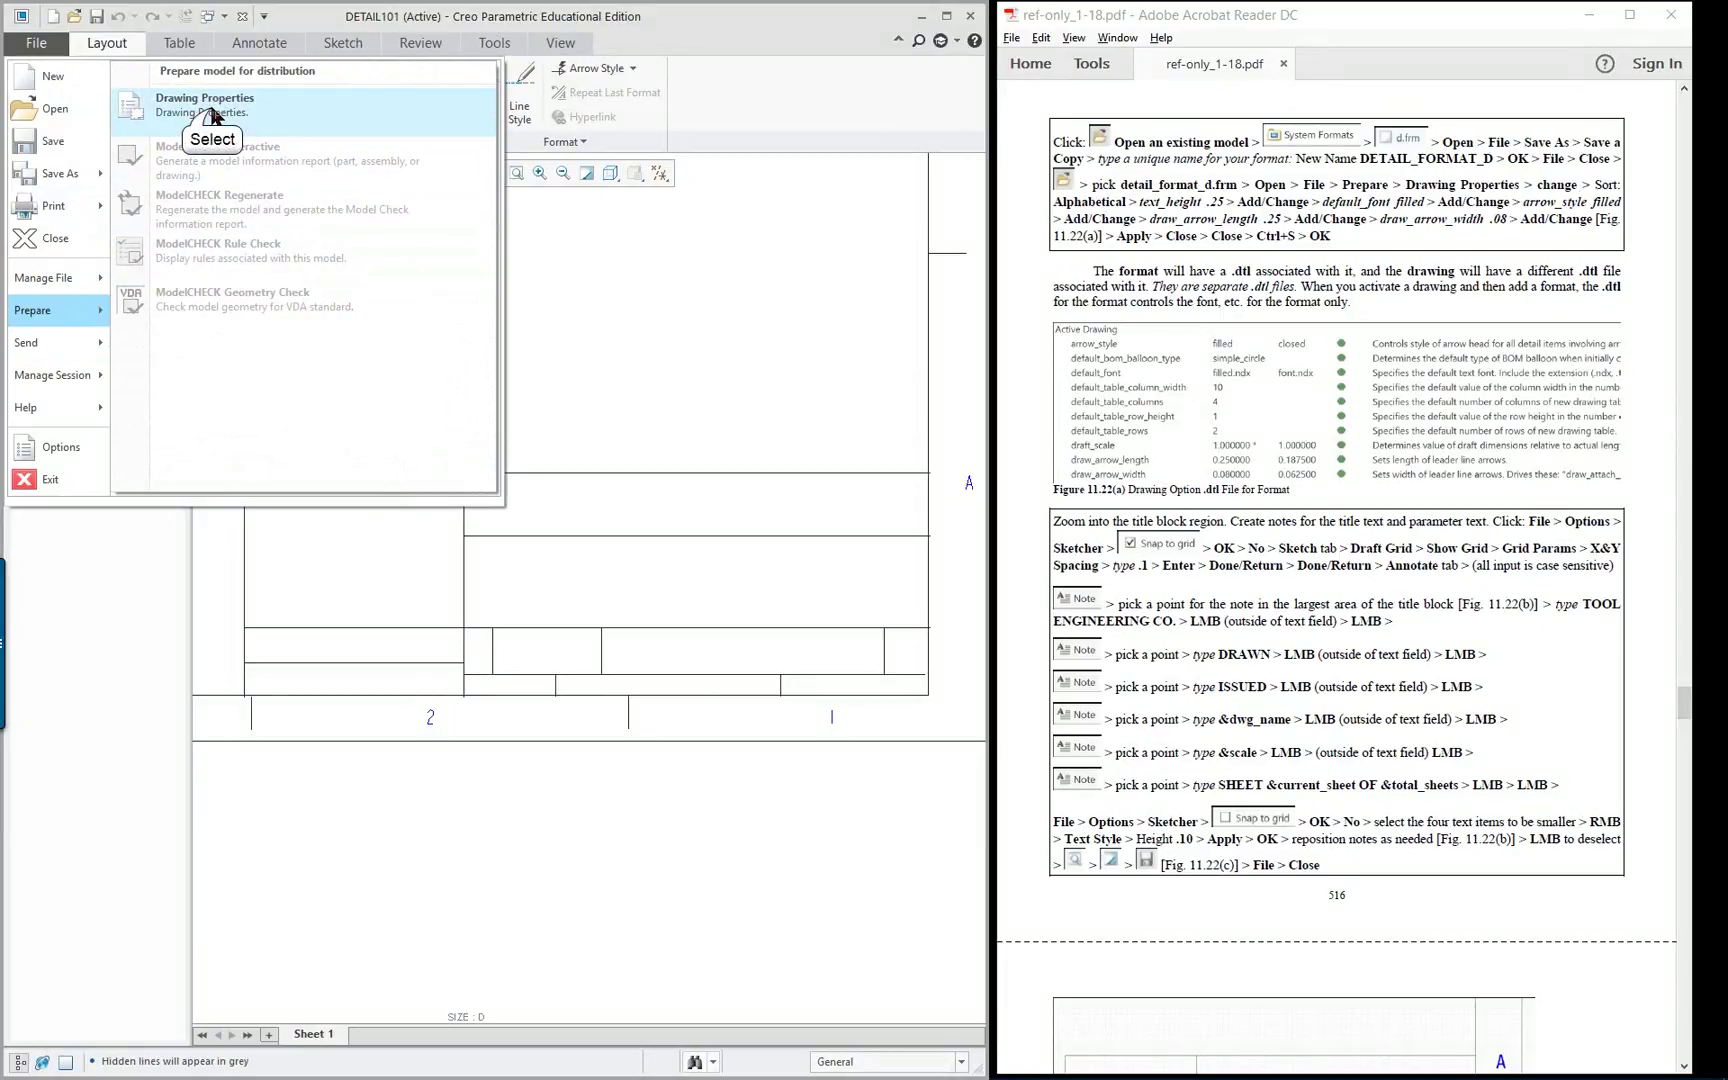
{"action": "left_click", "coordinate": [781, 260]}
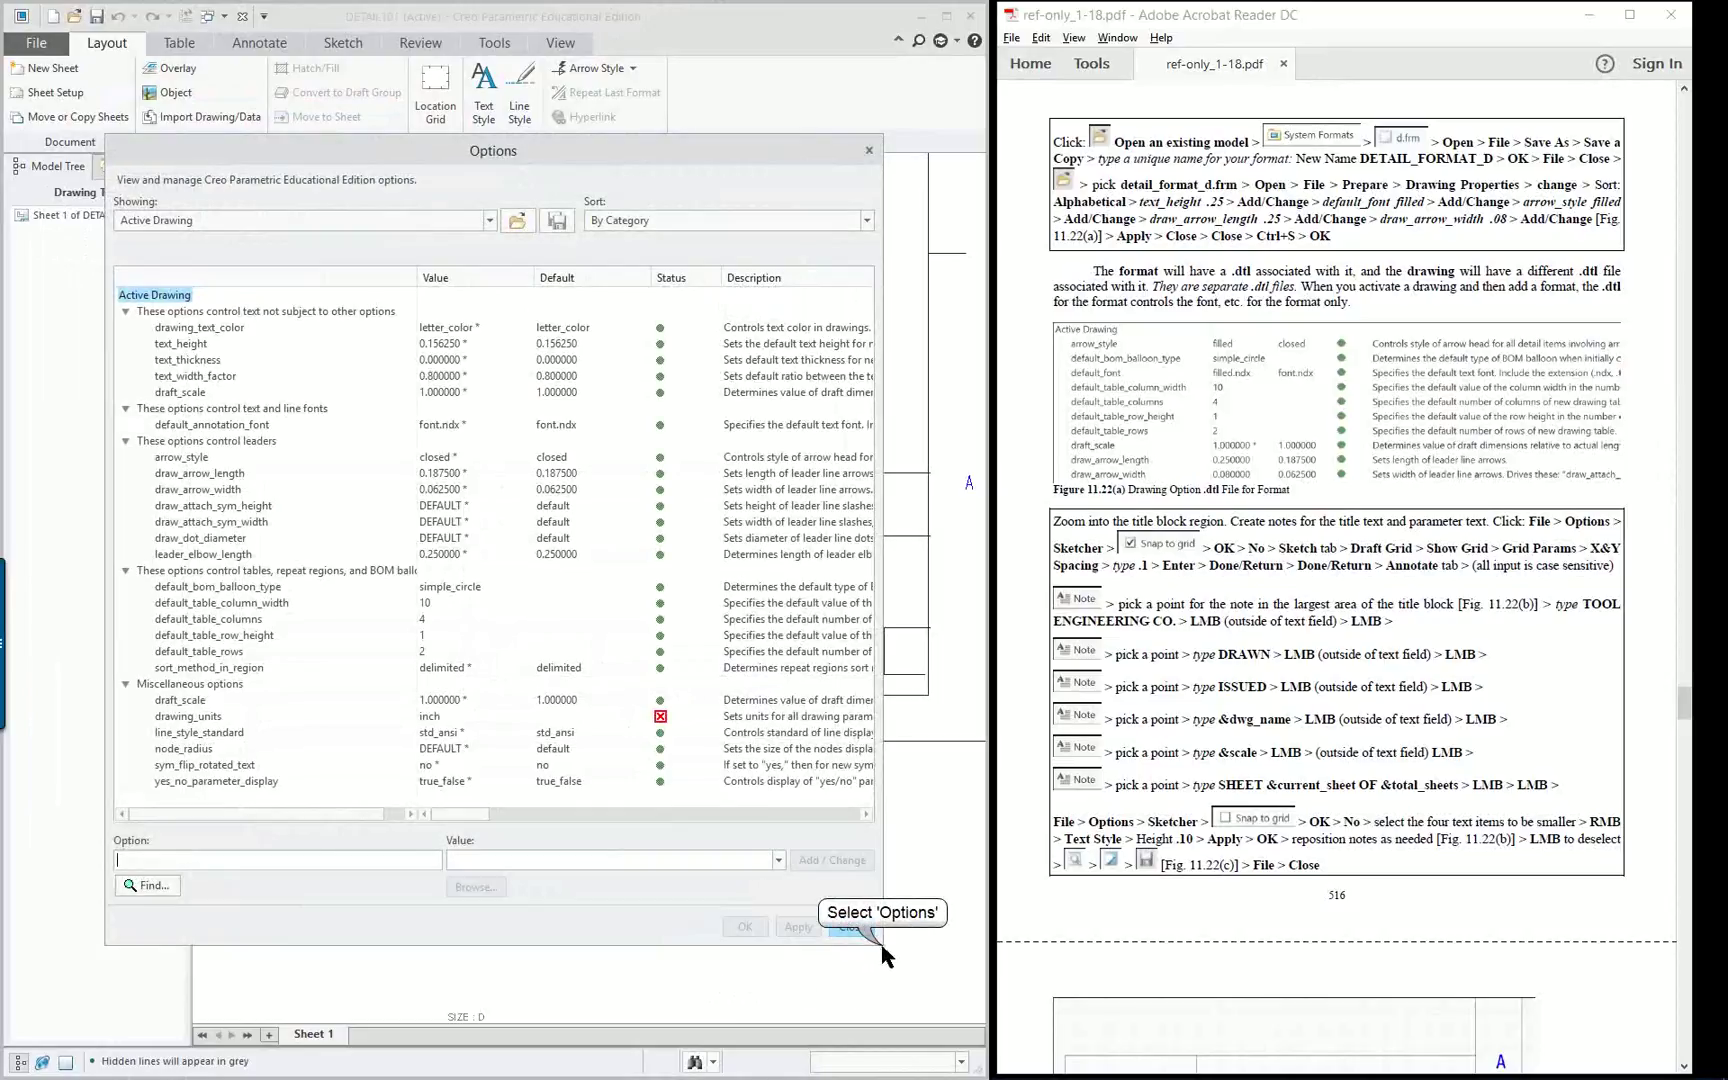
{"action": "left_click_drag", "start_coordinate": [883, 943], "coordinate": [938, 979]}
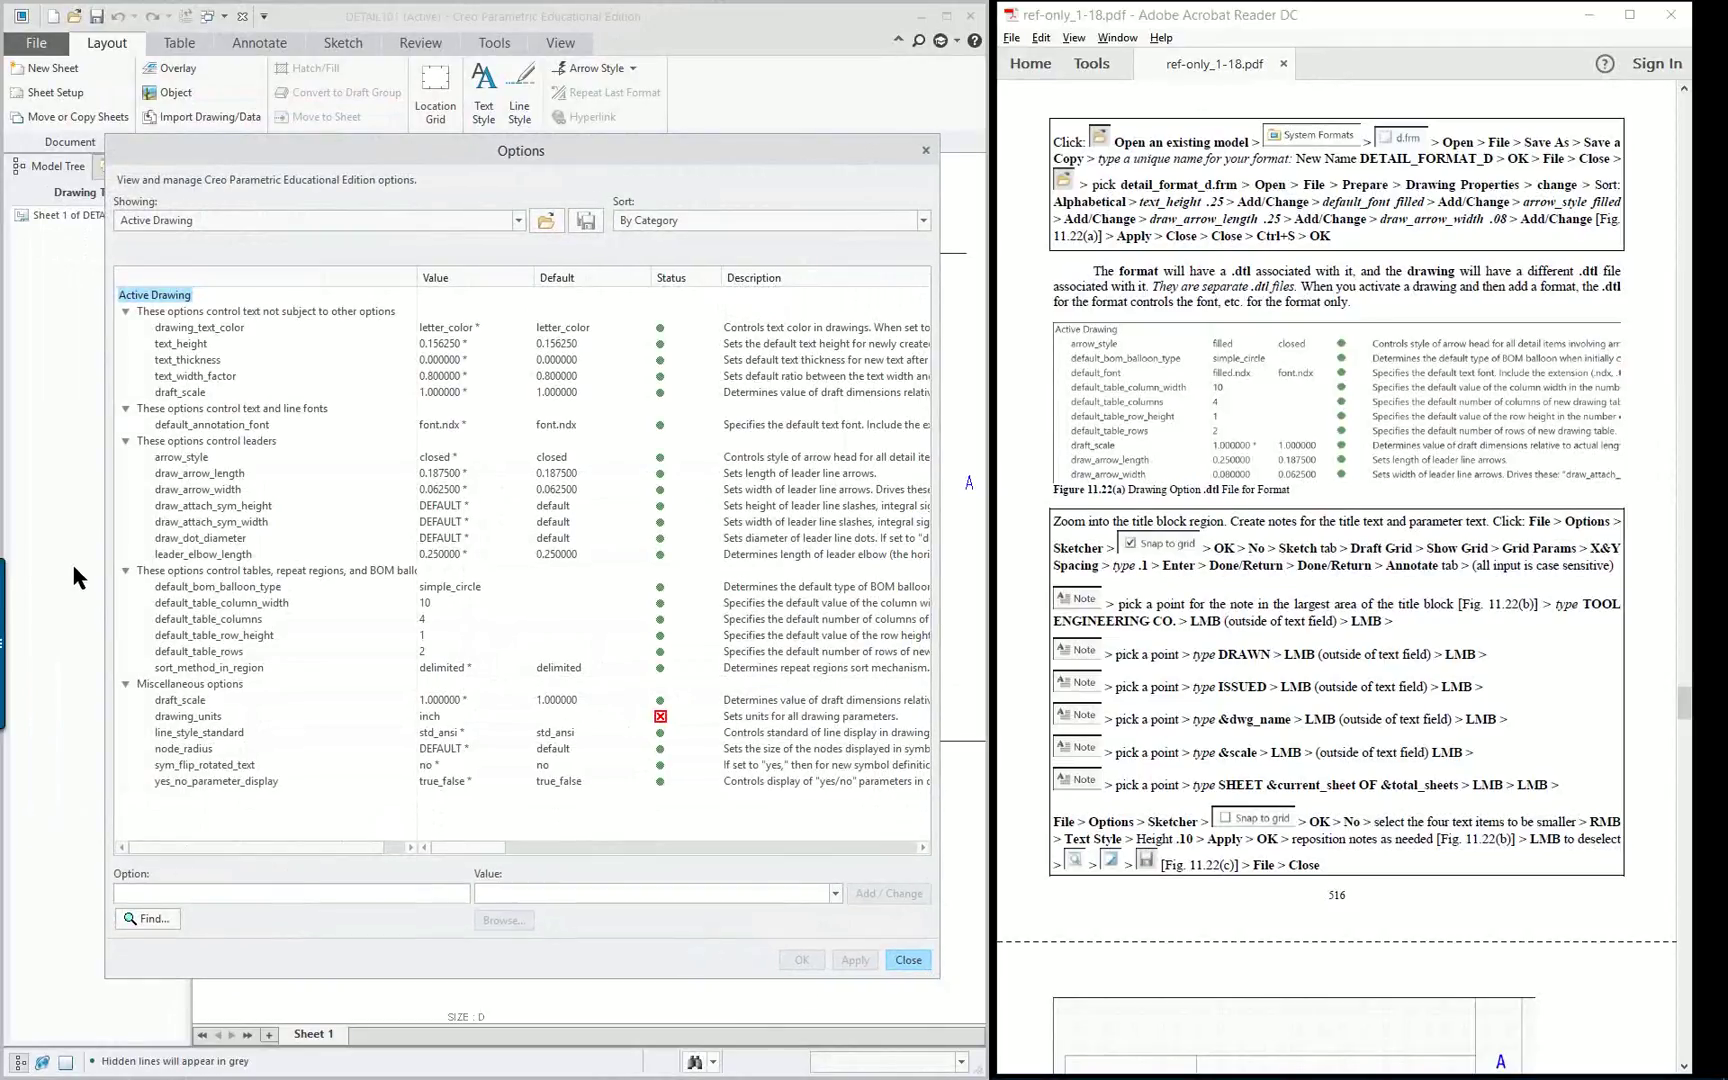
Compare the text_height, arrow_style, draw_arrow_length and draw_arrow_width options with the values required by the PDF instructions.
{"action": "left_click", "coordinate": [190, 346]}
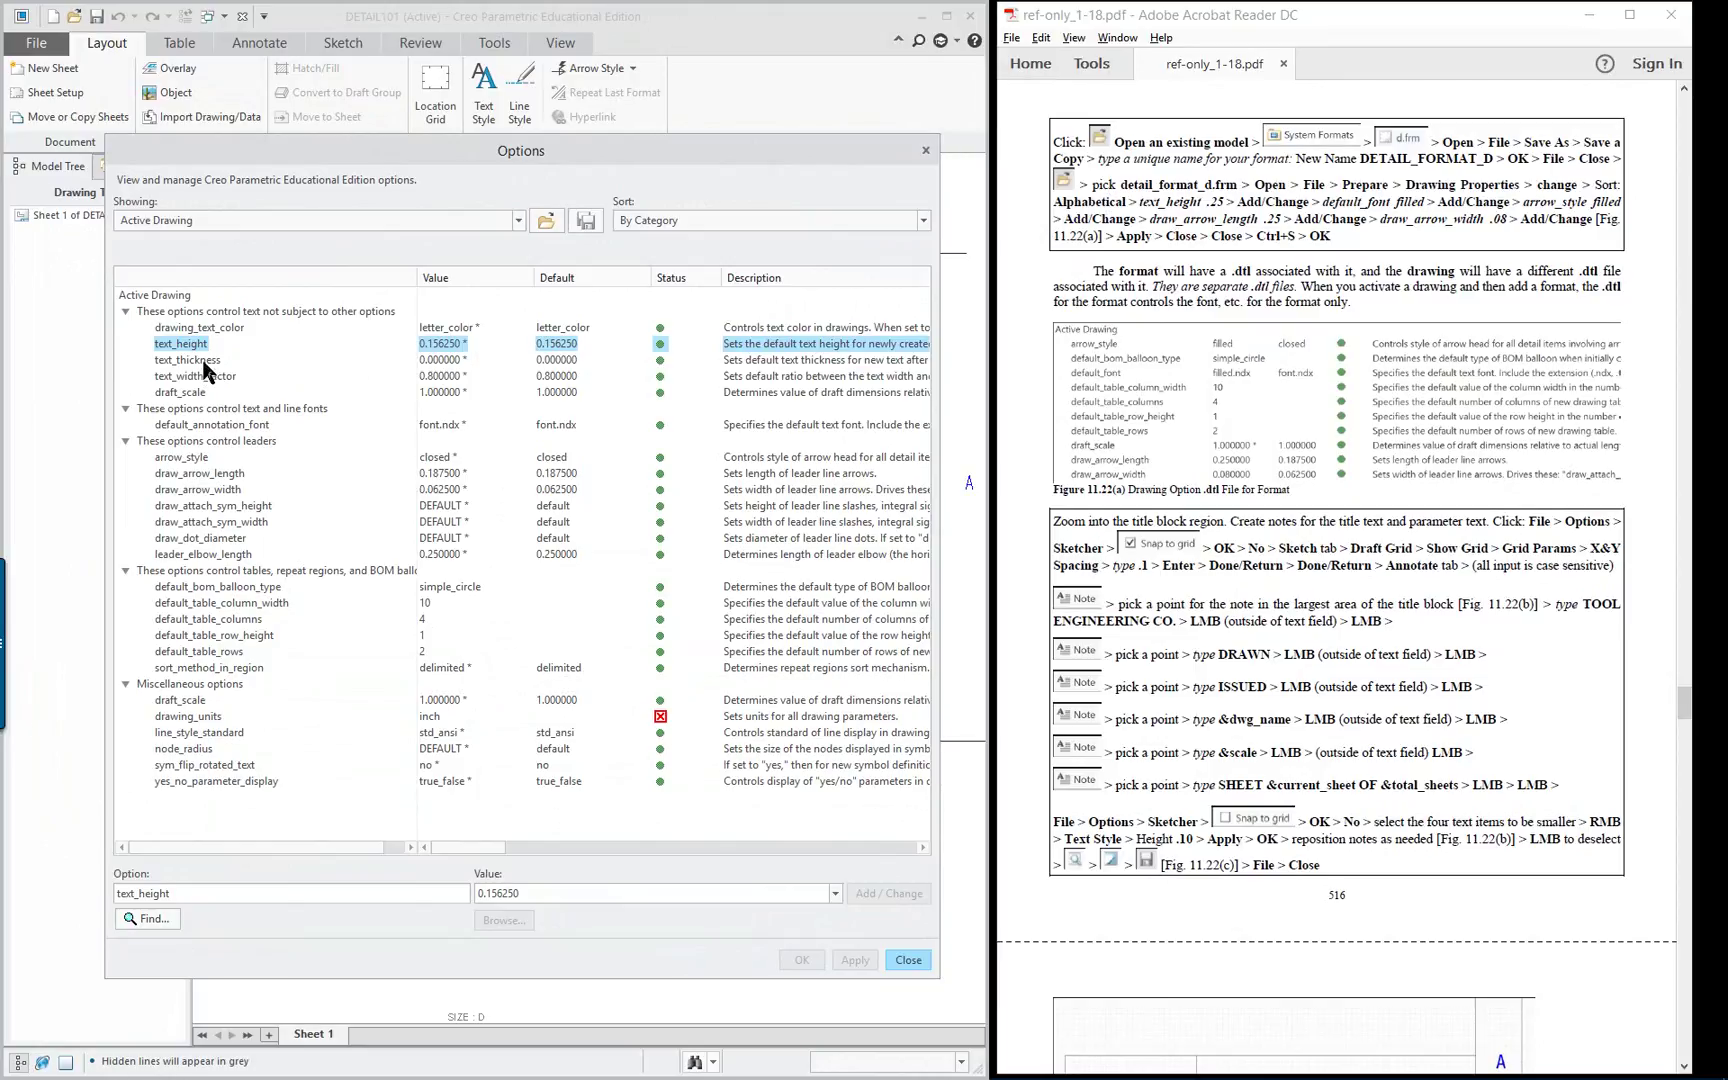
{"action": "left_click", "coordinate": [196, 459]}
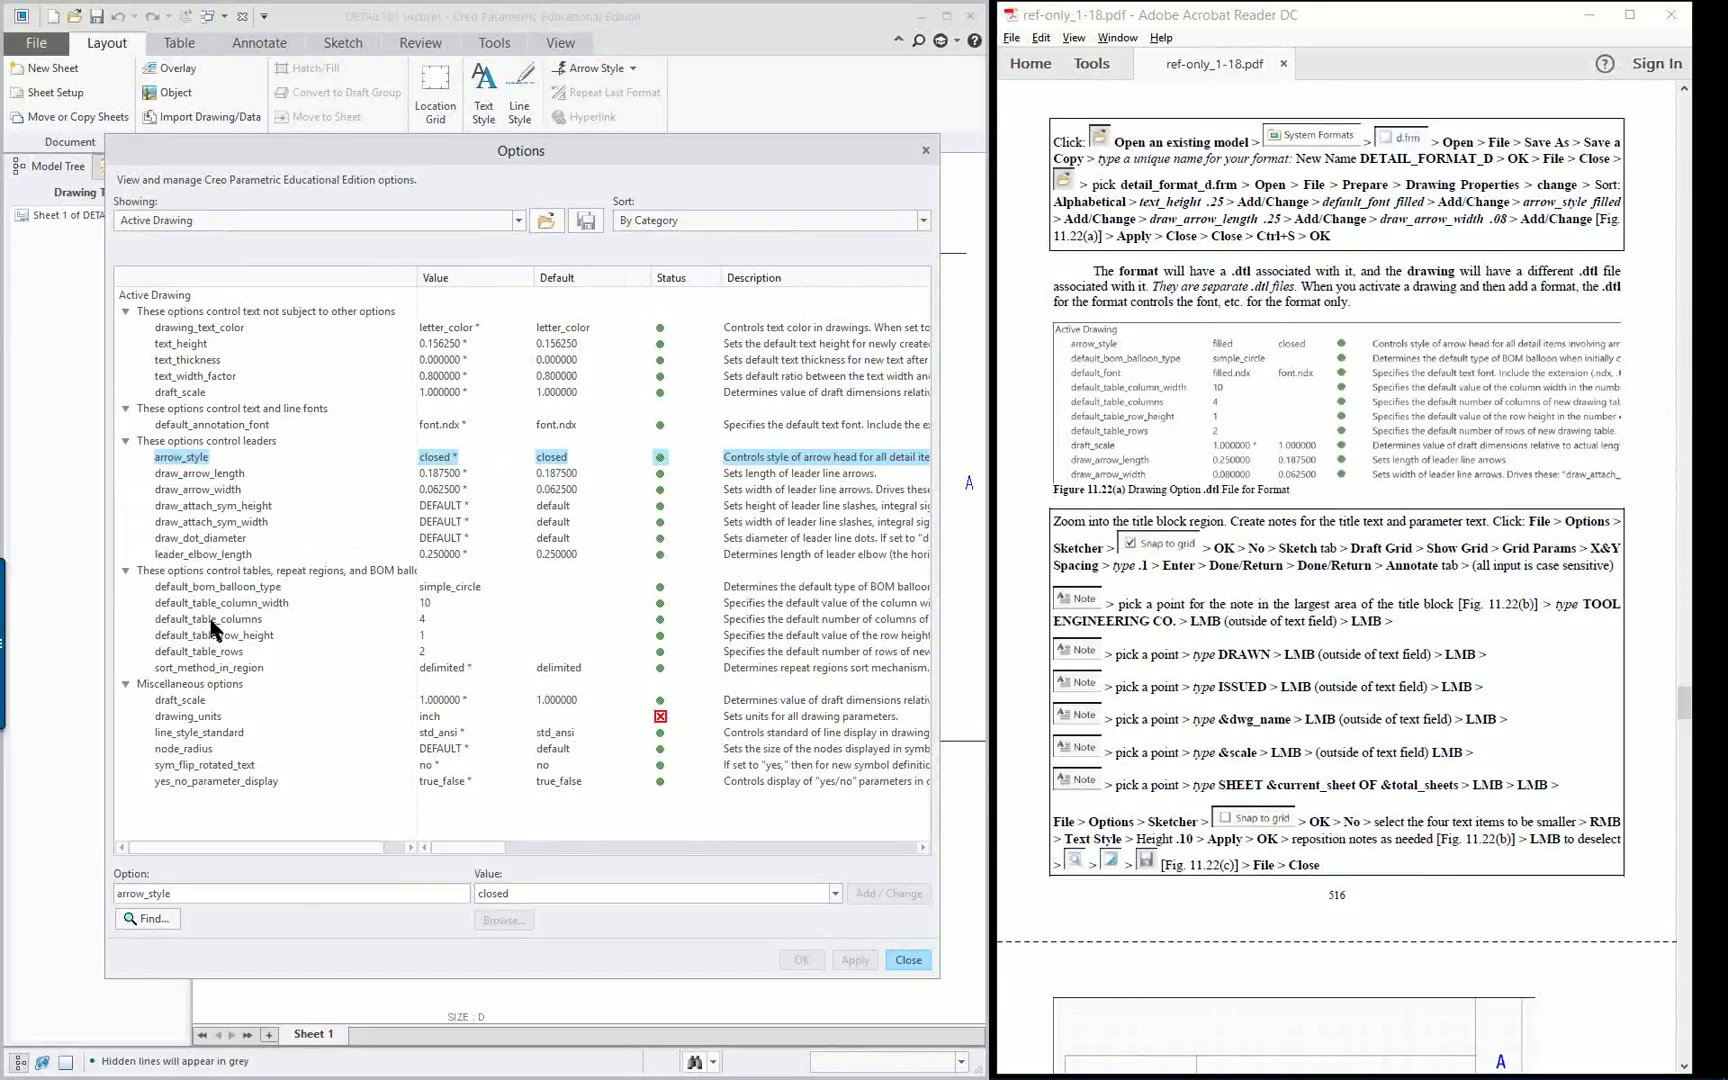
{"action": "left_click", "coordinate": [236, 477]}
{"action": "left_click", "coordinate": [233, 491]}
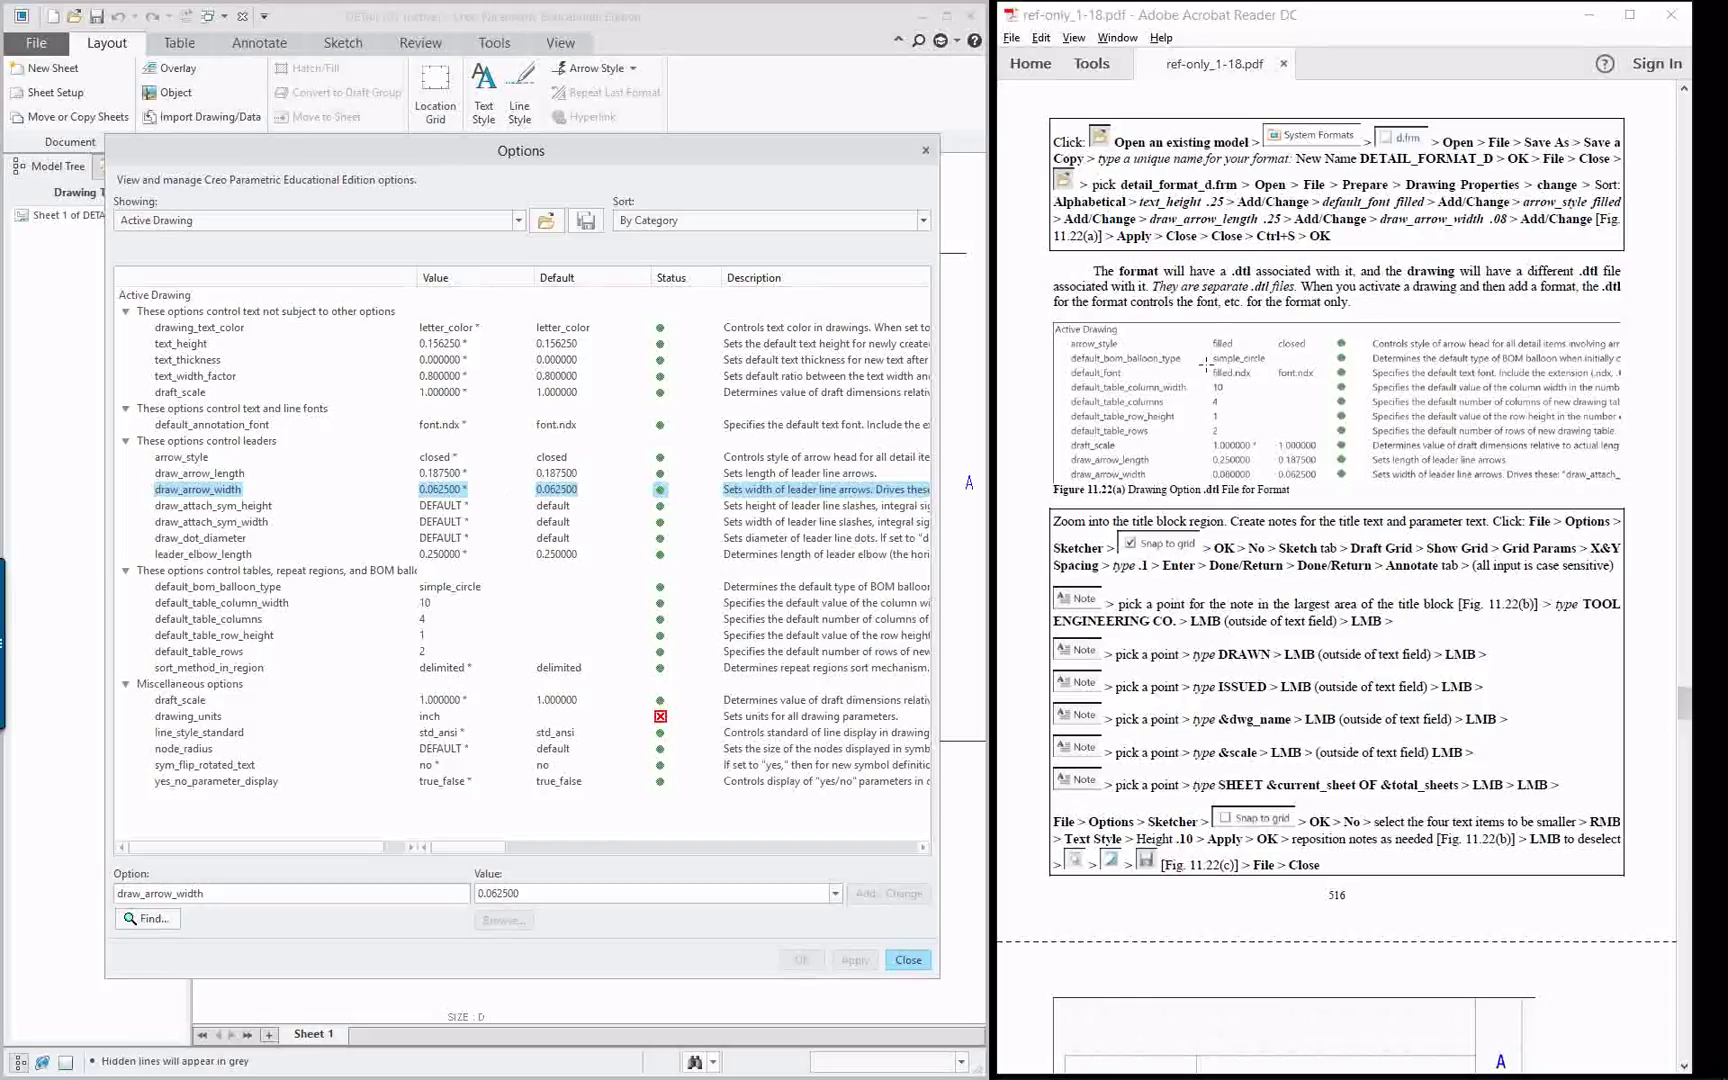
{"action": "left_click", "coordinate": [1391, 231]}
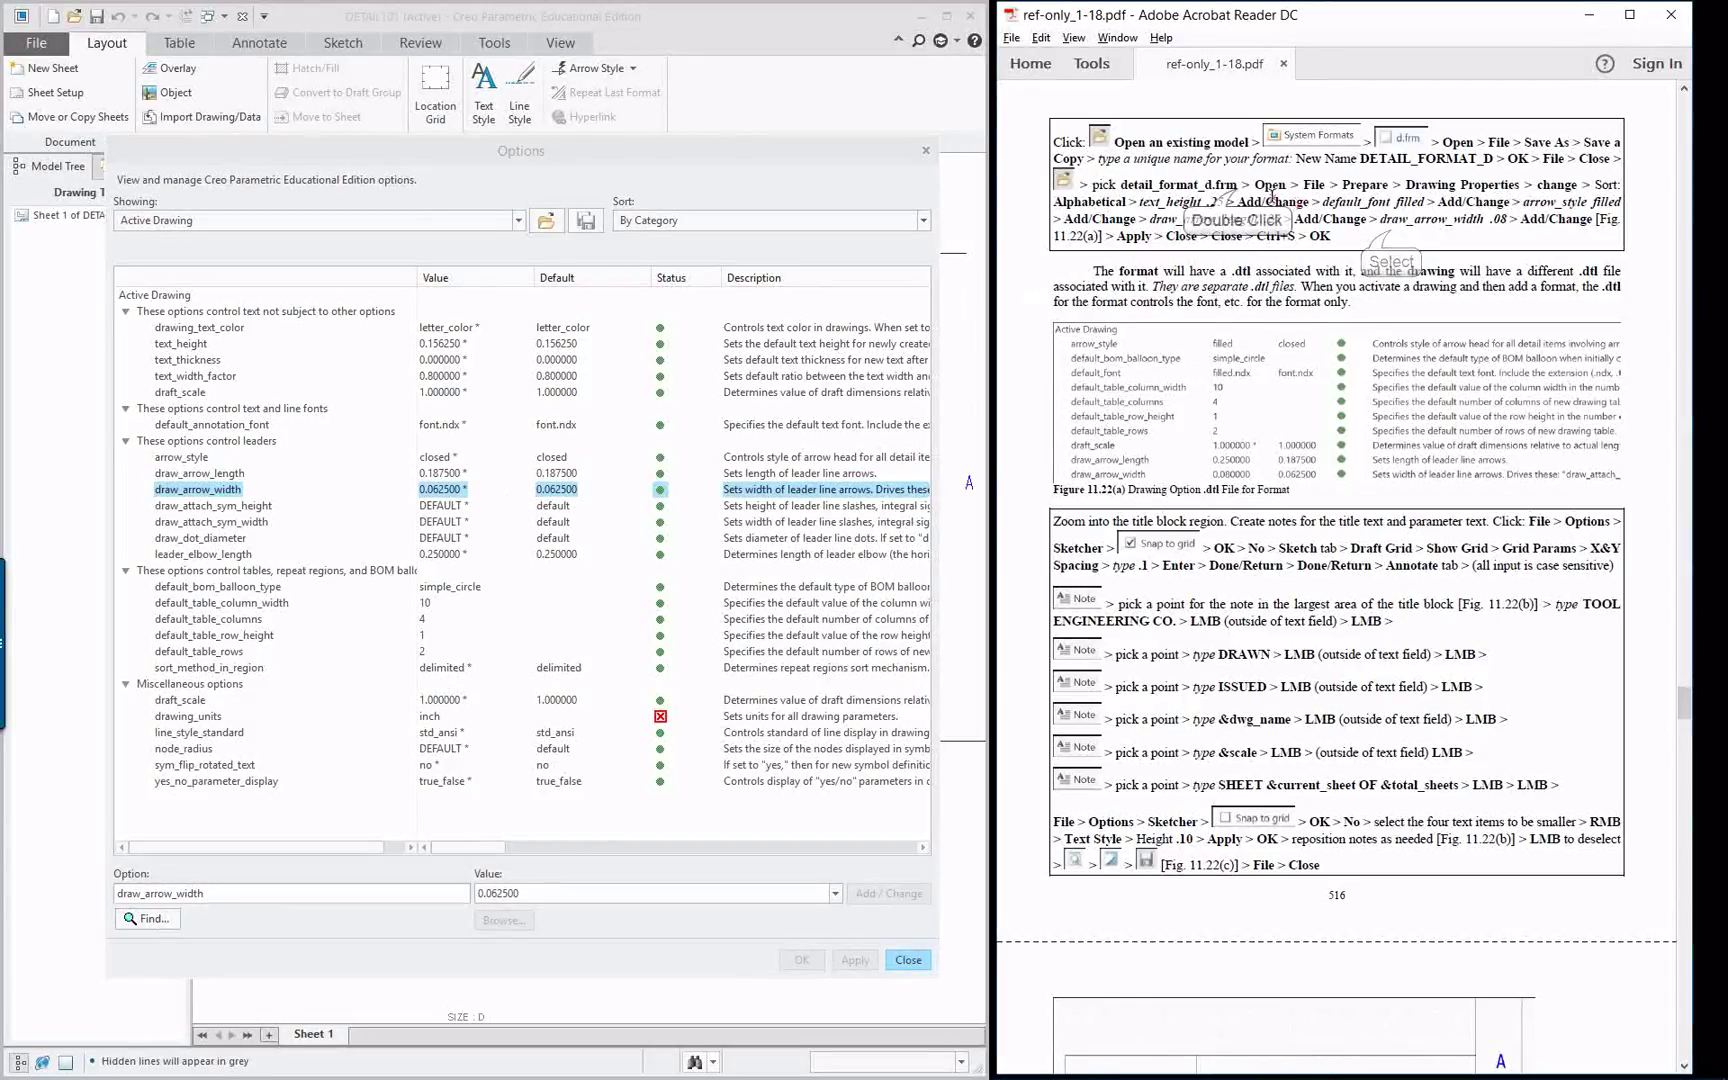
{"action": "double_click", "coordinate": [1344, 219]}
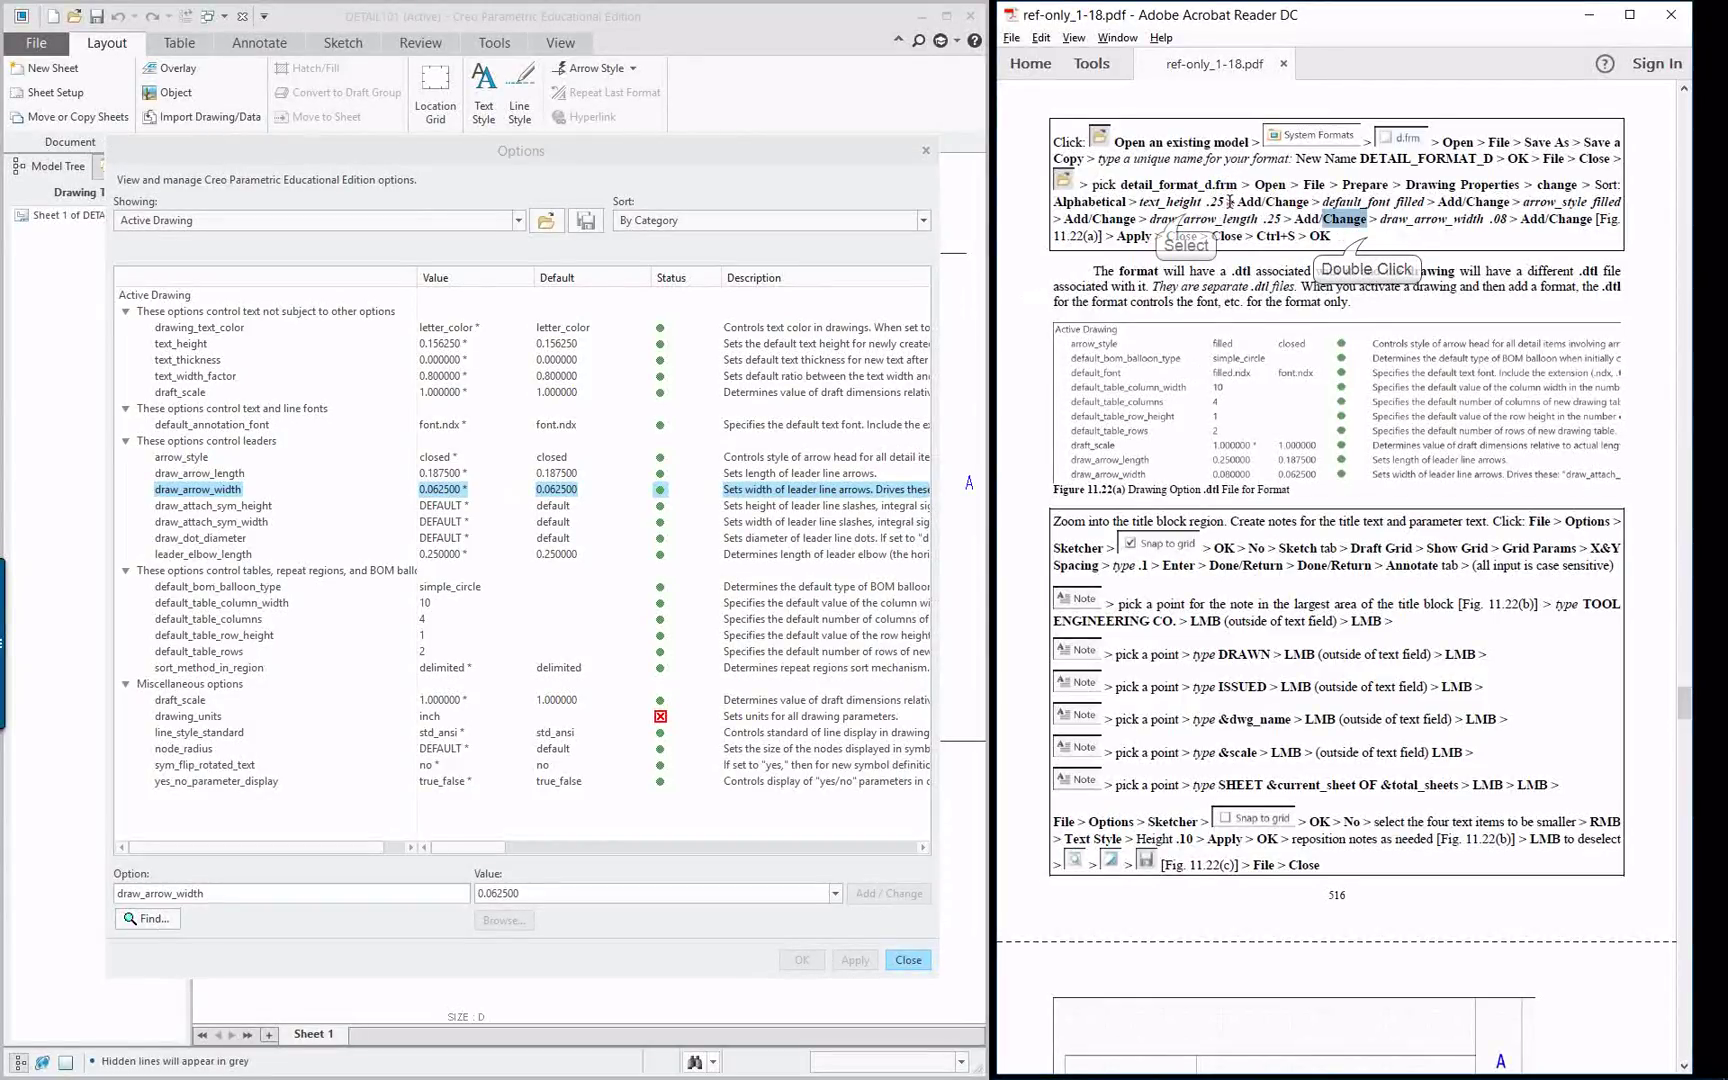
{"action": "left_click", "coordinate": [1184, 217]}
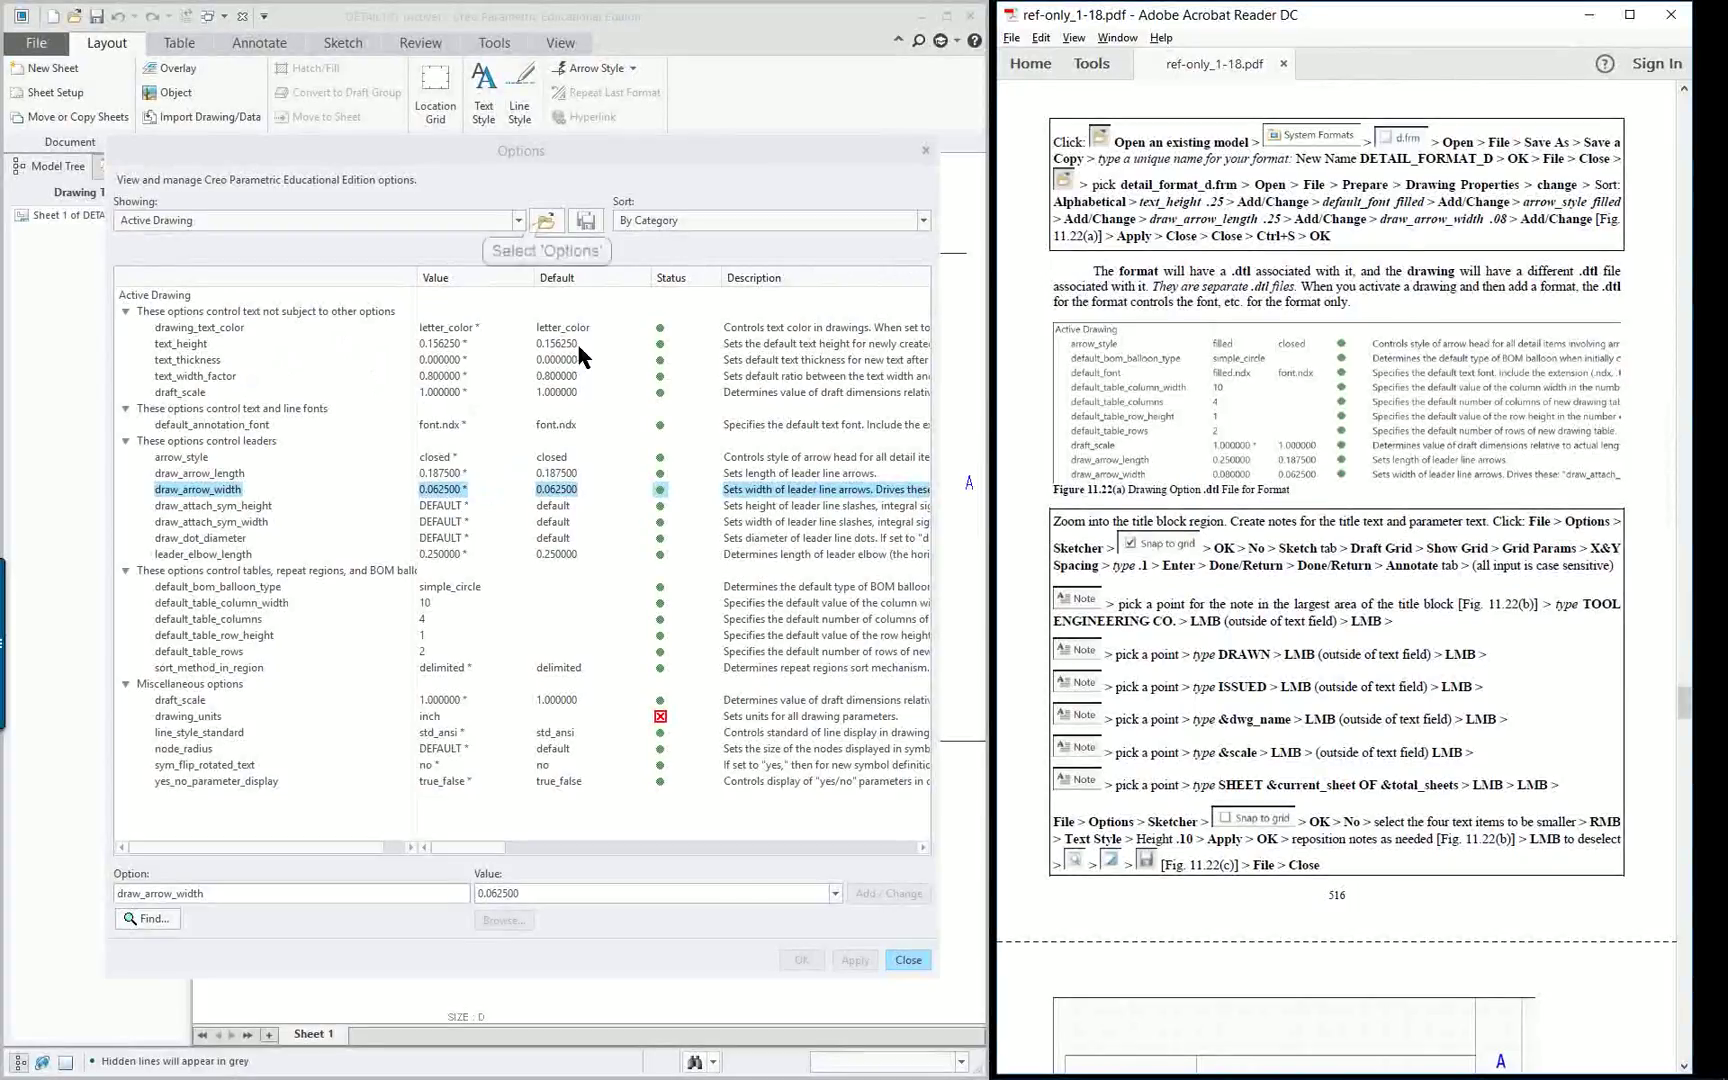
Load the drawing setup file draw_options.dtl into the format's options.
{"action": "left_click", "coordinate": [546, 220]}
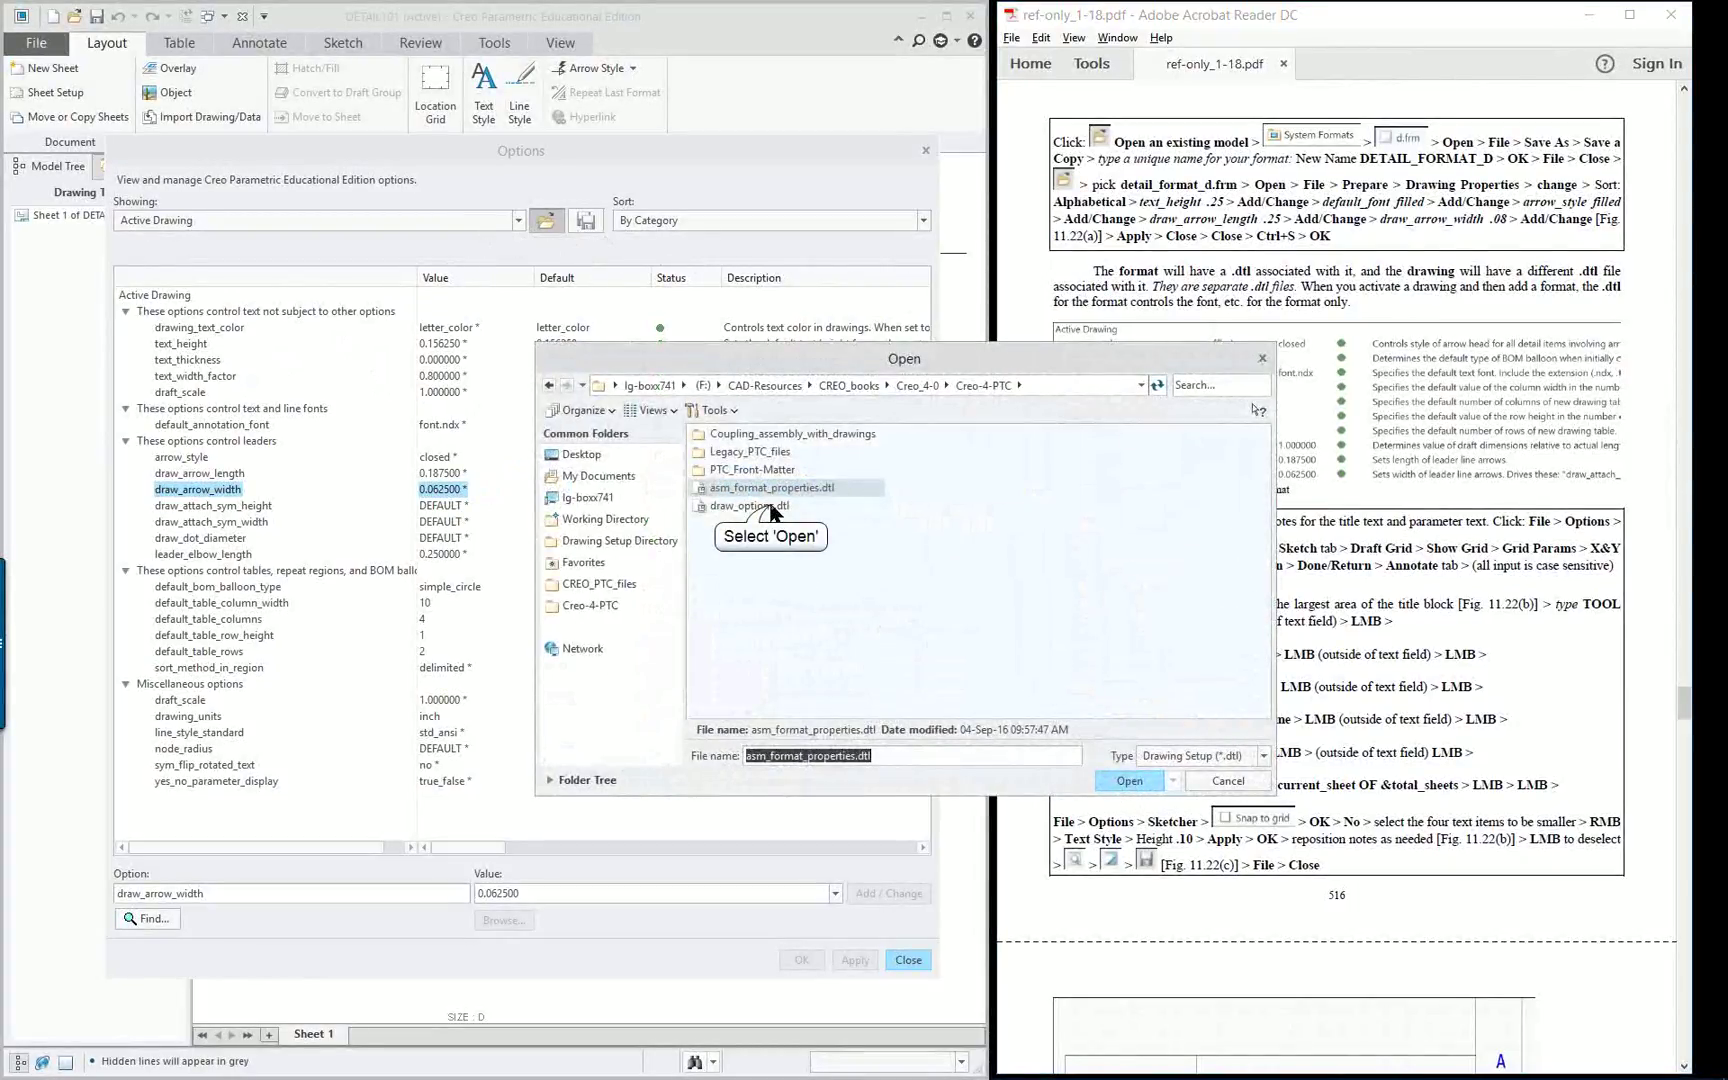
{"action": "left_click", "coordinate": [772, 508]}
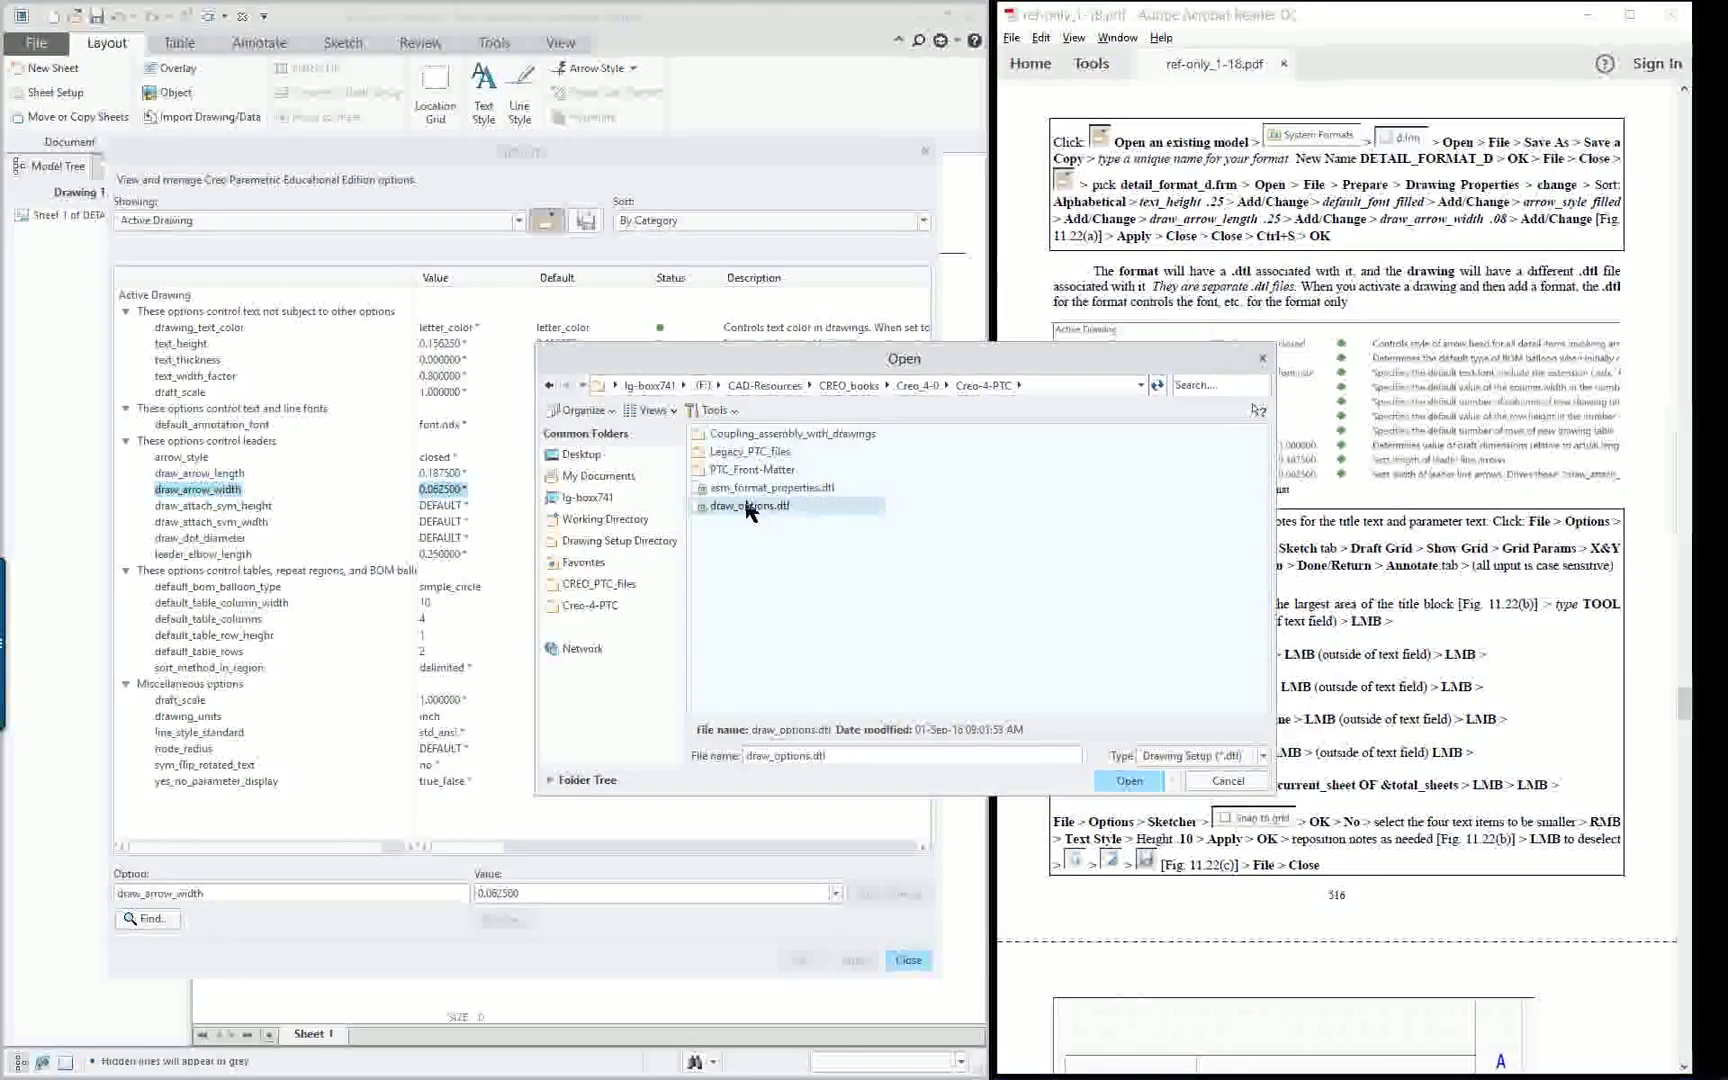
{"action": "left_click", "coordinate": [1130, 781]}
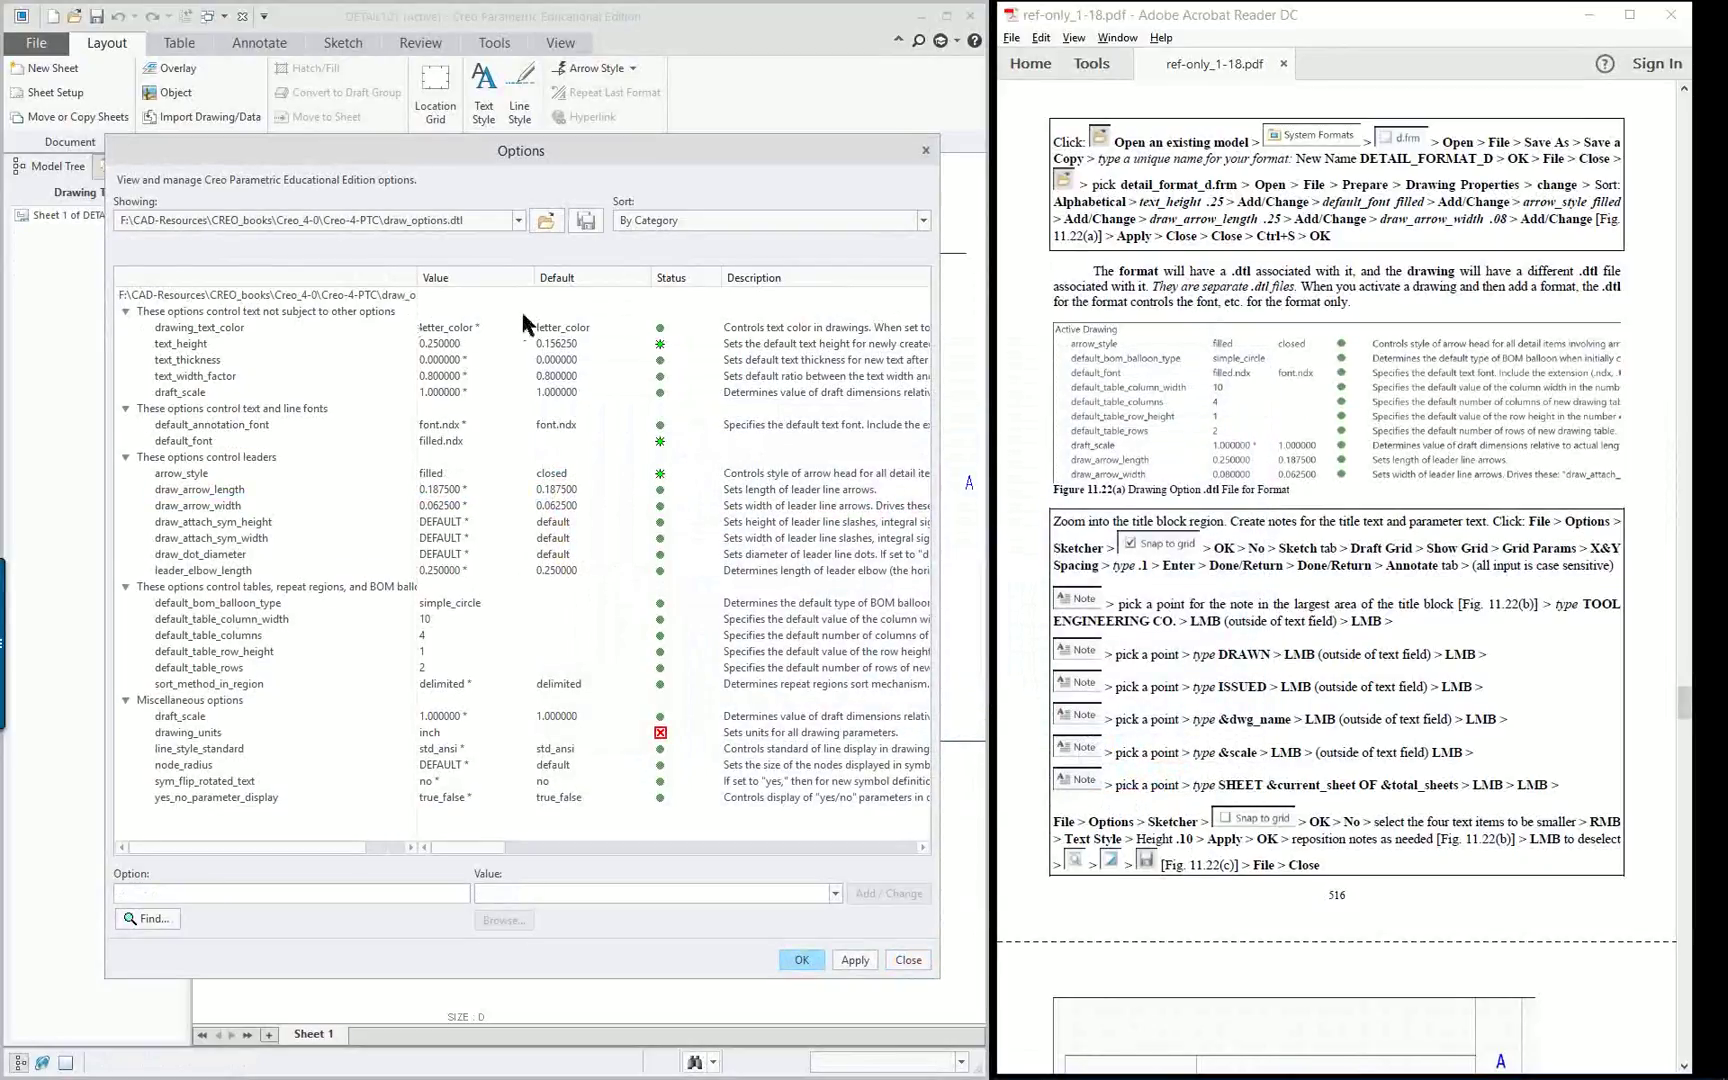
Check the loaded text_height and arrow_style options in the draw_options.dtl settings.
{"action": "left_click", "coordinate": [184, 344]}
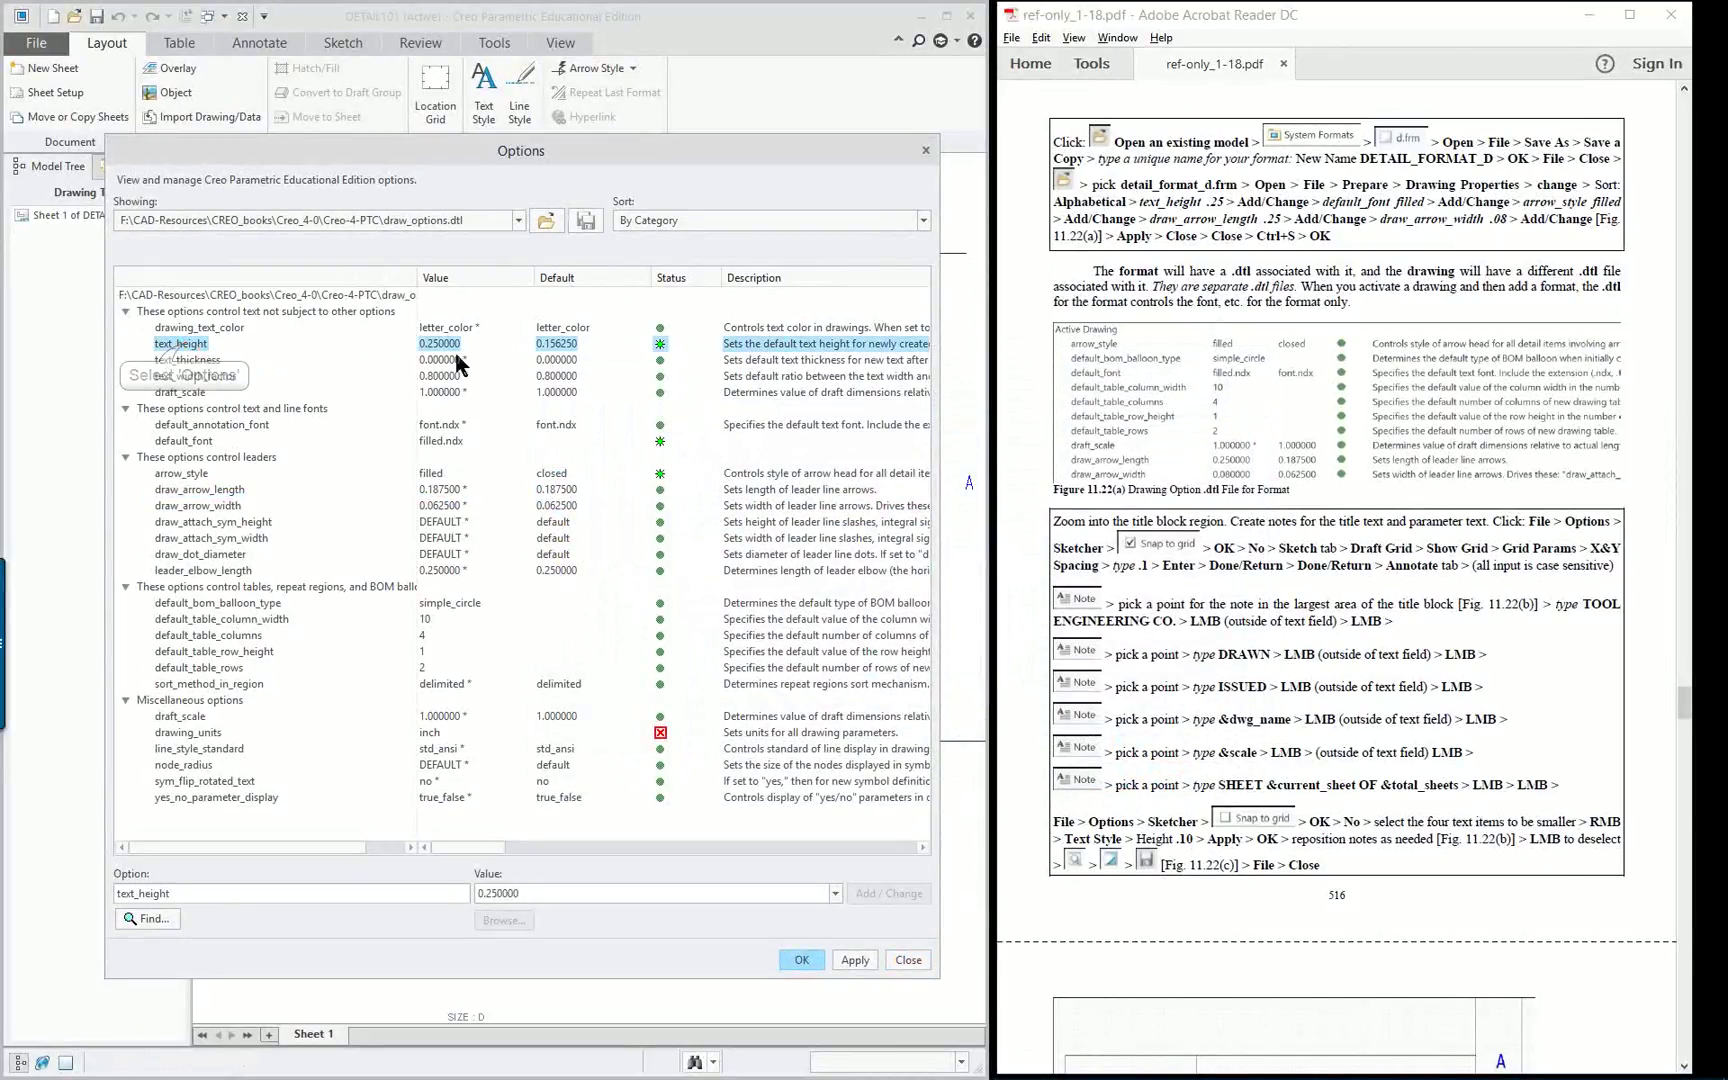
{"action": "left_click", "coordinate": [190, 473]}
{"action": "left_click_drag", "start_coordinate": [418, 681], "coordinate": [418, 680]}
{"action": "scroll", "coordinate": [417, 681], "scroll_direction": "down", "scroll_amount": 1}
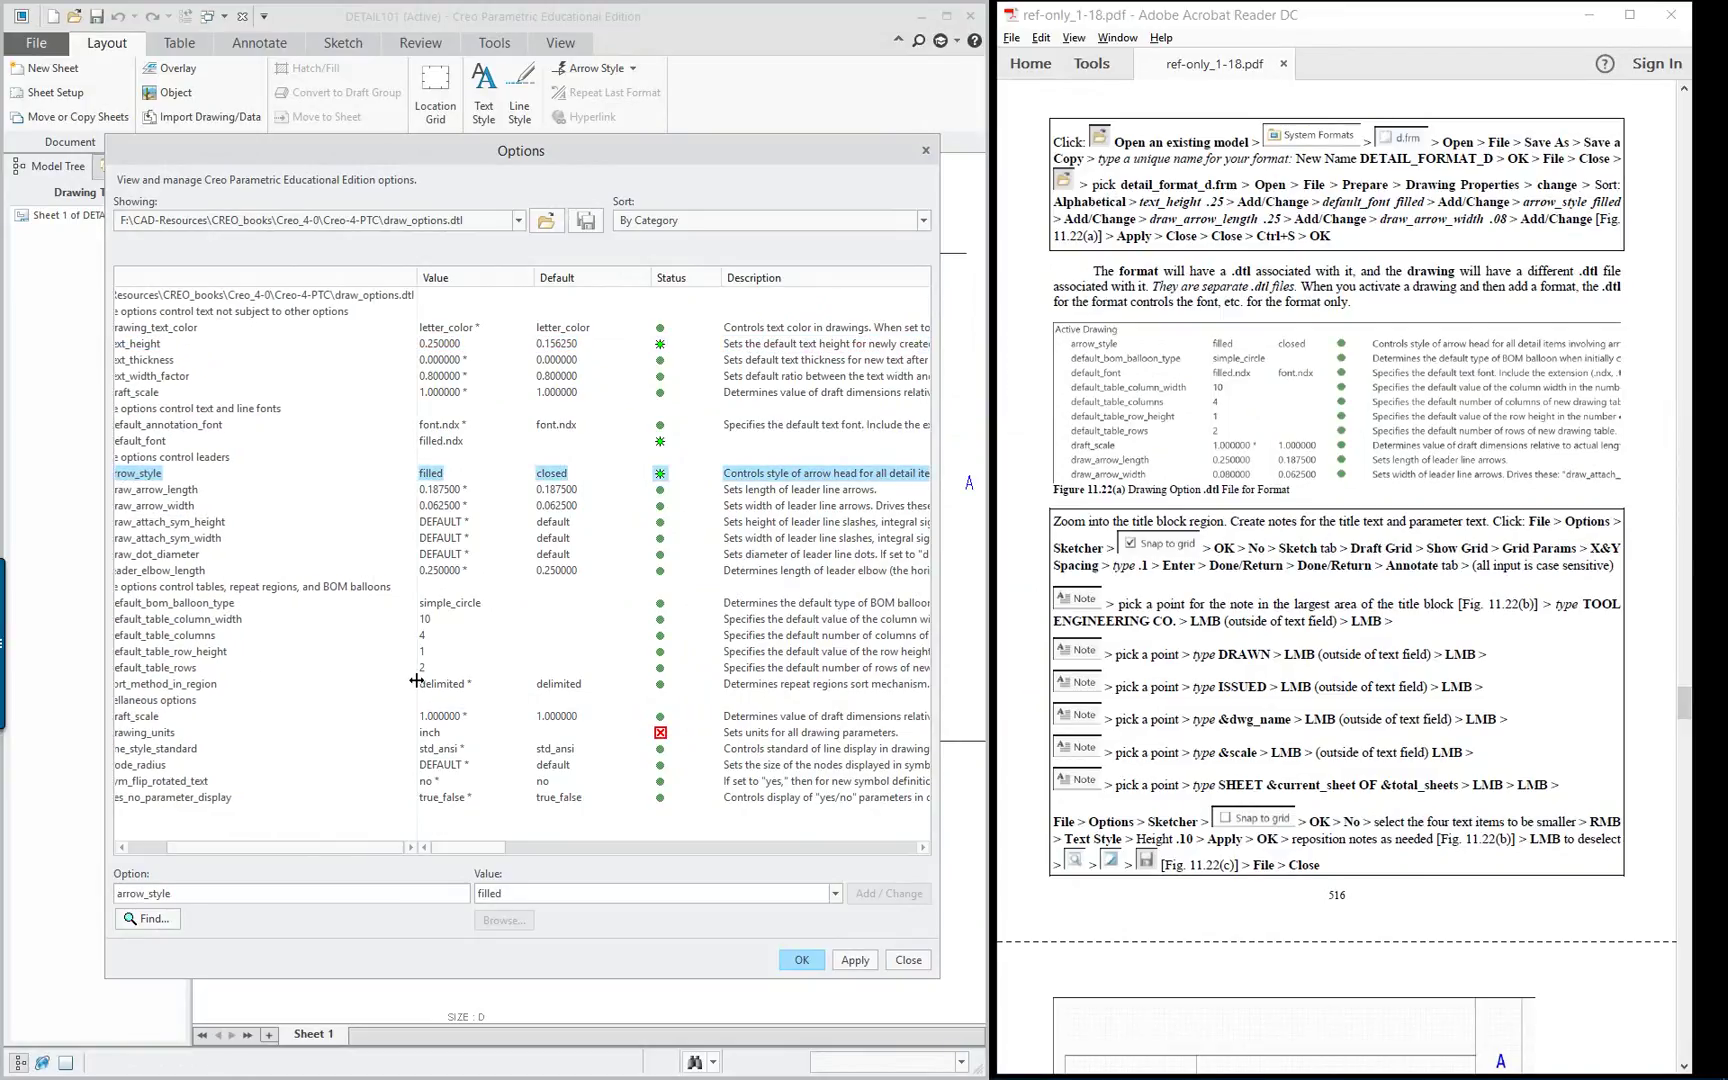
Apply the loaded draw_options.dtl settings to the active format, and close the Options and Format Properties dialogs.
{"action": "scroll", "coordinate": [413, 683], "scroll_direction": "up", "scroll_amount": 1}
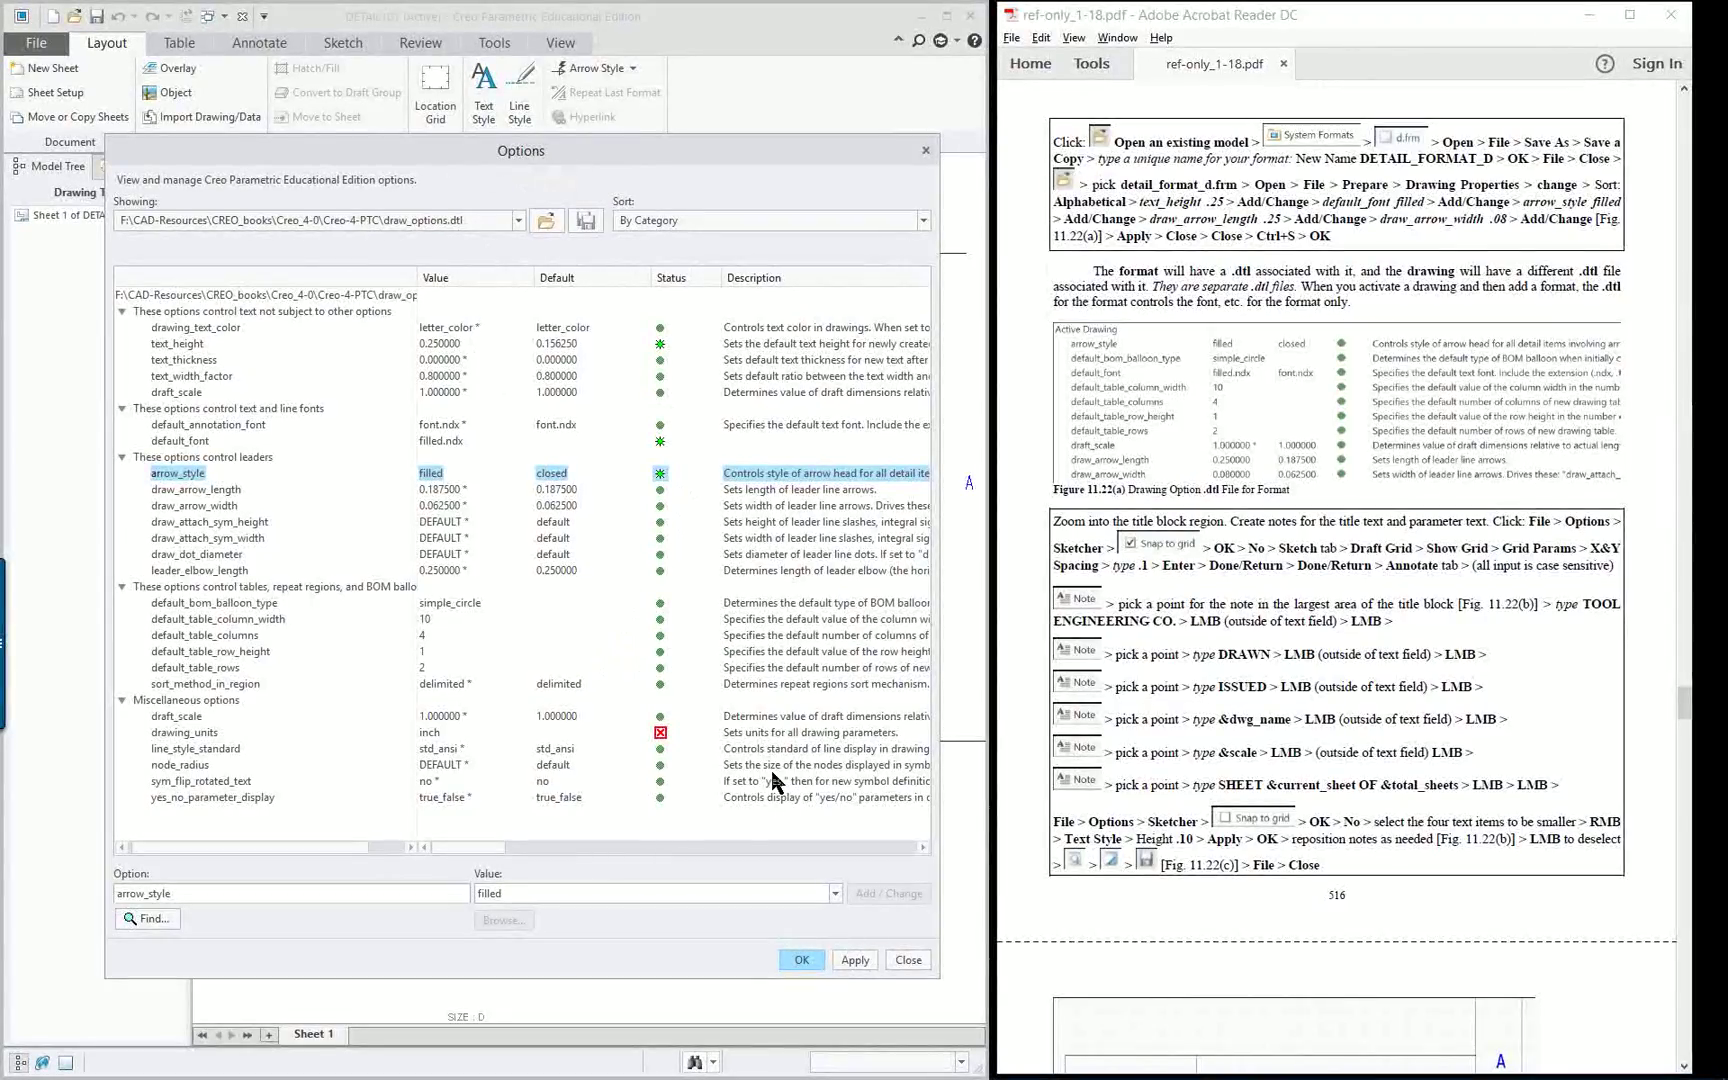
{"action": "left_click", "coordinate": [849, 960]}
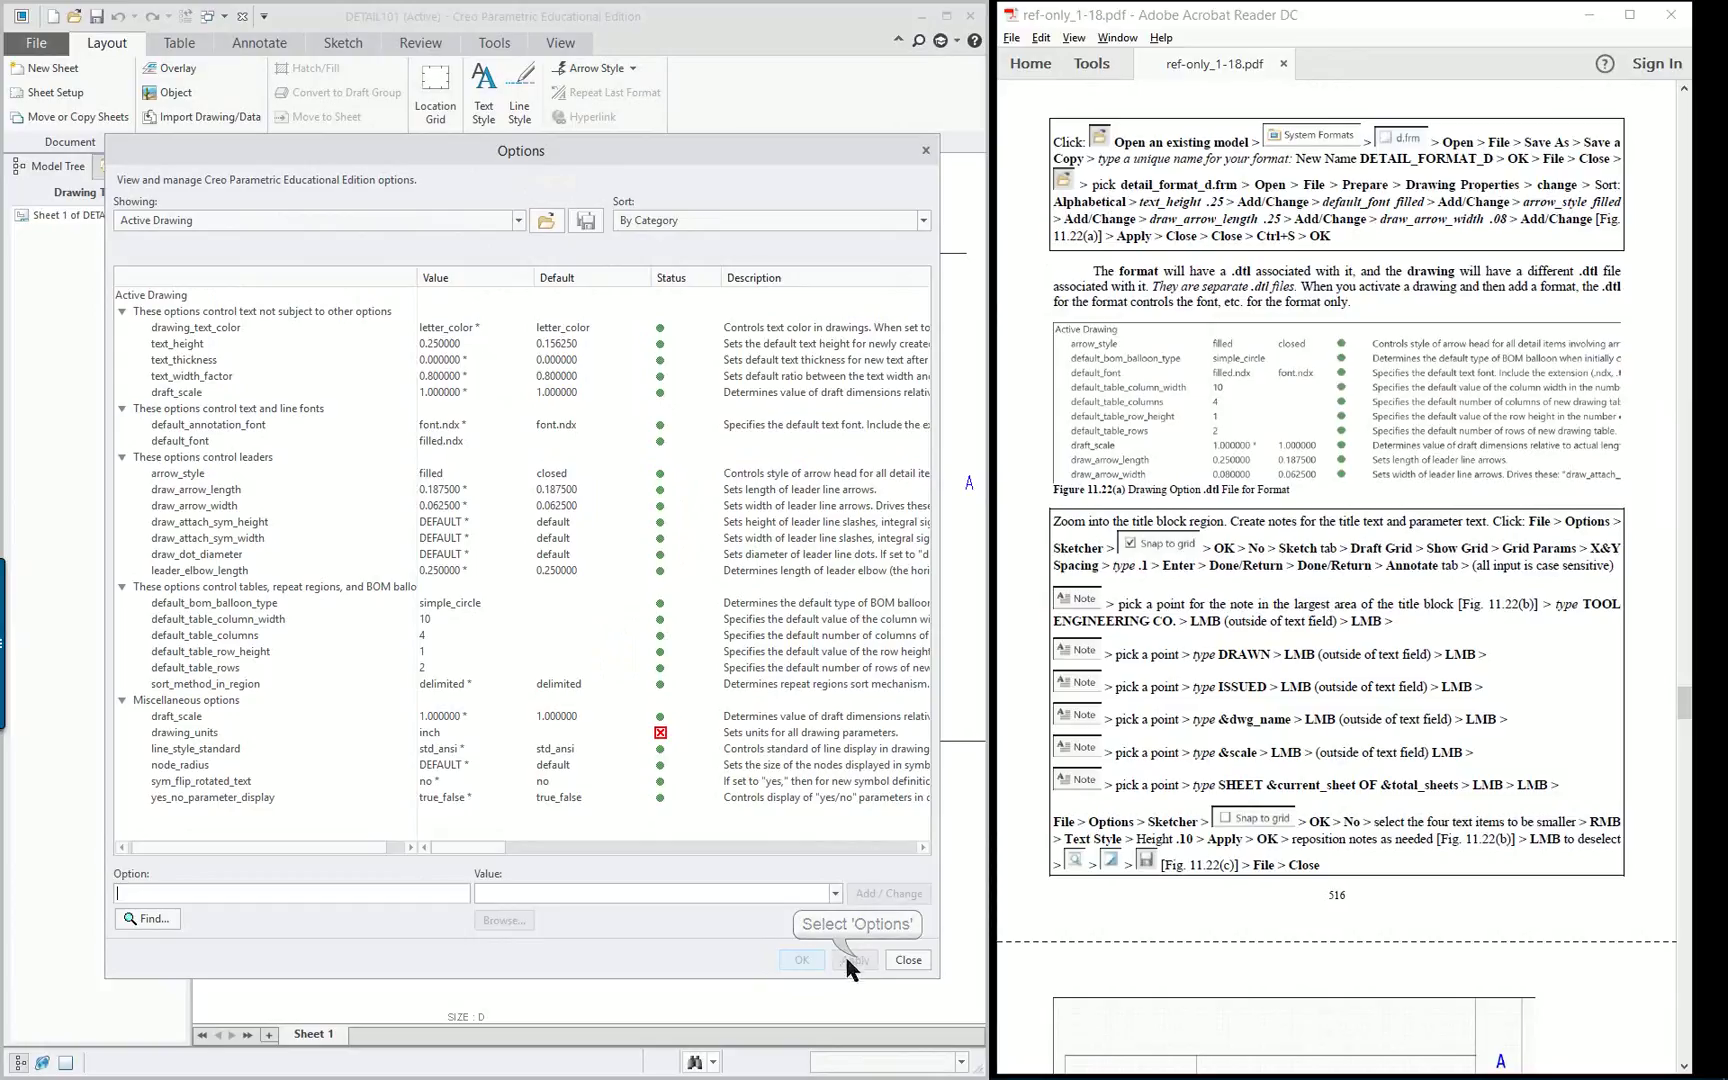
{"action": "left_click", "coordinate": [909, 960]}
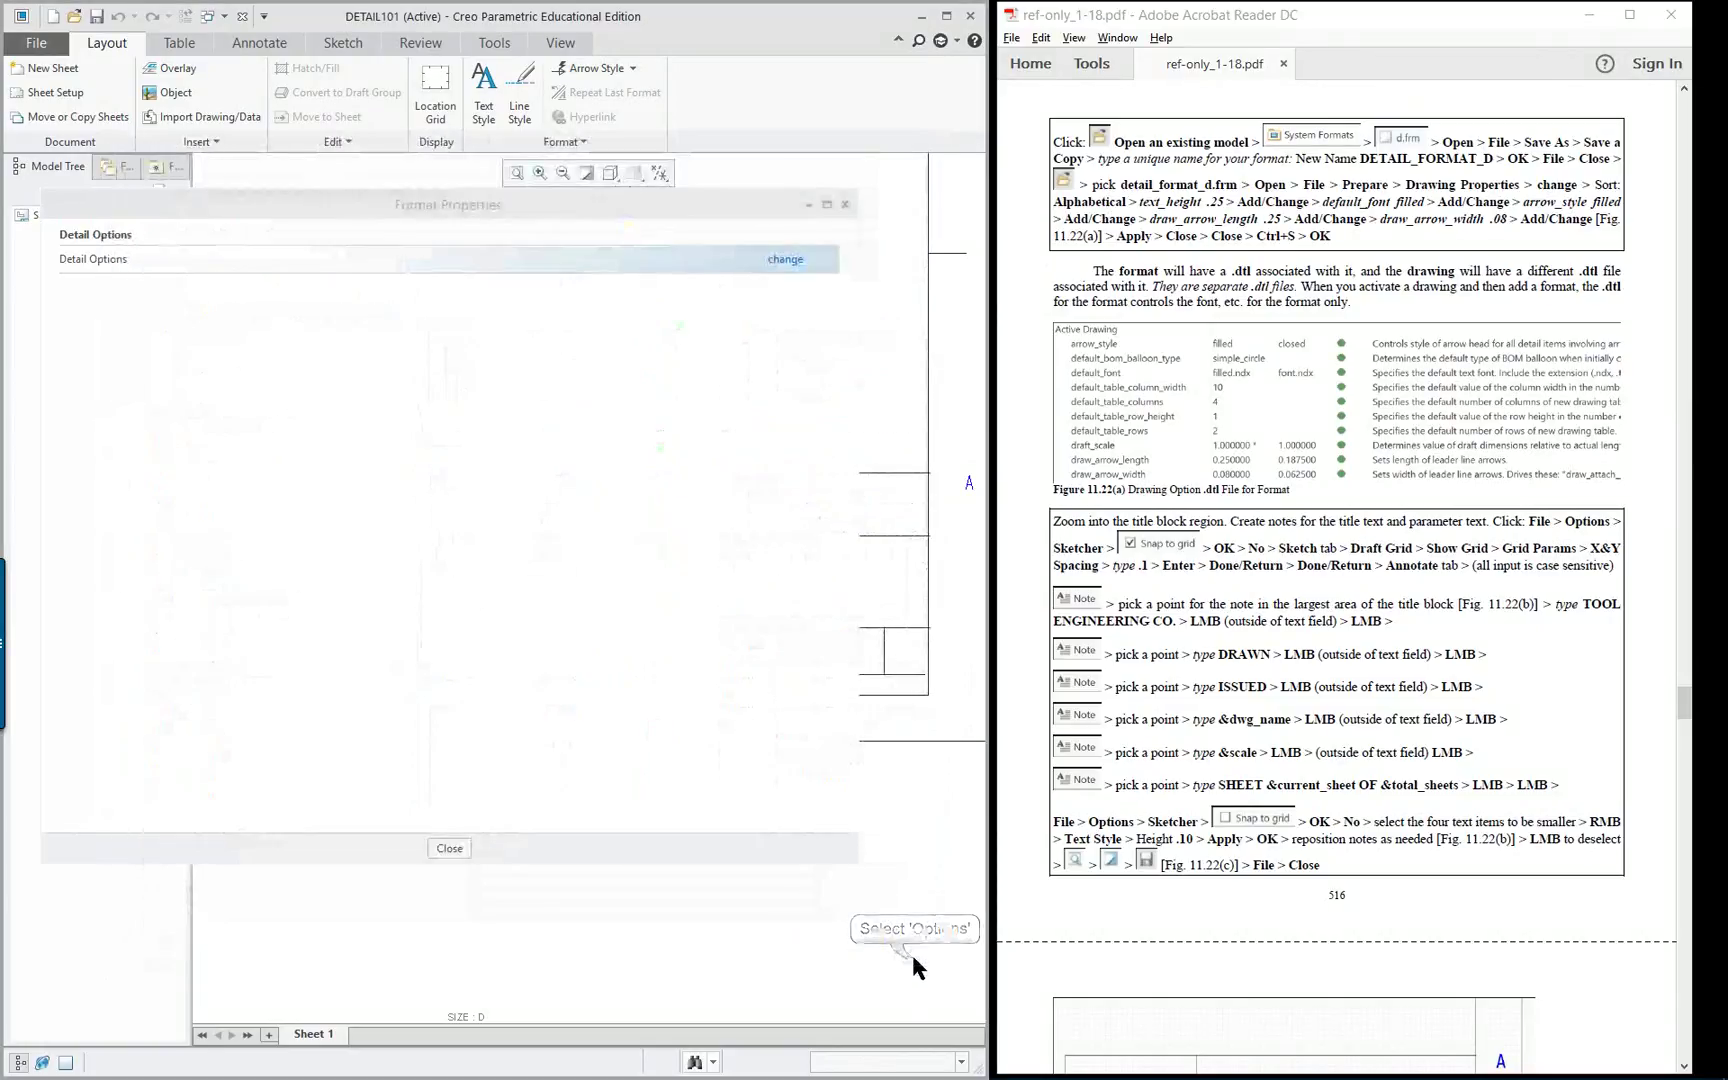
{"action": "left_click", "coordinate": [449, 849]}
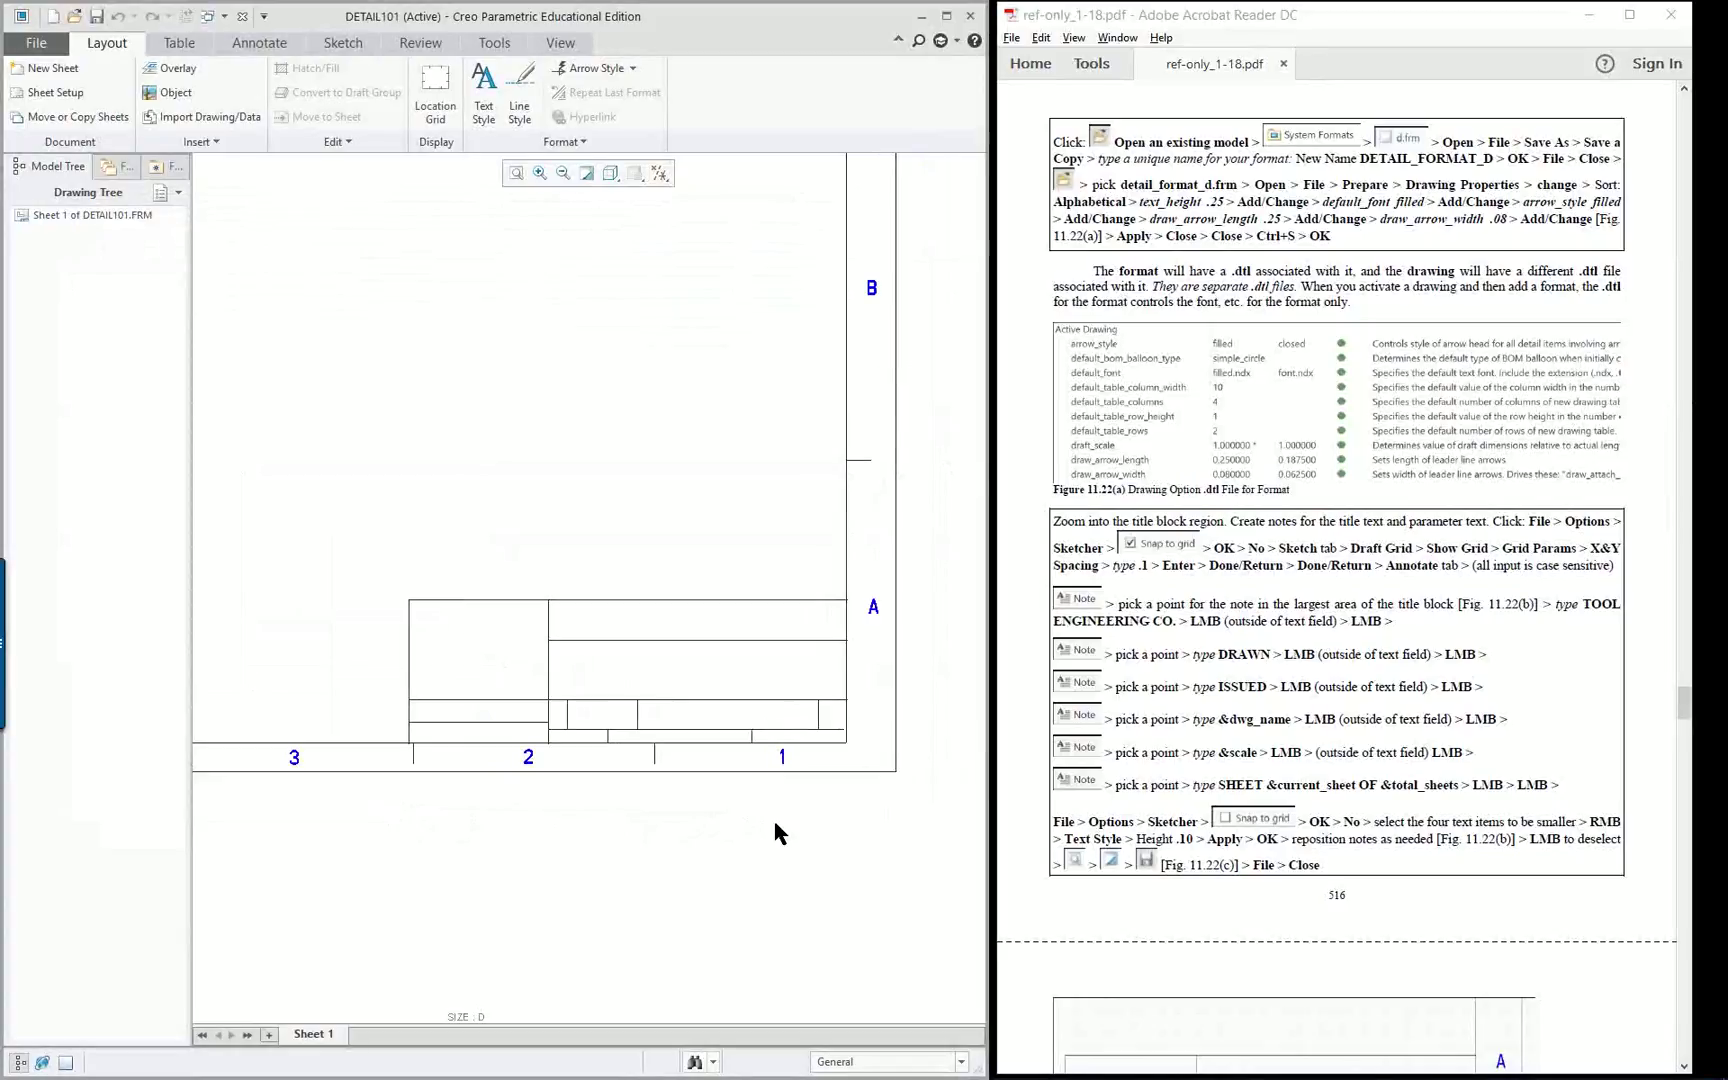
Add a note reading "Tool Engineering" in the large company-name cell of the title block.
{"action": "scroll", "coordinate": [790, 835], "scroll_direction": "down", "scroll_amount": 1}
{"action": "scroll", "coordinate": [804, 831], "scroll_direction": "down", "scroll_amount": 1}
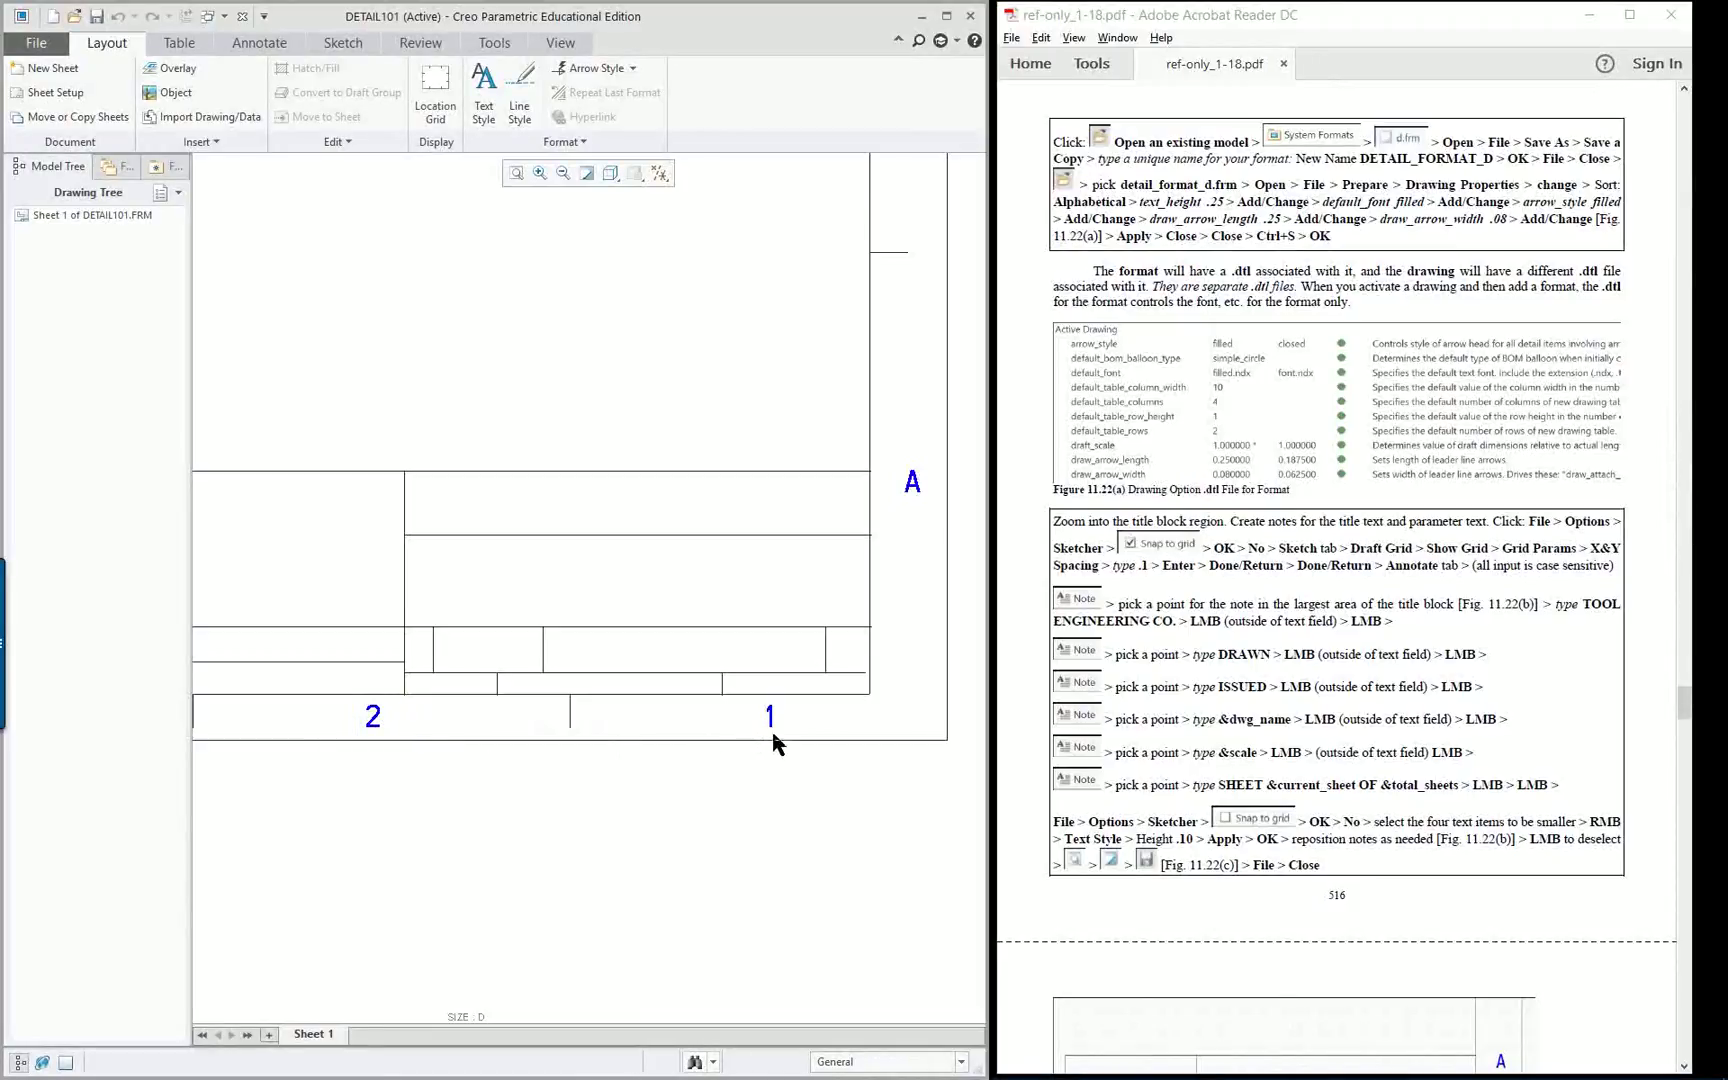
{"action": "scroll", "coordinate": [778, 722], "scroll_direction": "up", "scroll_amount": 1}
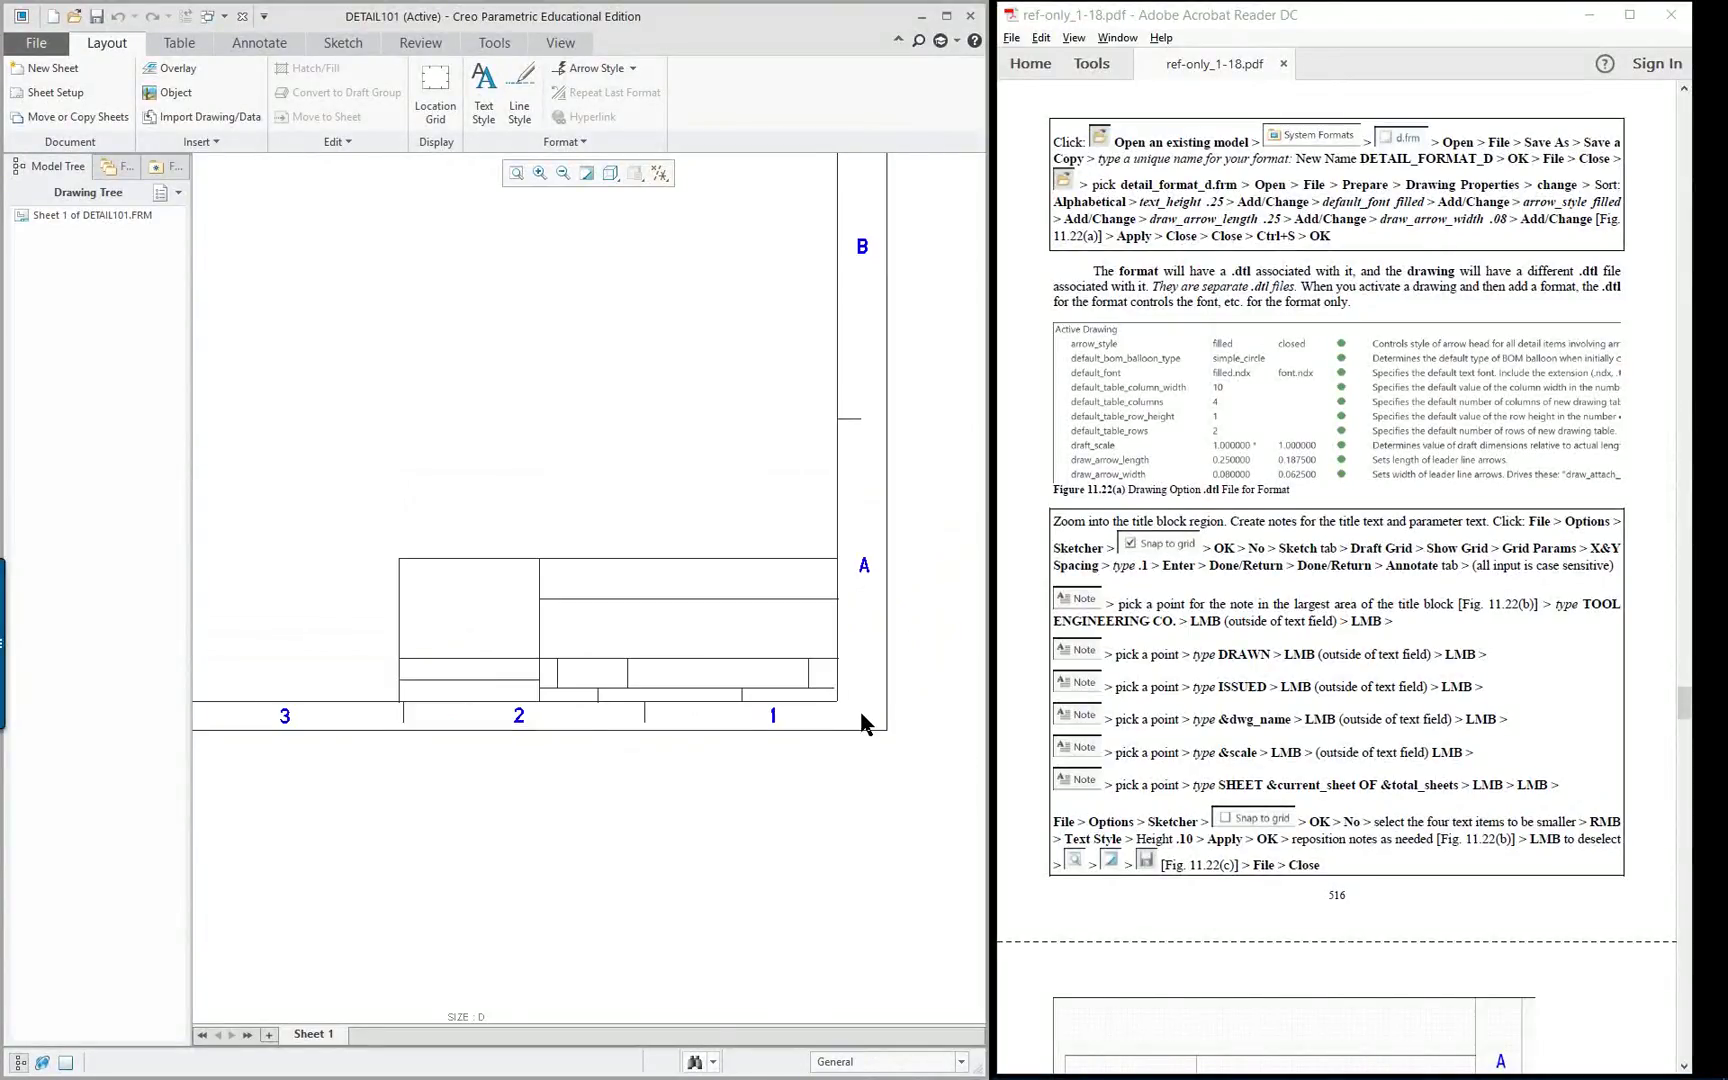
{"action": "scroll", "coordinate": [850, 720], "scroll_direction": "down", "scroll_amount": 1}
{"action": "scroll", "coordinate": [678, 720], "scroll_direction": "down", "scroll_amount": 1}
{"action": "scroll", "coordinate": [678, 720], "scroll_direction": "up", "scroll_amount": 1}
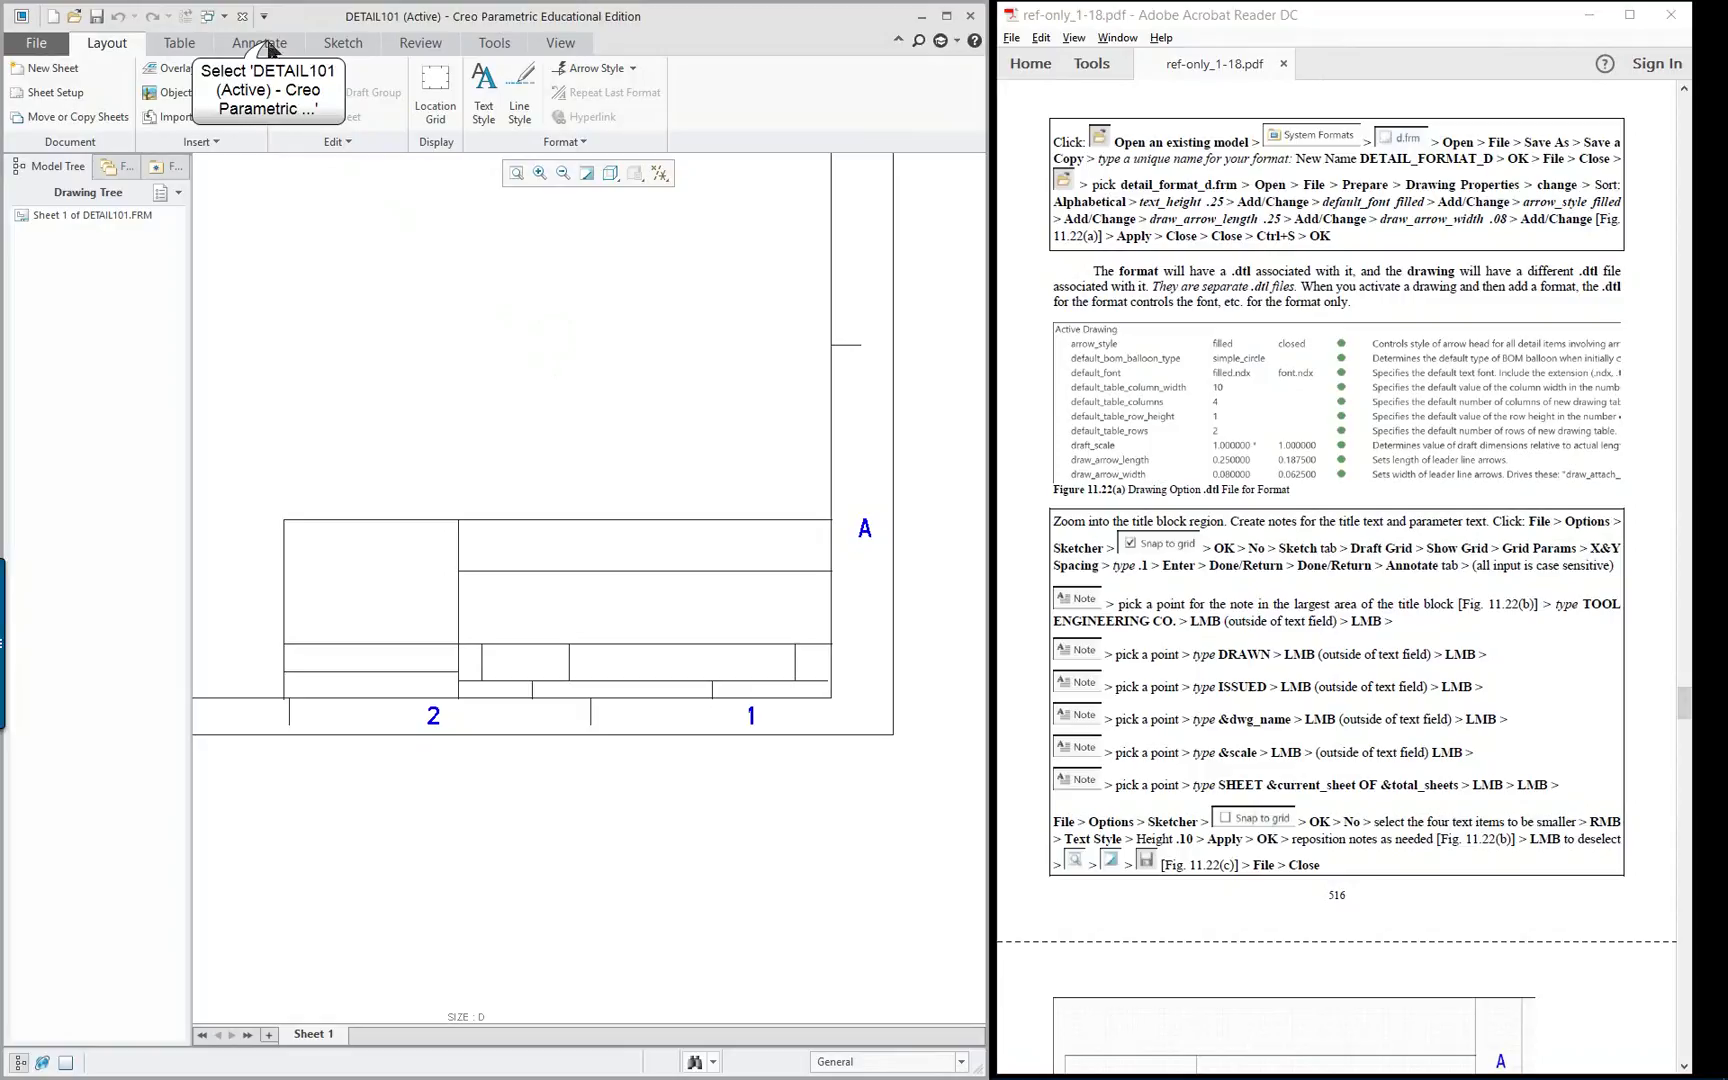
{"action": "left_click", "coordinate": [264, 44]}
{"action": "left_click", "coordinate": [260, 68]}
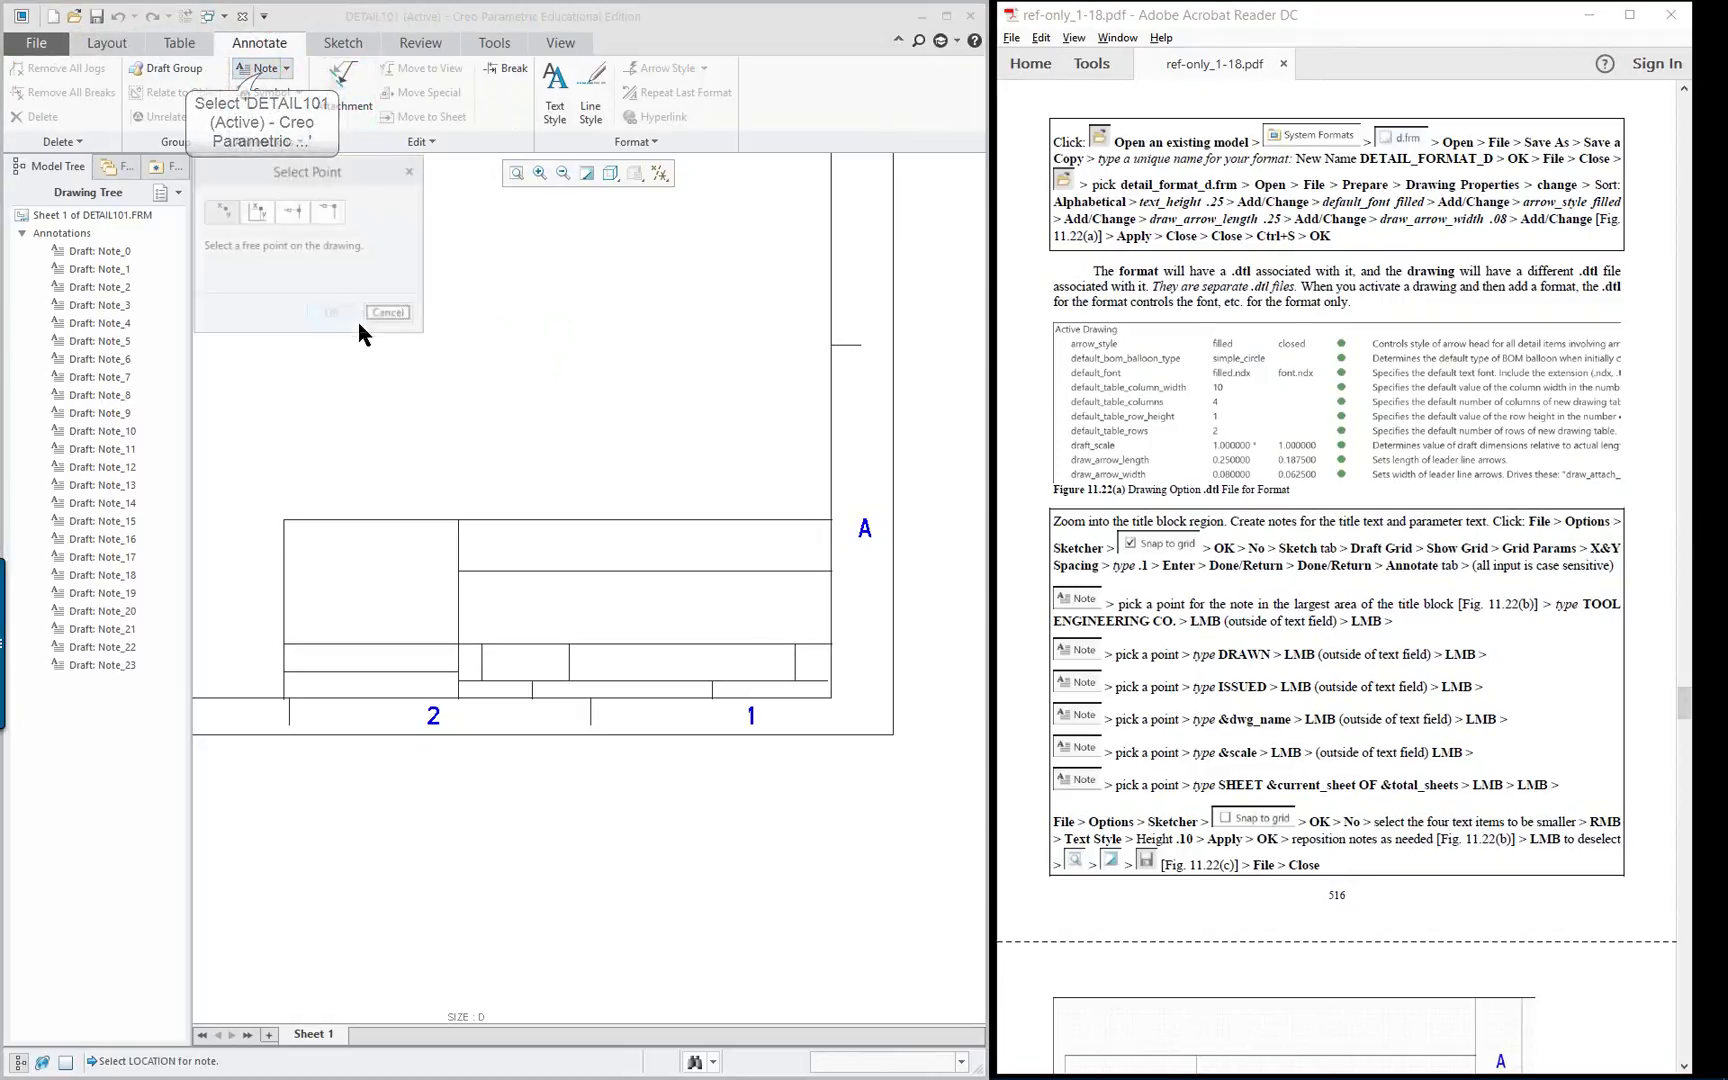
{"action": "left_click", "coordinate": [530, 612]}
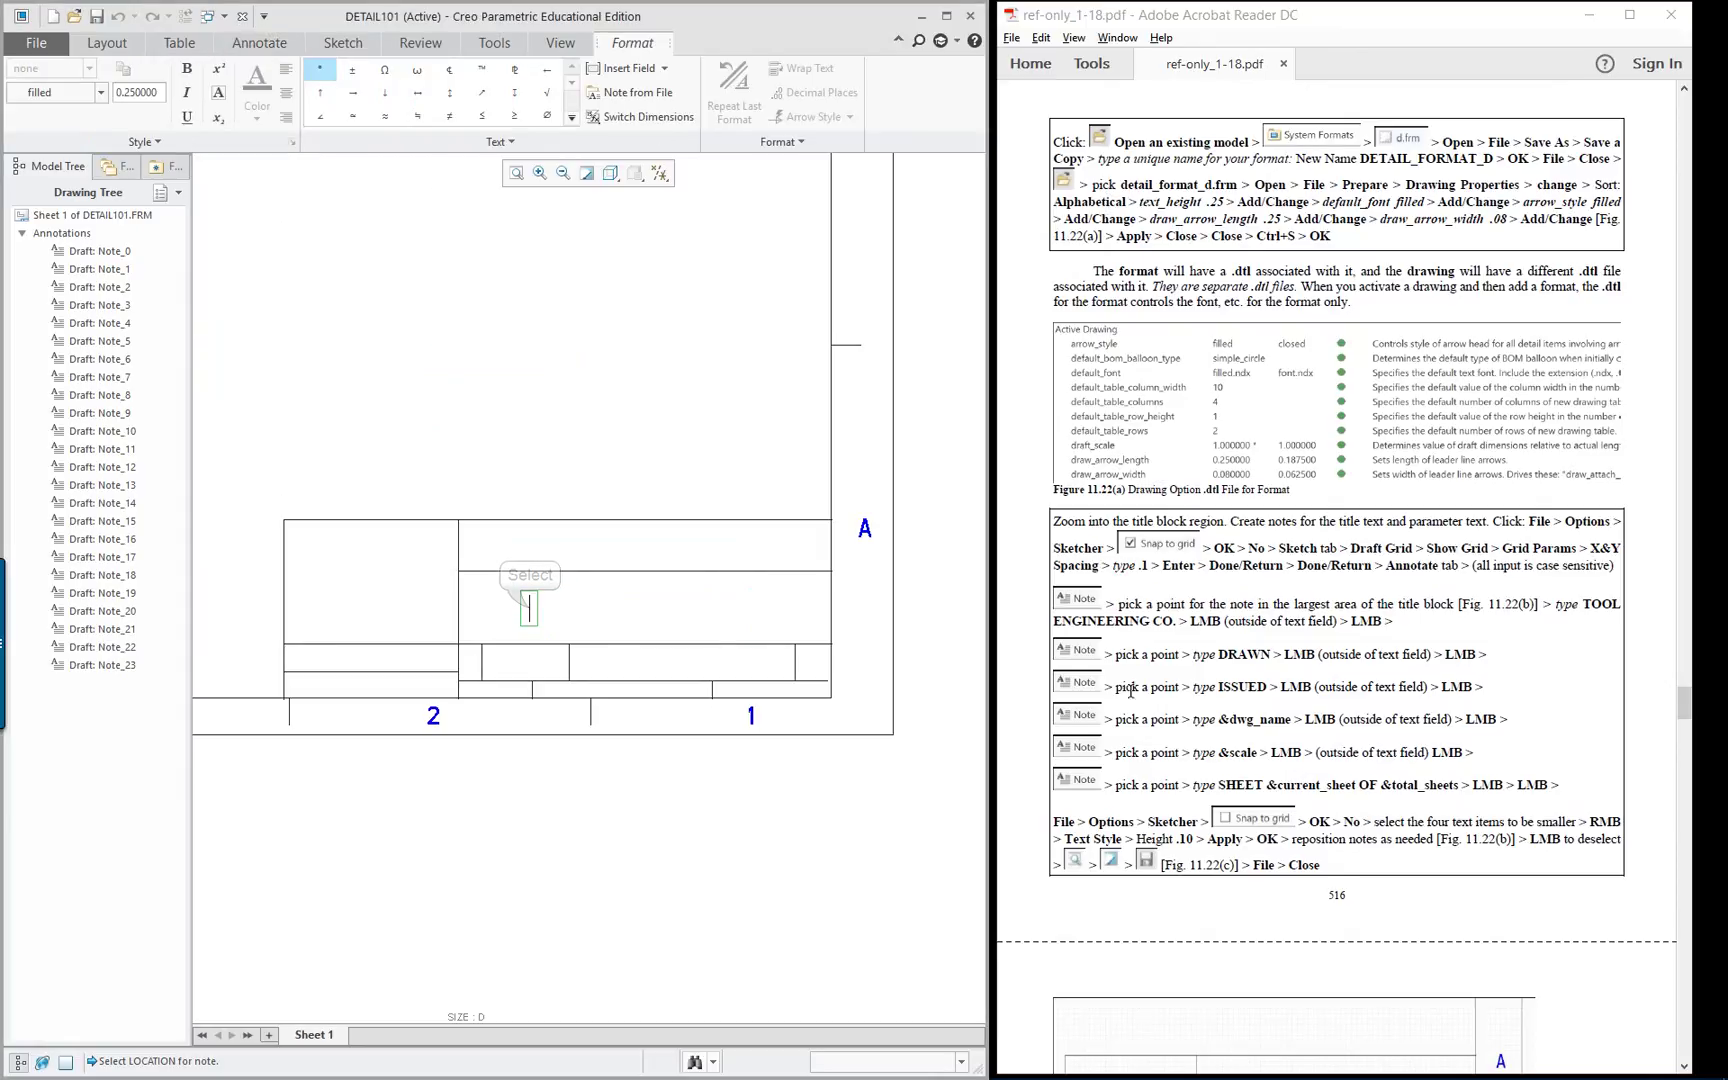
{"action": "scroll", "coordinate": [1340, 580], "scroll_direction": "down", "scroll_amount": 4}
{"action": "scroll", "coordinate": [1230, 665], "scroll_direction": "down", "scroll_amount": 3}
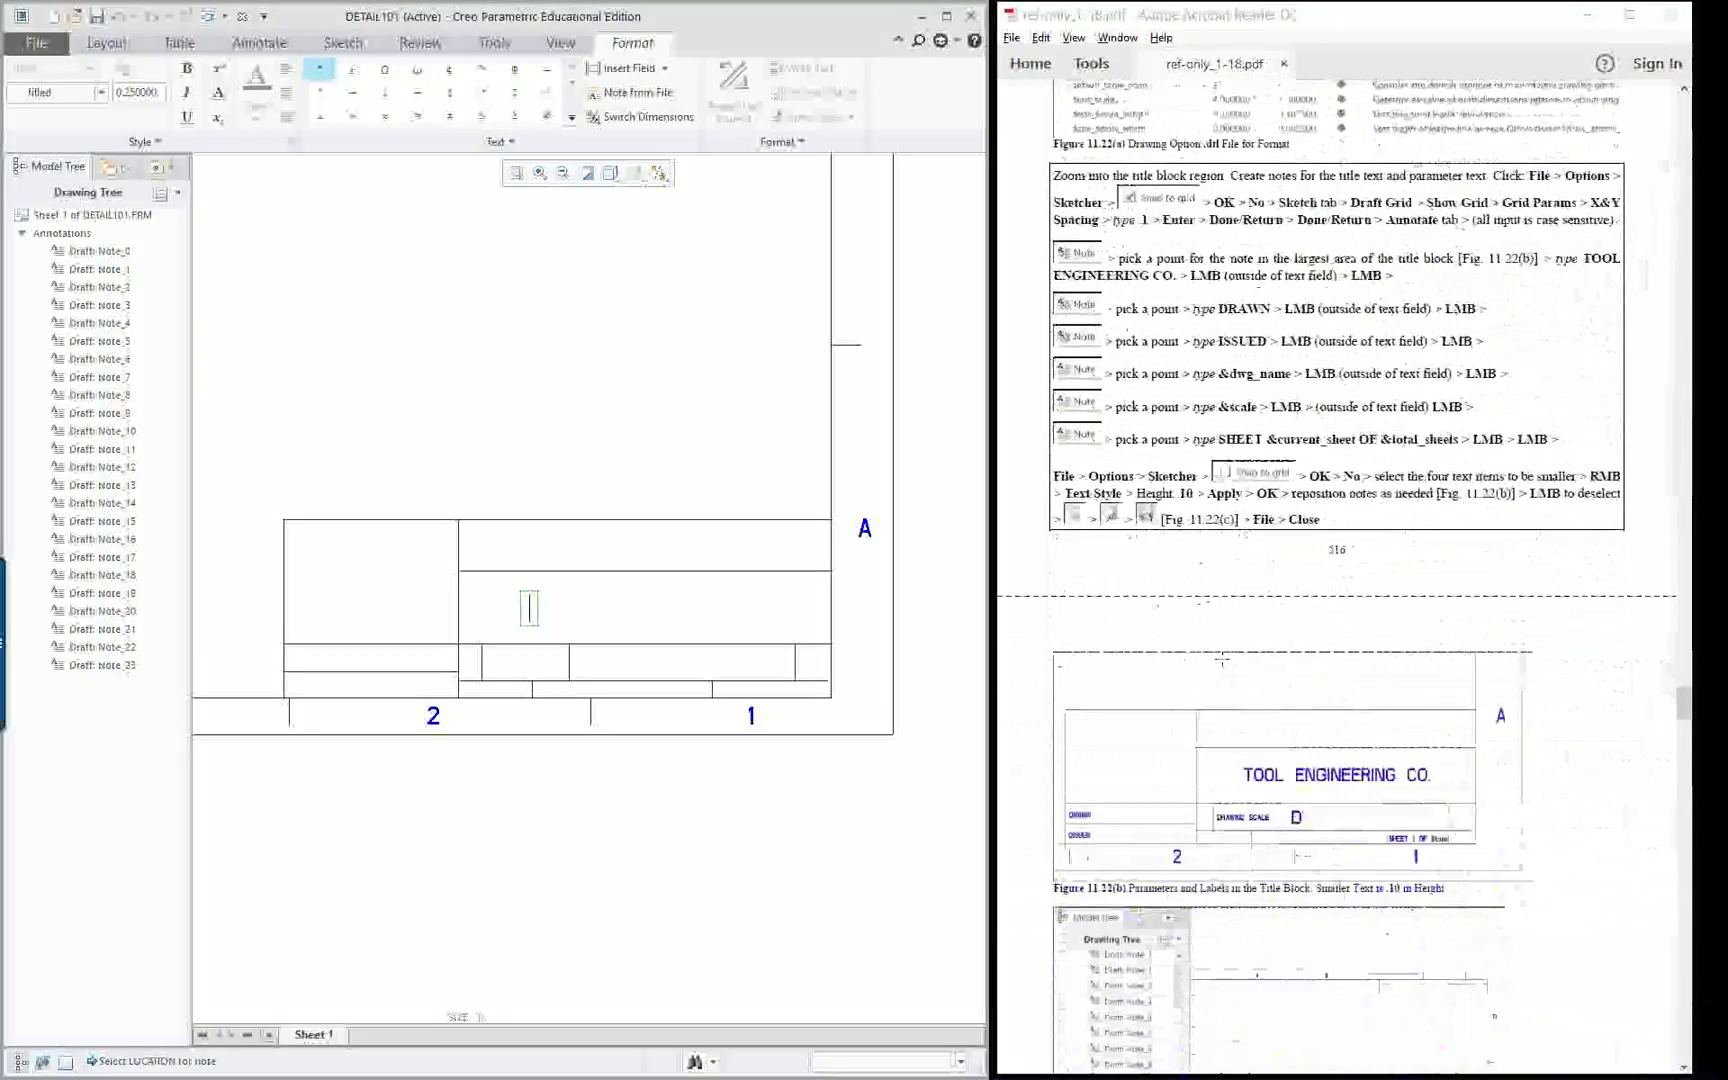
{"action": "type", "text": "T"}
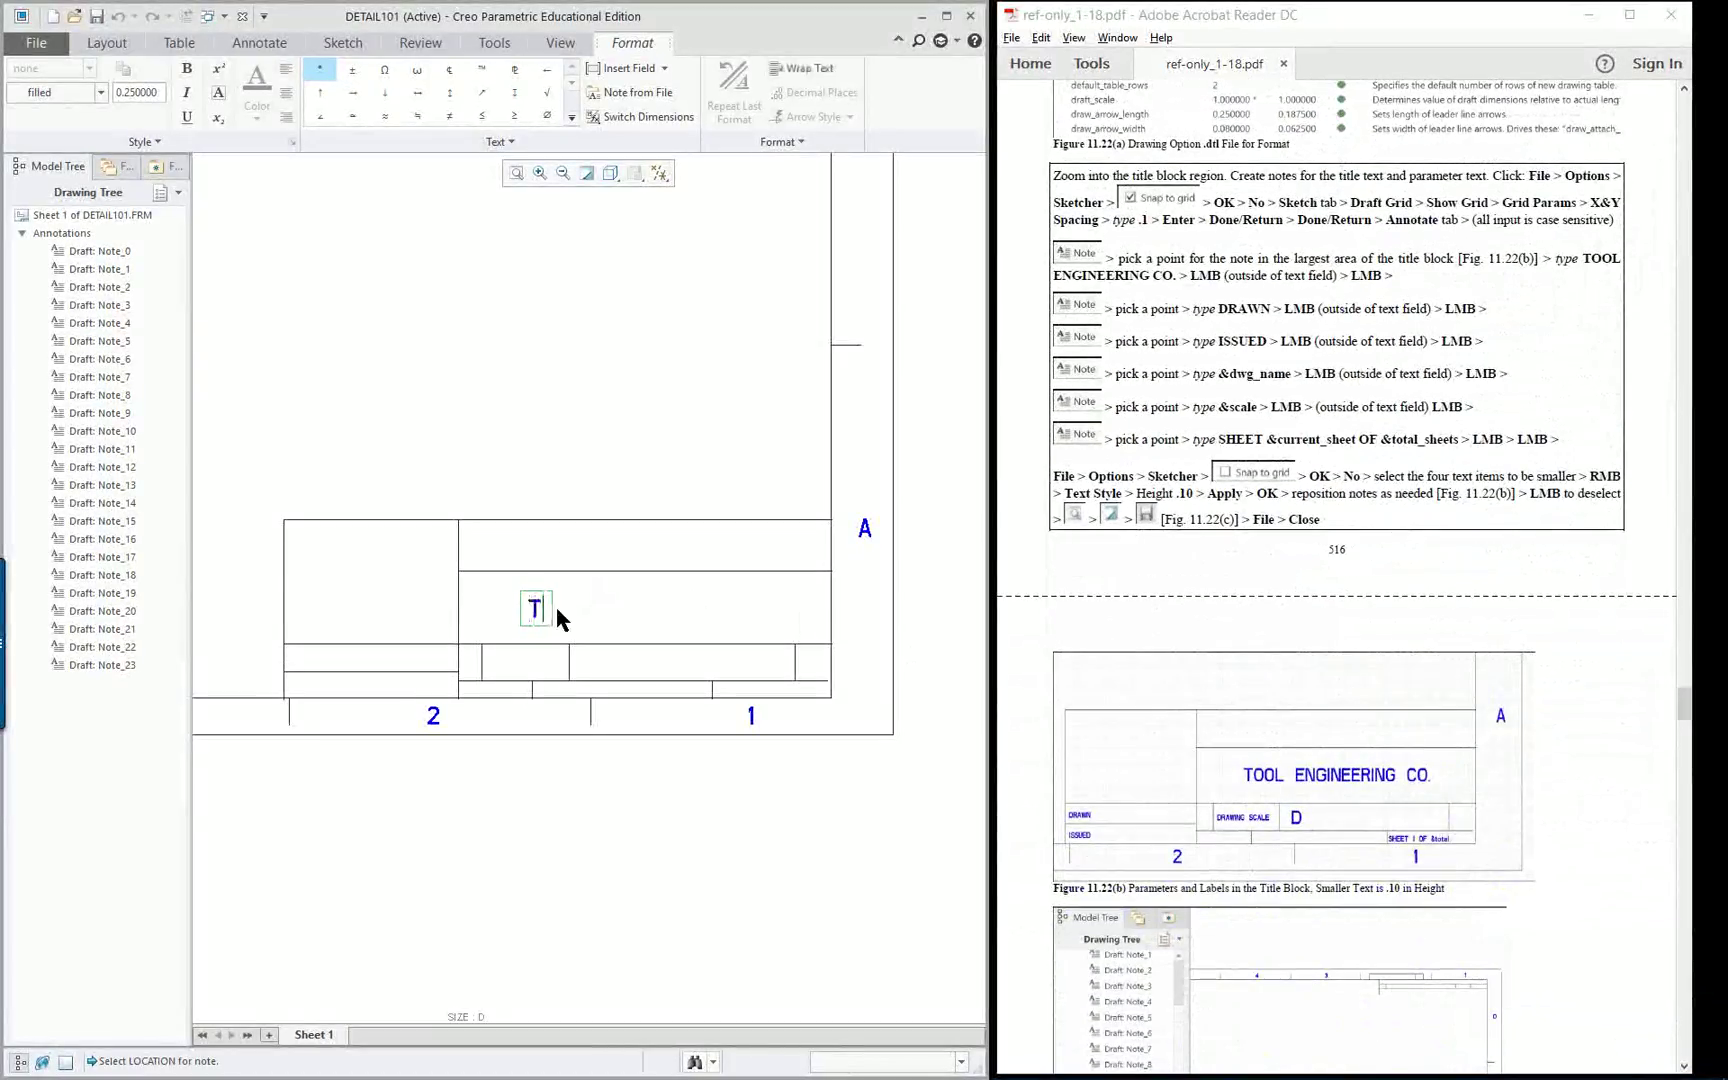
{"action": "type", "text": "ool  En"}
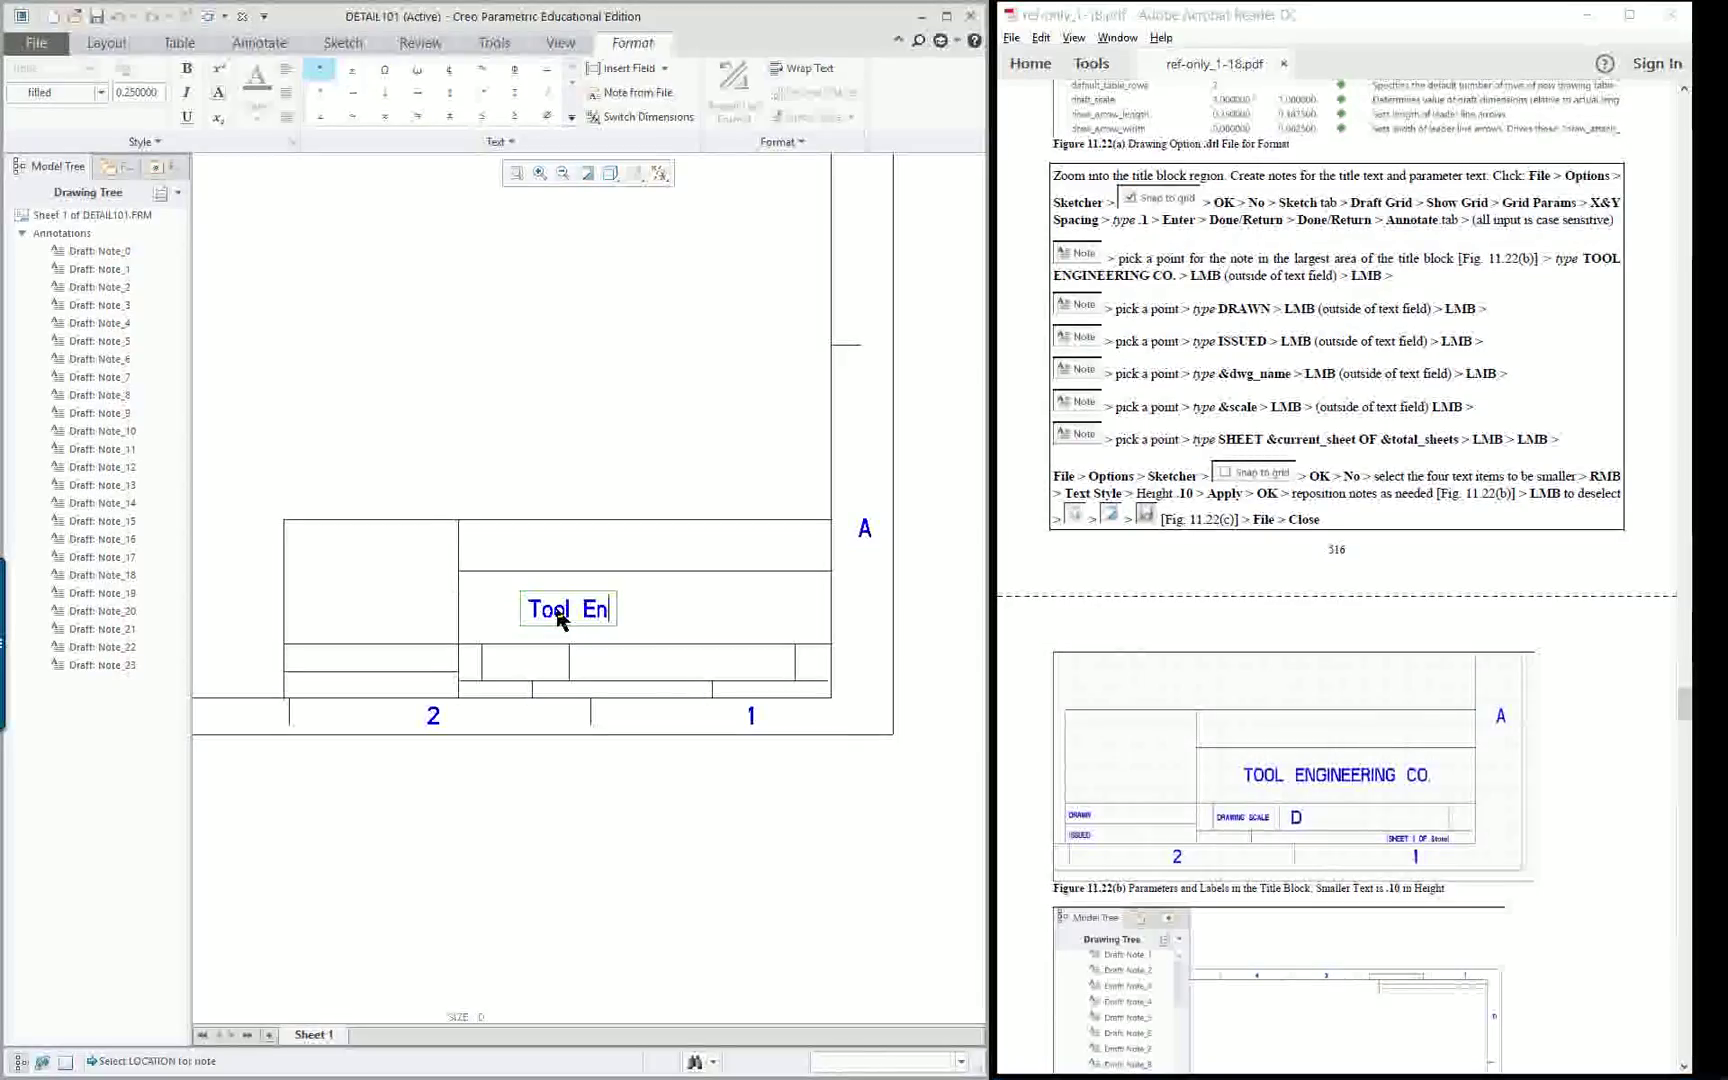
{"action": "type", "text": "gineering"}
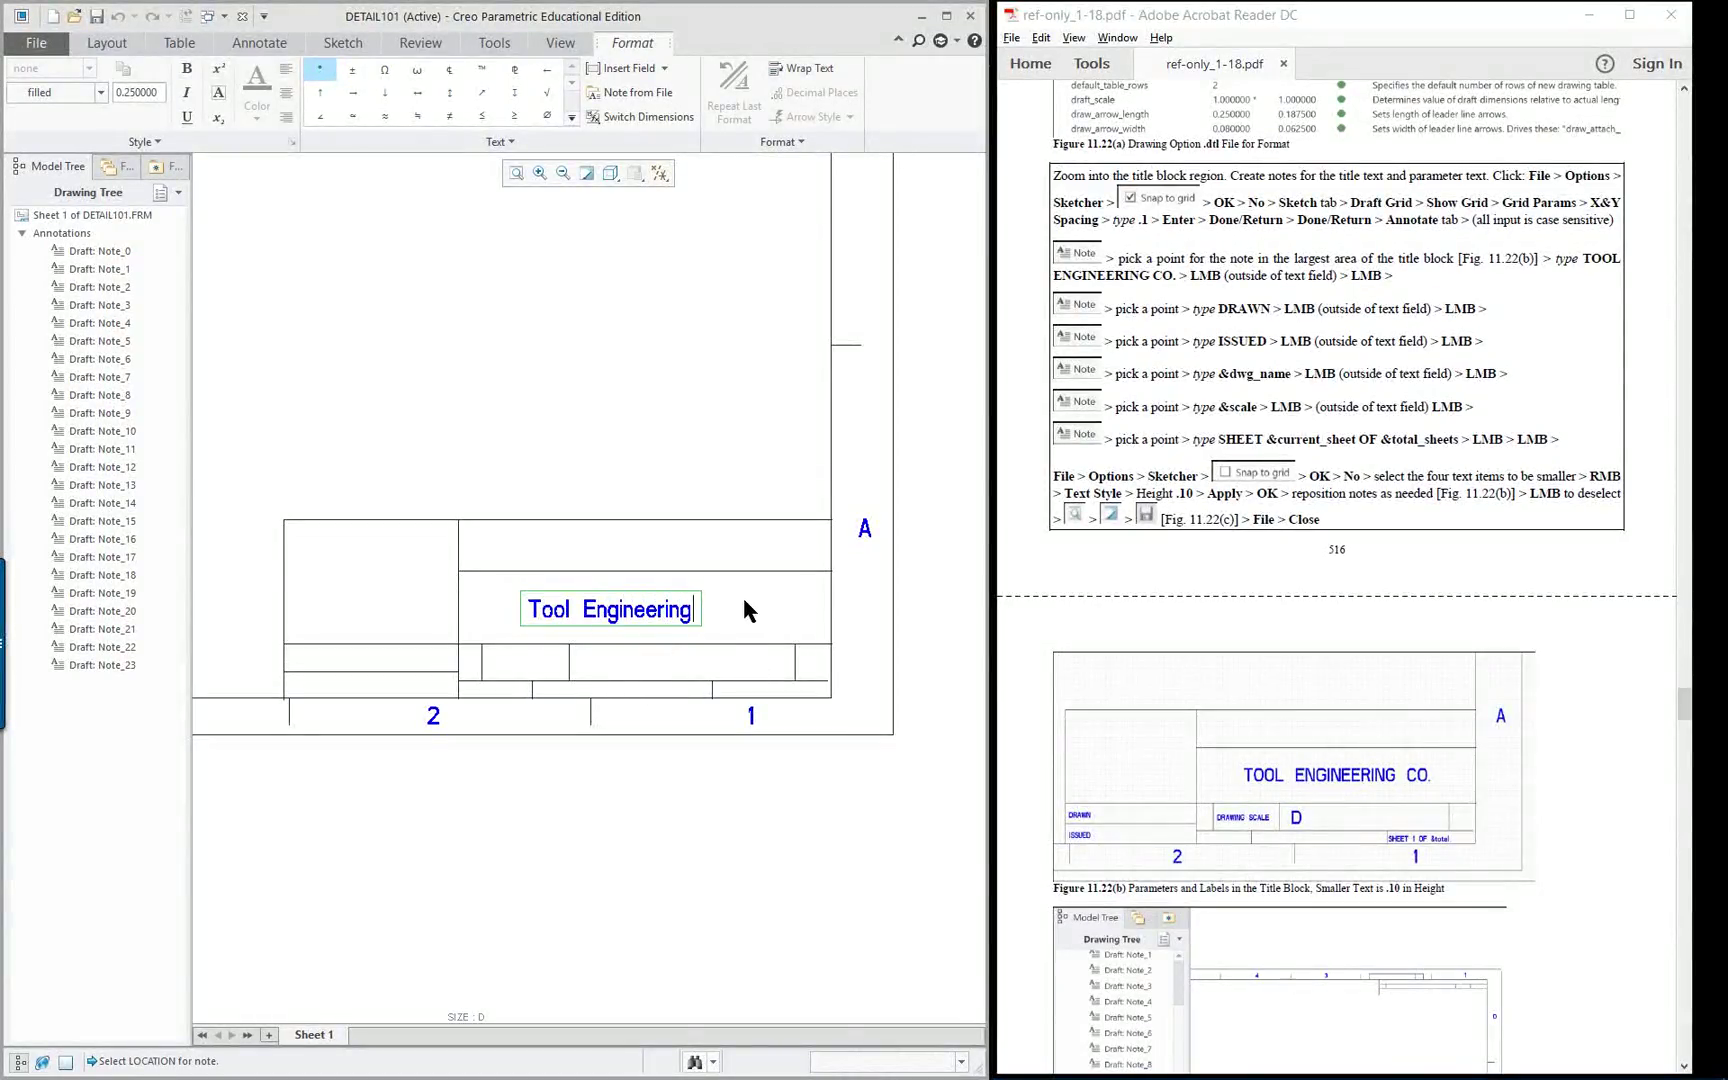
{"action": "left_click", "coordinate": [710, 510]}
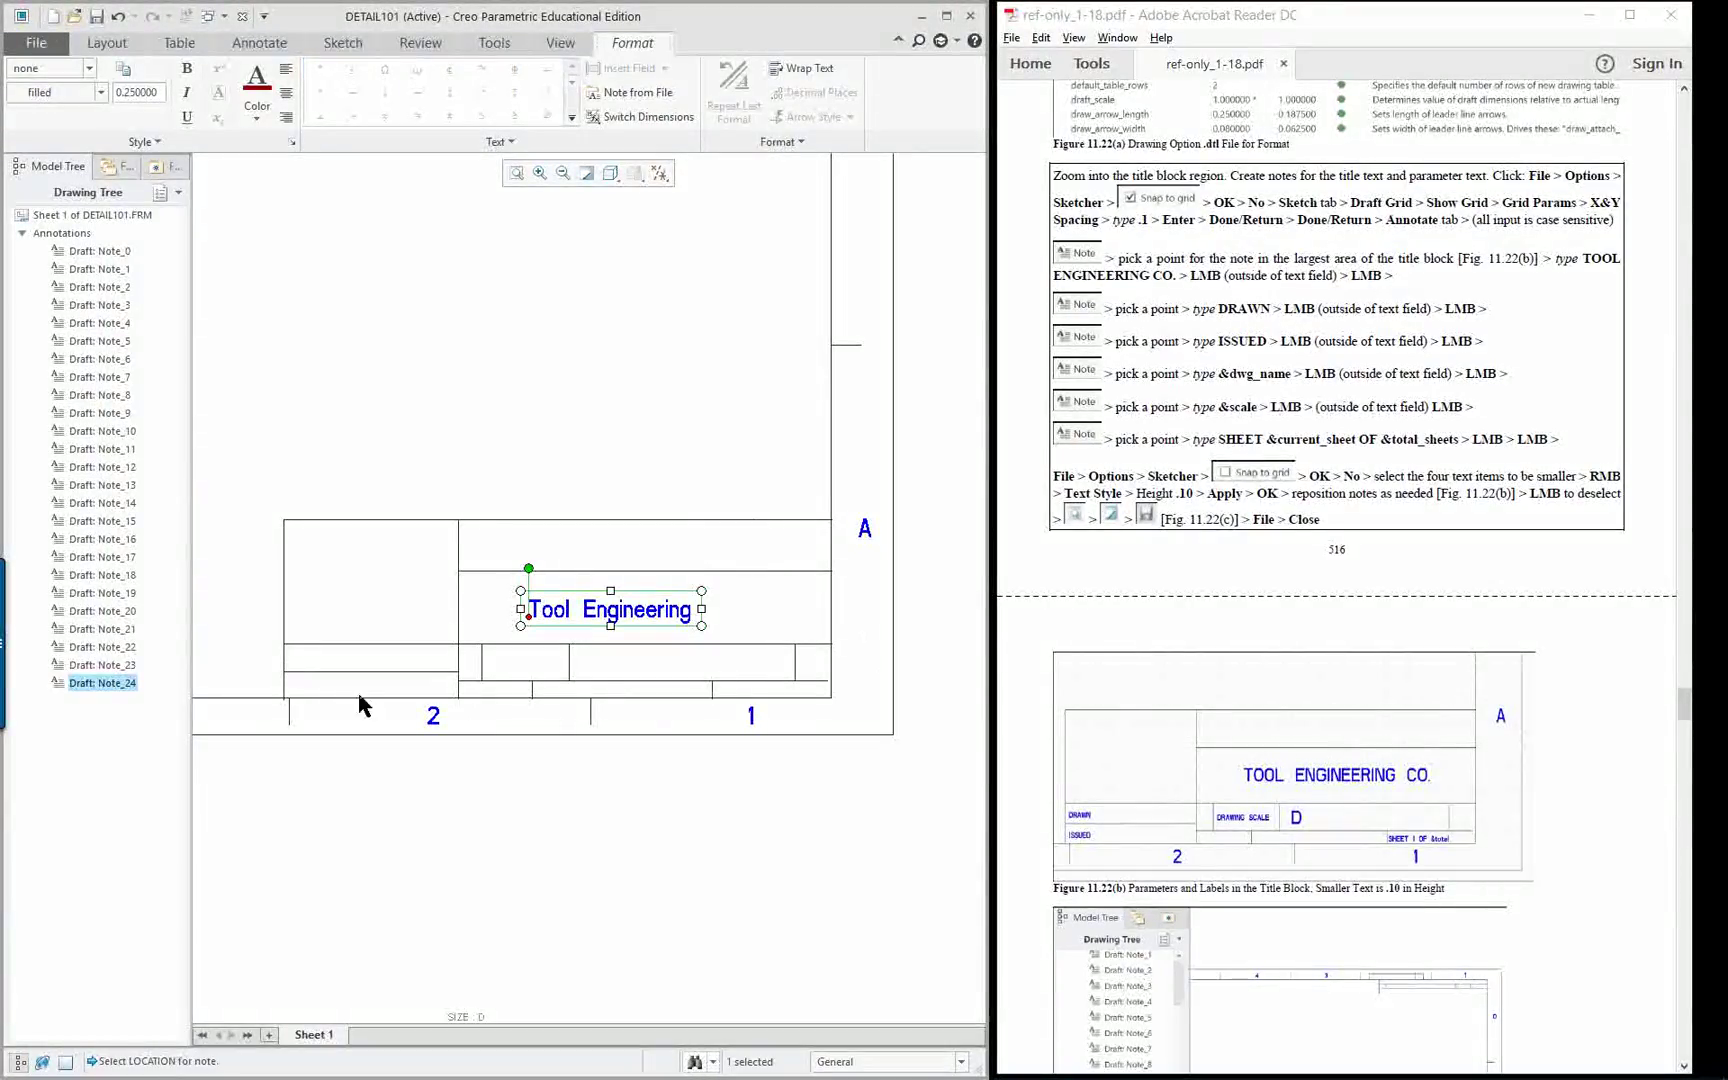
Set the text height of the "Tool Engineering" note to 0.3.
{"action": "right_click", "coordinate": [672, 603]}
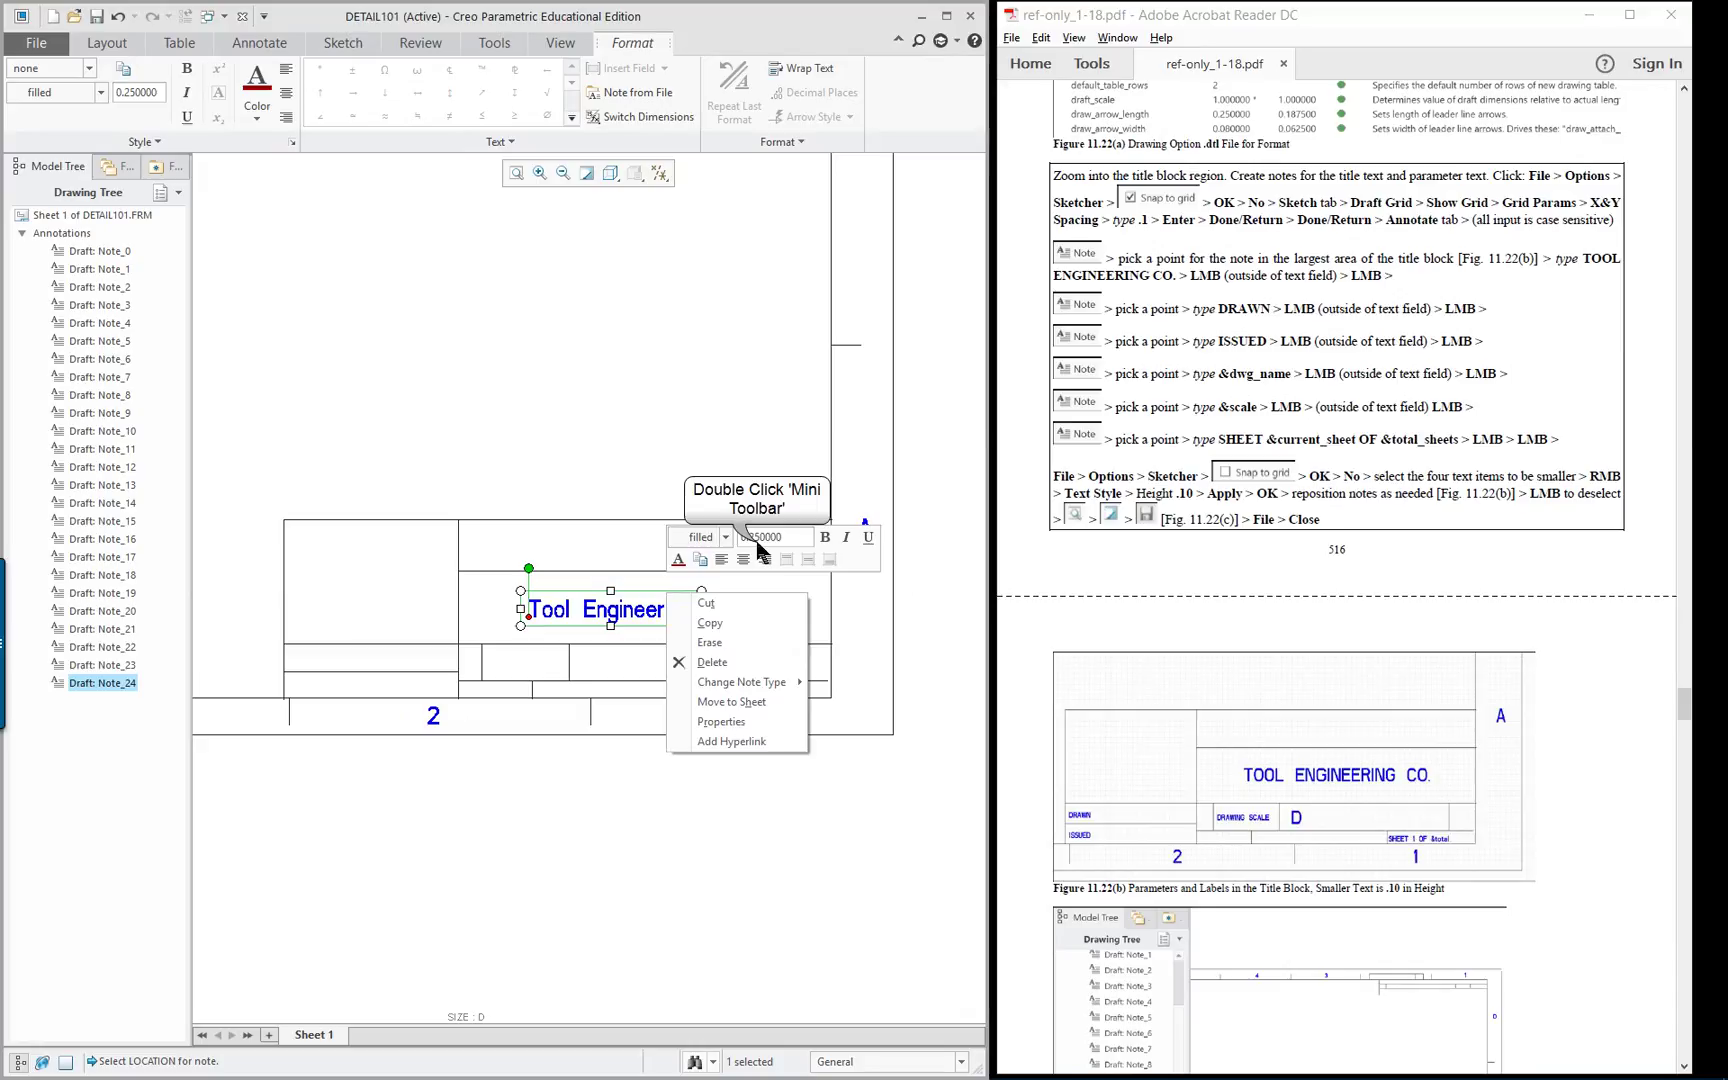
{"action": "left_click", "coordinate": [757, 541]}
{"action": "type", "text": "0.3"}
{"action": "key", "text": "Return"}
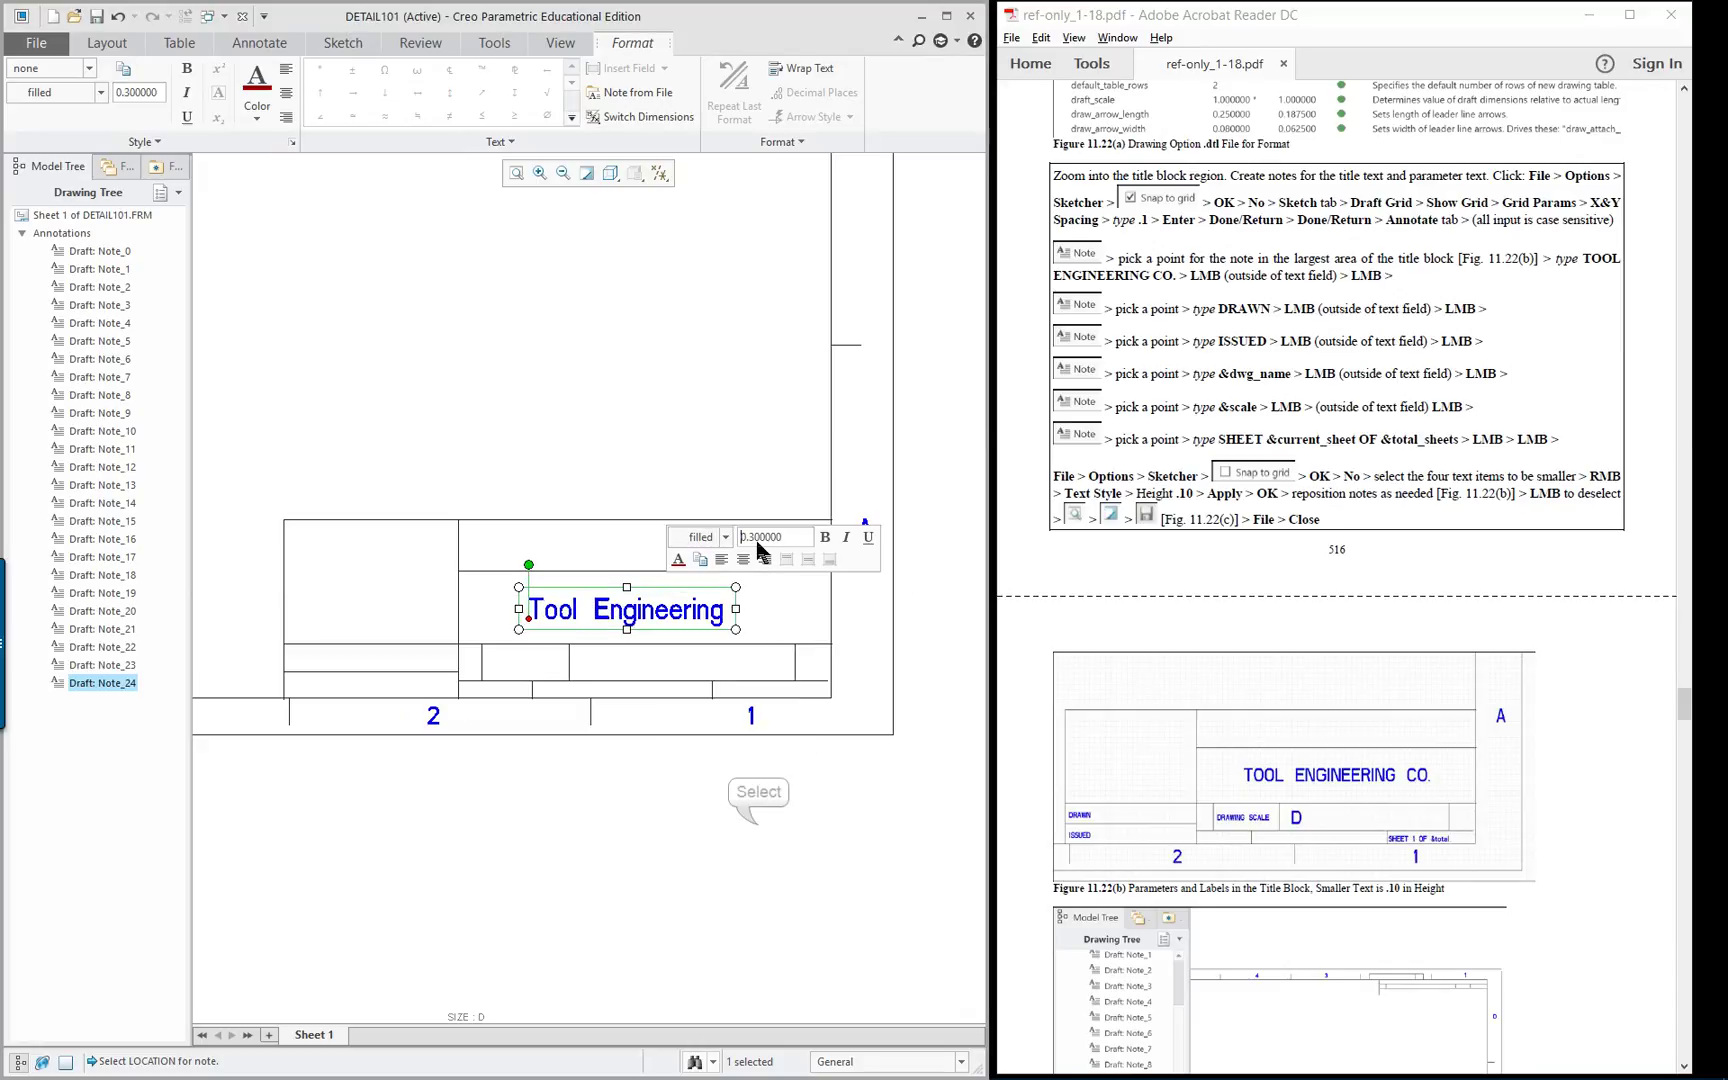
{"action": "left_click", "coordinate": [757, 828]}
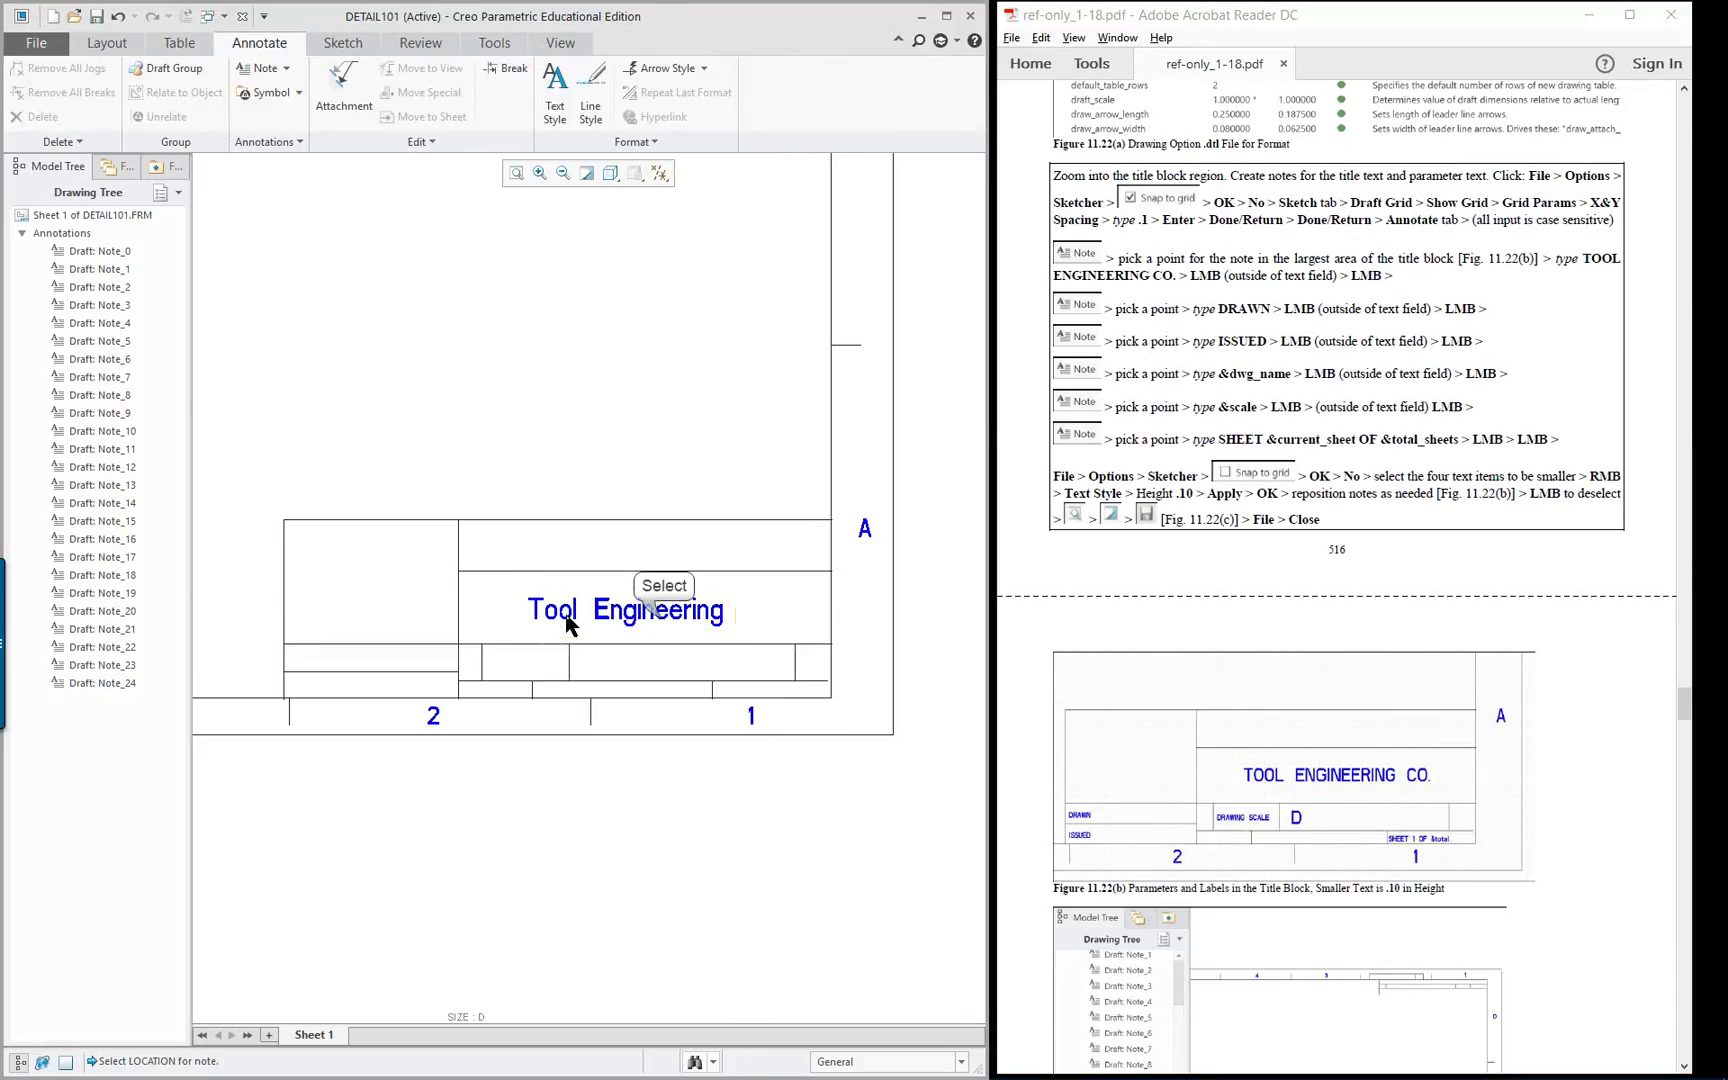
{"action": "left_click", "coordinate": [665, 622]}
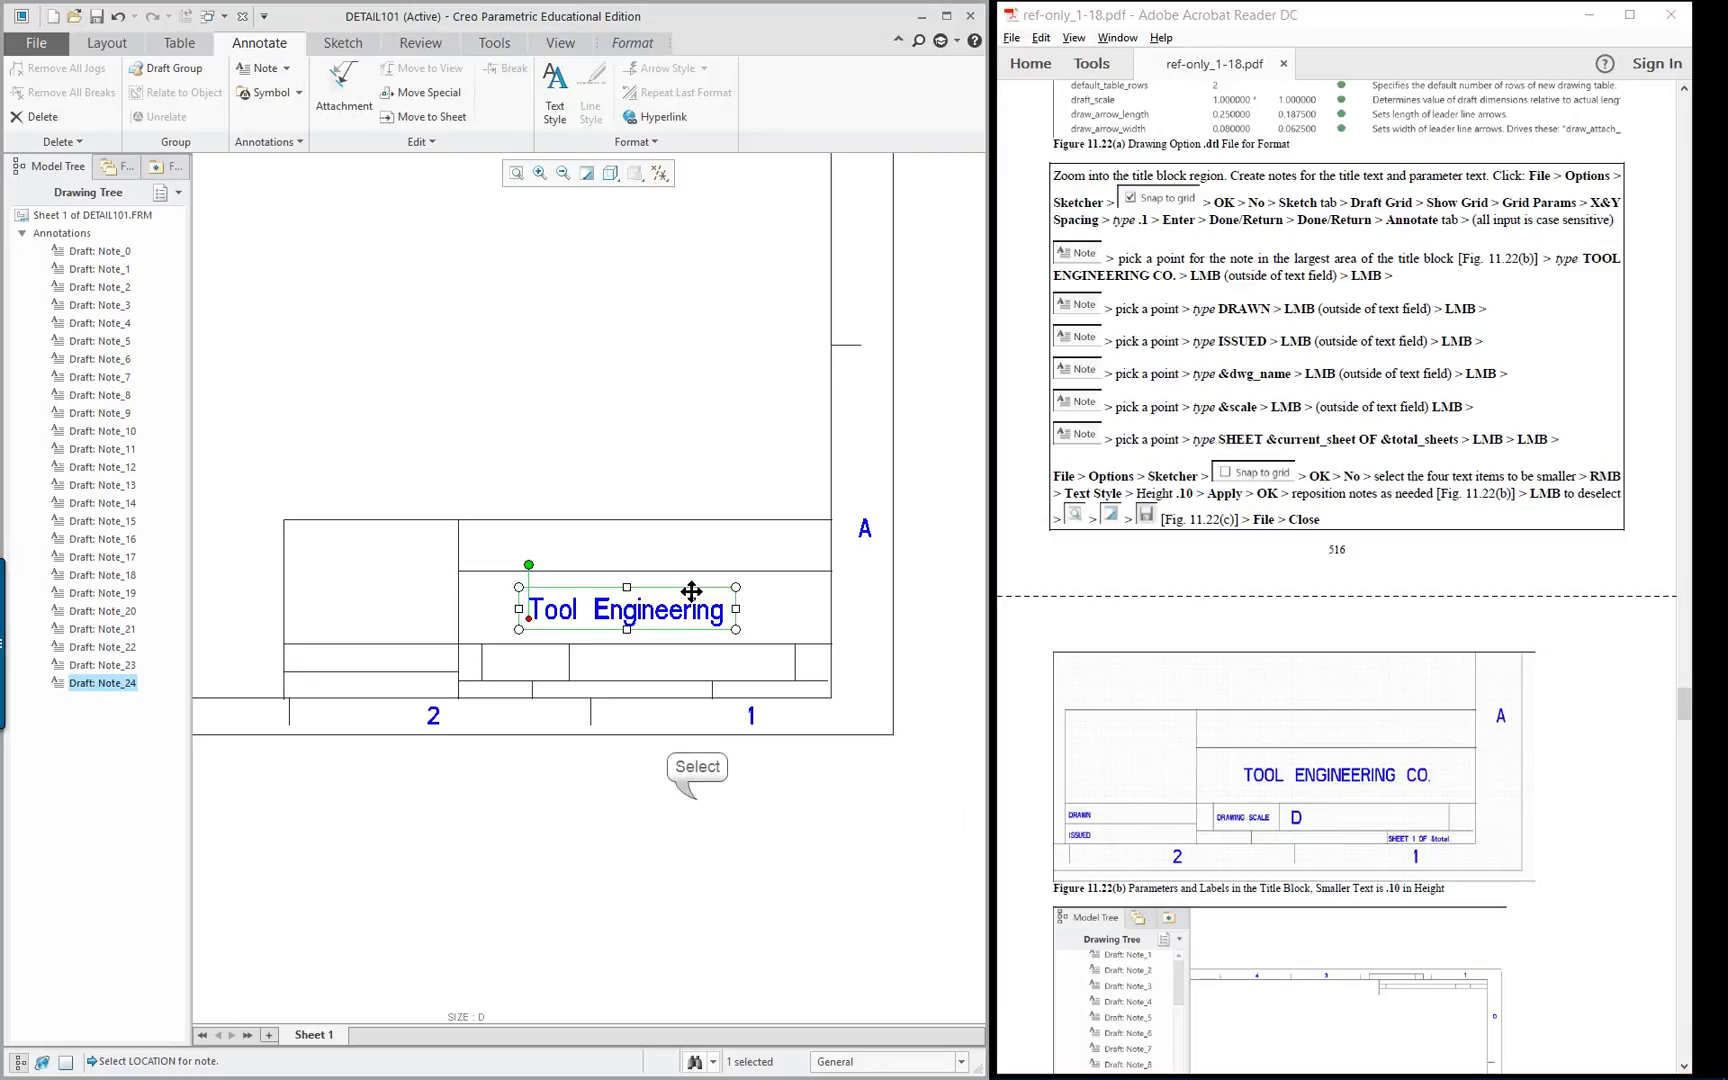
{"action": "left_click", "coordinate": [697, 808]}
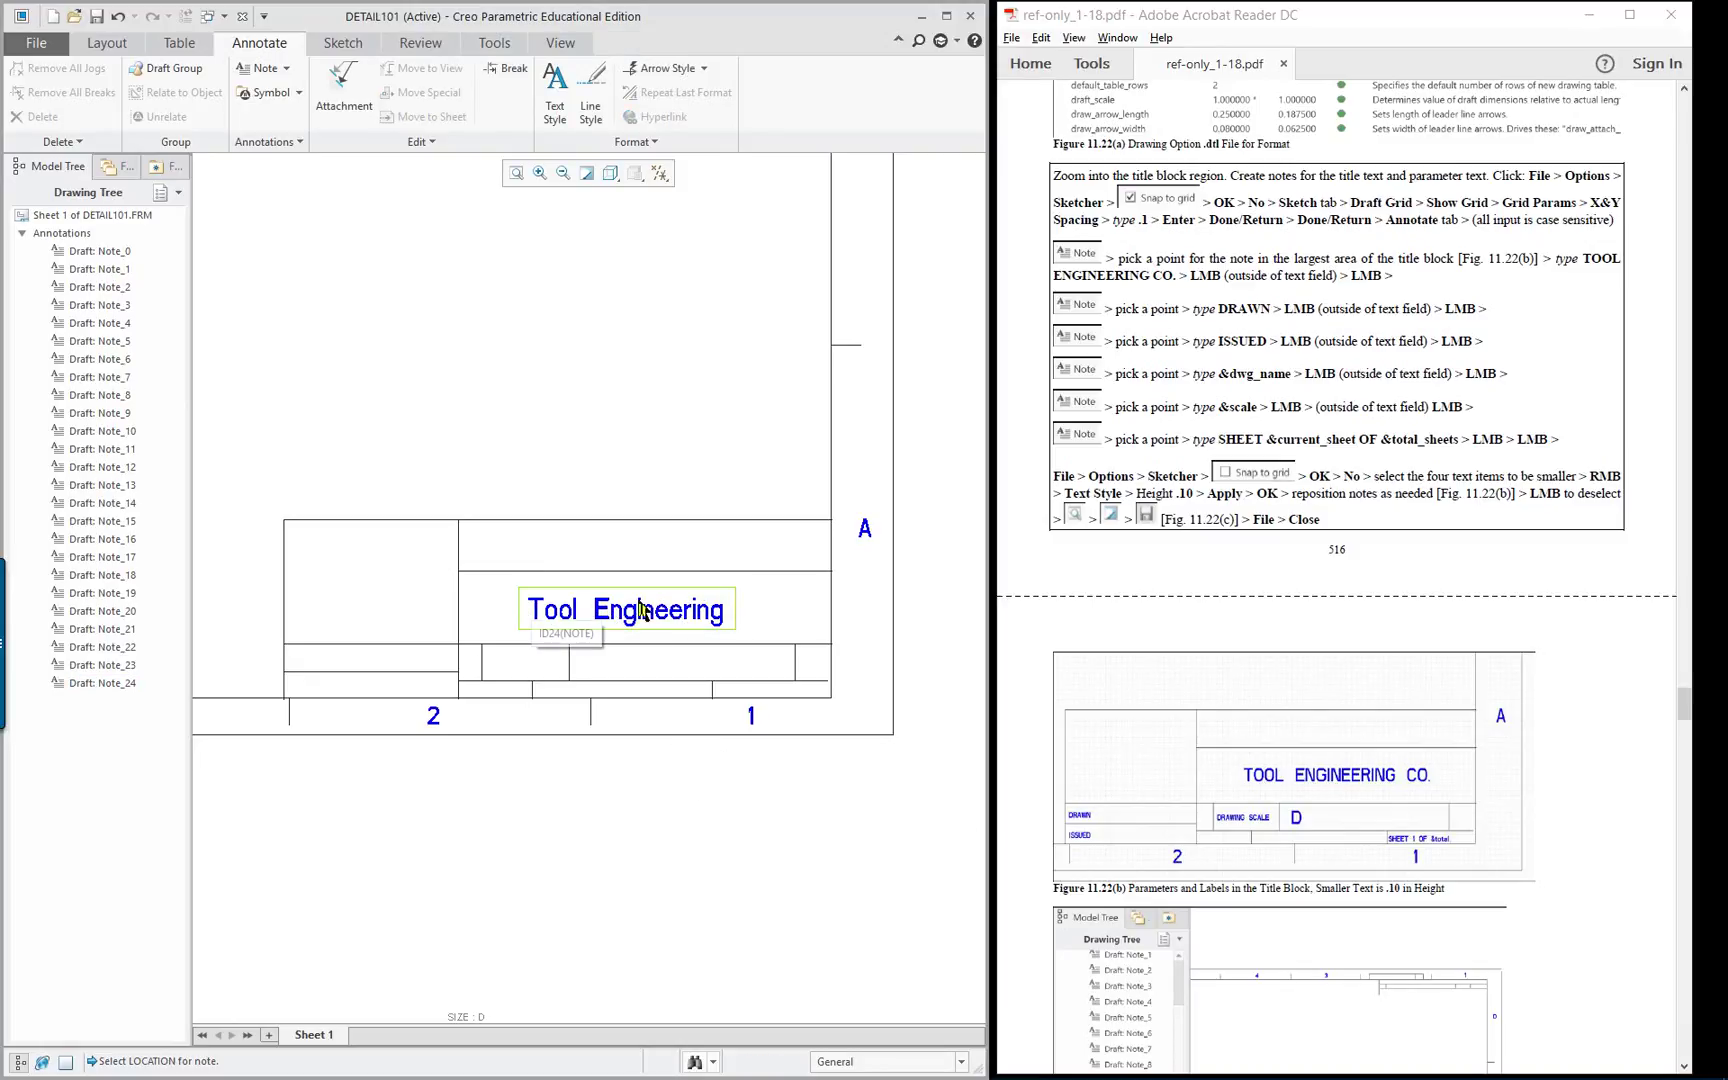
Add a note reading "DRAWN" in the upper of the two narrow cells at the title block's lower left.
{"action": "scroll", "coordinate": [612, 622], "scroll_direction": "down", "scroll_amount": 1}
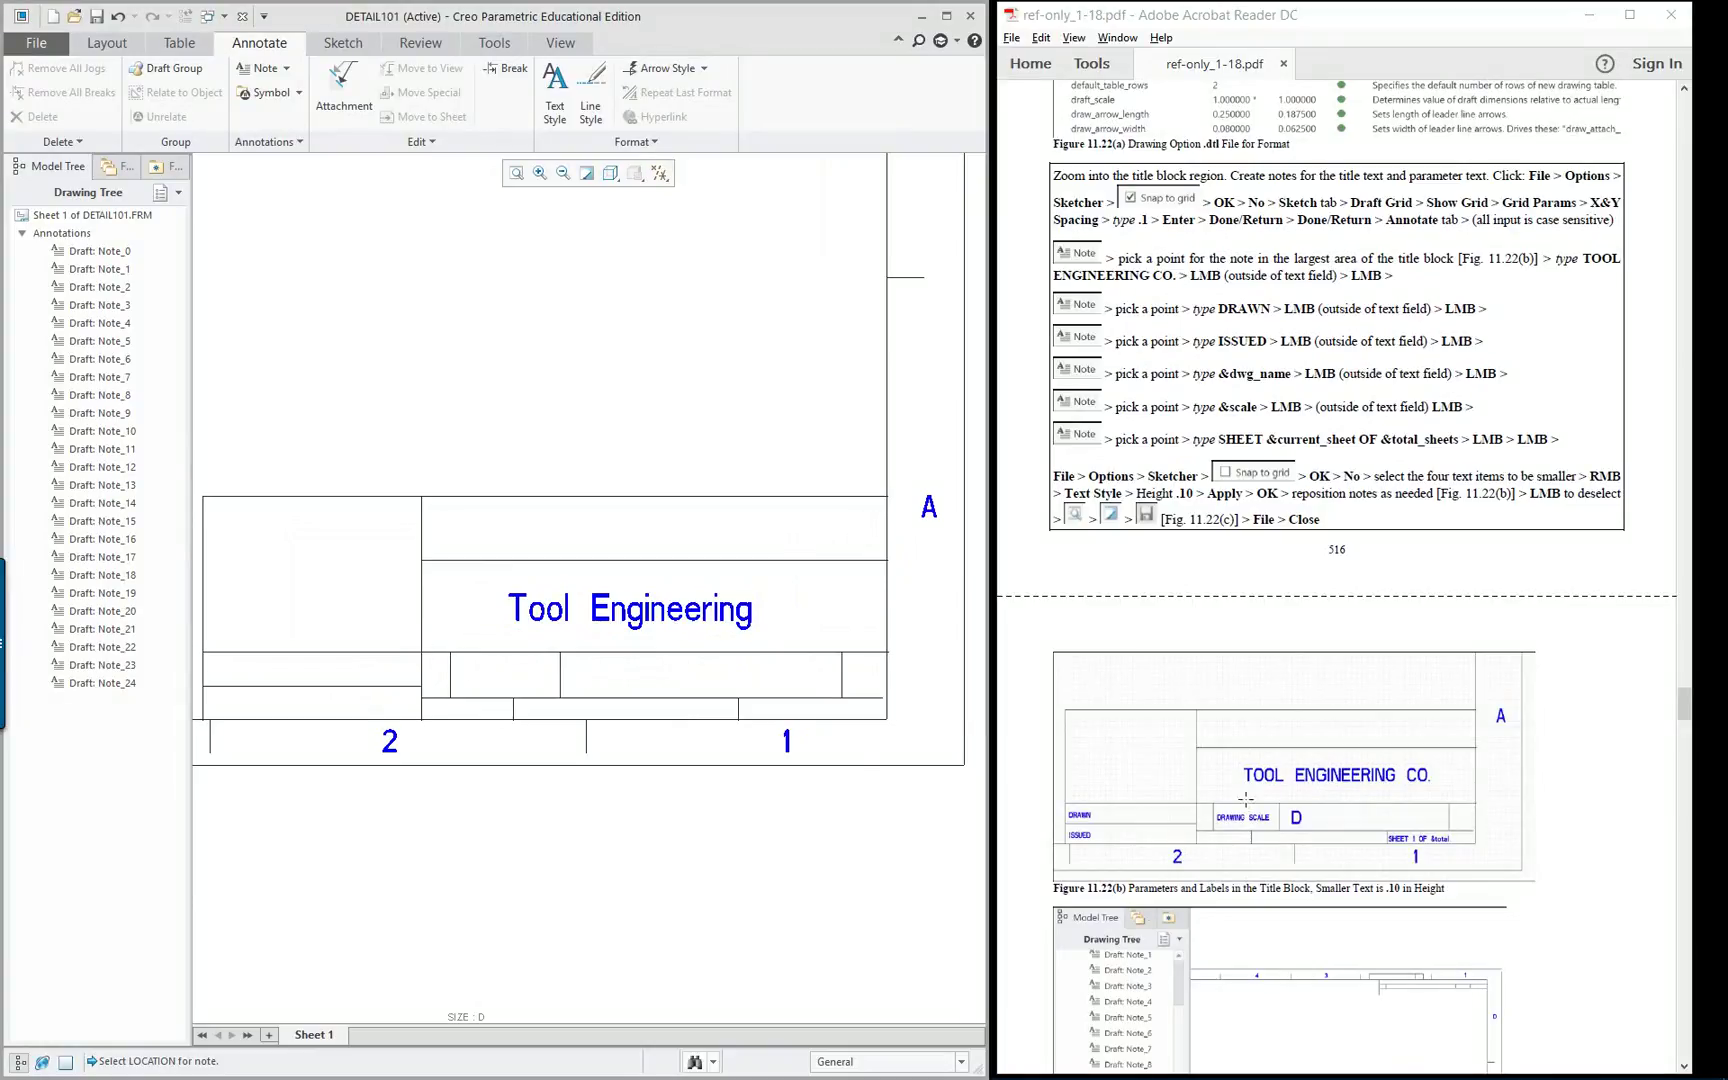
{"action": "left_click", "coordinate": [260, 68]}
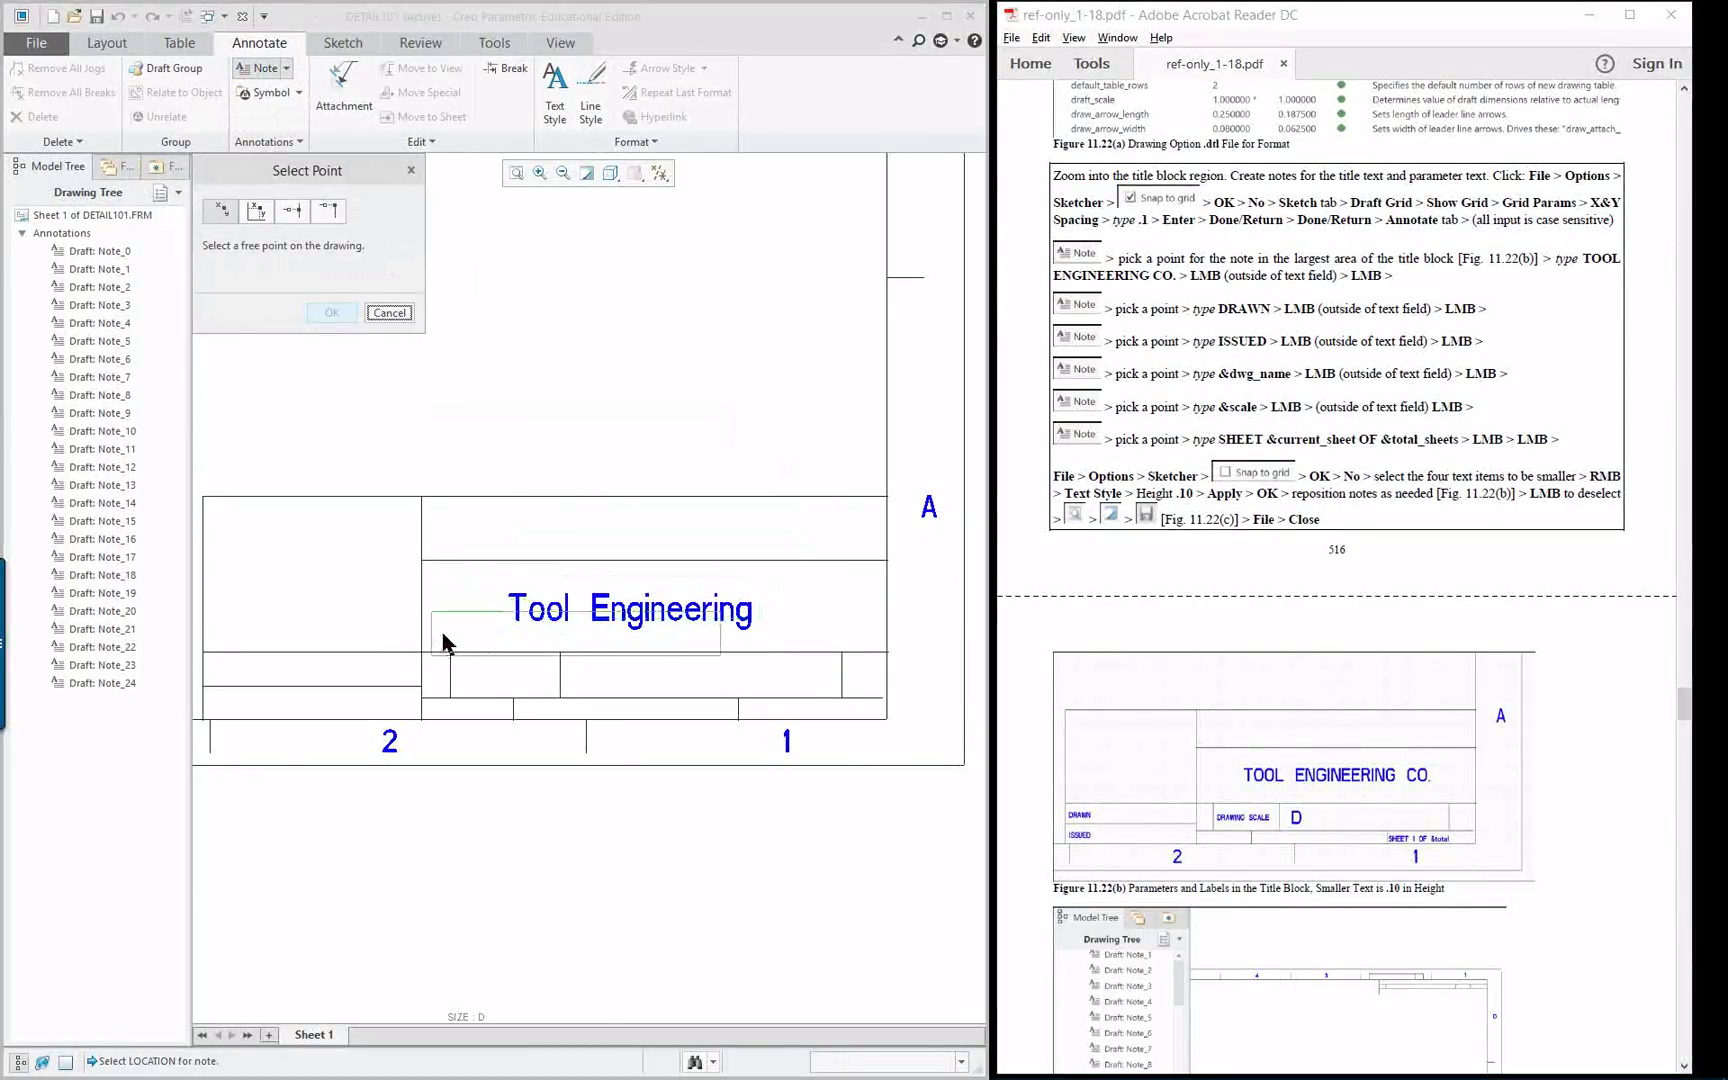
{"action": "left_click", "coordinate": [216, 667]}
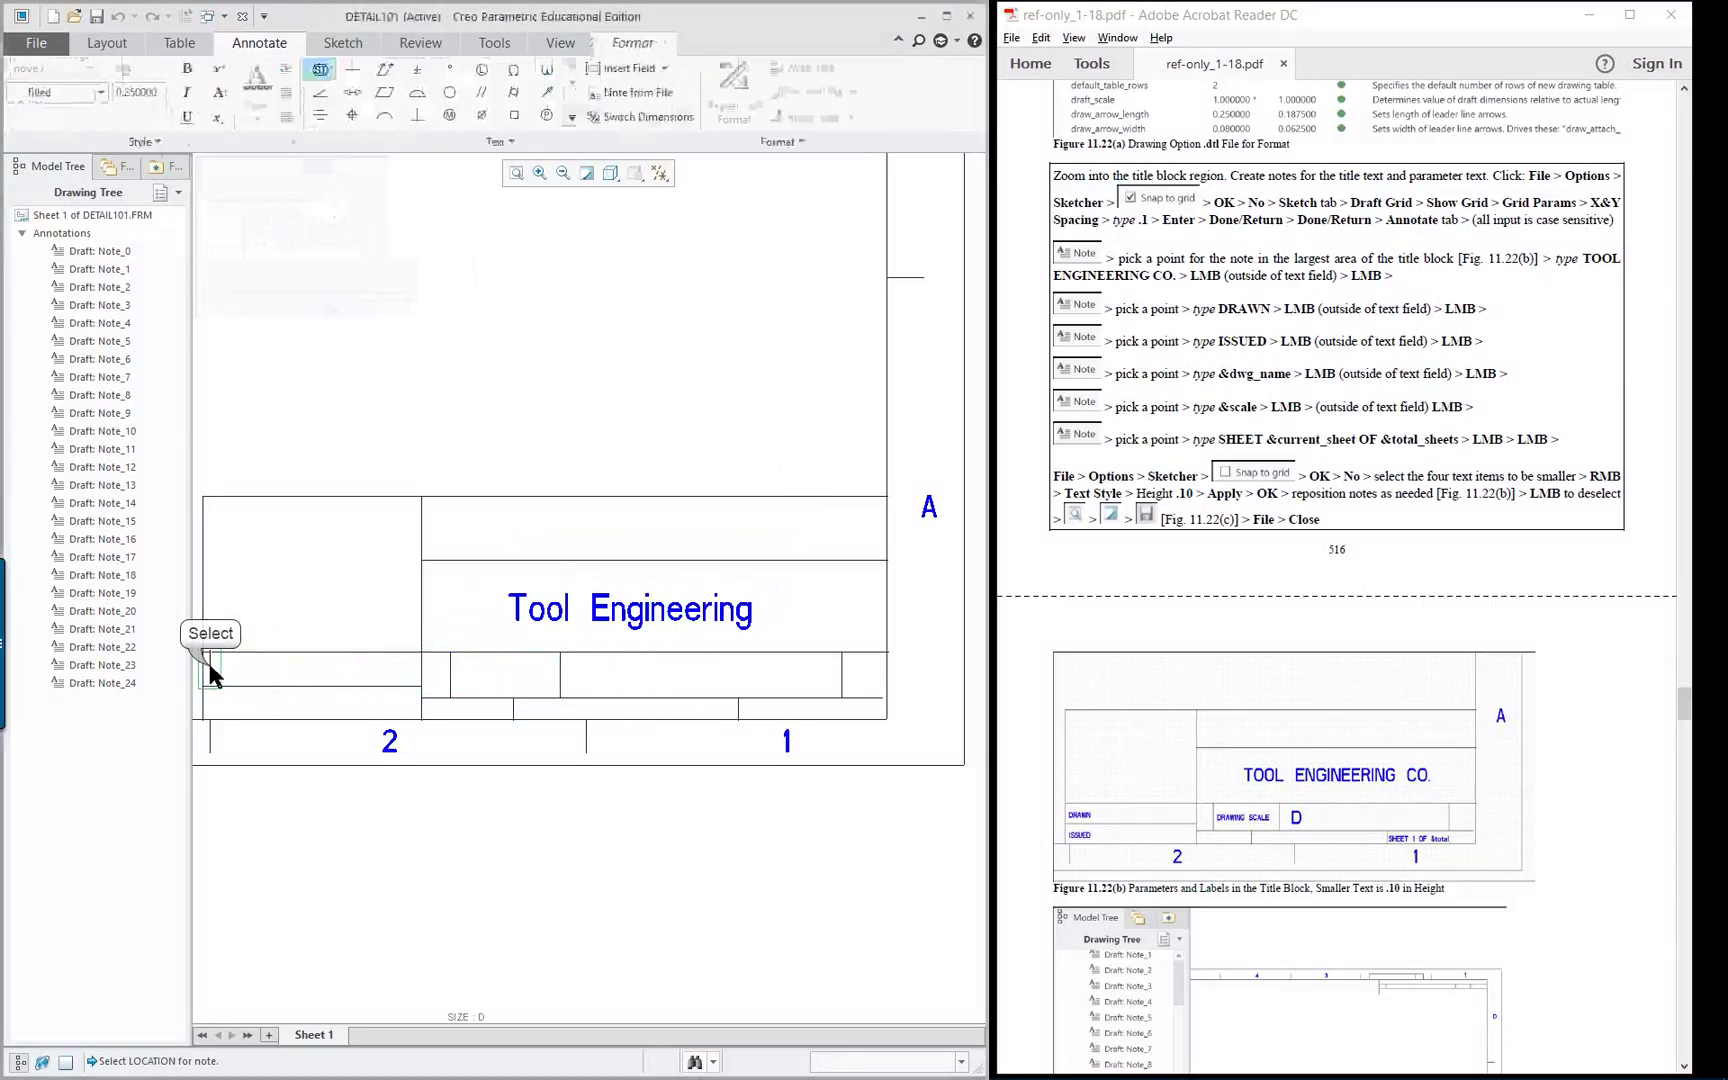
{"action": "type", "text": "DRAWN"}
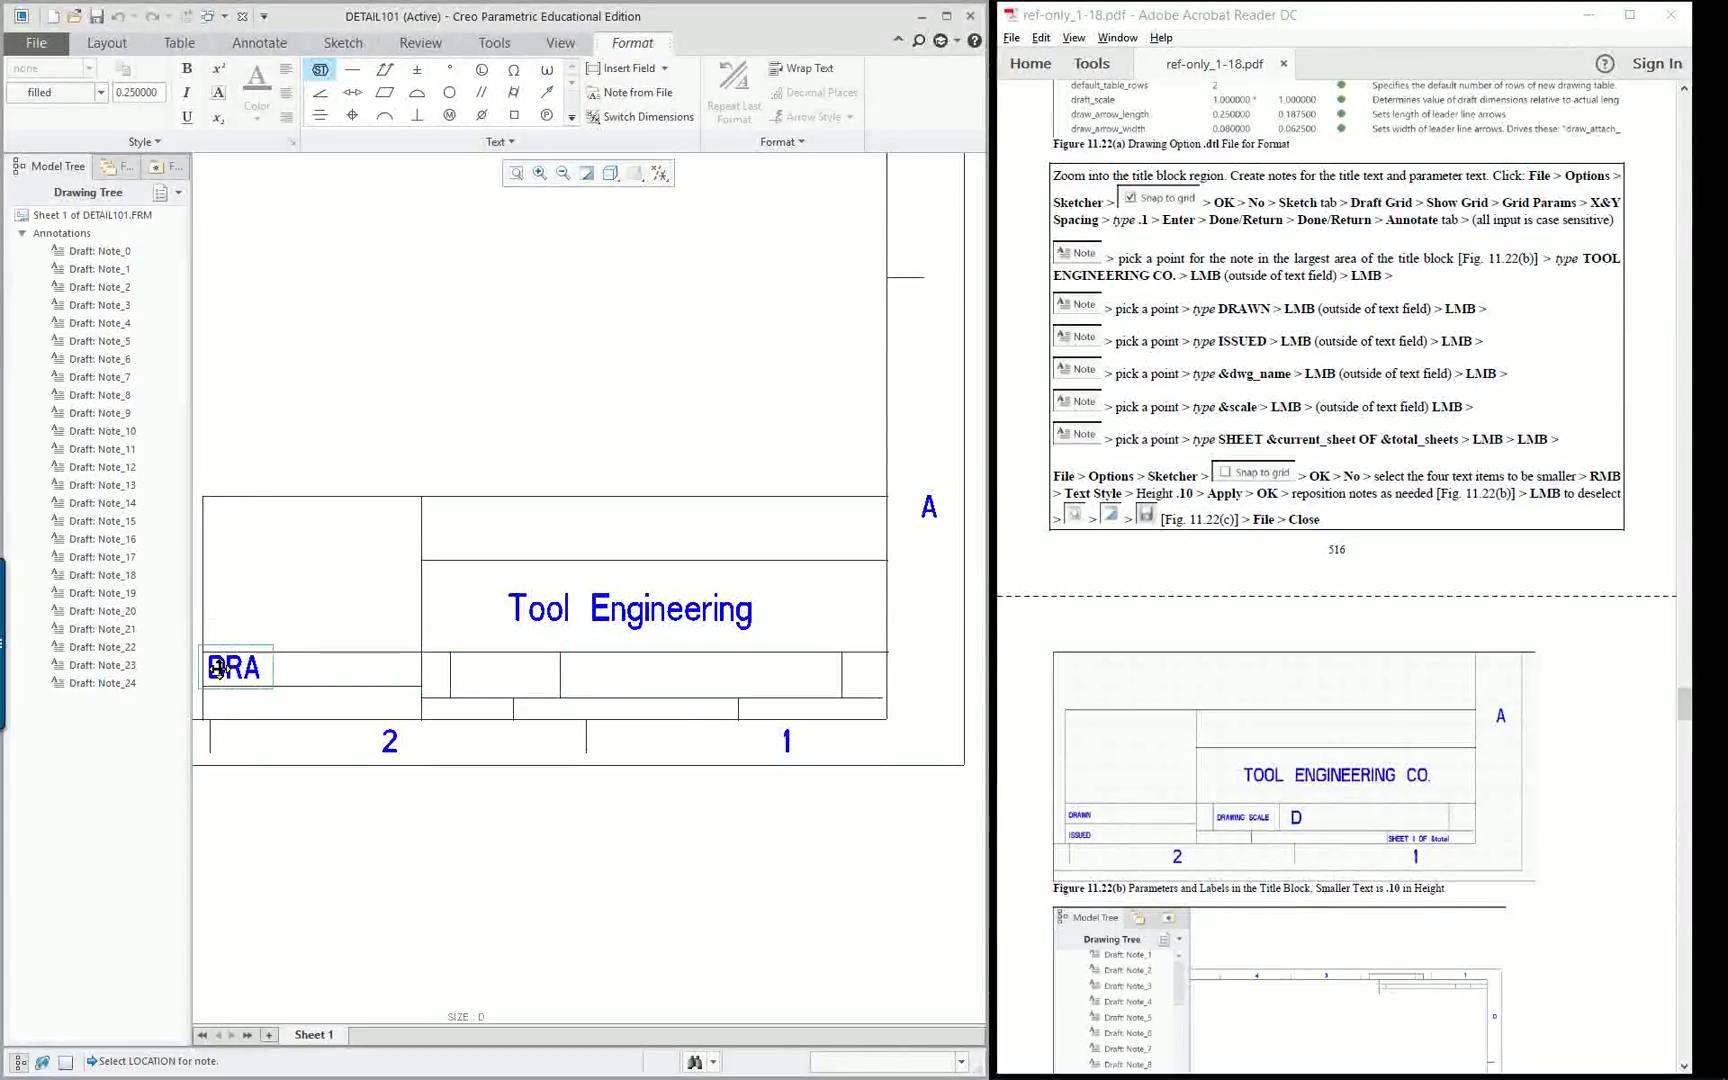
{"action": "left_click", "coordinate": [246, 750]}
{"action": "double_click", "coordinate": [272, 797]}
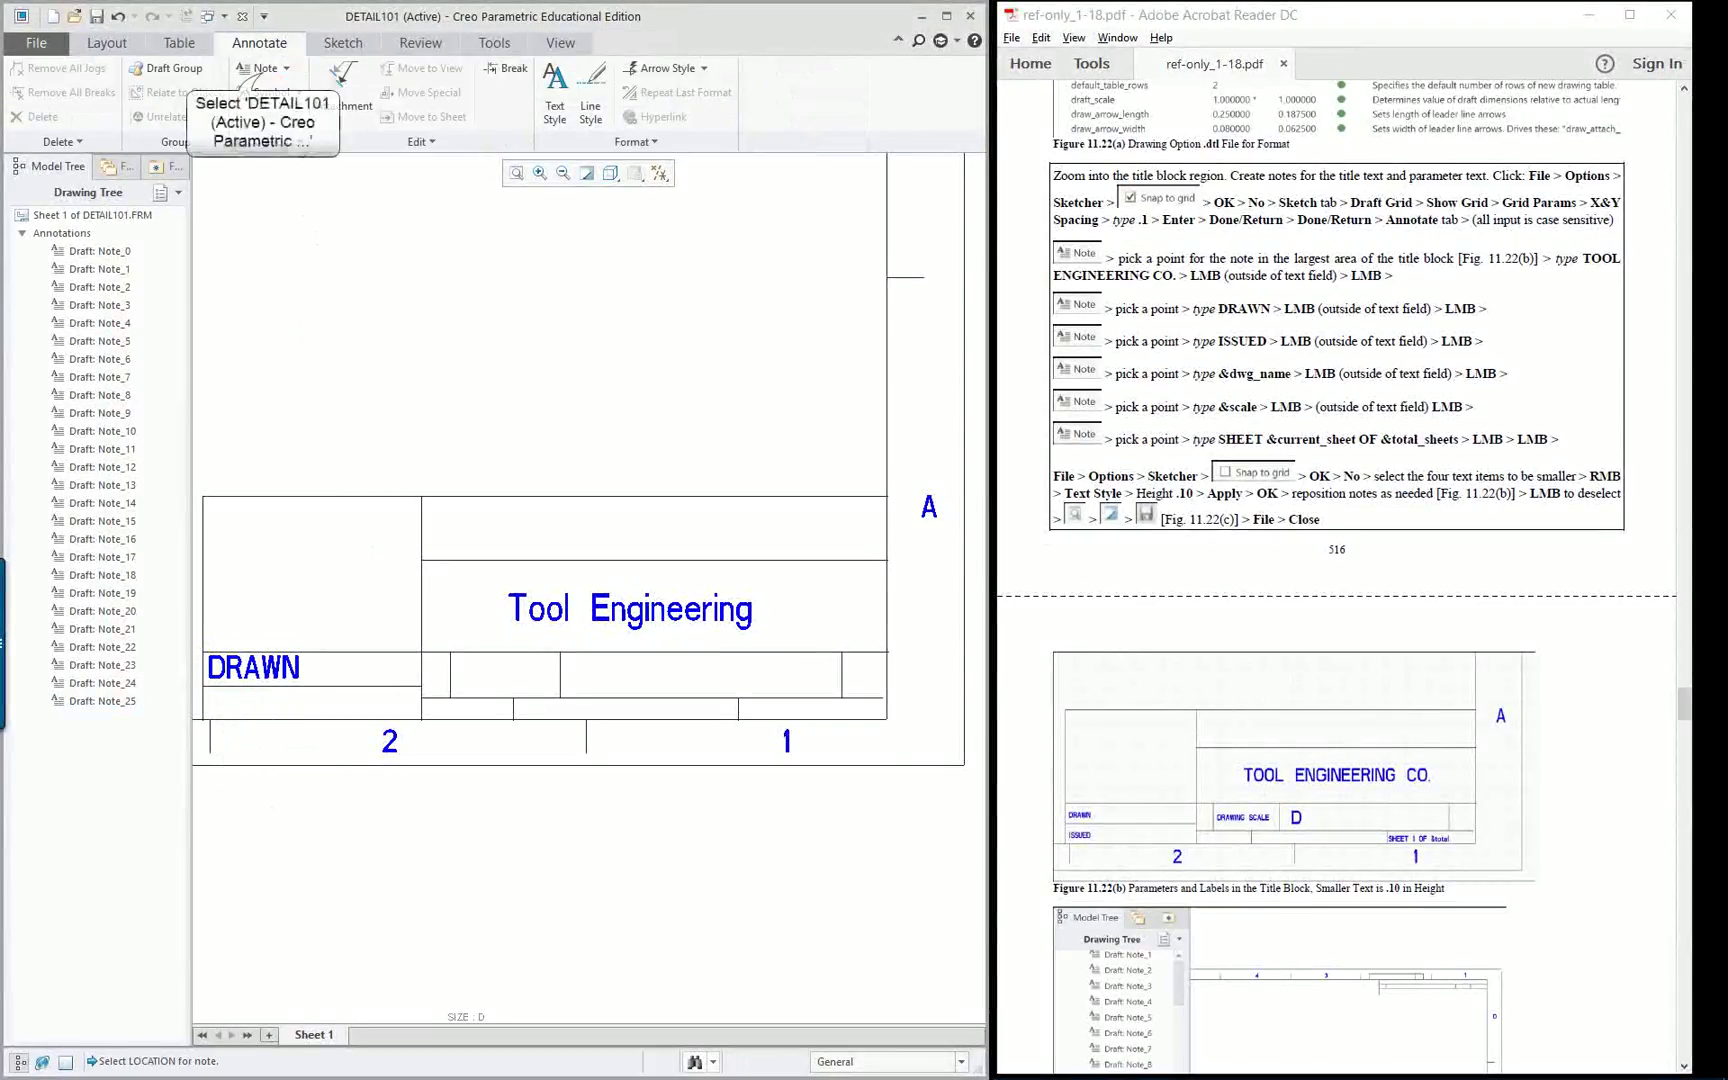
Add a note reading "Issued" in the narrow title block cell directly below the DRAWN note.
{"action": "left_click", "coordinate": [258, 68]}
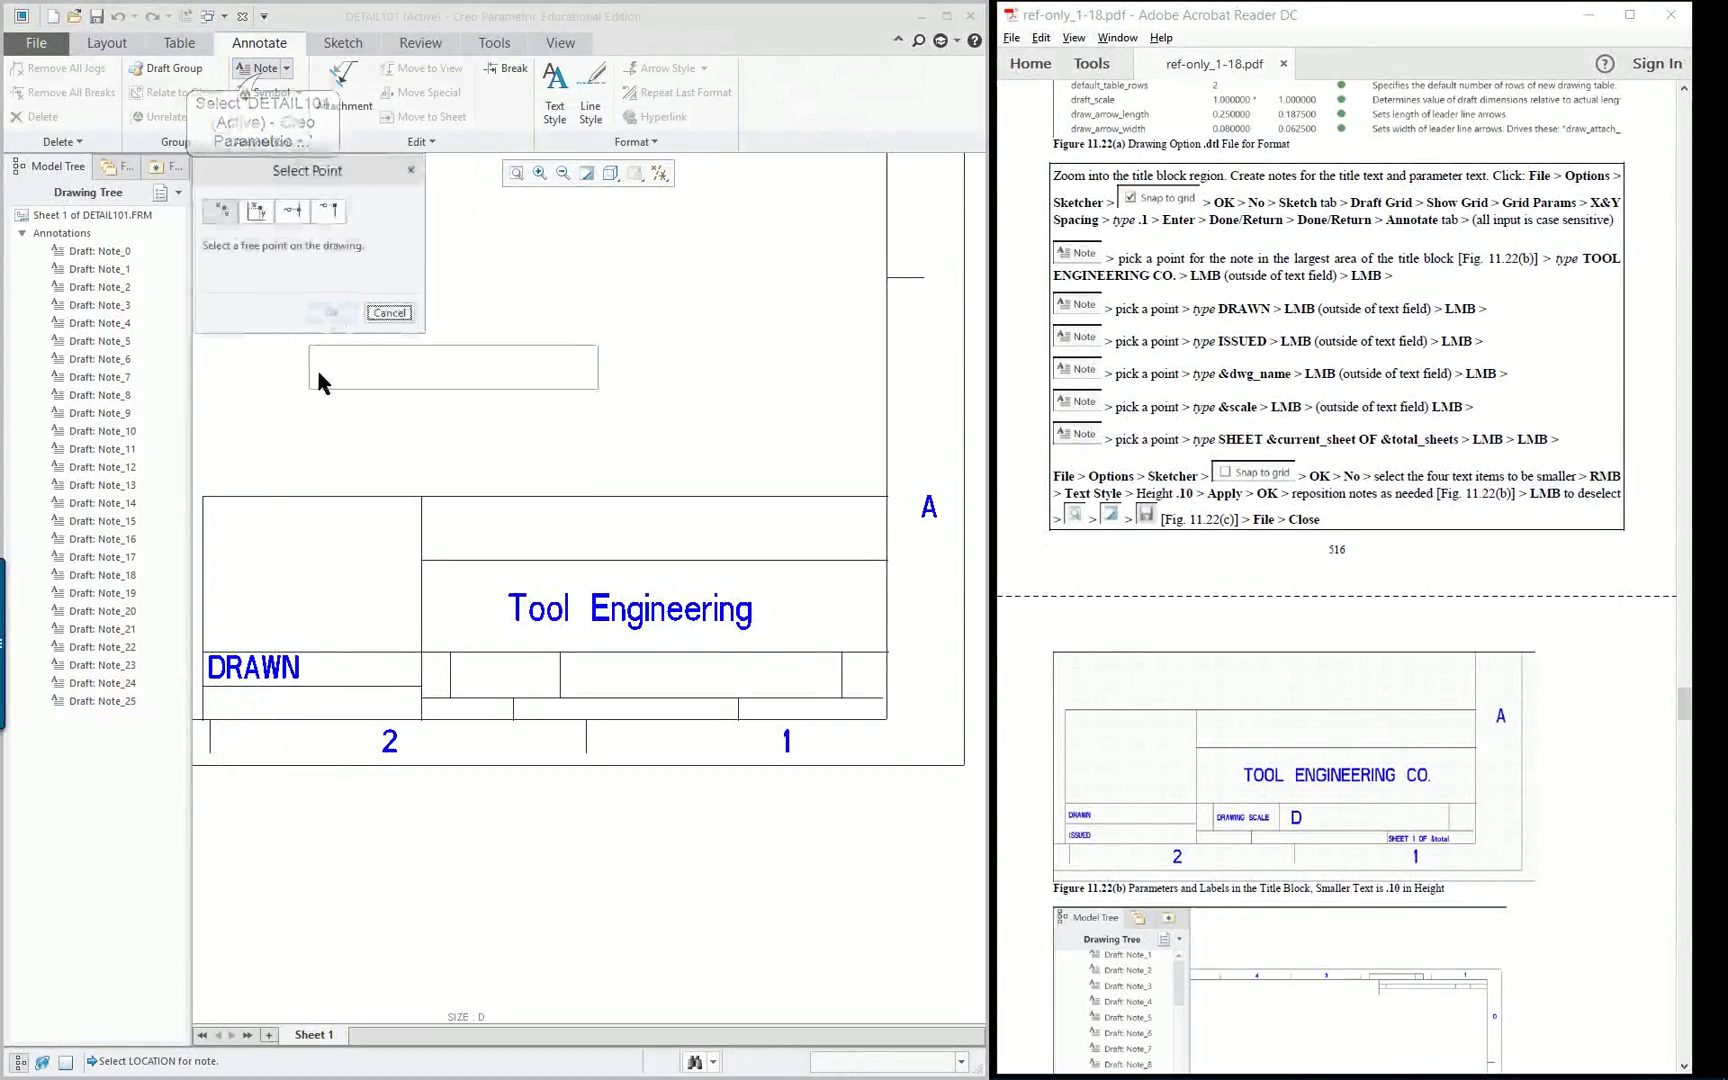
{"action": "left_click", "coordinate": [214, 710]}
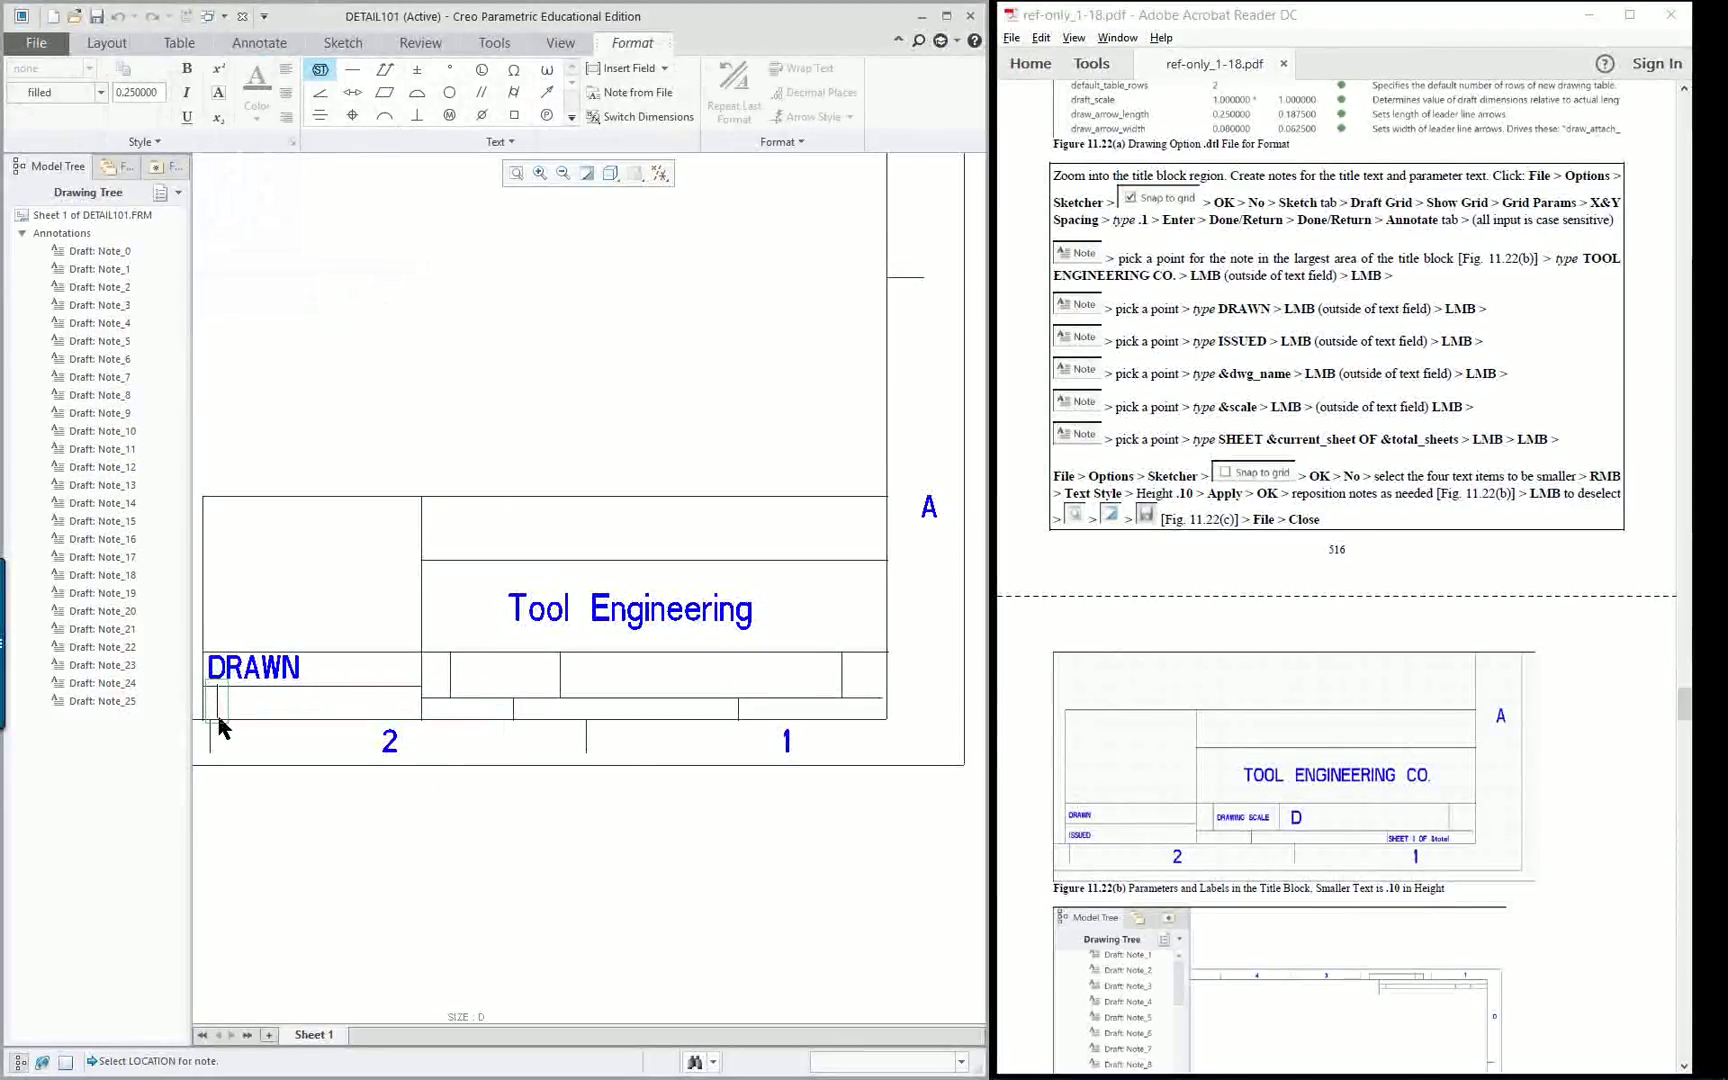
{"action": "type", "text": "Issued"}
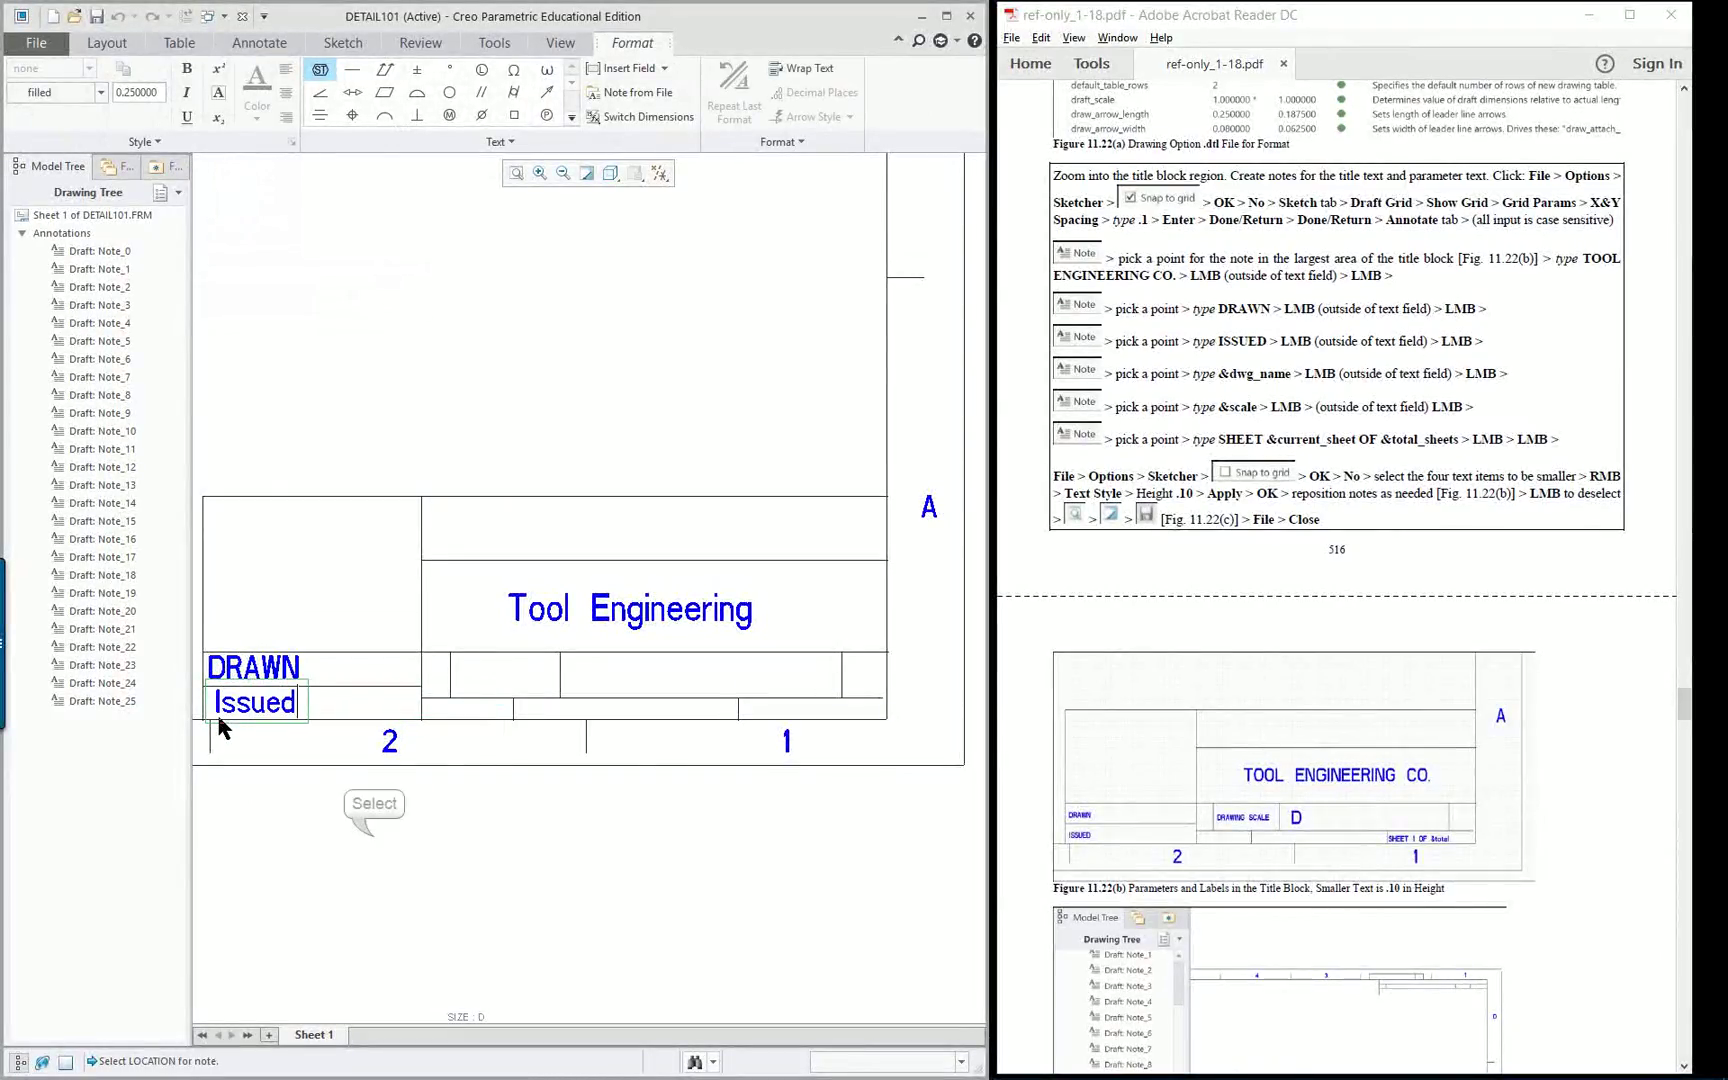
{"action": "left_click", "coordinate": [373, 845]}
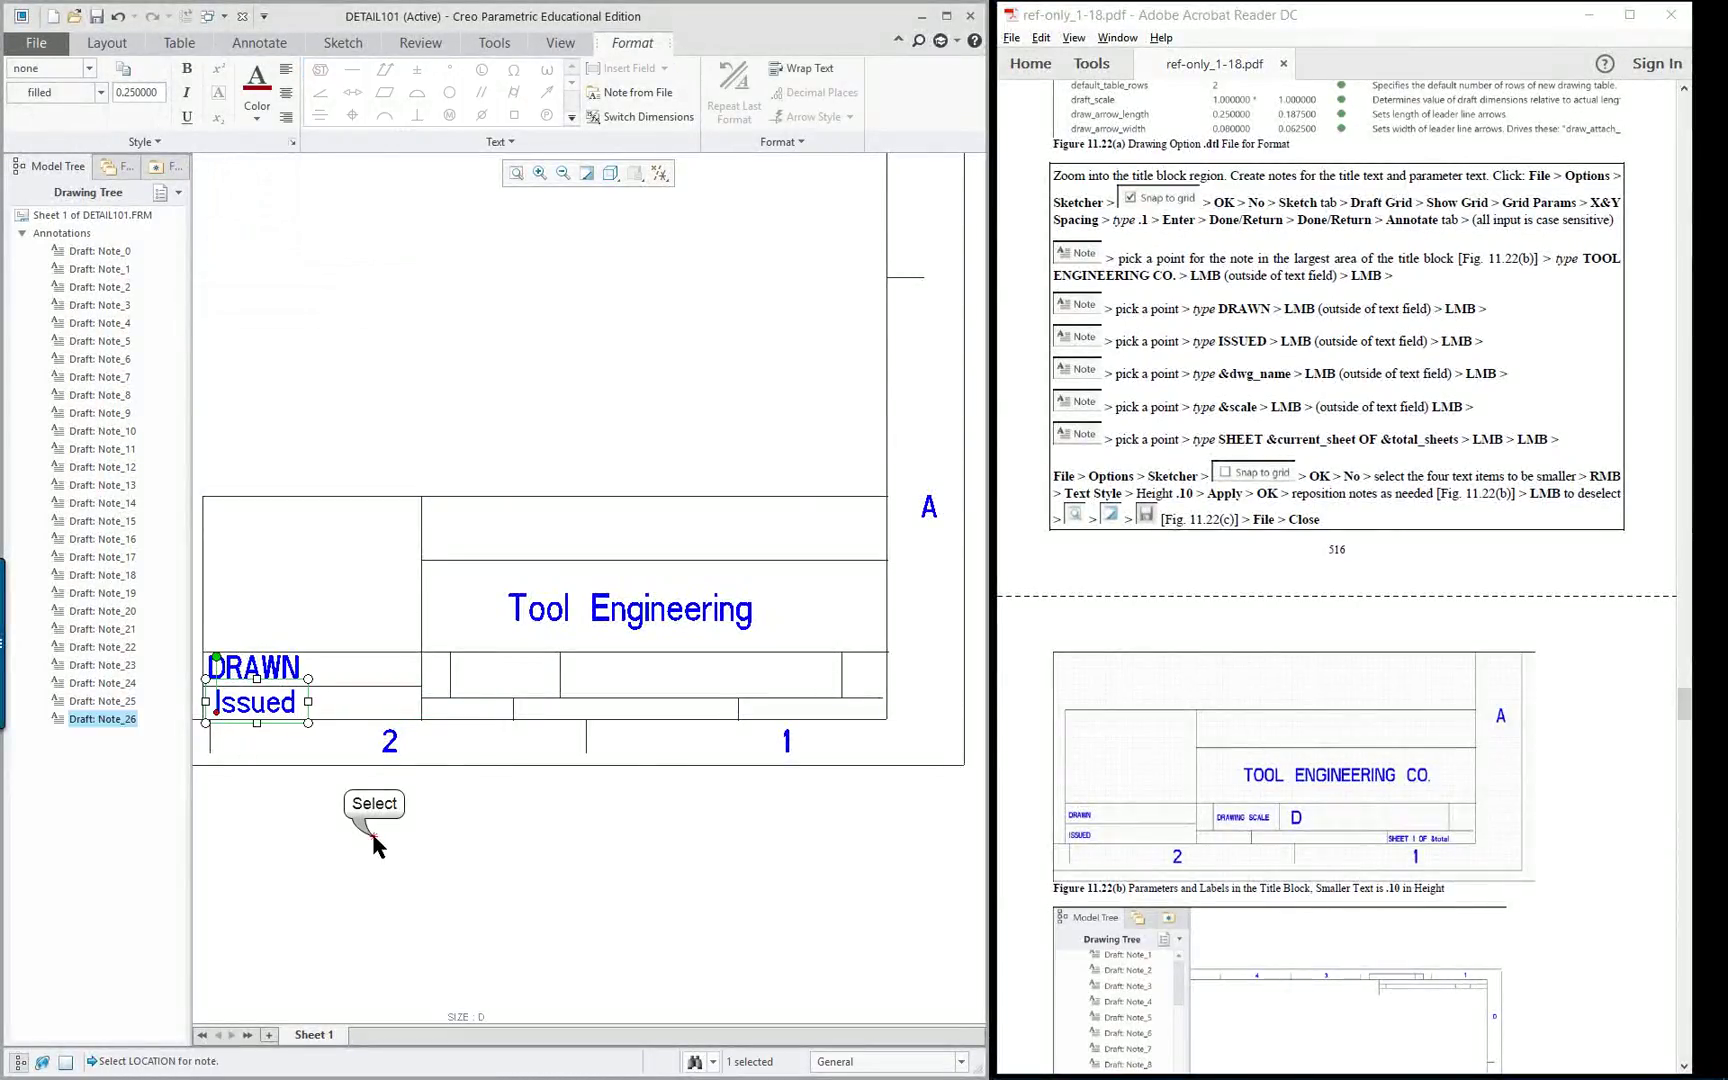
{"action": "left_click", "coordinate": [289, 790]}
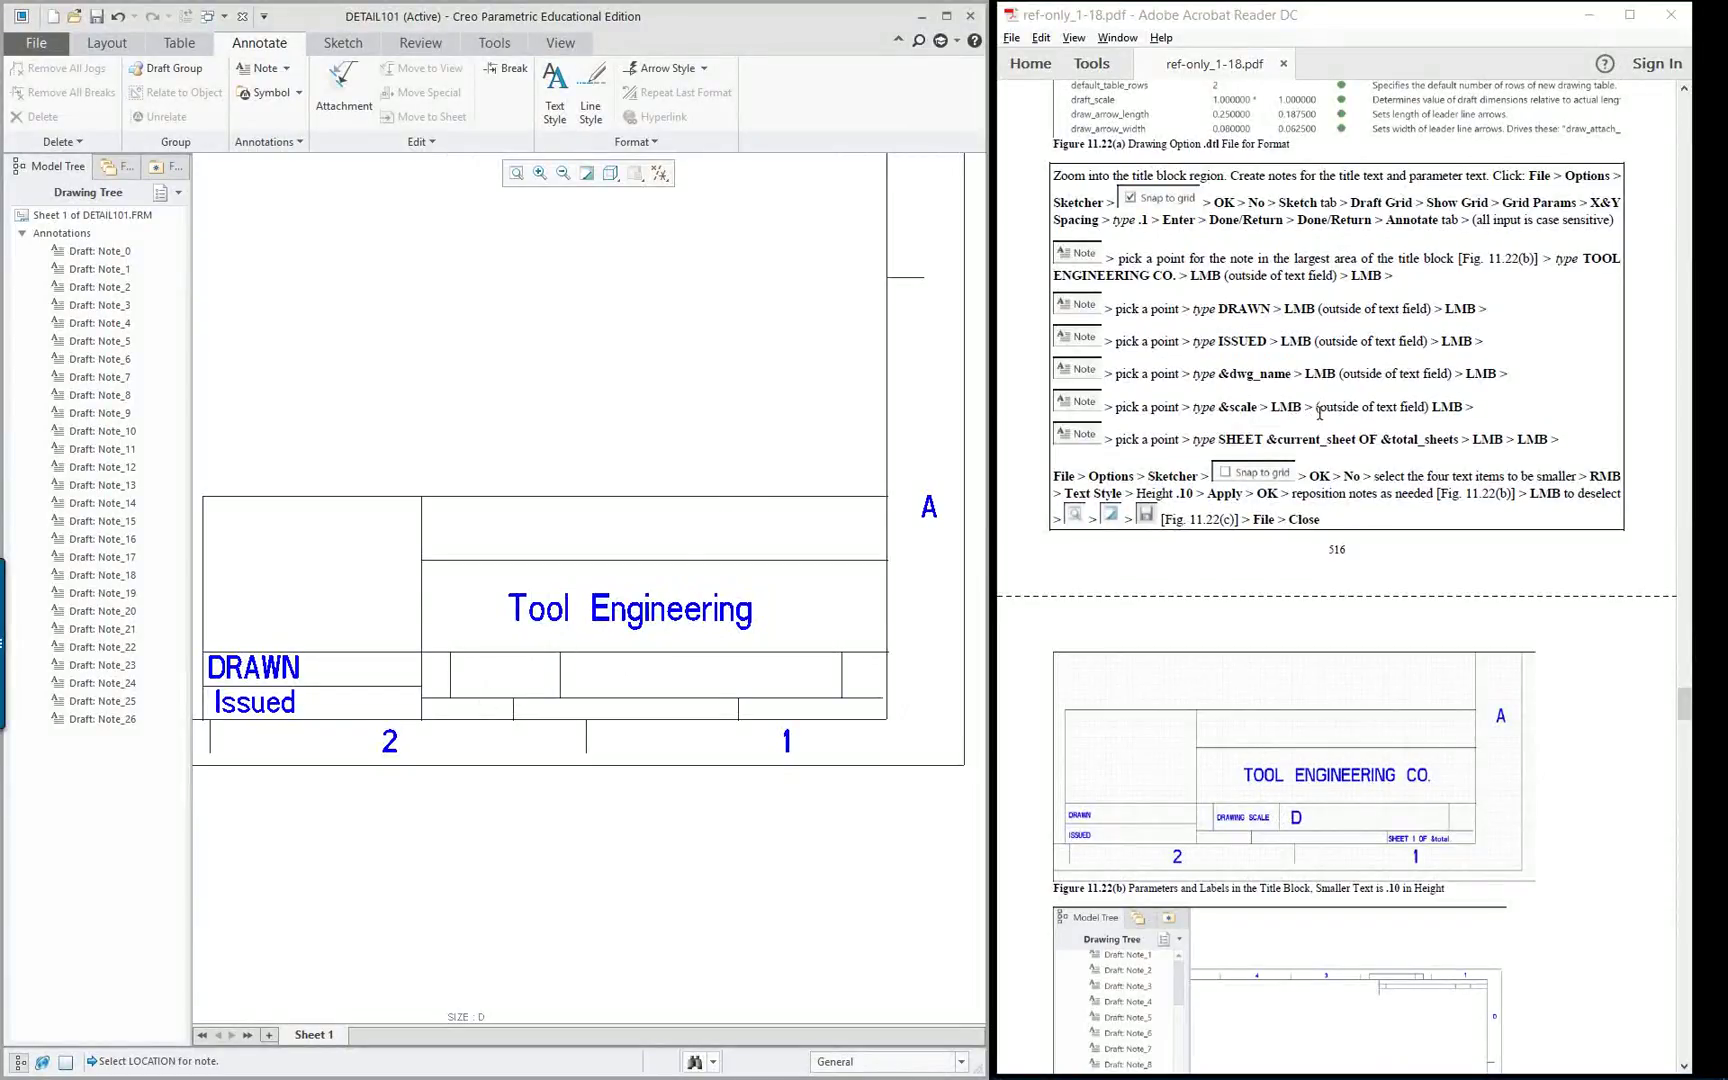
Examine the PDF instructions for the &dwg_name and &scale parameter notes in the title block.
{"action": "left_click", "coordinate": [1261, 407]}
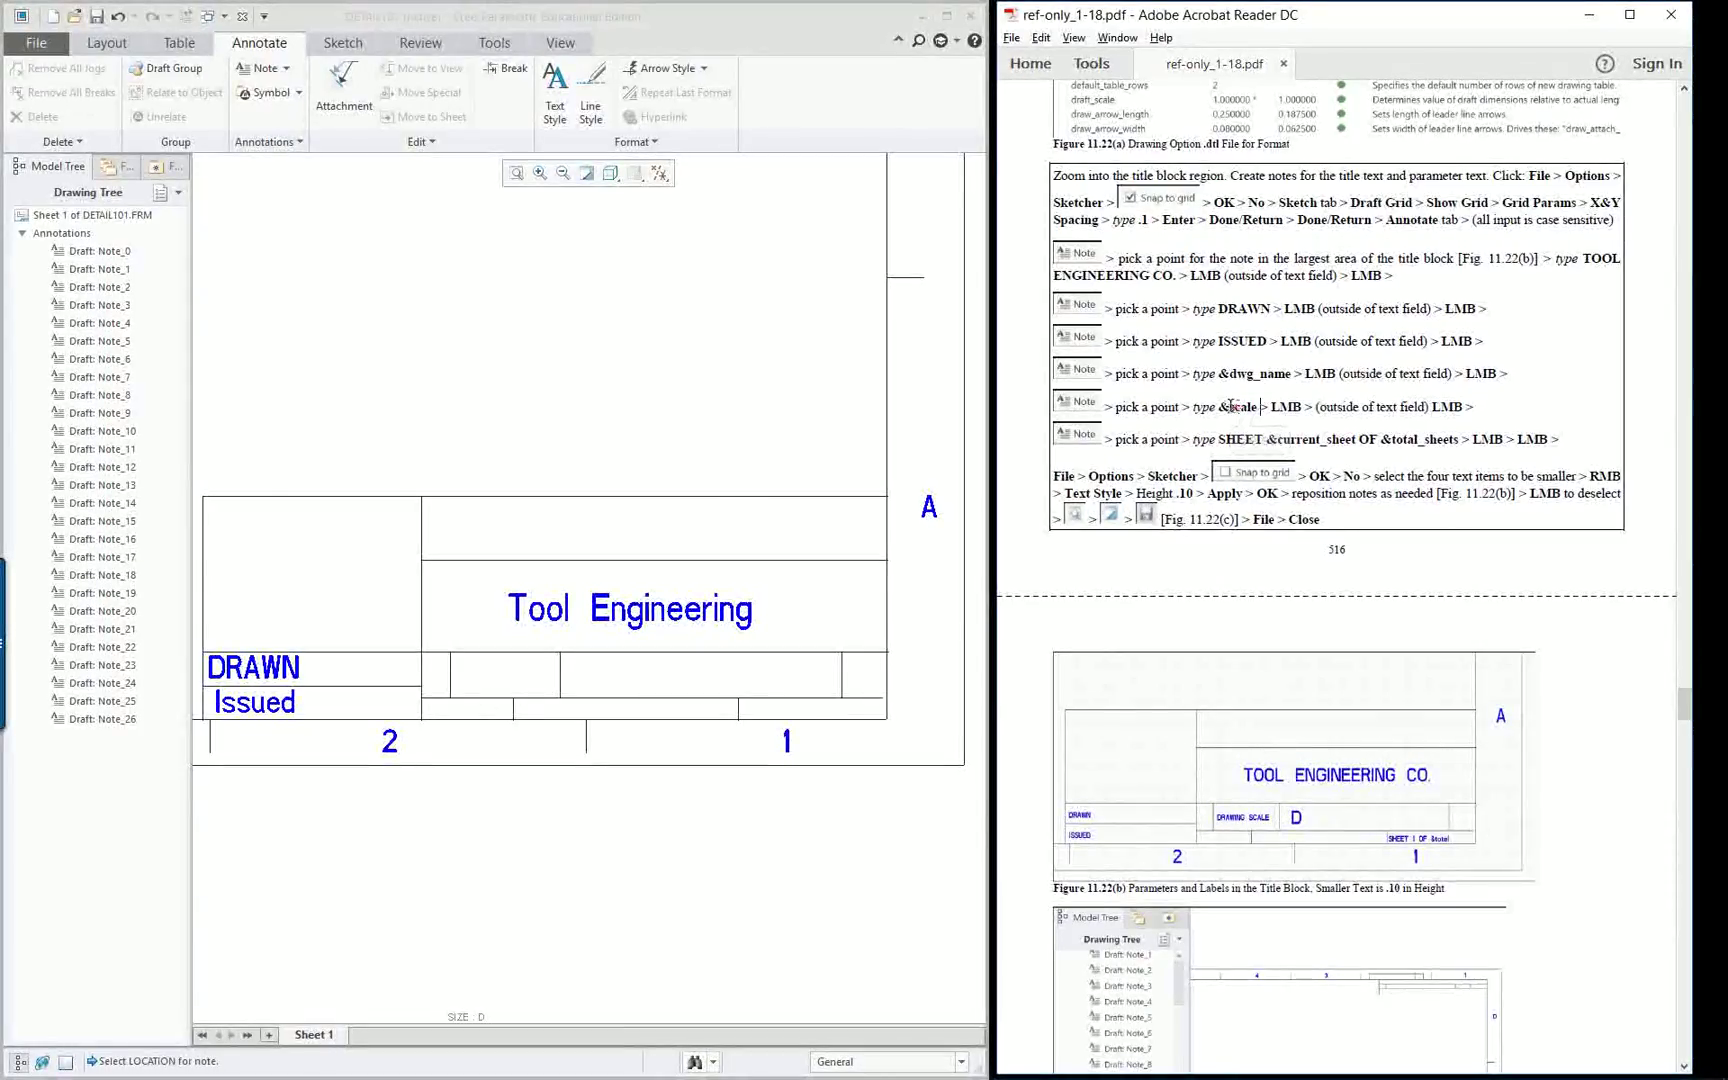
{"action": "double_click", "coordinate": [1258, 404]}
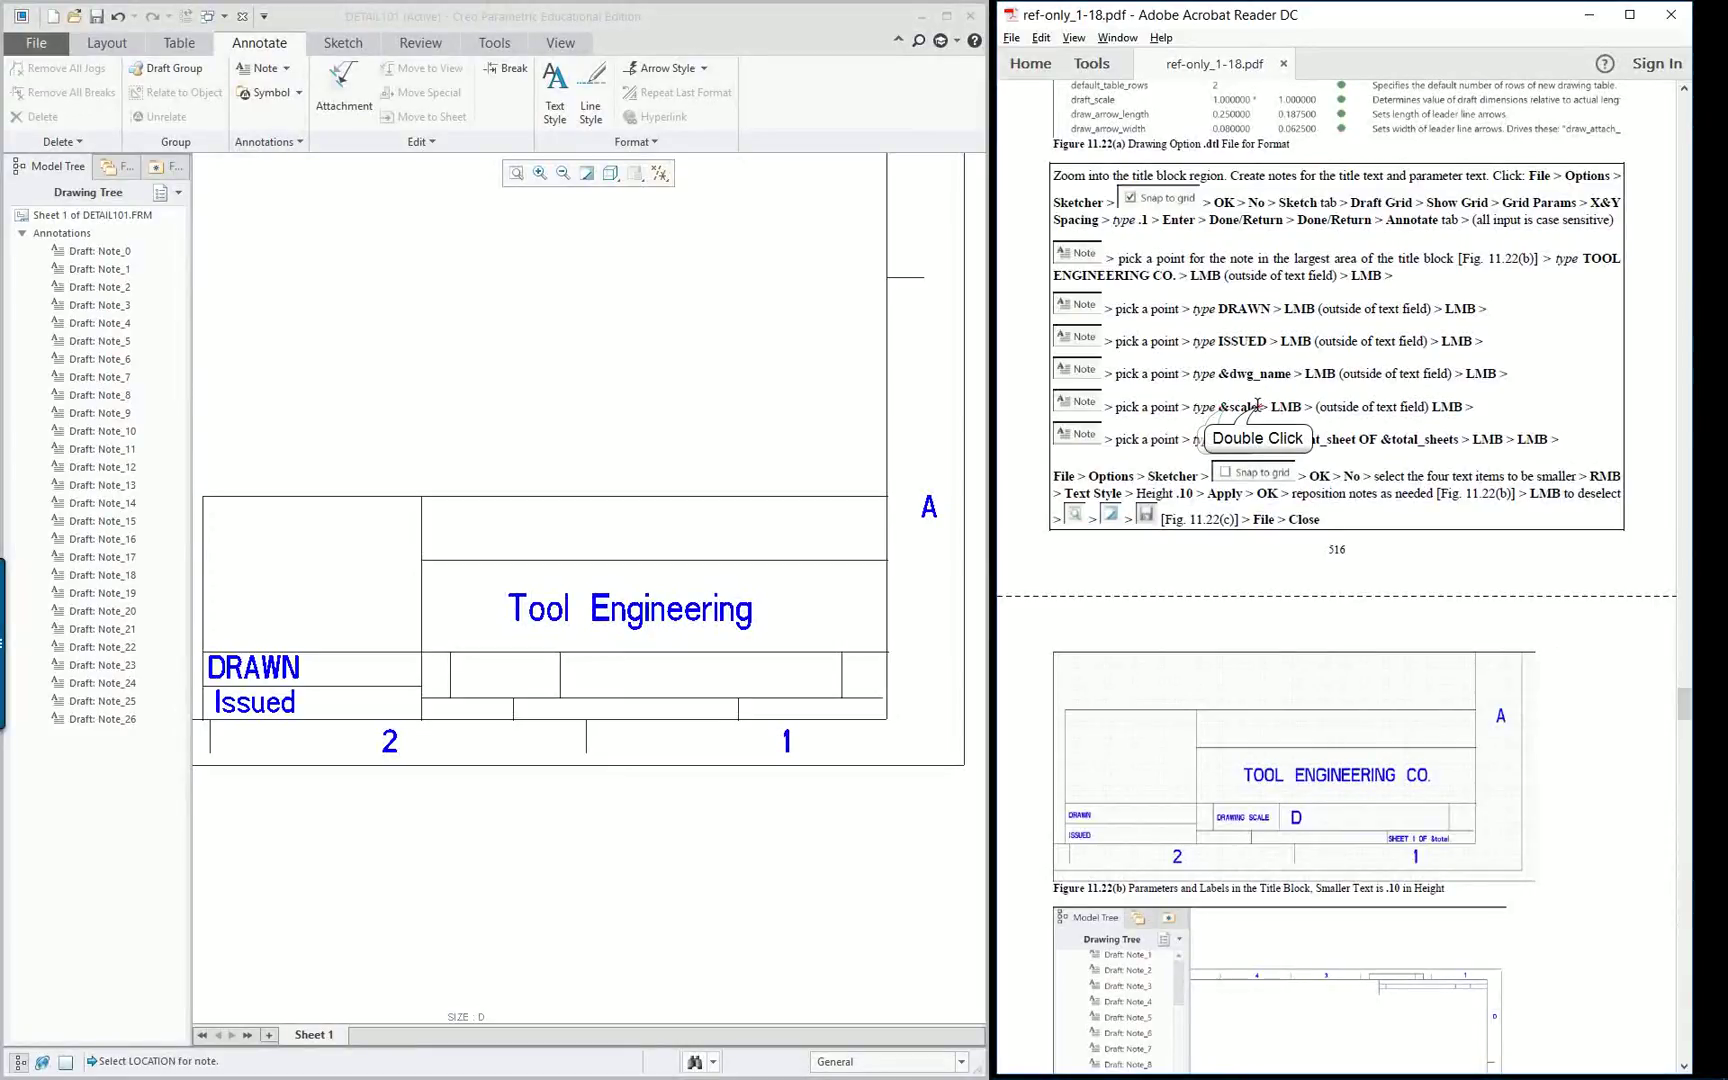
{"action": "left_click", "coordinate": [1250, 407]}
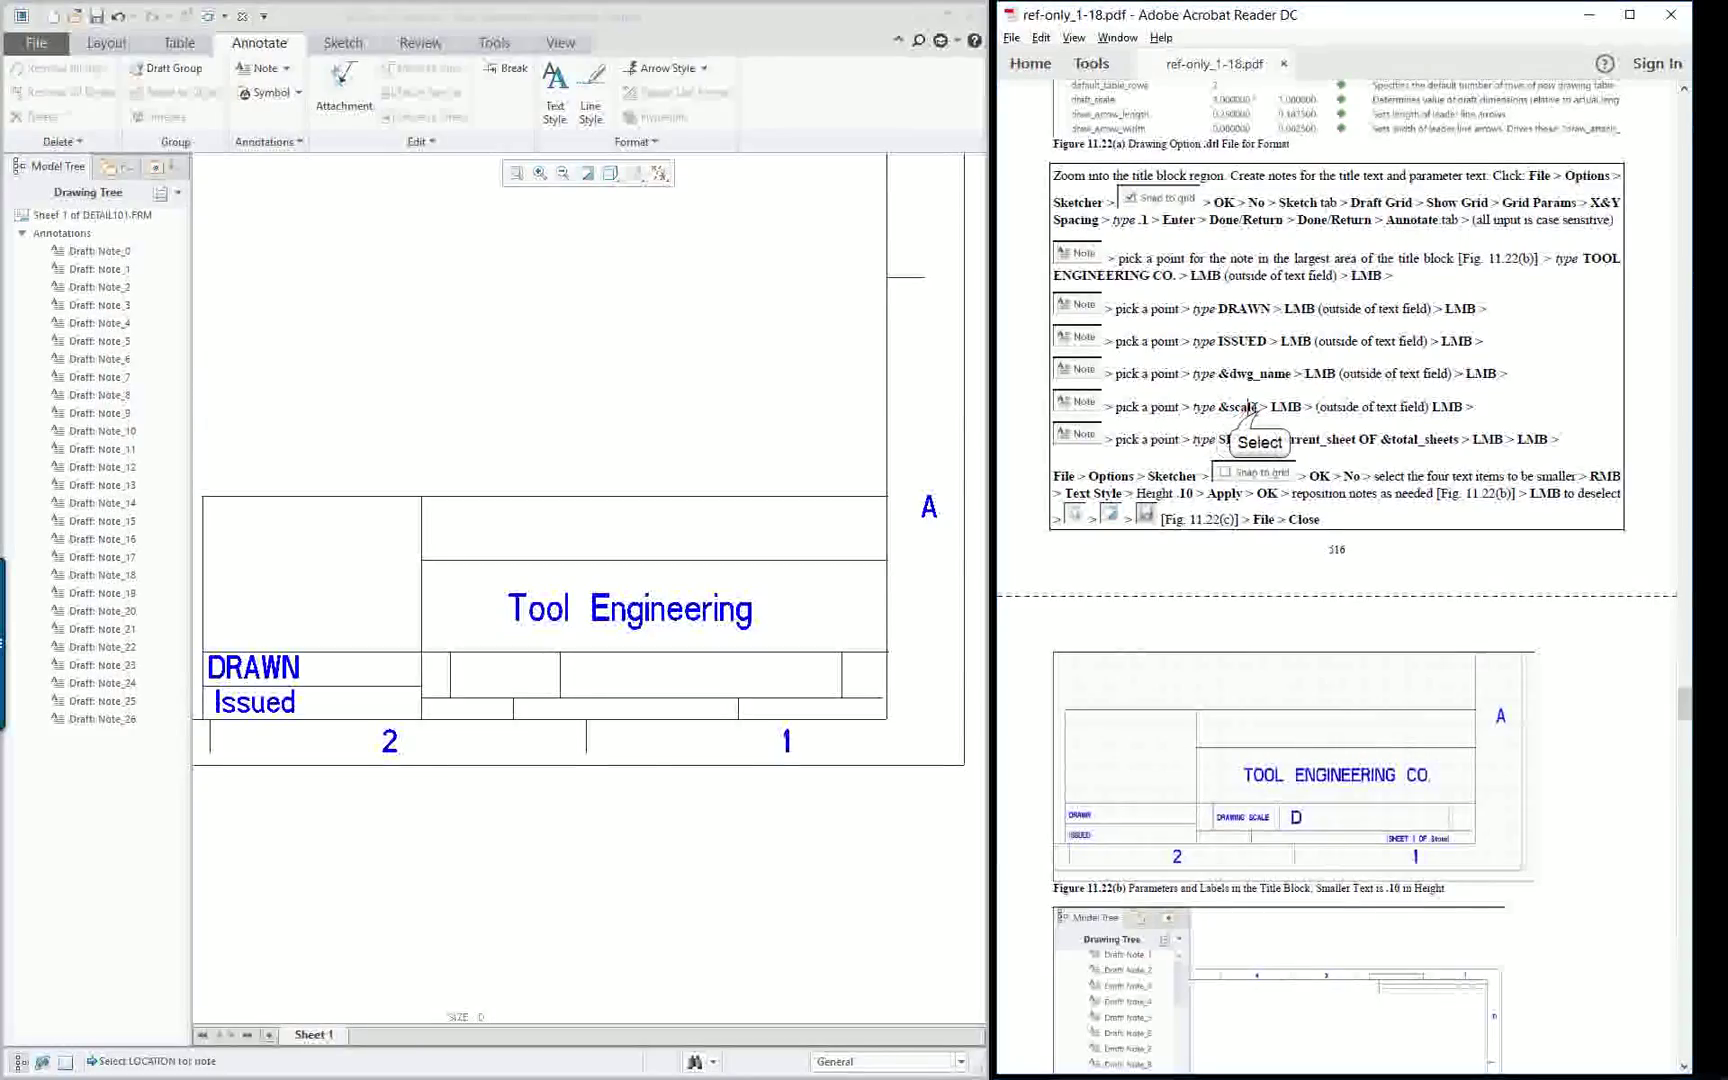
{"action": "double_click", "coordinate": [1221, 407]}
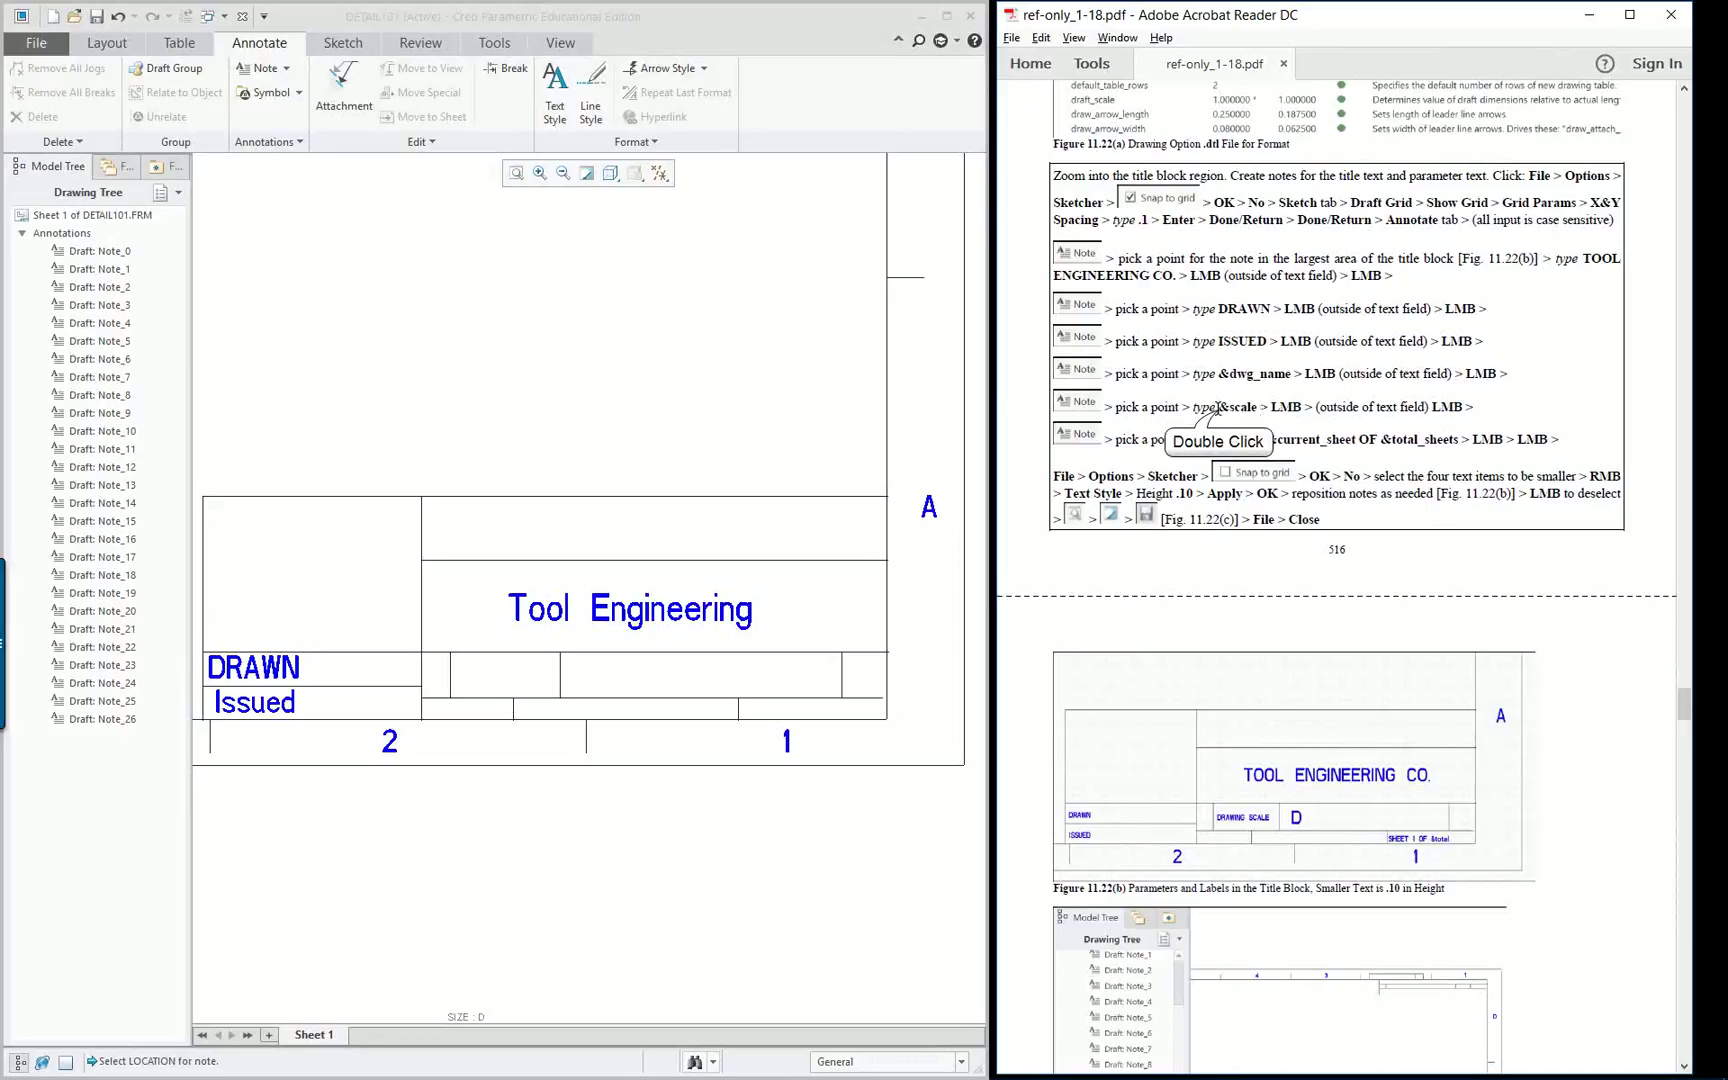
{"action": "scroll", "coordinate": [1236, 408], "scroll_direction": "down", "scroll_amount": 1}
{"action": "scroll", "coordinate": [1240, 408], "scroll_direction": "up", "scroll_amount": 1}
{"action": "left_click", "coordinate": [1258, 408]}
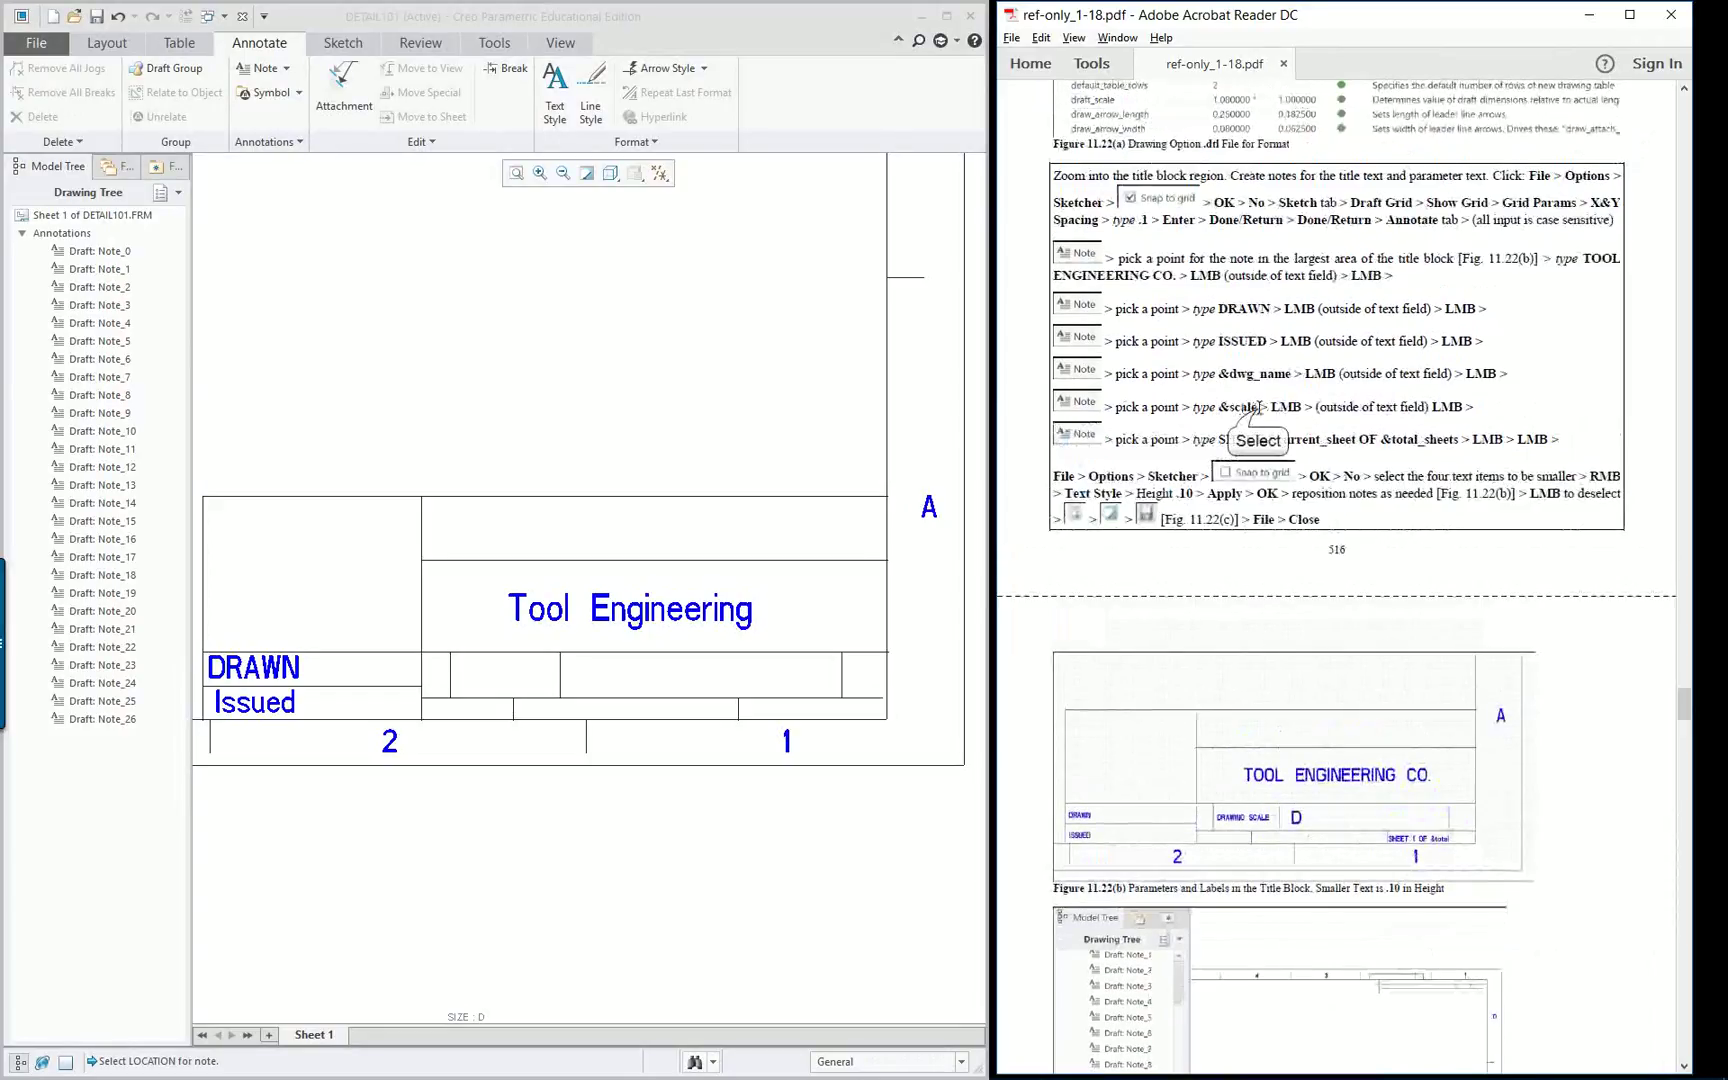
{"action": "left_click", "coordinate": [1290, 374]}
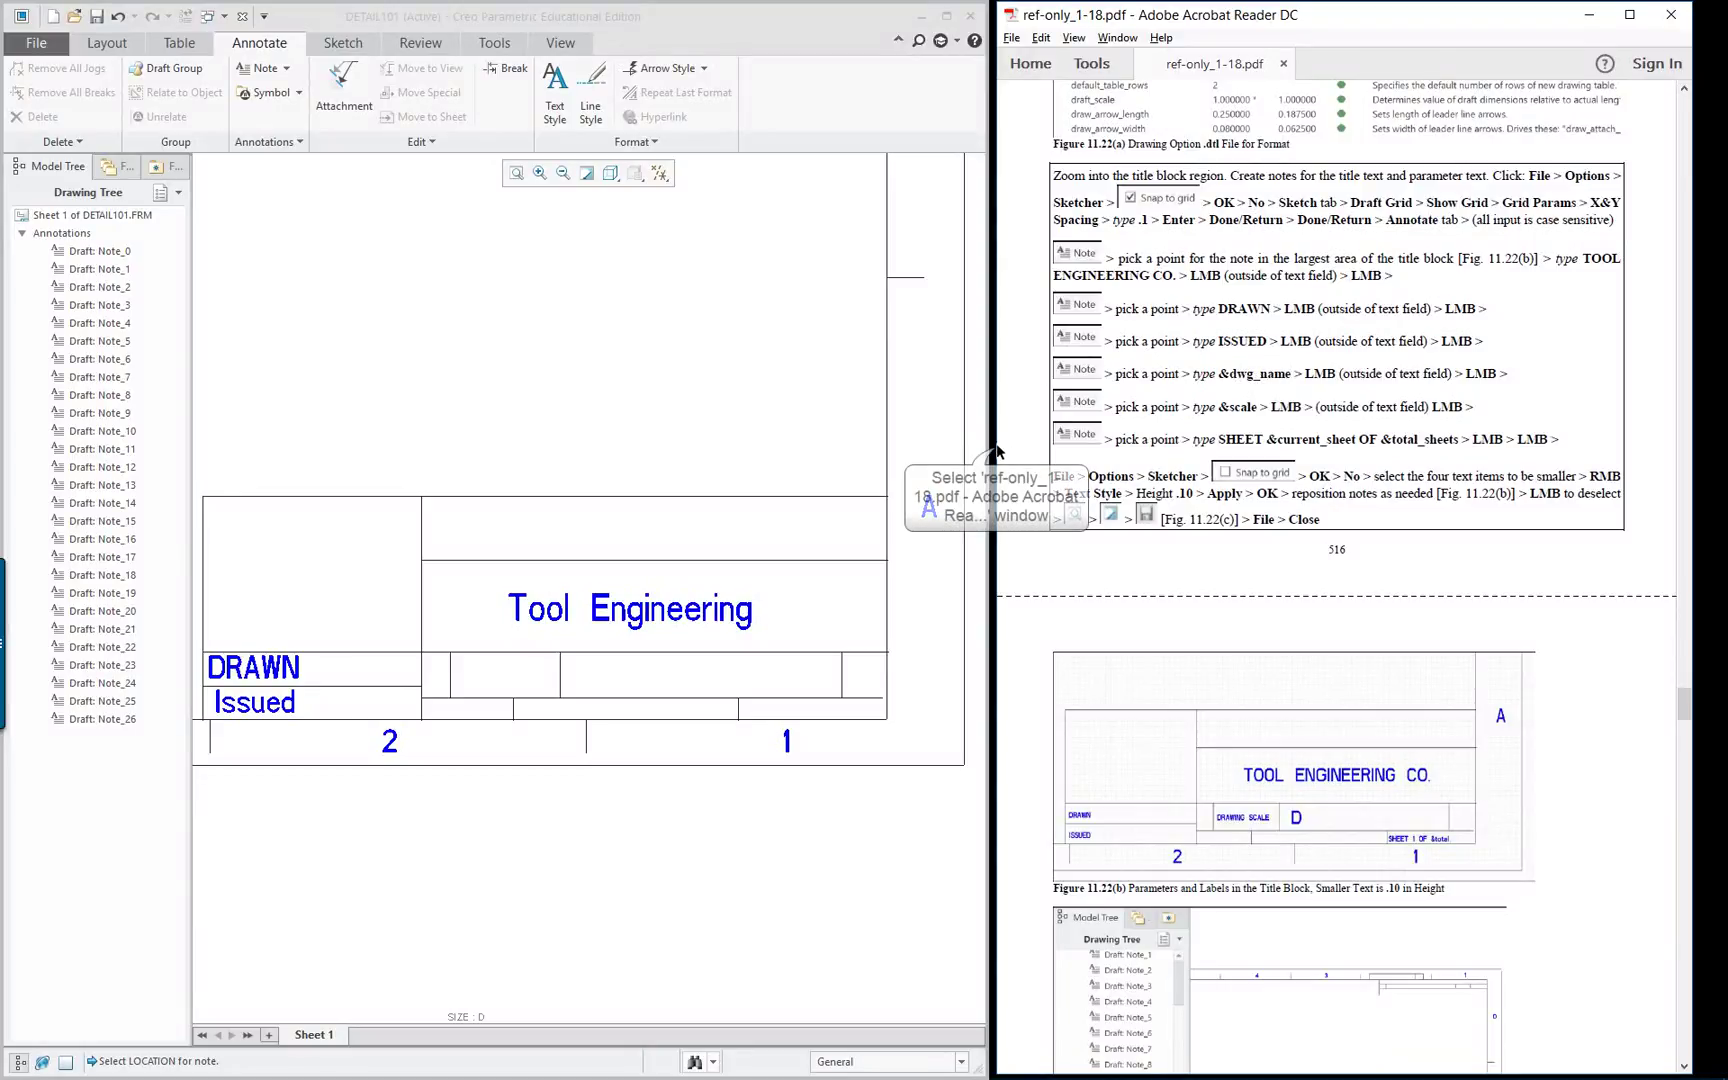
Examine the PDF instructions for the sheet numbering note and the &scale note.
{"action": "left_click_drag", "start_coordinate": [997, 450], "coordinate": [992, 452]}
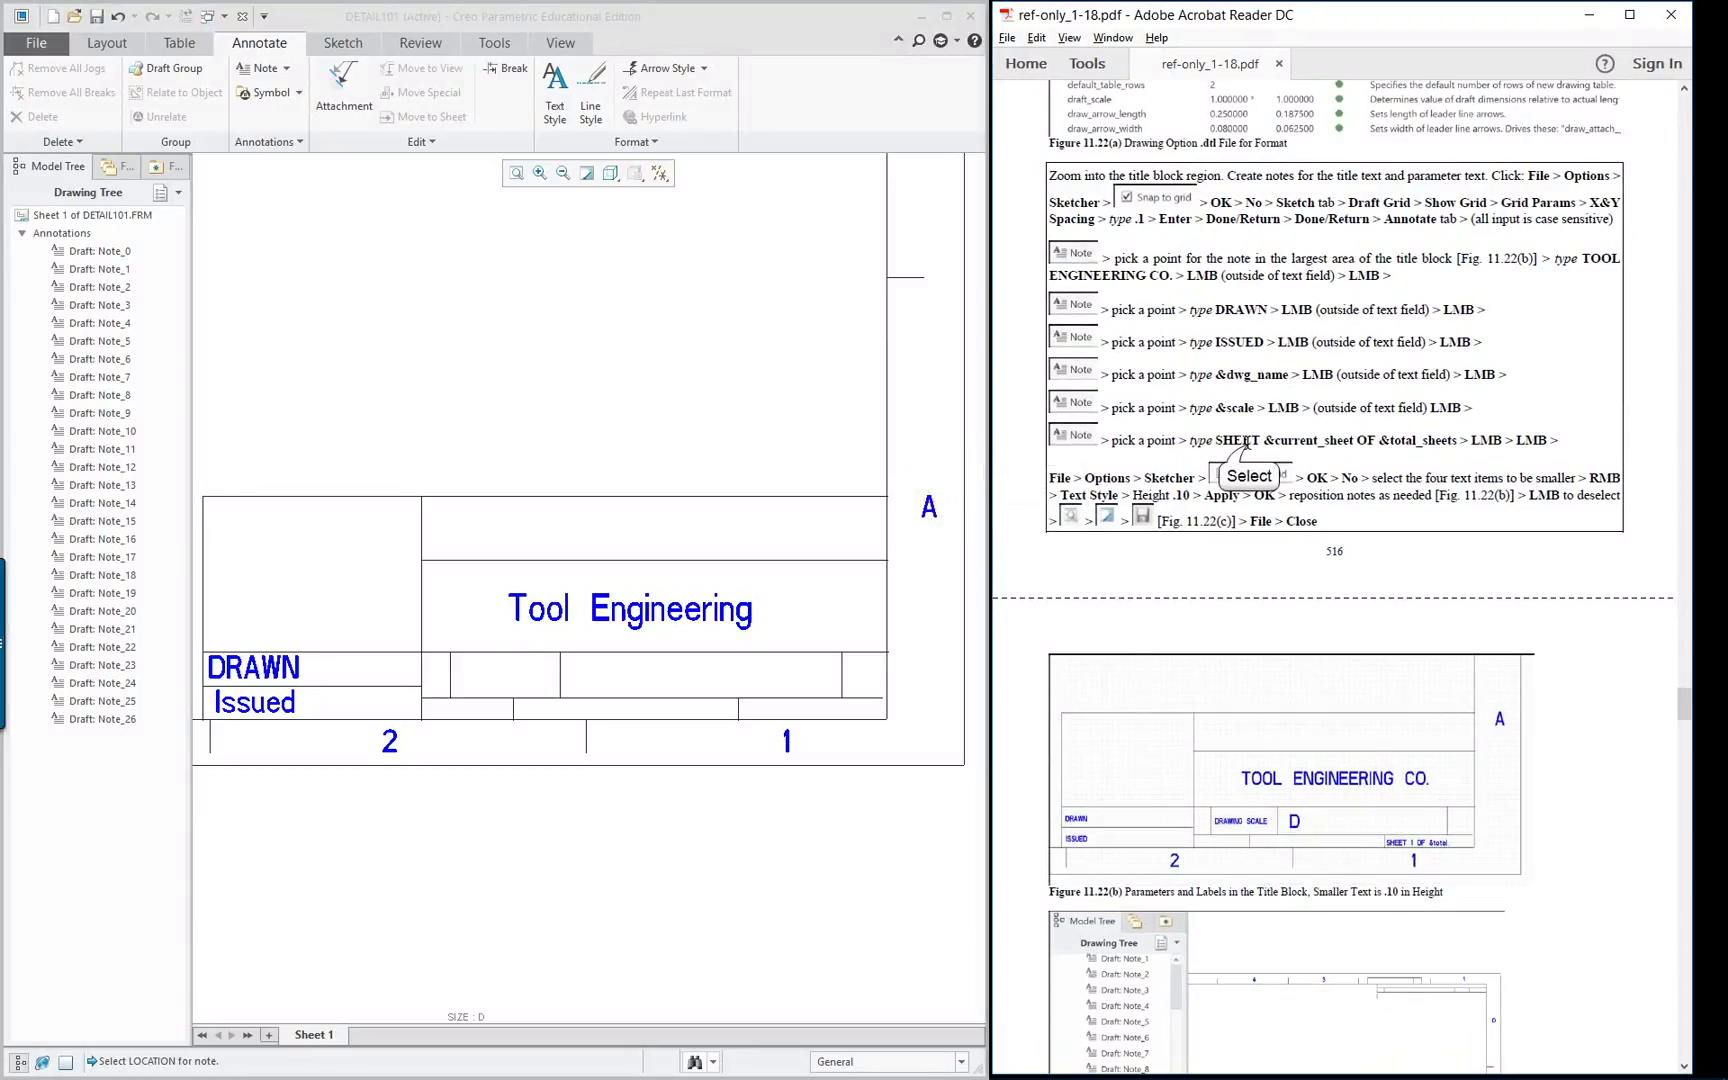
{"action": "left_click", "coordinate": [1454, 445]}
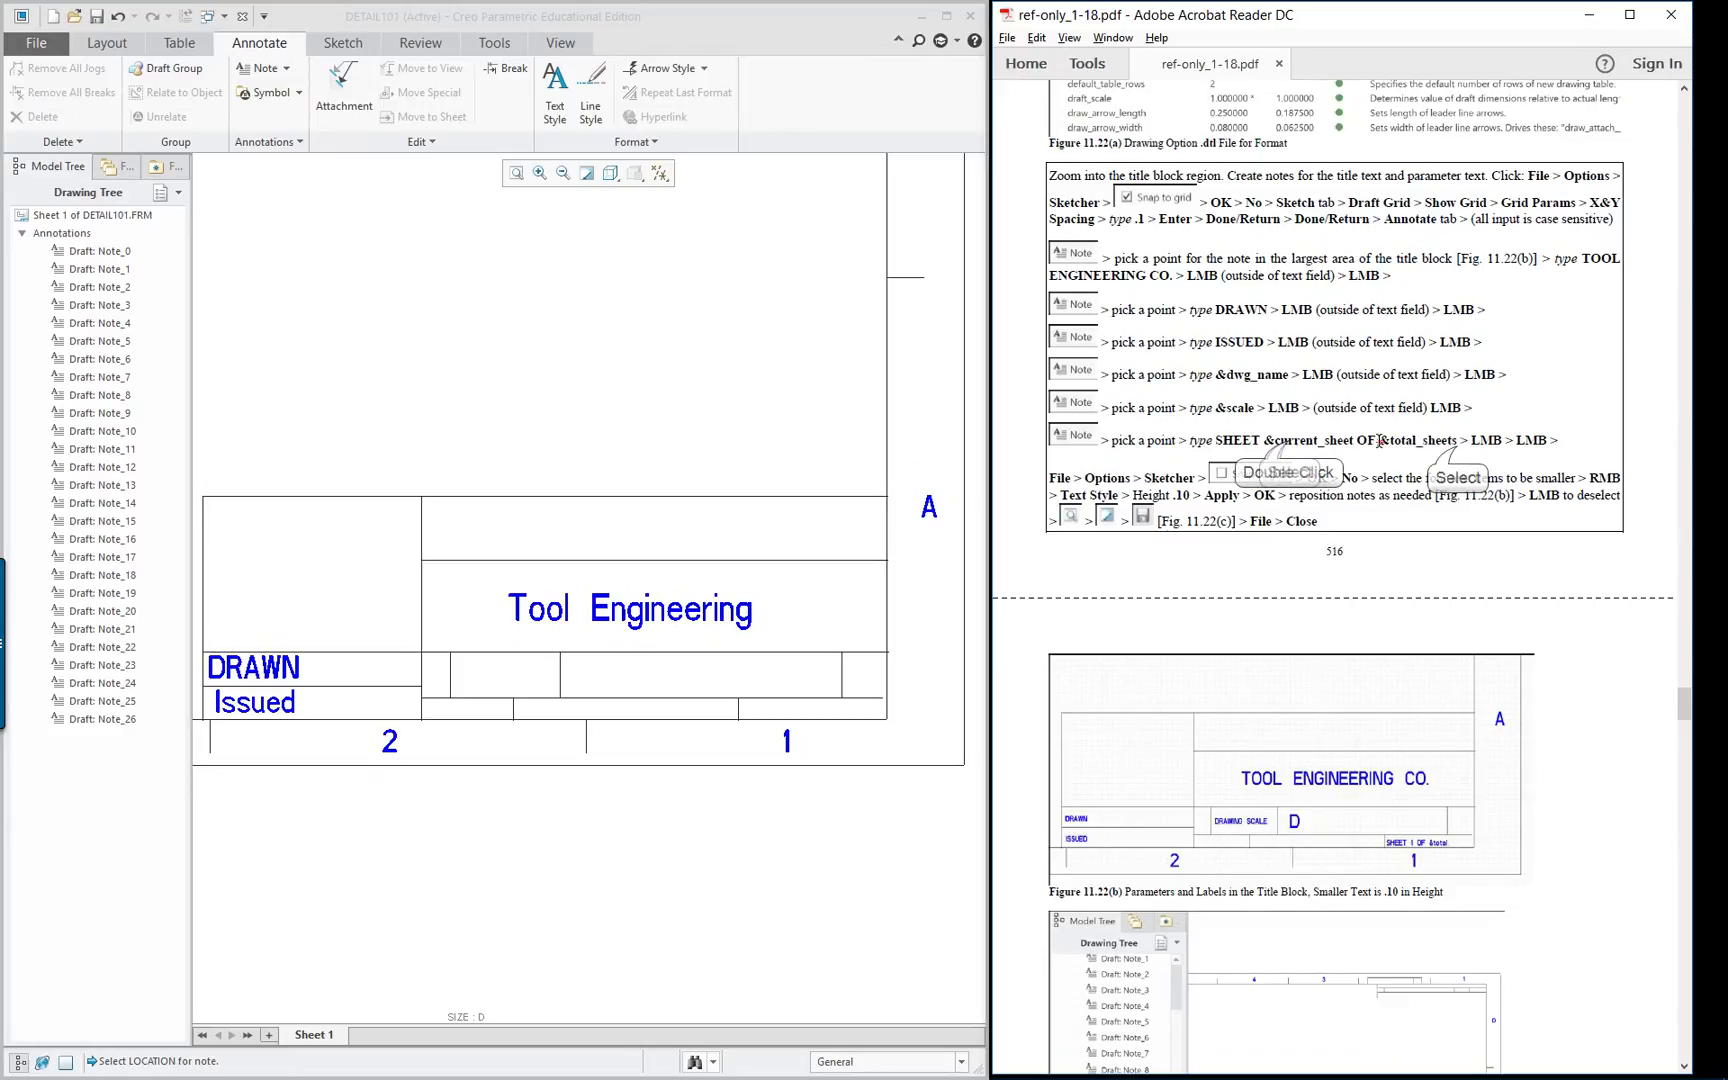
{"action": "triple_click", "coordinate": [1297, 448]}
{"action": "left_click", "coordinate": [1300, 443]}
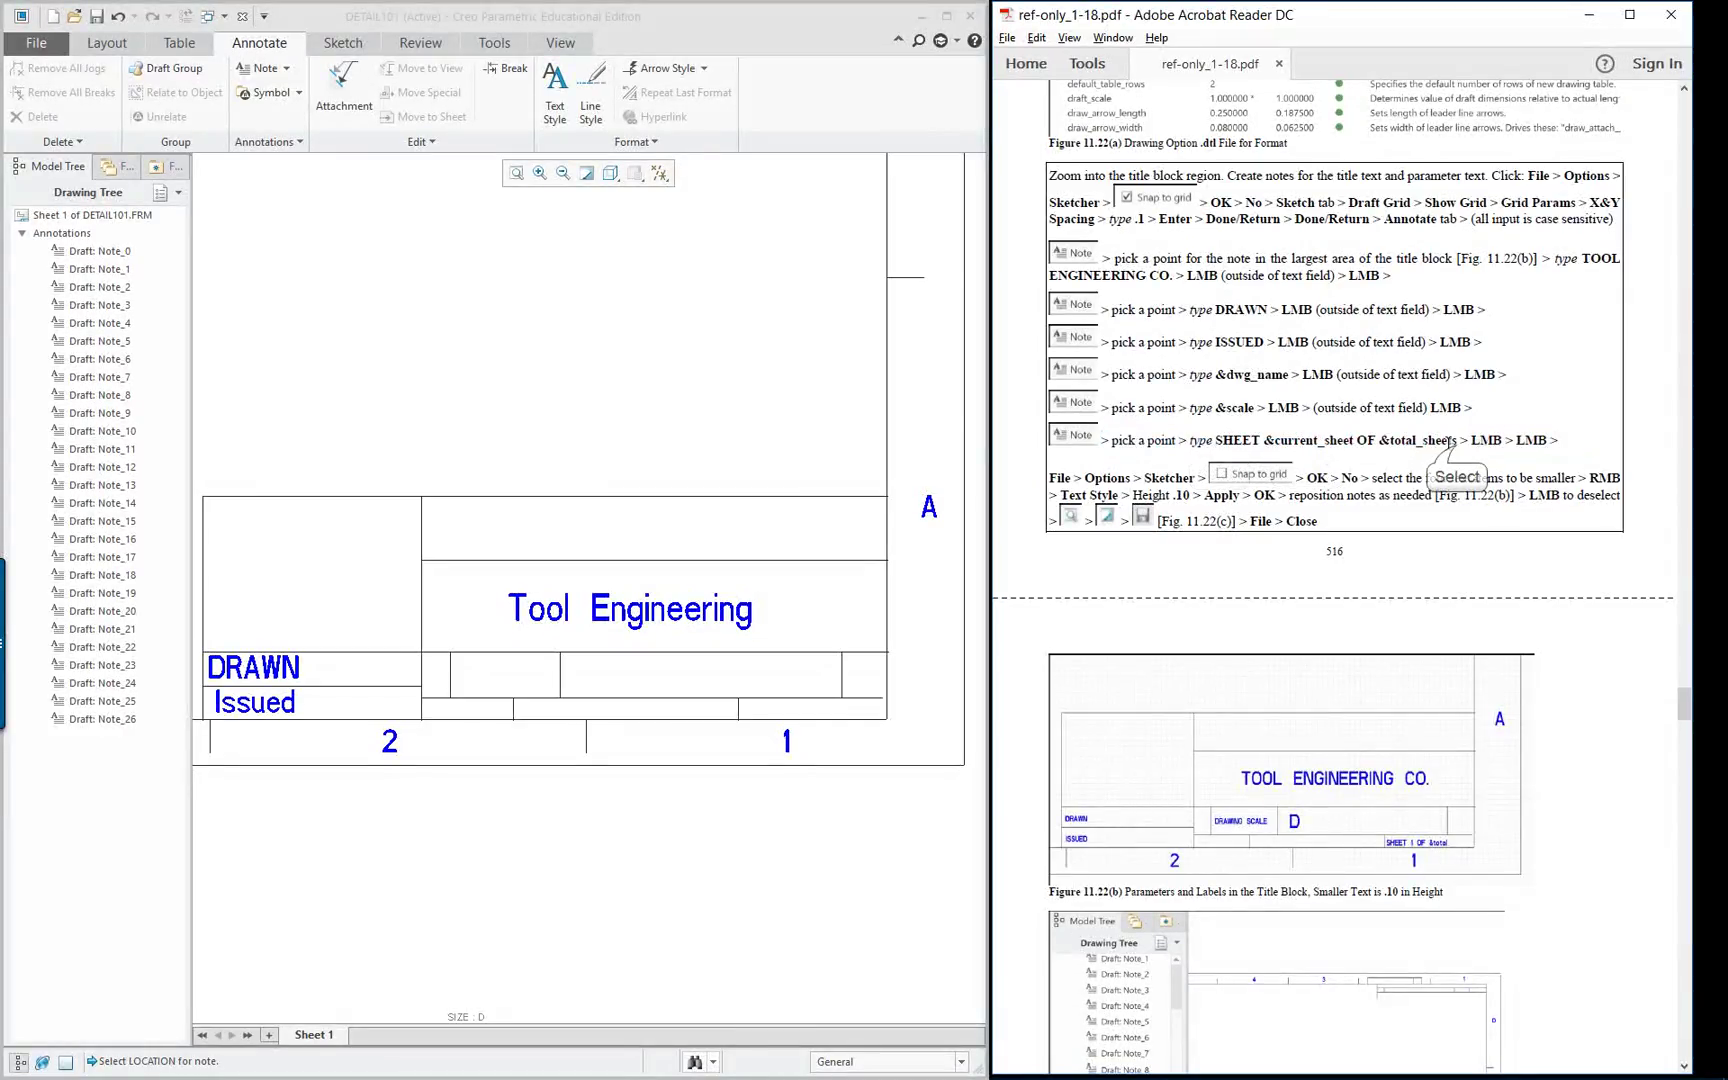
{"action": "left_click", "coordinate": [1457, 443]}
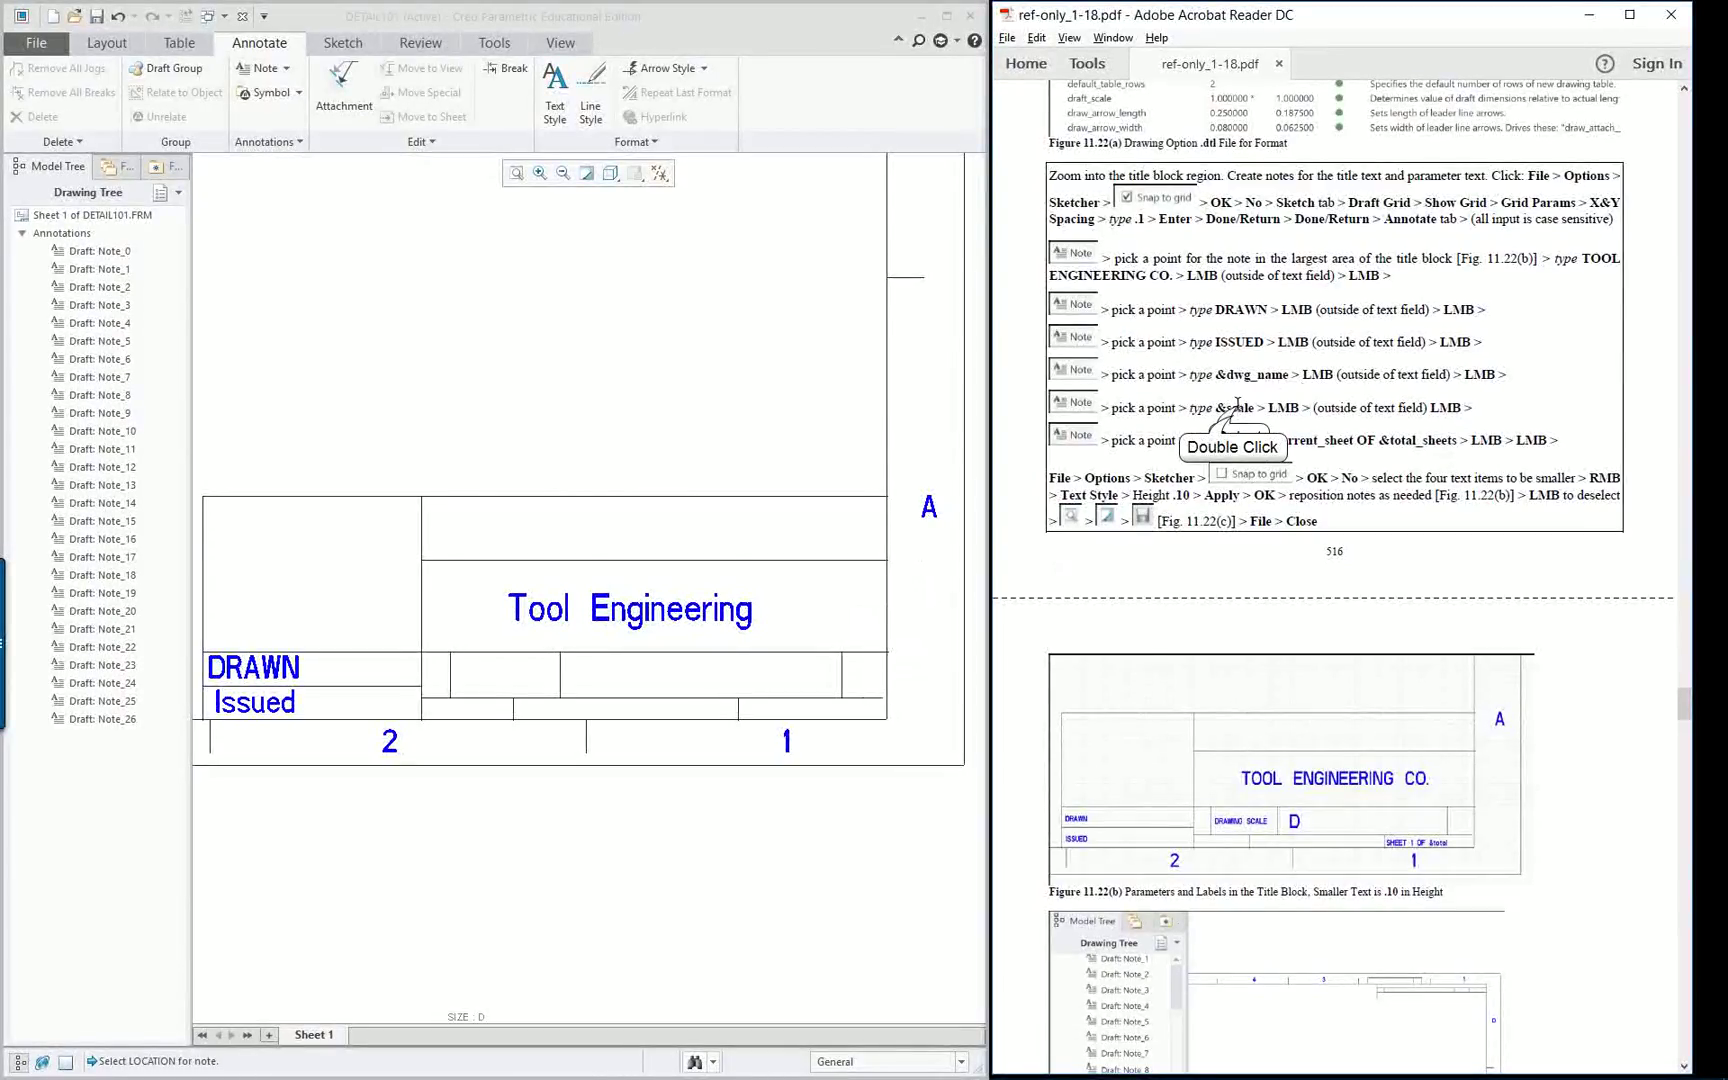
{"action": "double_click", "coordinate": [1232, 413]}
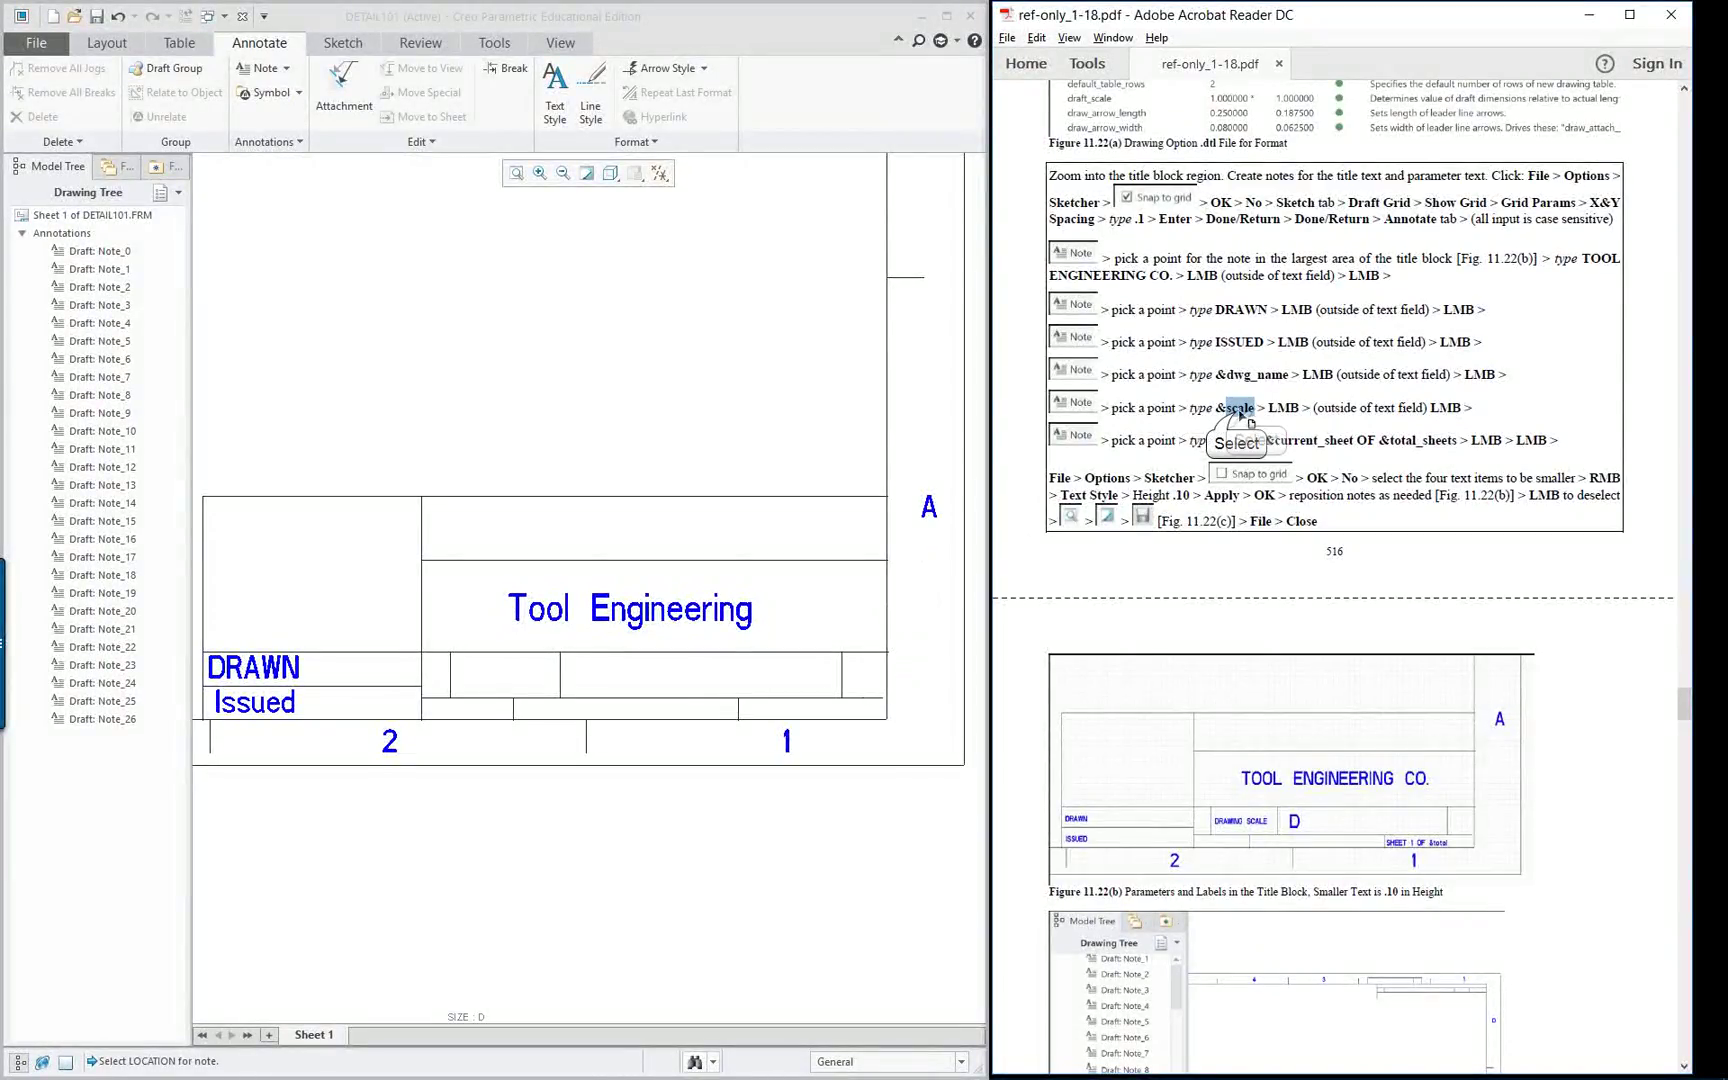
{"action": "left_click", "coordinate": [1217, 409]}
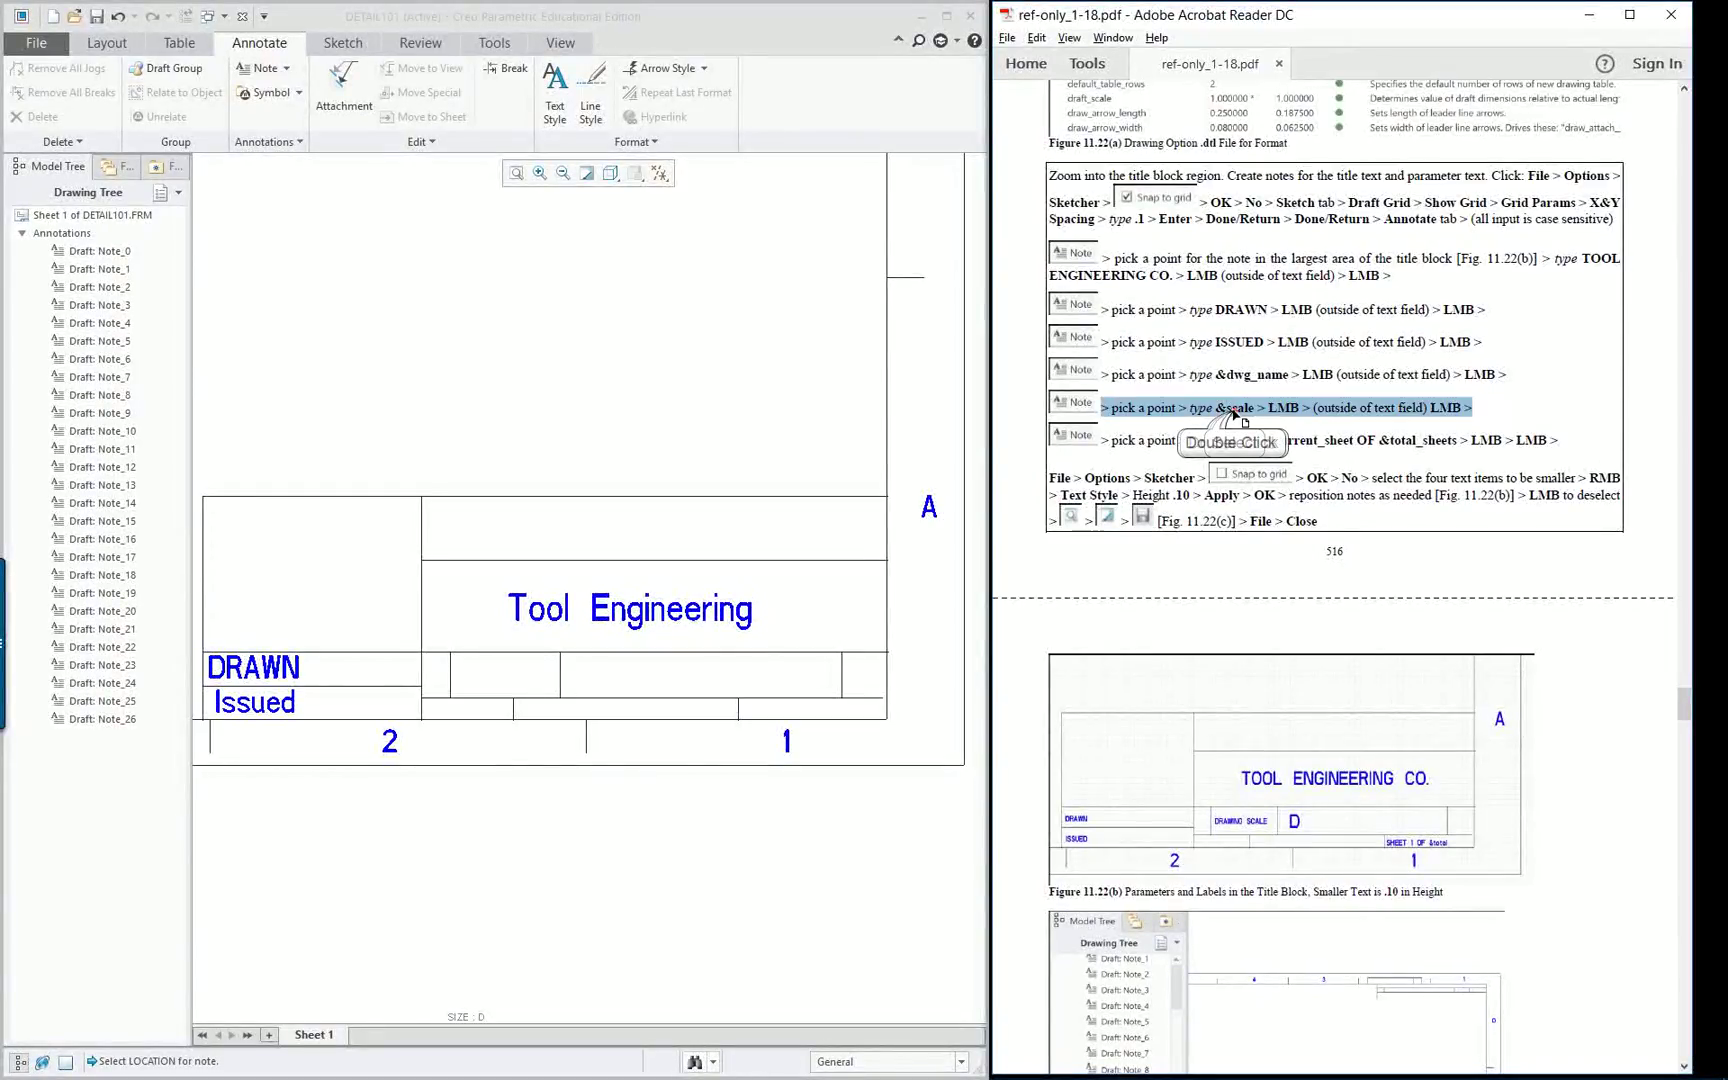
{"action": "triple_click", "coordinate": [1236, 414]}
{"action": "left_click", "coordinate": [1240, 420]}
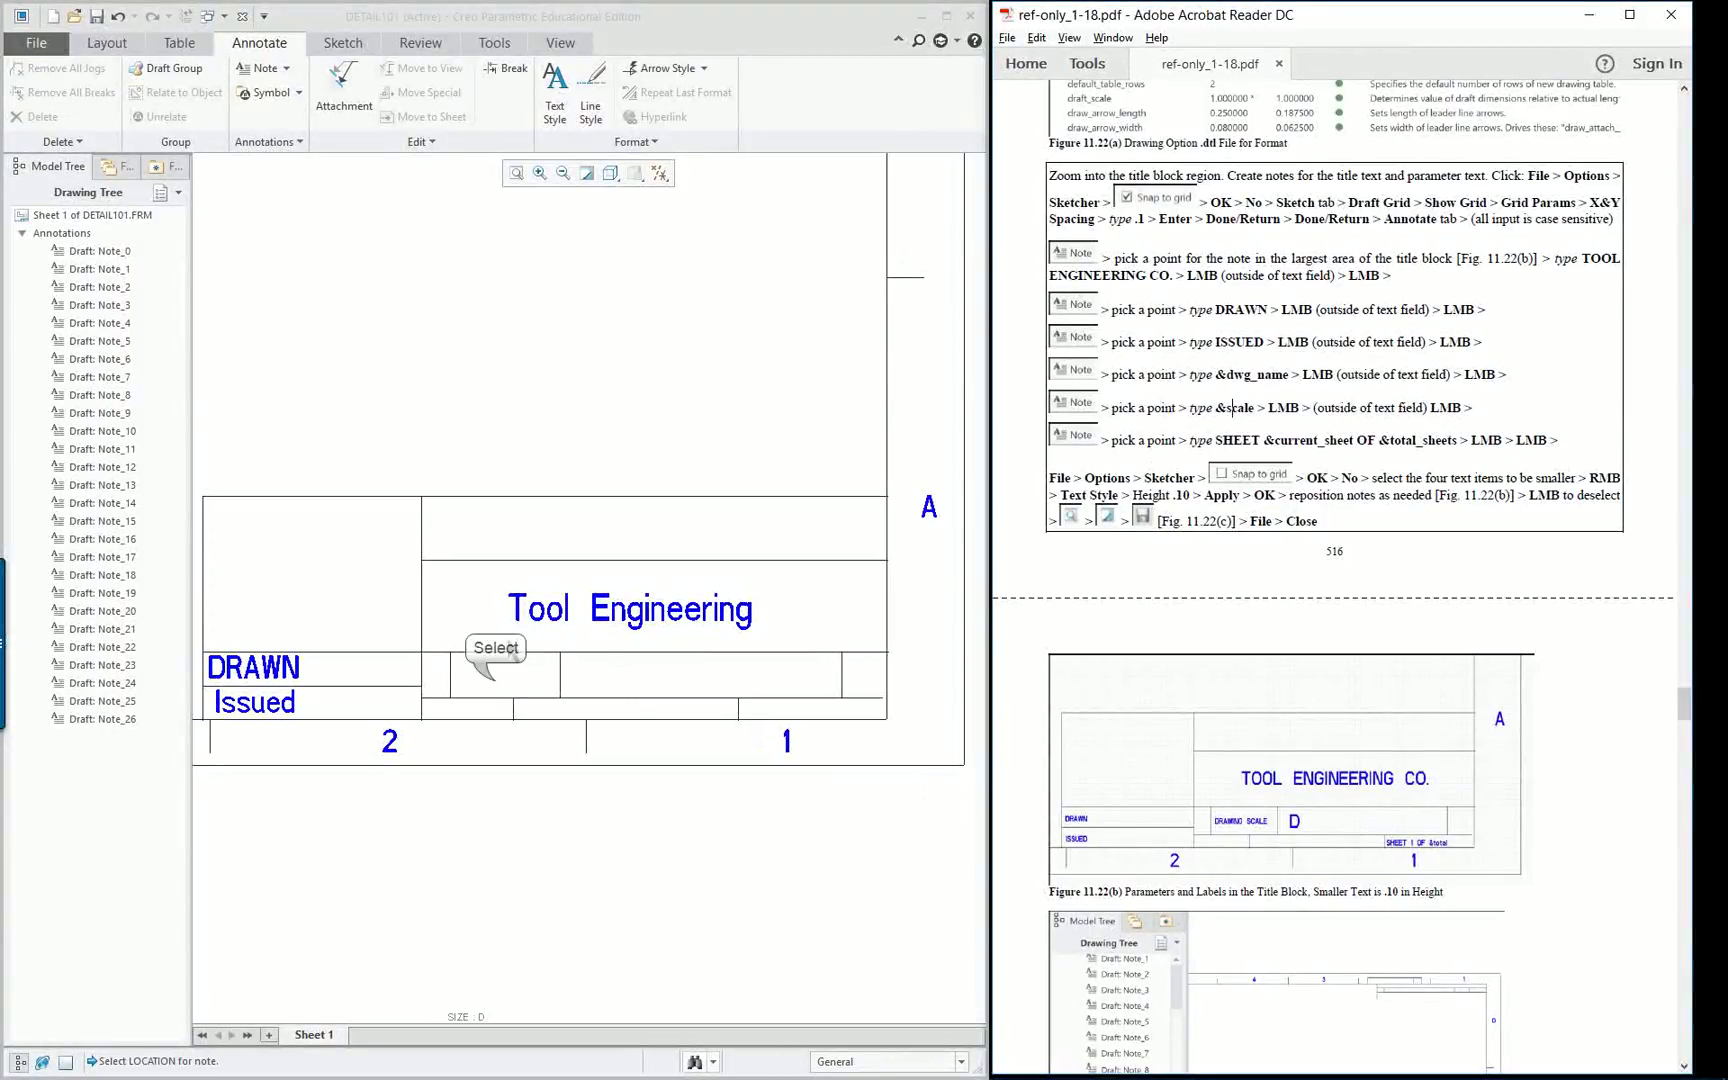
Add a note reading "DRAWING SCALE" in the title block row below "Tool Engineering" and shift it slightly toward the row's left end.
{"action": "left_click", "coordinate": [493, 681]}
{"action": "left_click", "coordinate": [258, 68]}
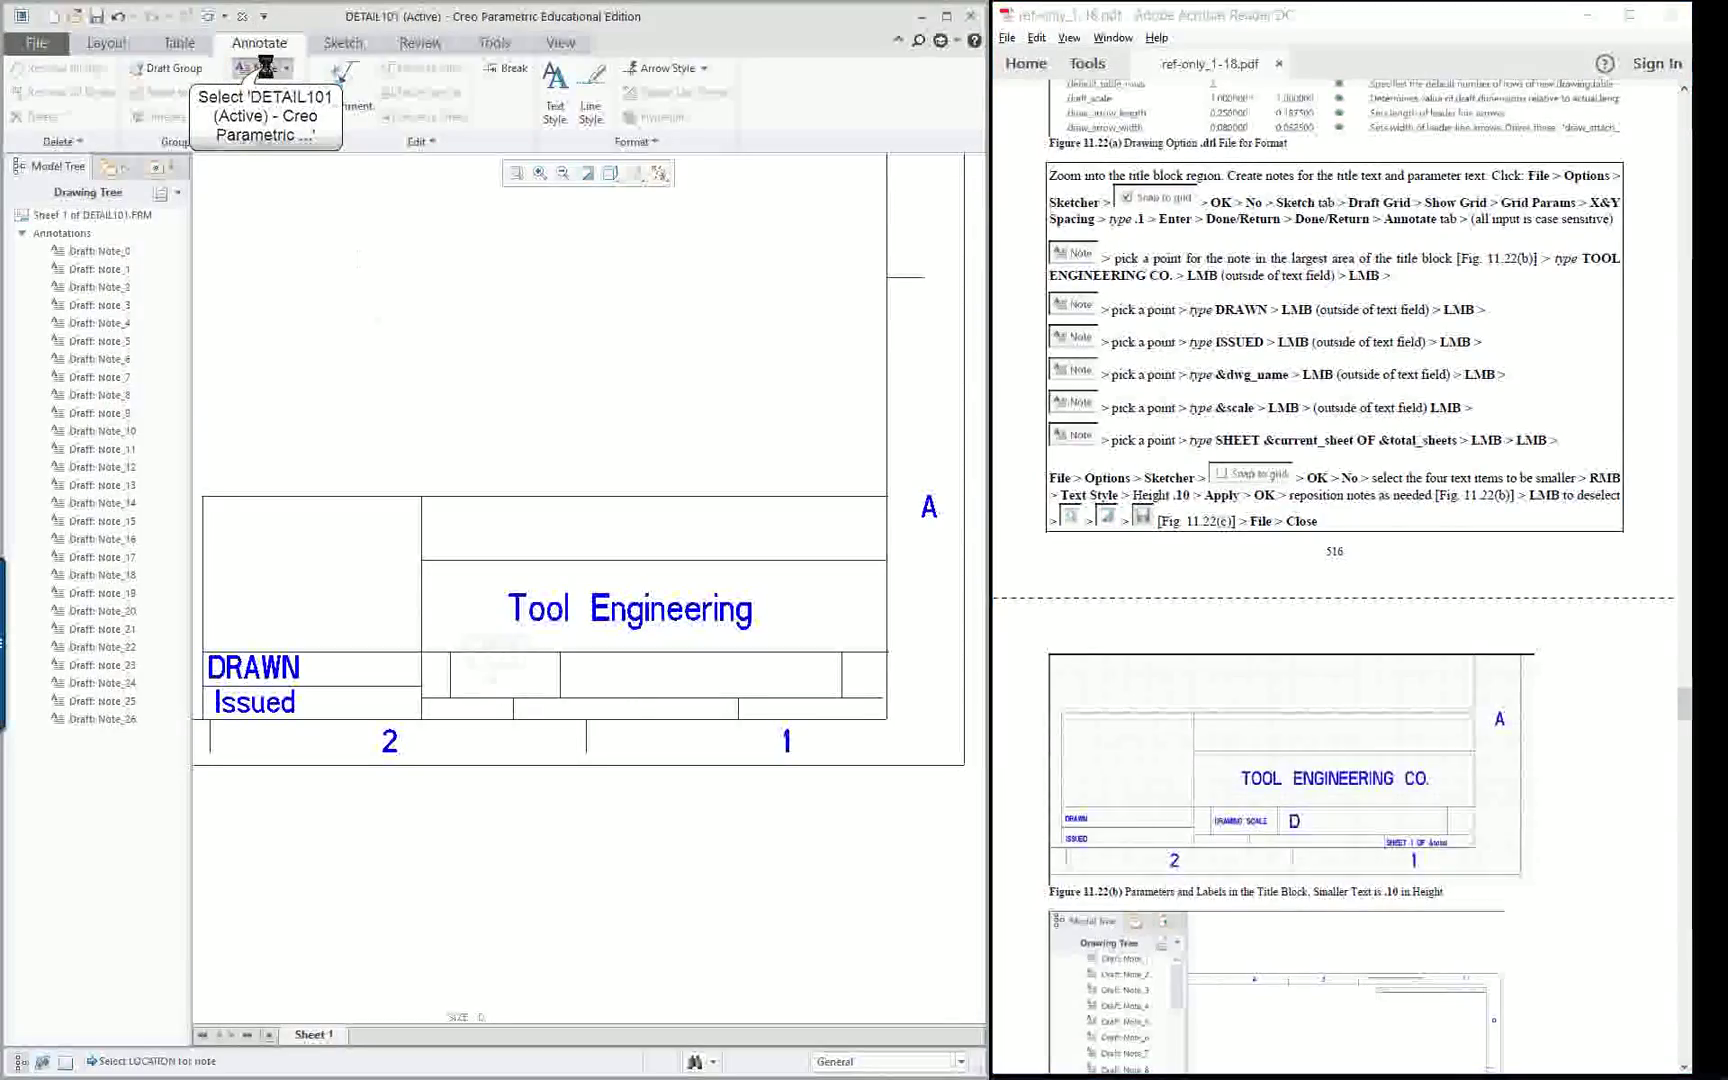
{"action": "left_click", "coordinate": [465, 678]}
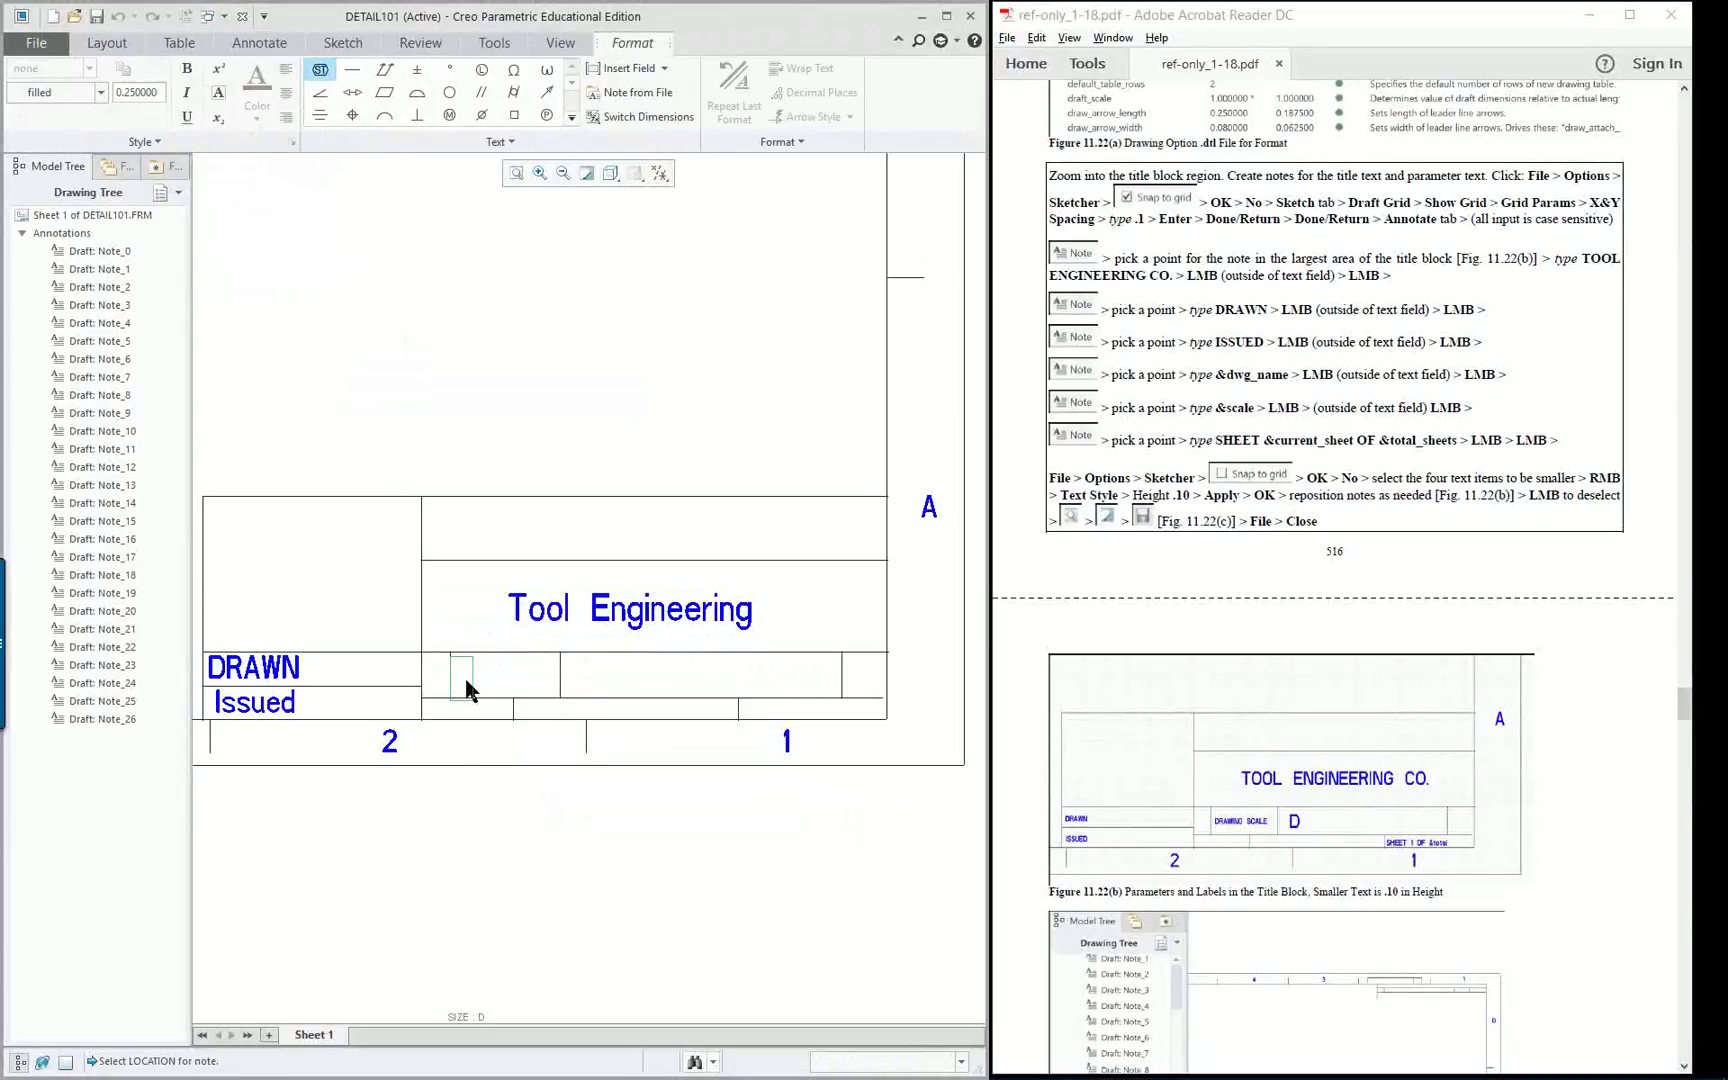
{"action": "type", "text": "&scale"}
{"action": "left_click", "coordinate": [510, 782]}
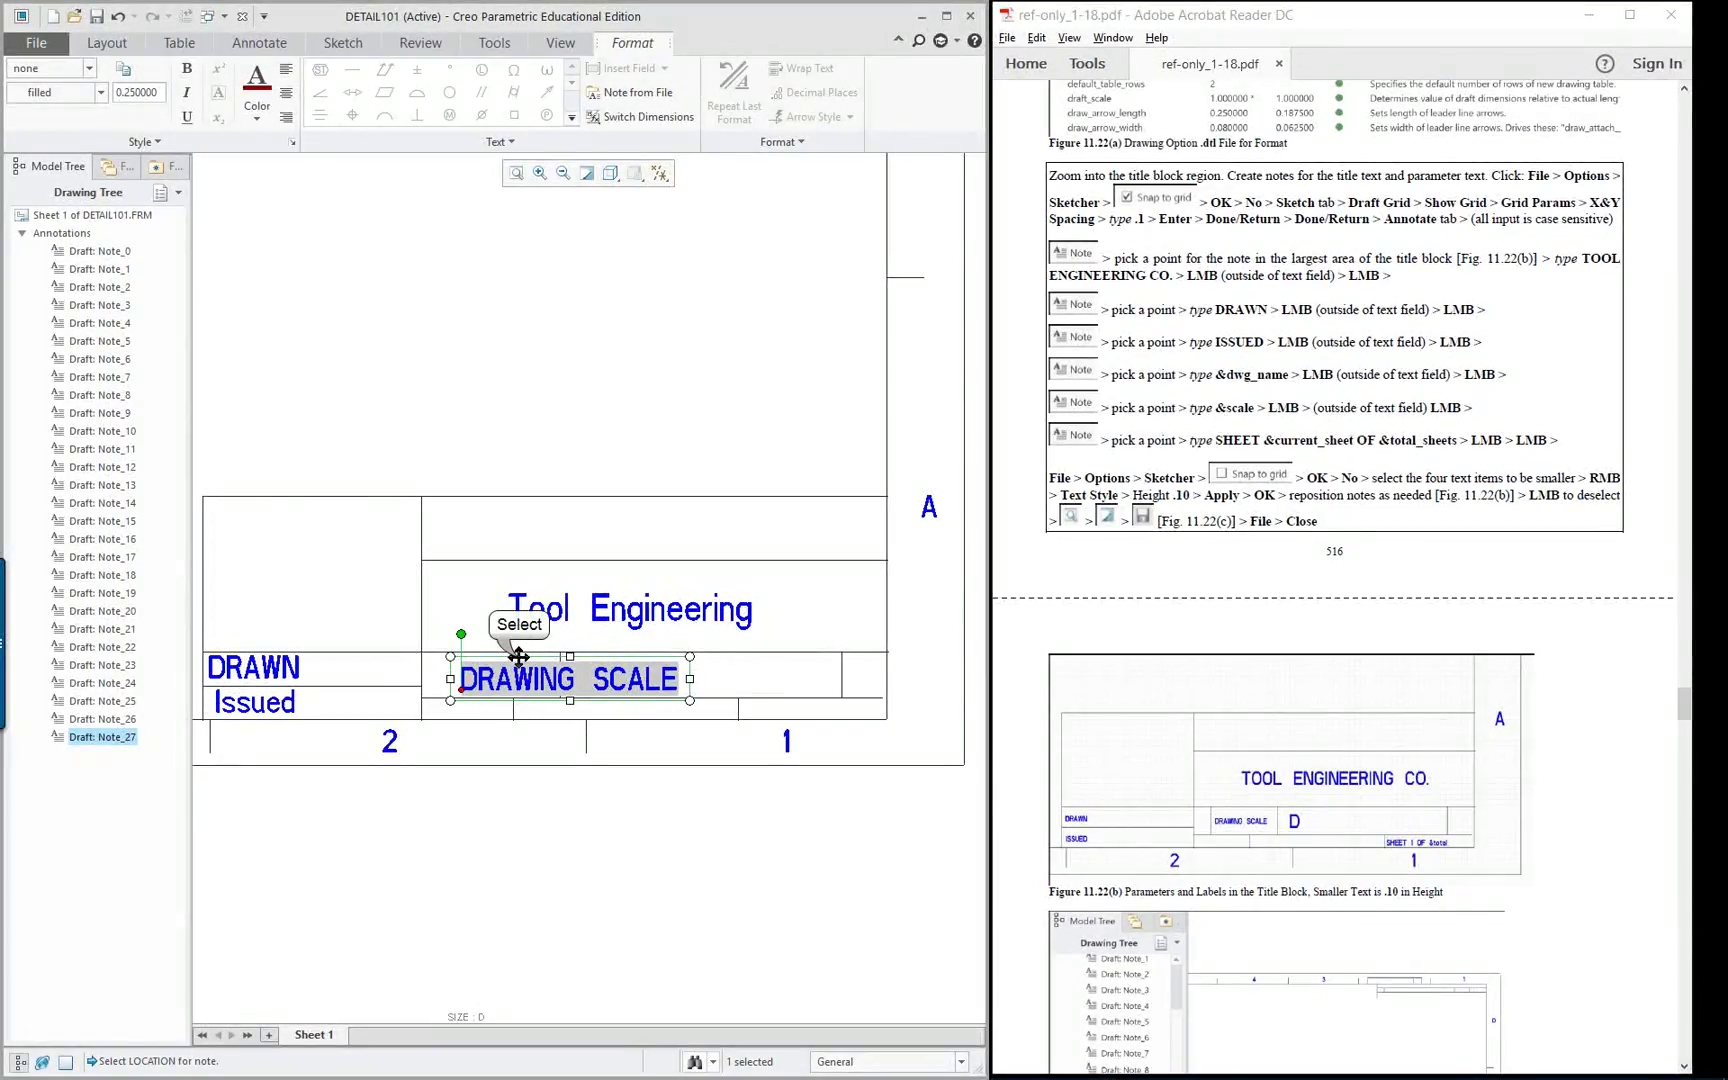
{"action": "left_click_drag", "start_coordinate": [503, 656], "coordinate": [499, 653]}
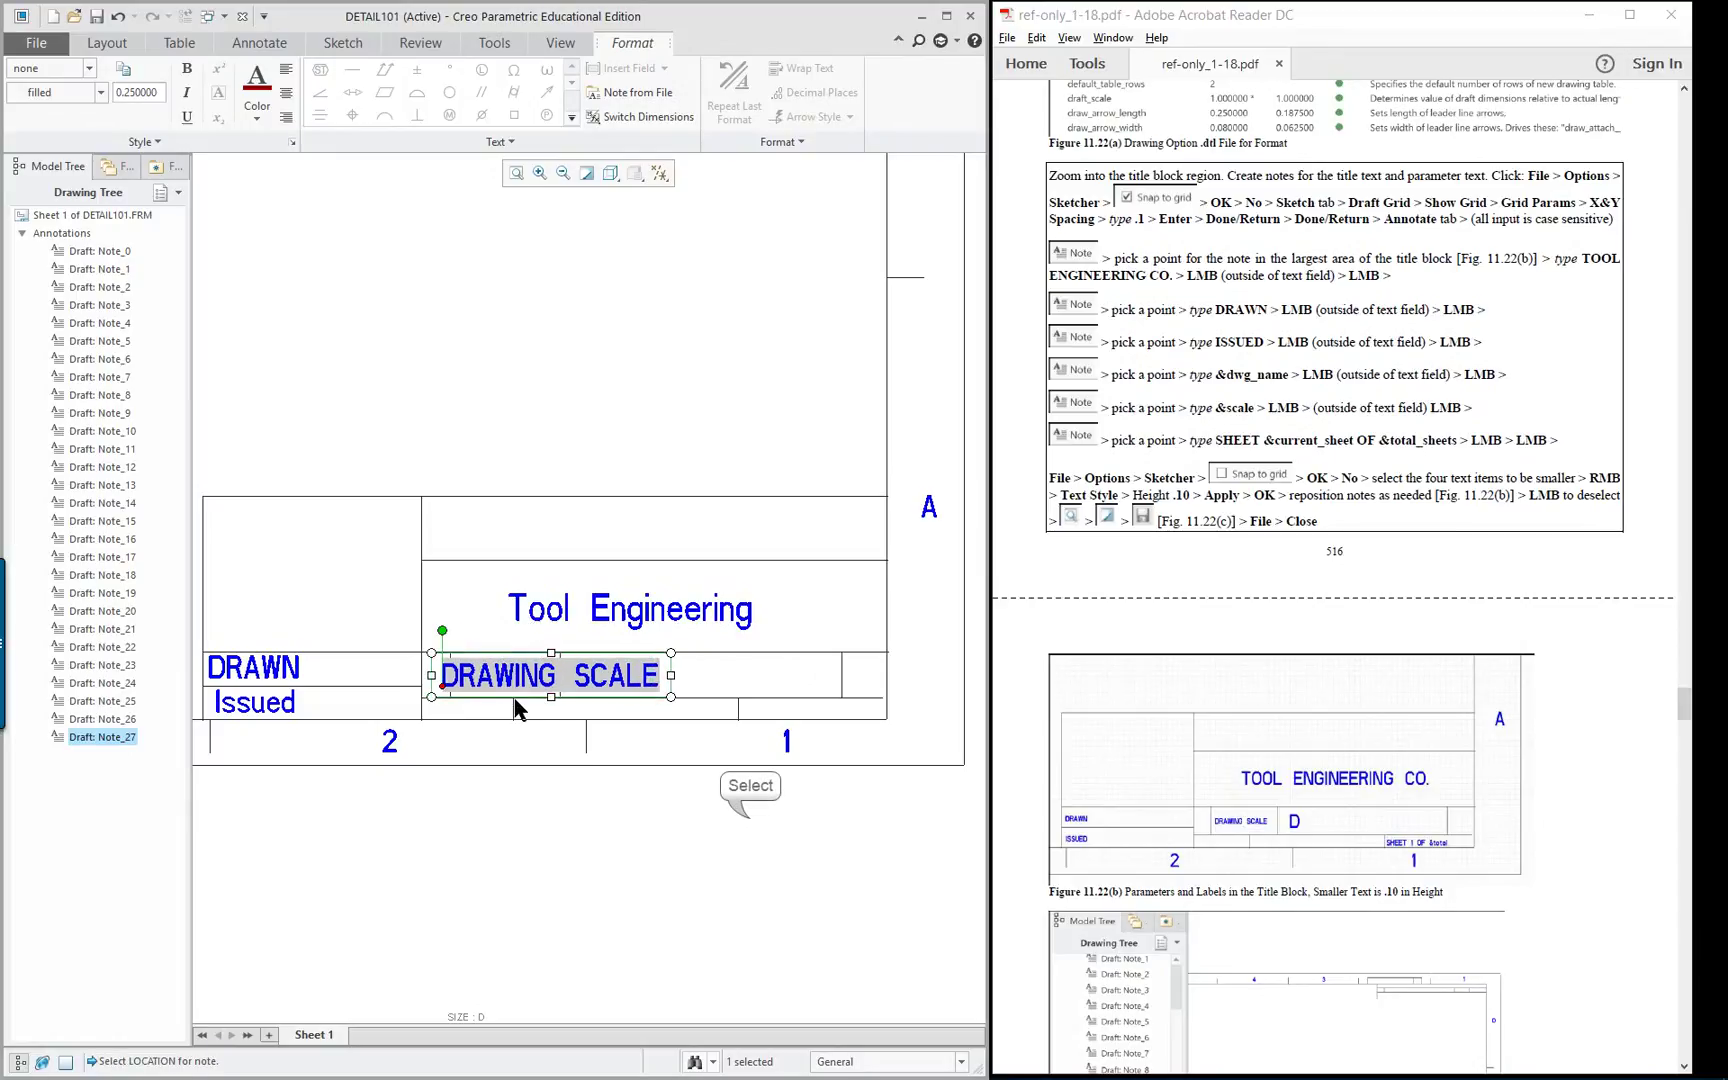
{"action": "left_click", "coordinate": [749, 818]}
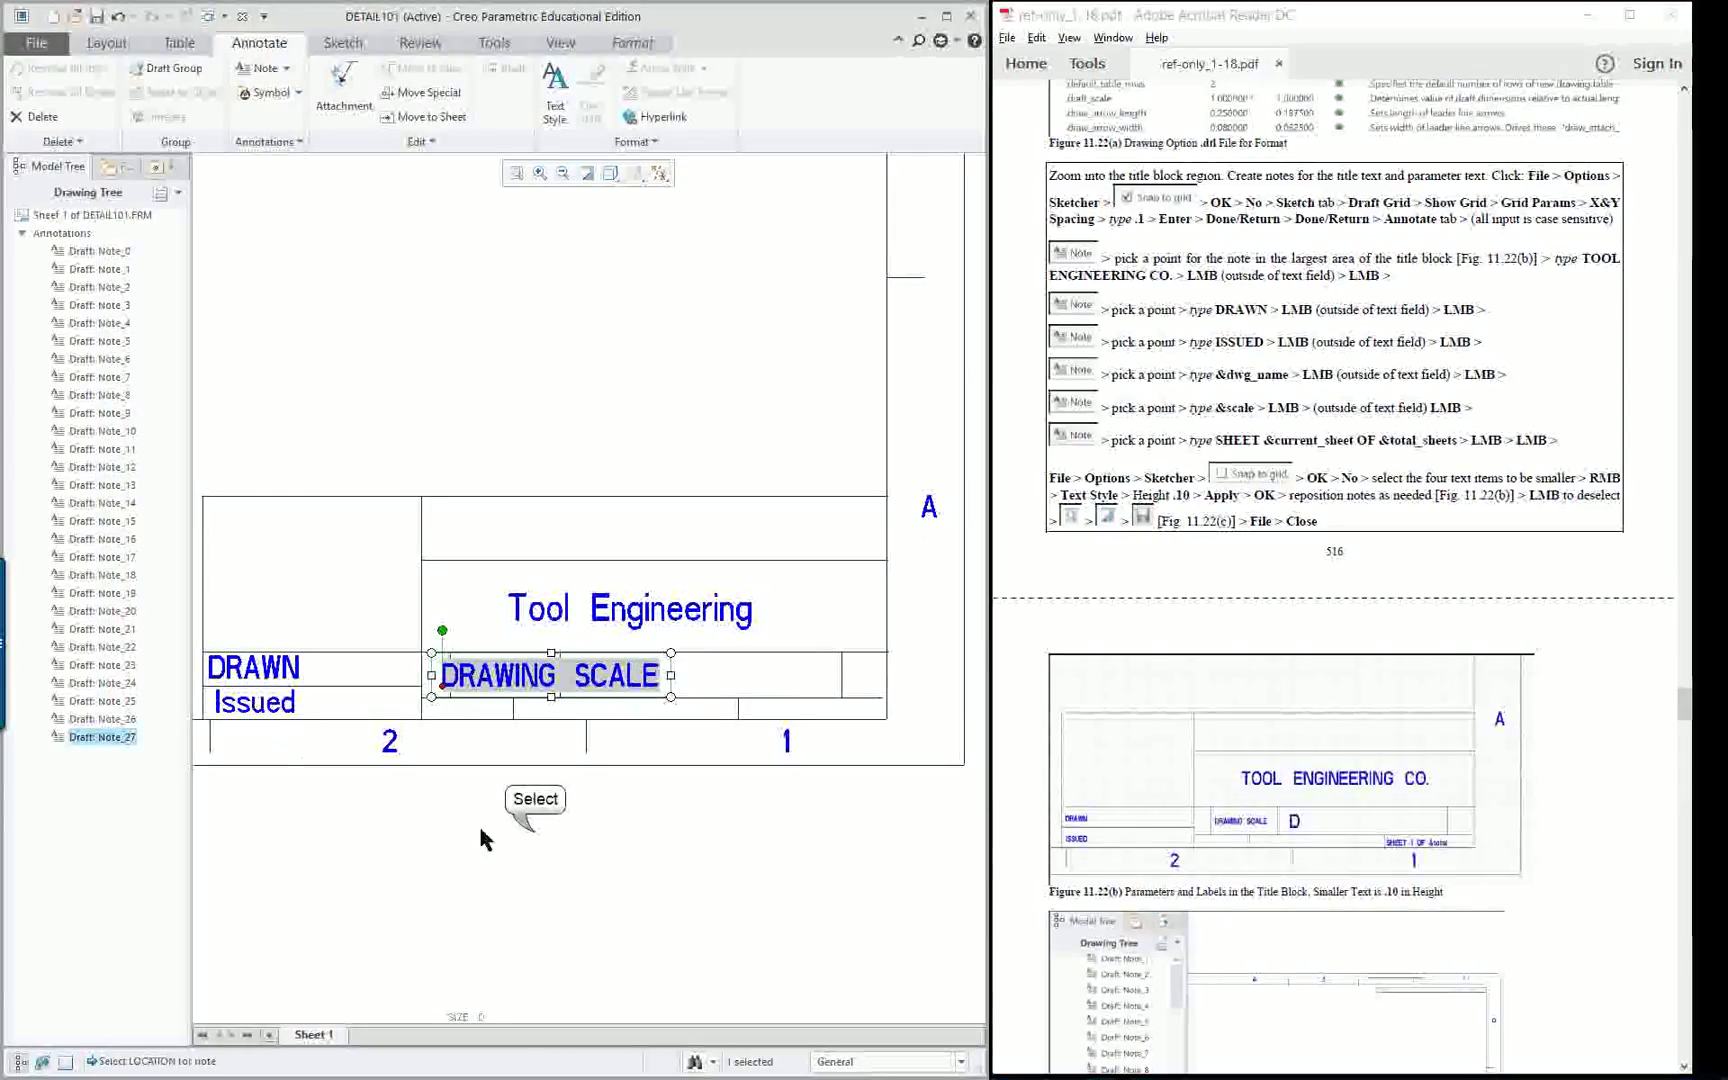
{"action": "left_click", "coordinate": [532, 828]}
Set the DRAWING SCALE note's text height to 0.1 and move it inside its small title block cell.
{"action": "left_click", "coordinate": [500, 655]}
{"action": "right_click", "coordinate": [500, 652]}
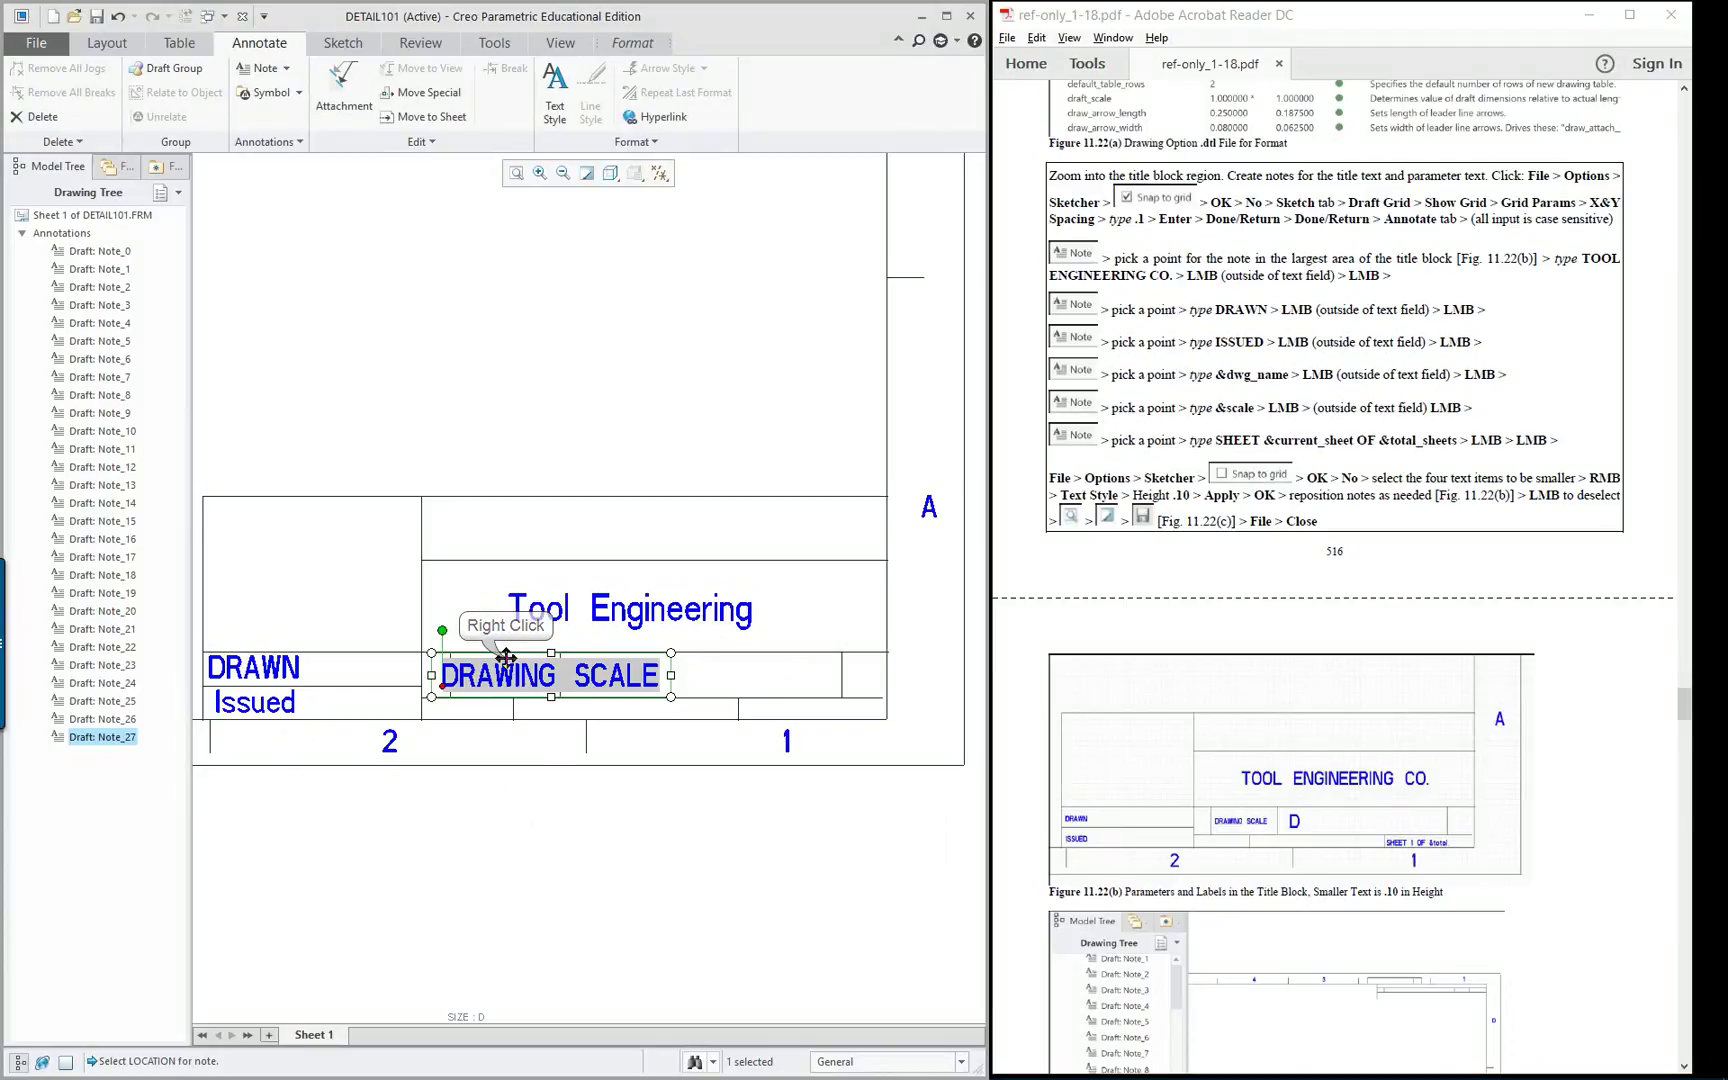
{"action": "double_click", "coordinate": [610, 603]}
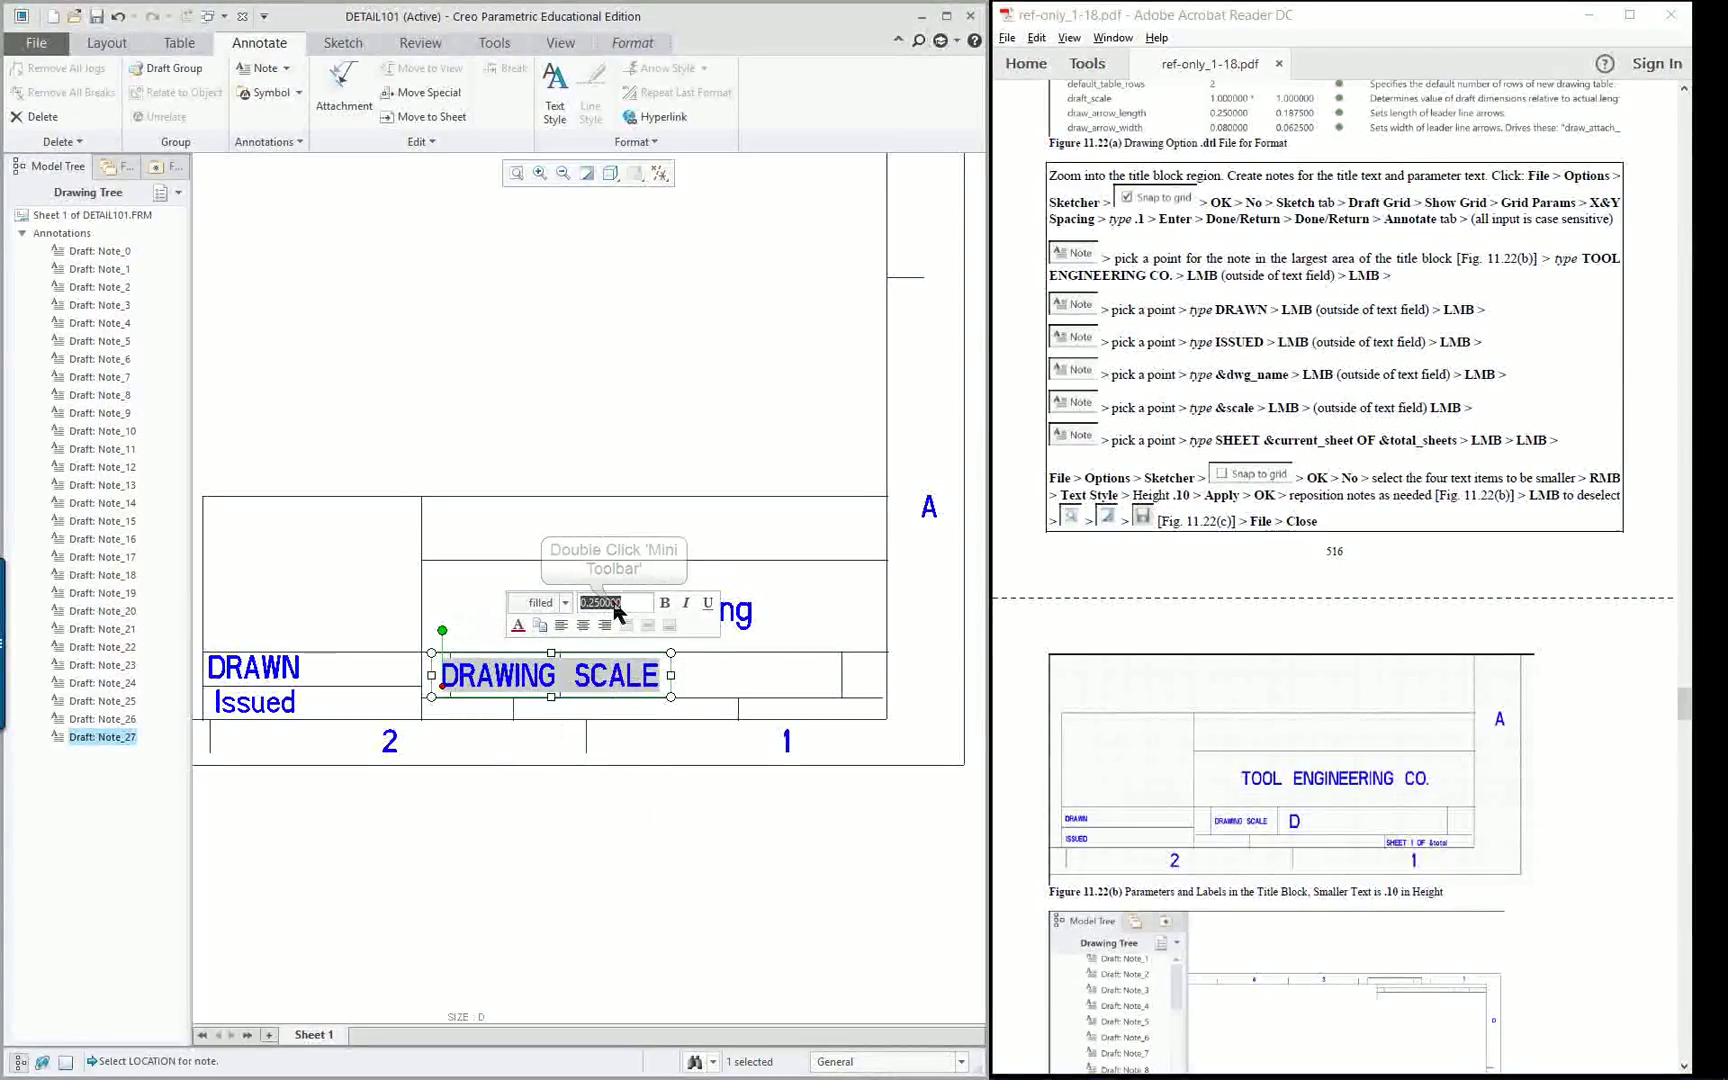
{"action": "type", "text": ".1"}
{"action": "left_click", "coordinate": [612, 848]}
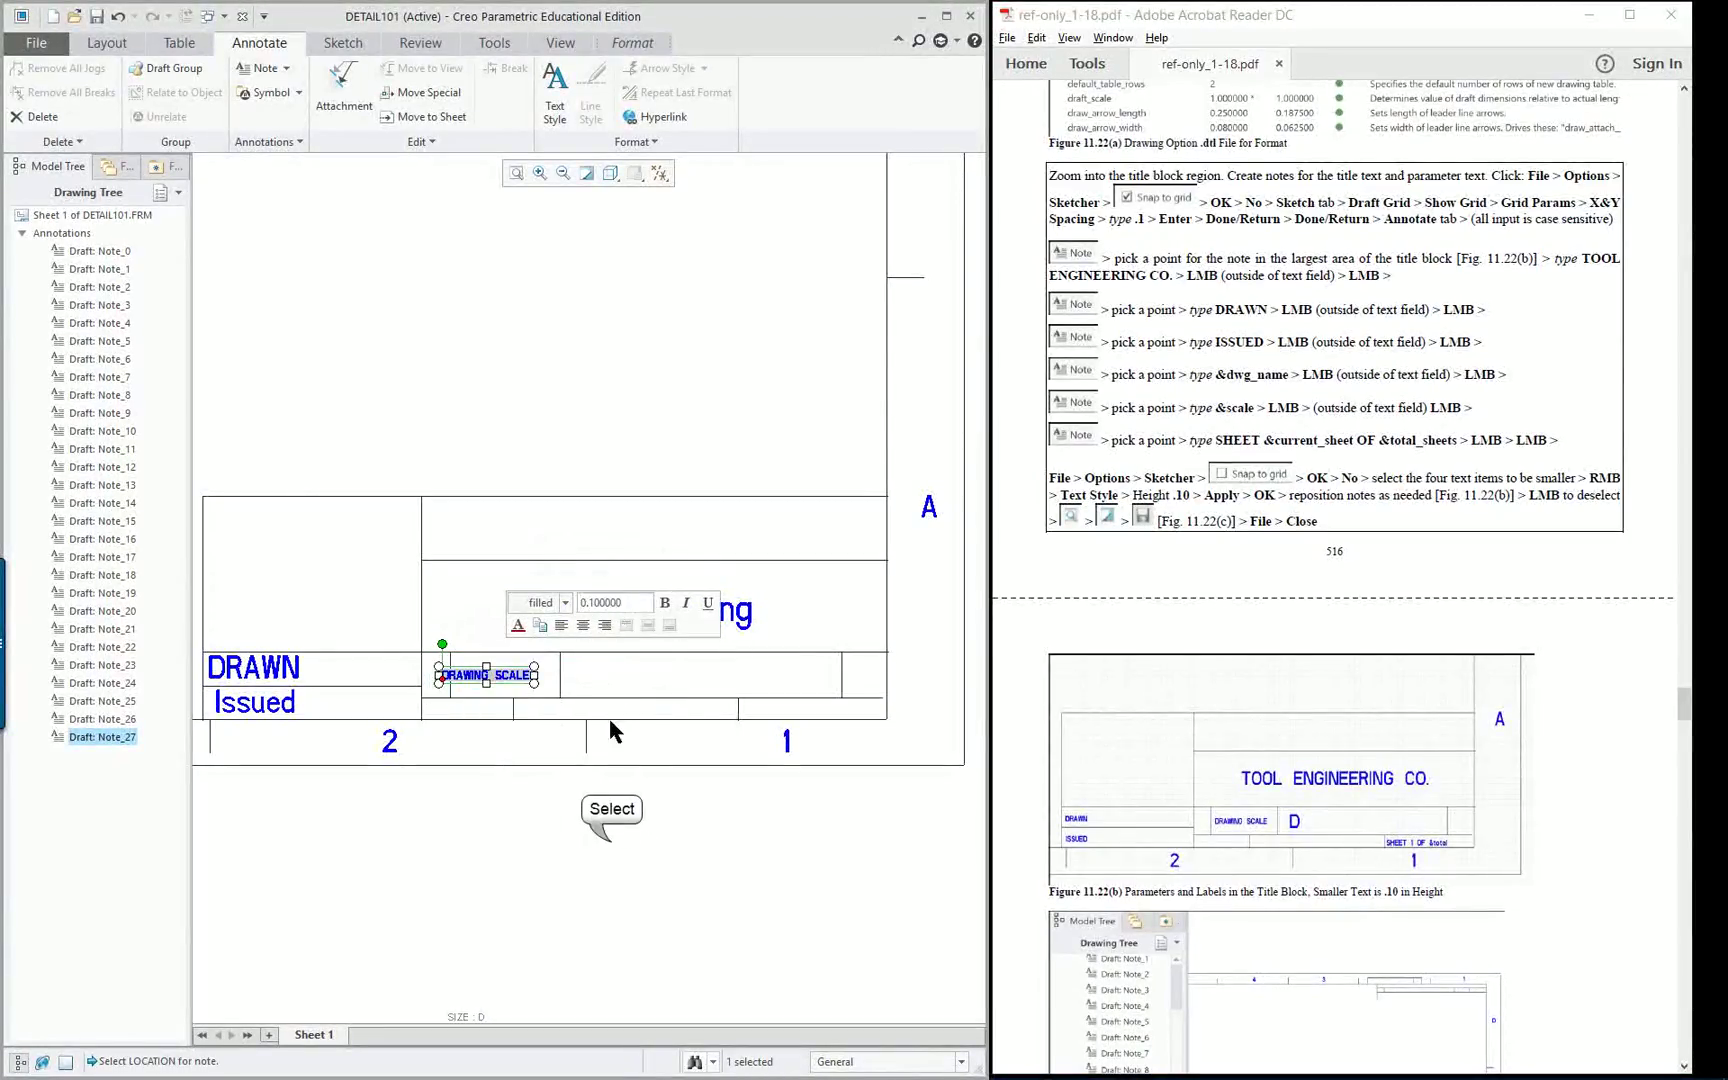
{"action": "left_click", "coordinate": [508, 672]}
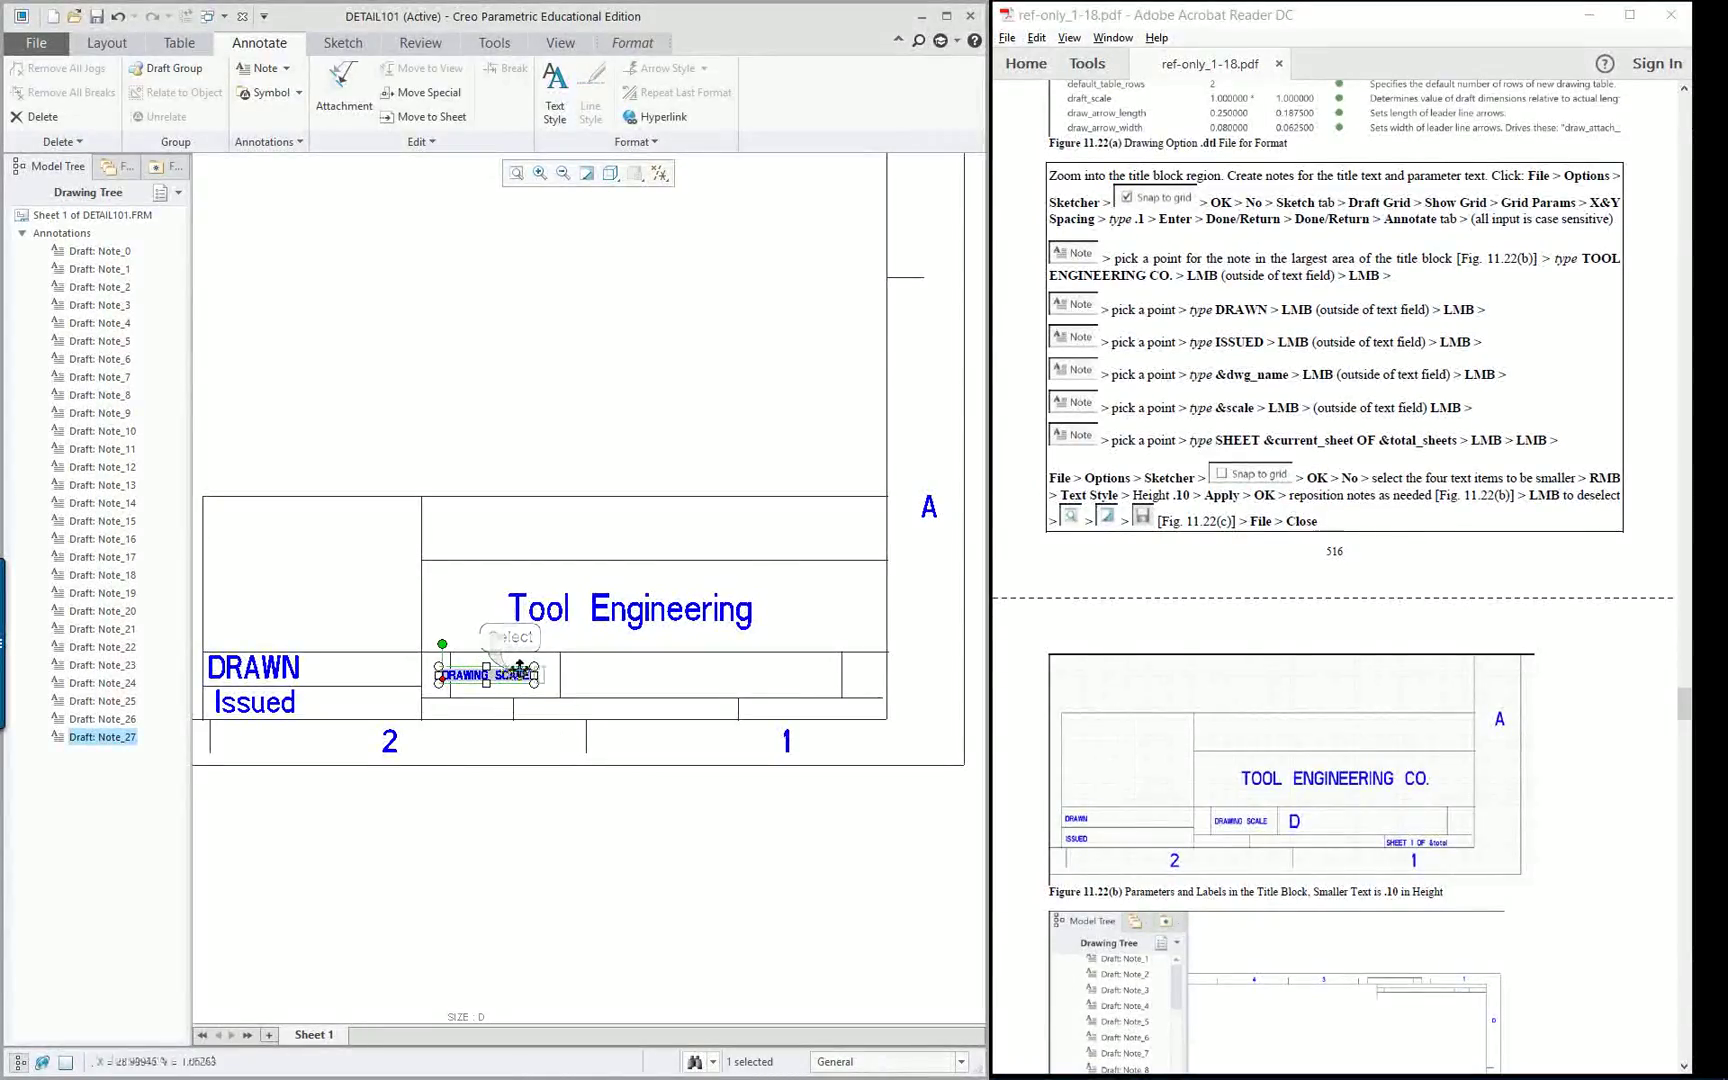
{"action": "mouse_move", "coordinate": [510, 666]}
{"action": "left_mouse_down"}
{"action": "mouse_move", "coordinate": [520, 683]}
{"action": "mouse_move", "coordinate": [529, 667]}
{"action": "left_mouse_up"}
{"action": "left_click", "coordinate": [652, 819]}
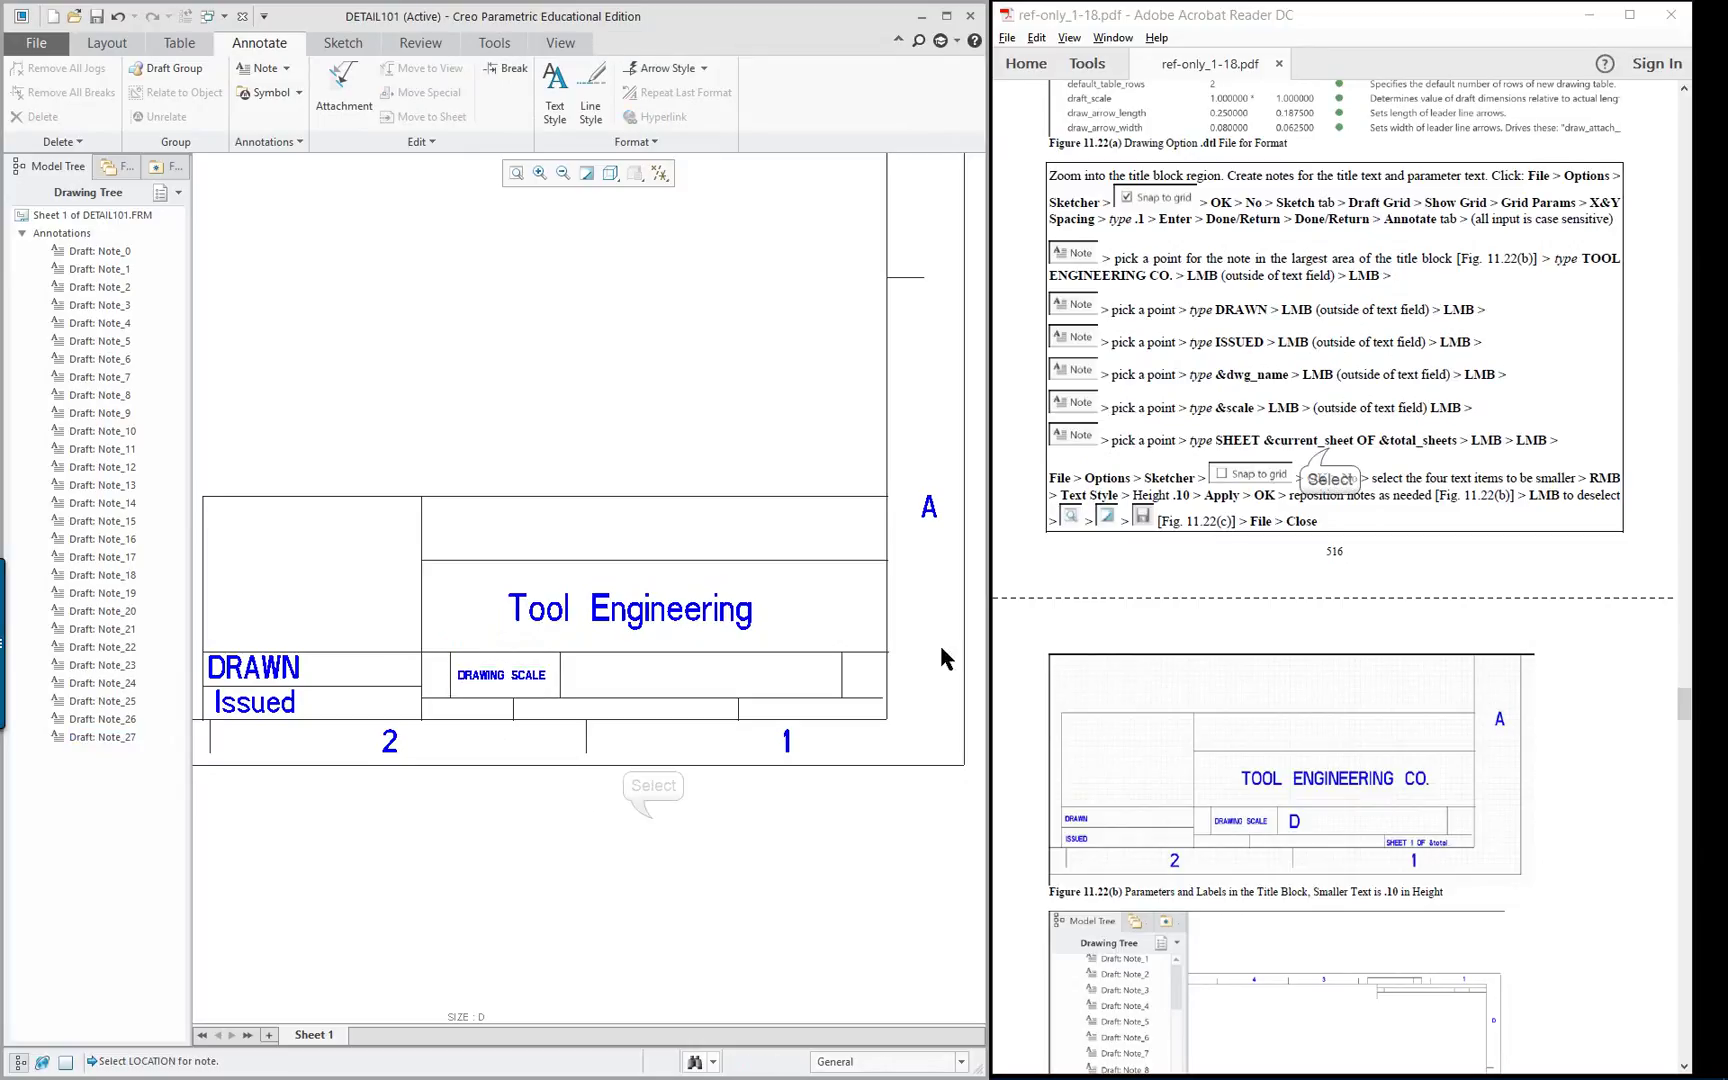
Review the &total_sheets and &dwg_name instructions in the PDF, resizing the PDF and drawing windows to fit side by side.
{"action": "left_click", "coordinate": [1329, 446]}
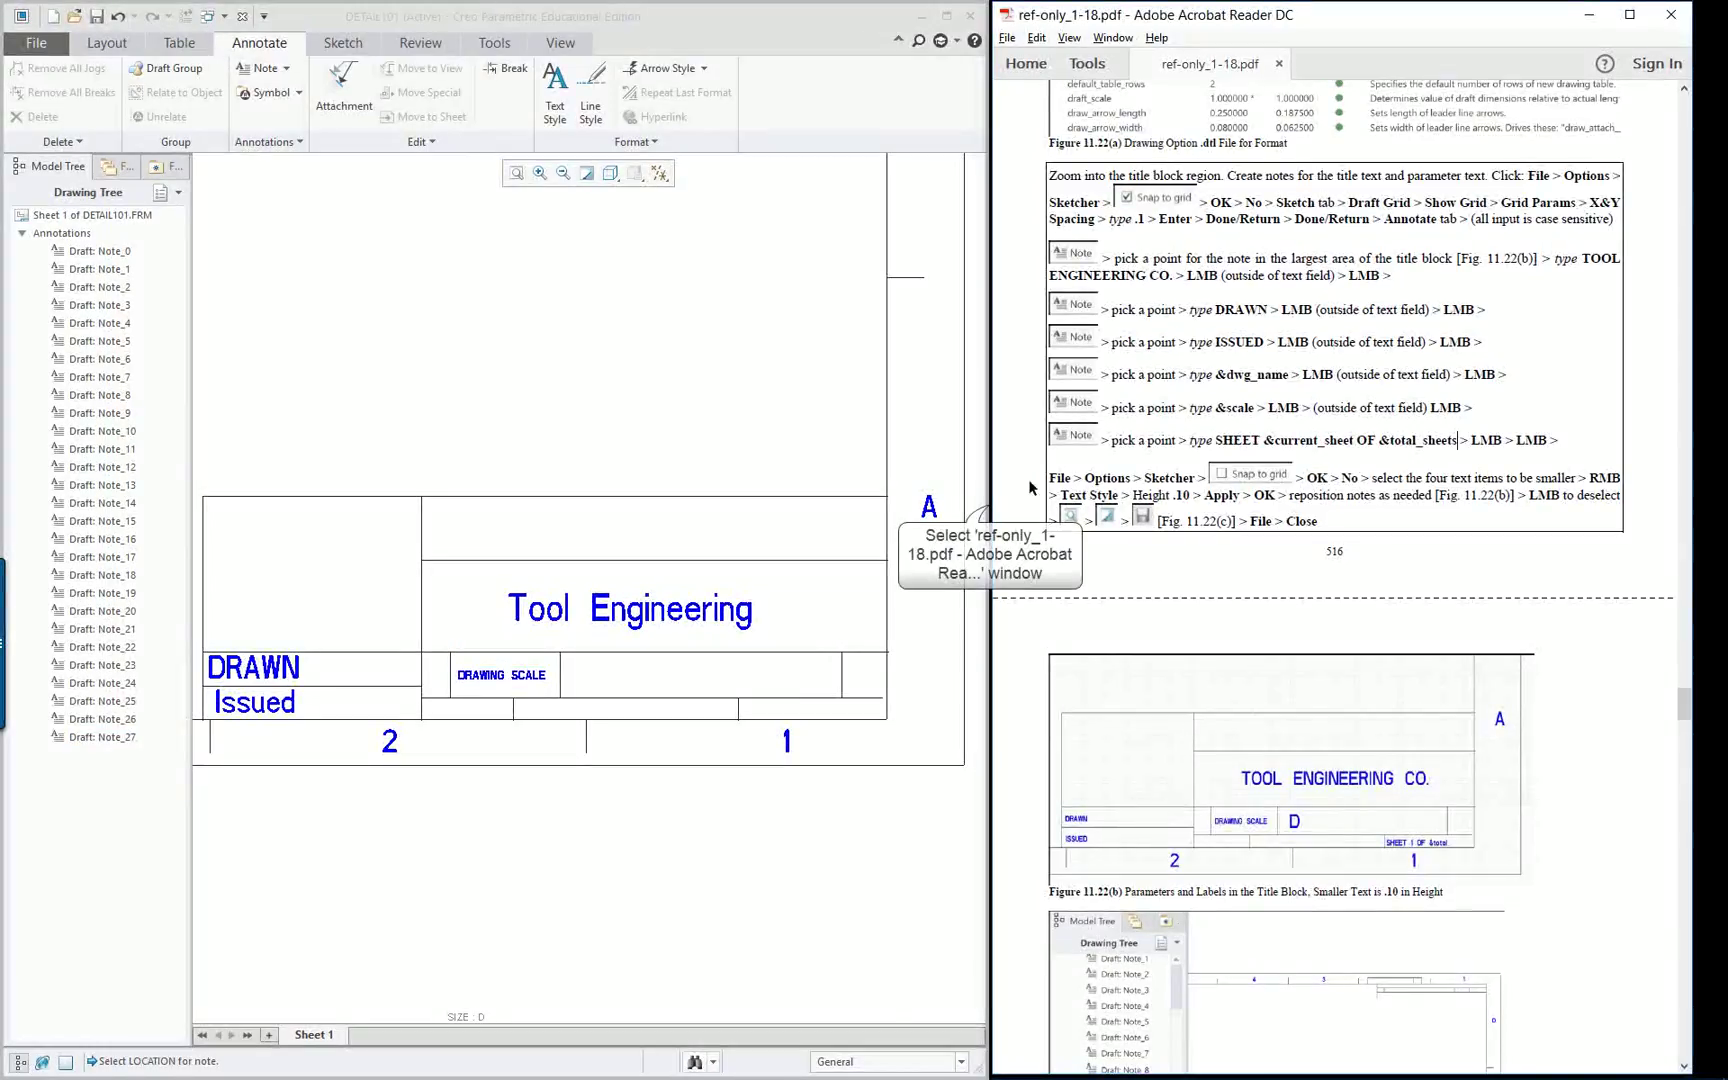
{"action": "left_click_drag", "start_coordinate": [990, 520], "coordinate": [900, 520]}
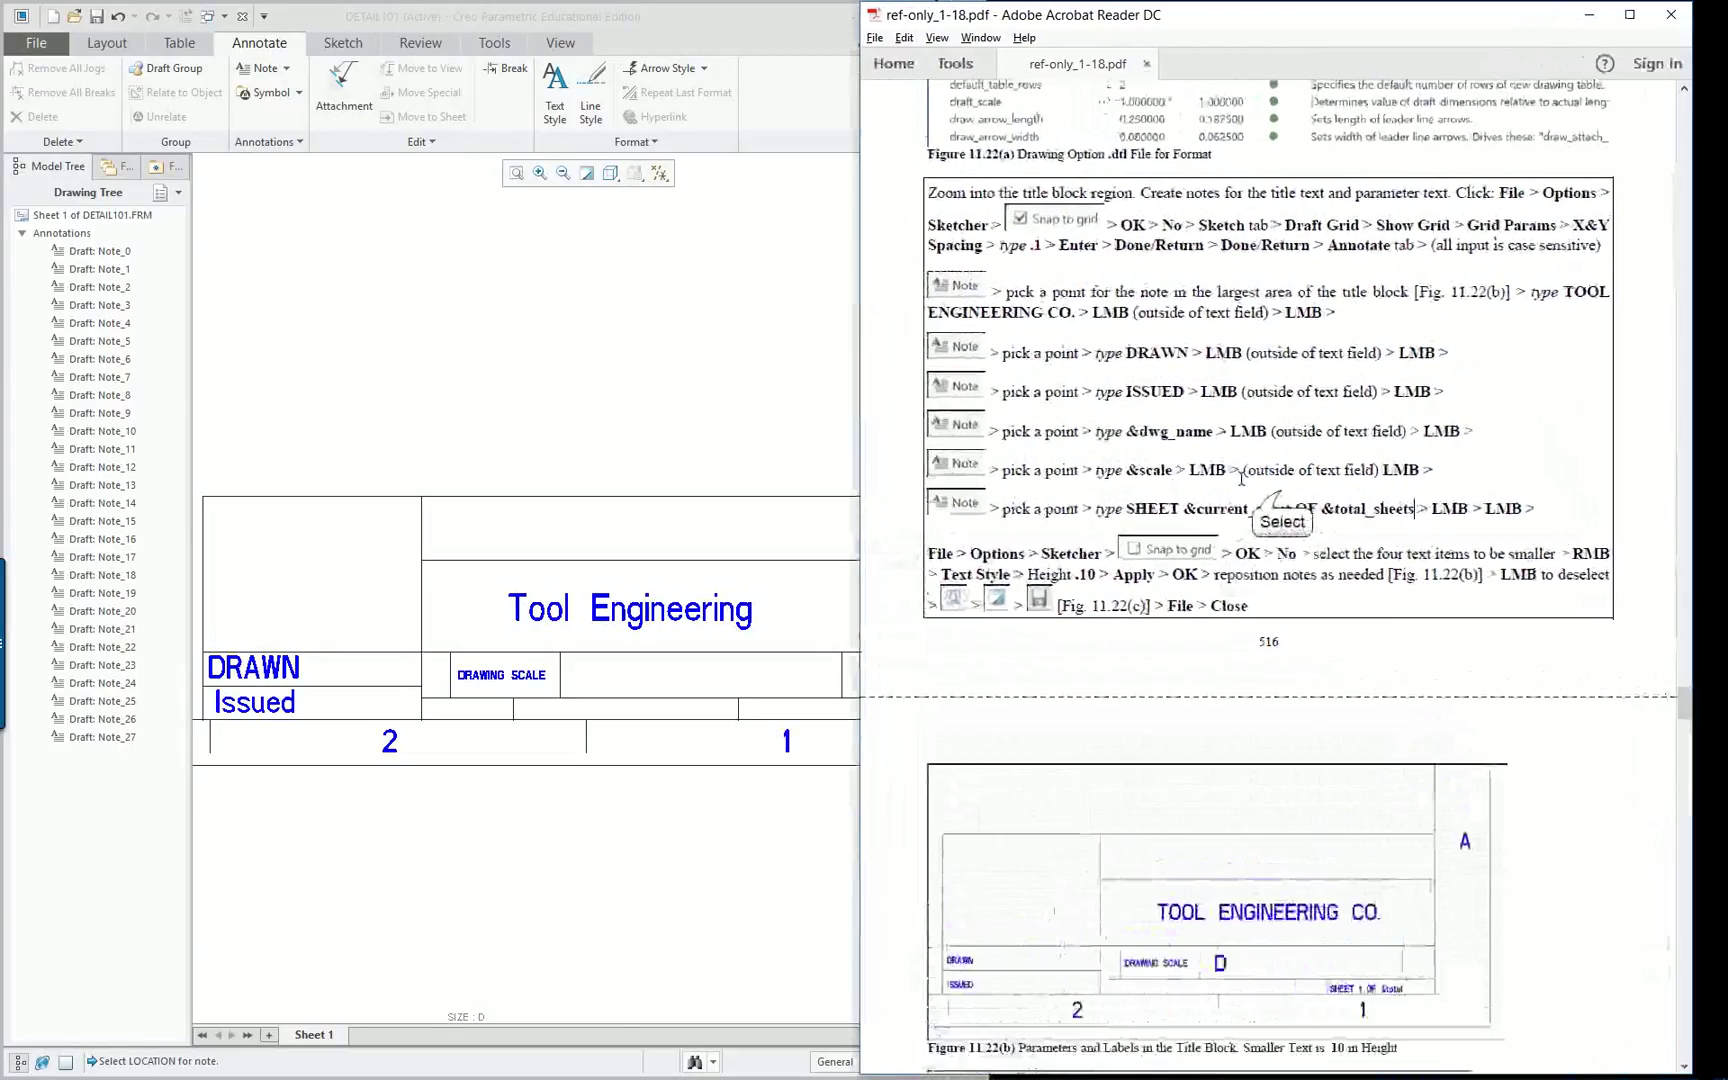
{"action": "left_click", "coordinate": [1411, 508]}
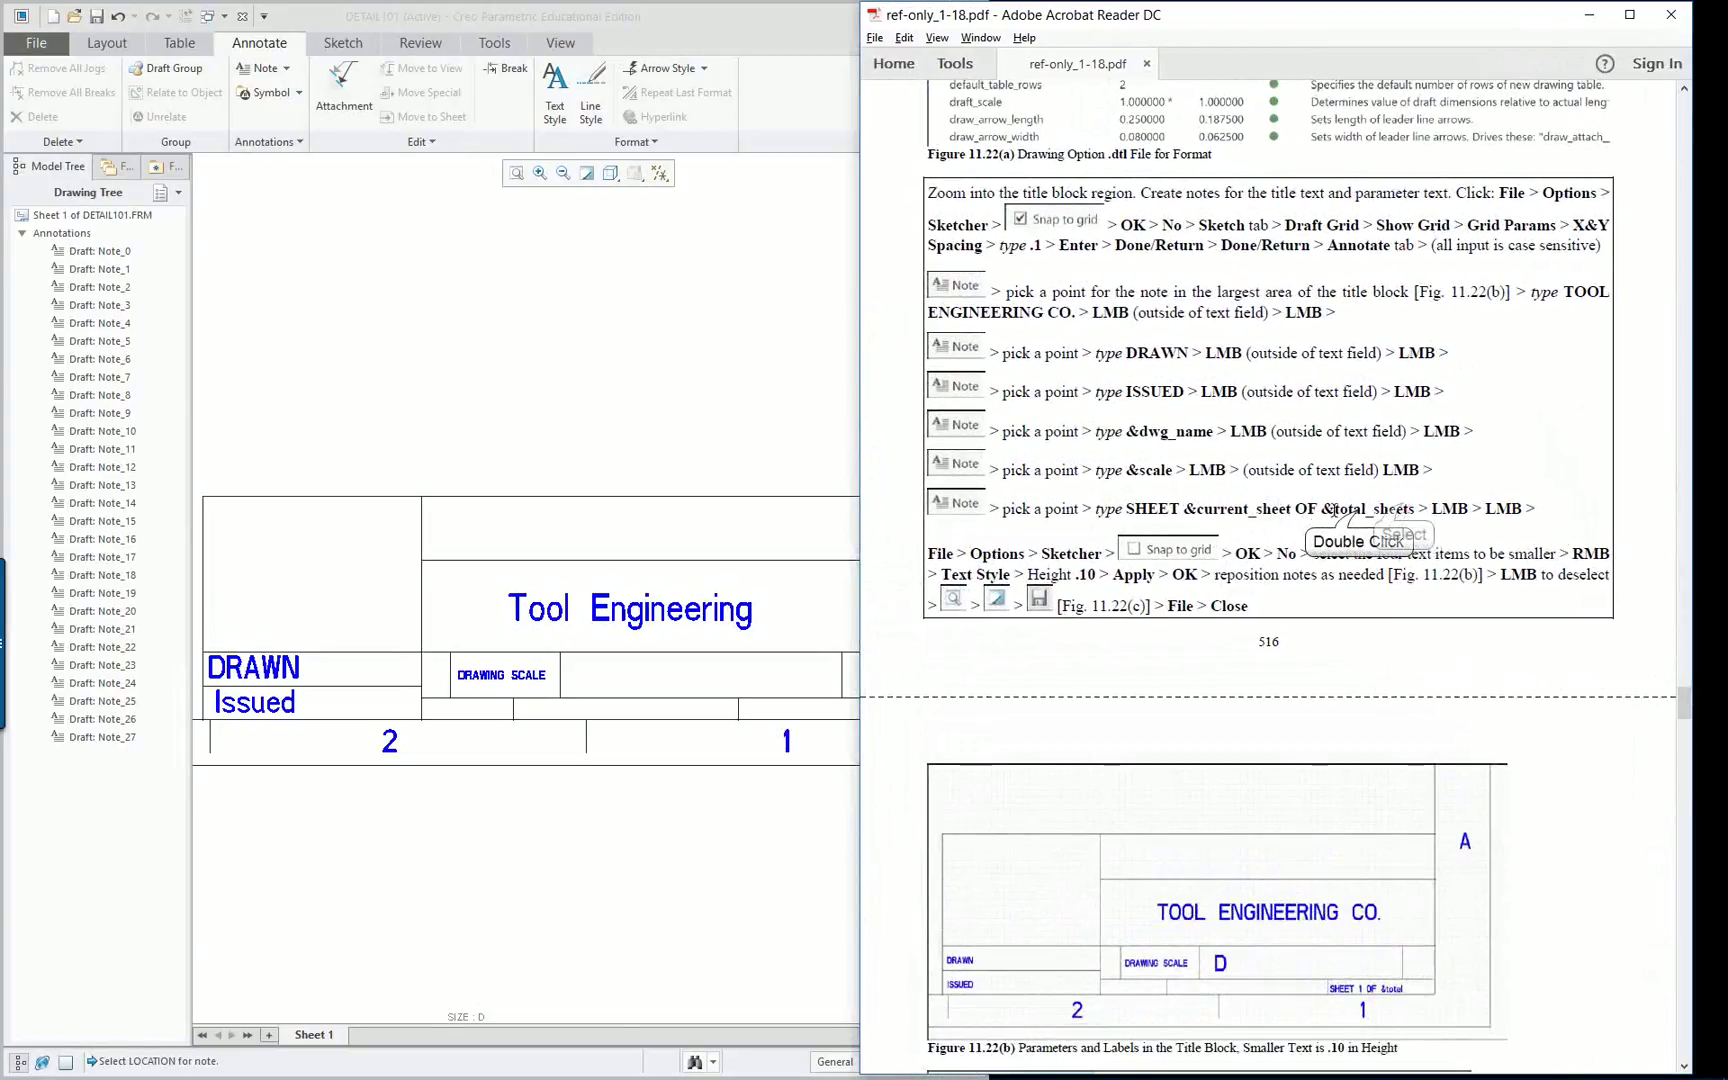
{"action": "double_click", "coordinate": [1349, 509]}
{"action": "left_click", "coordinate": [1407, 508]}
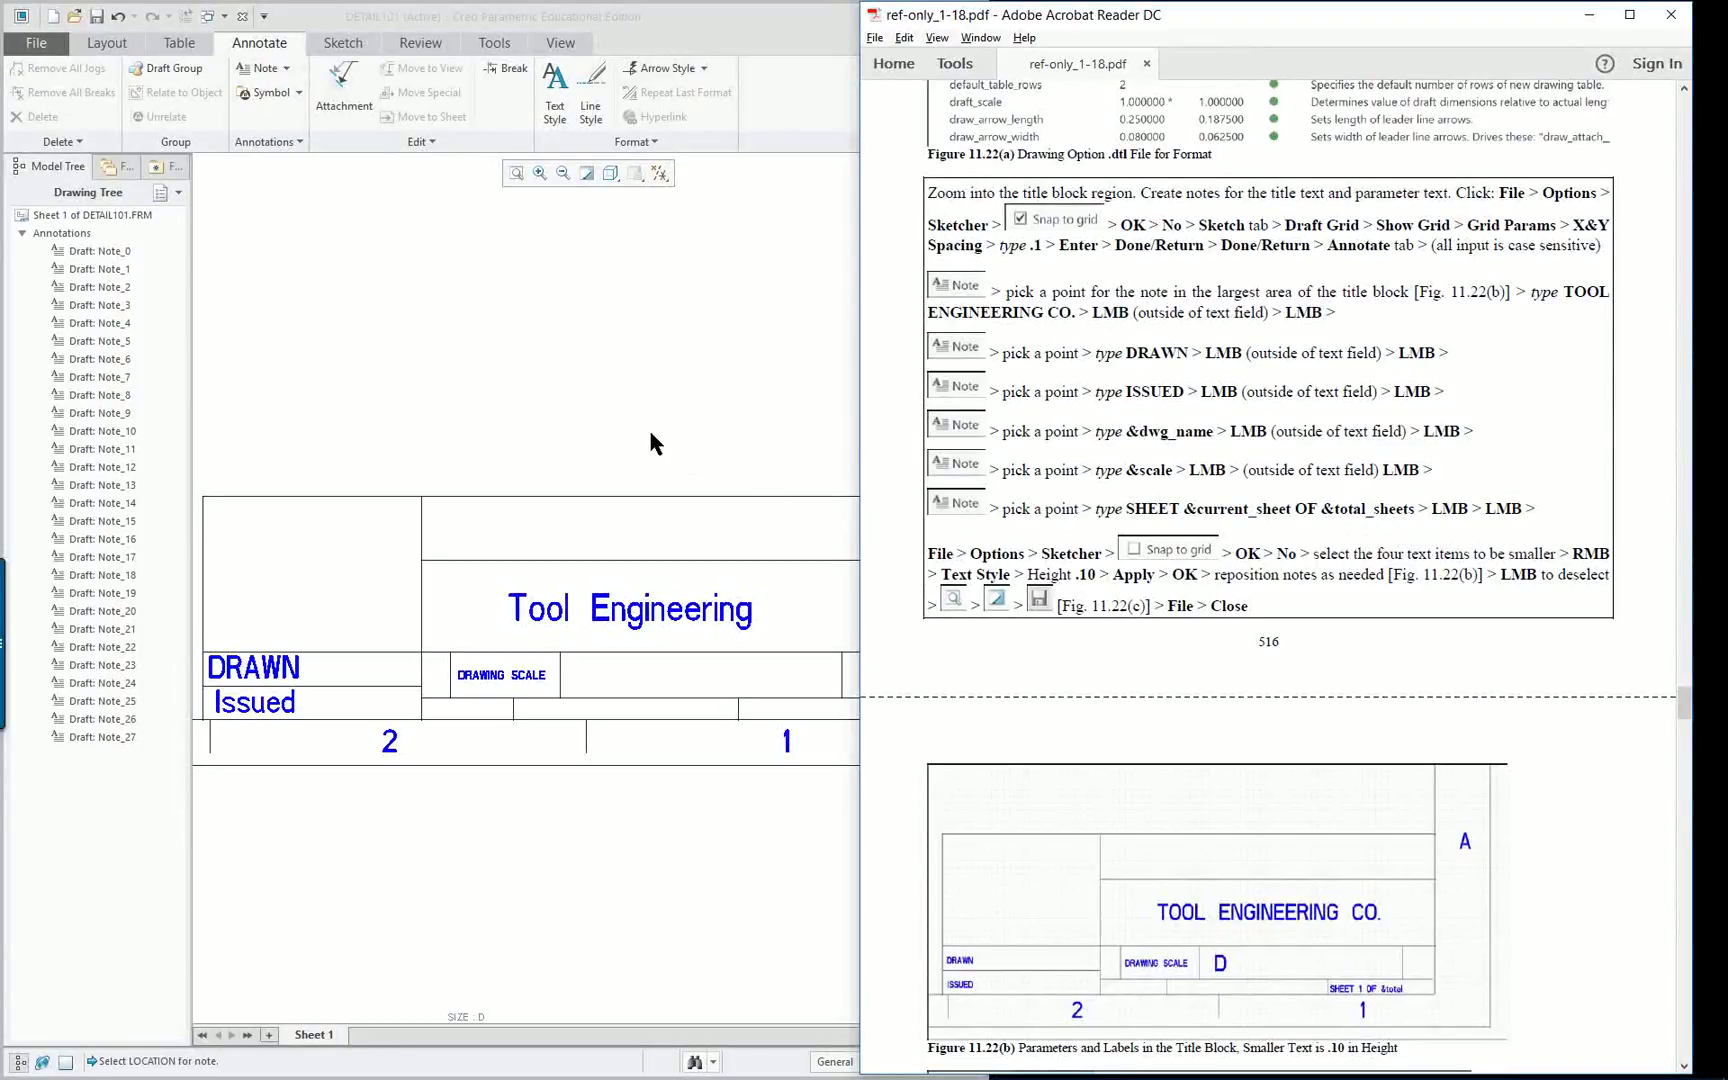
{"action": "left_click", "coordinate": [1157, 439]}
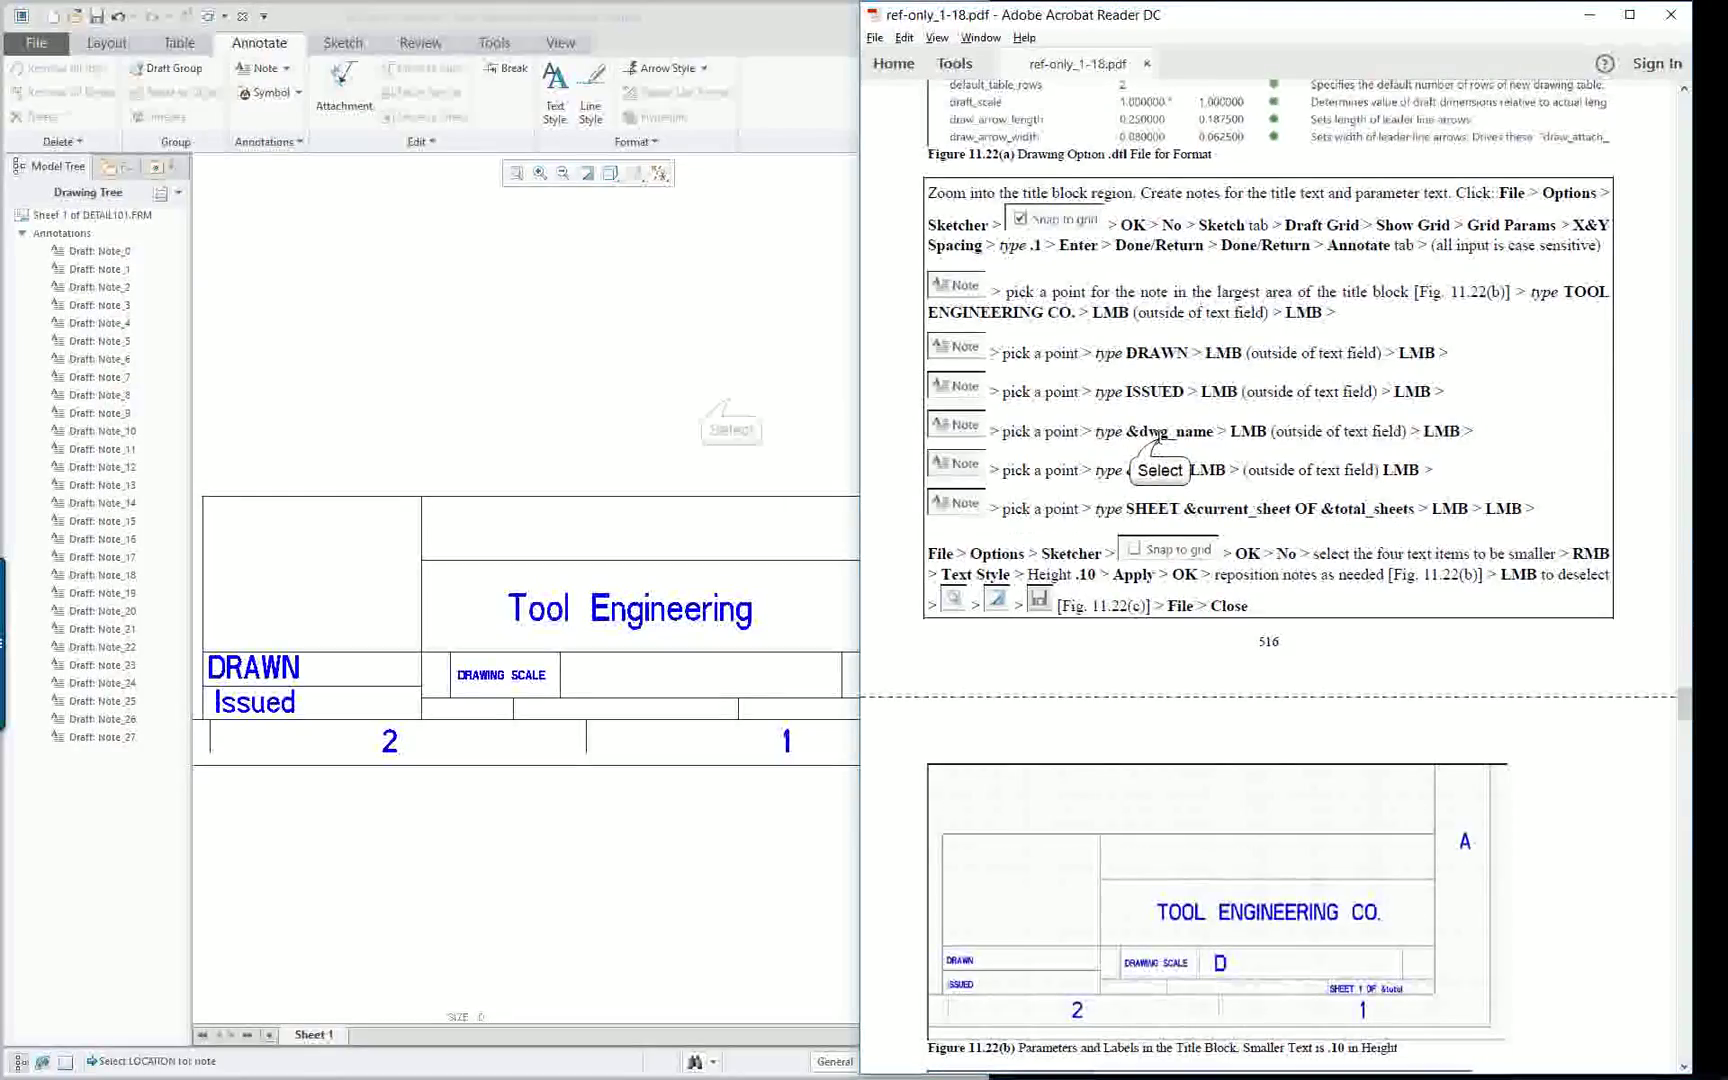
{"action": "key", "text": "alt+Tab"}
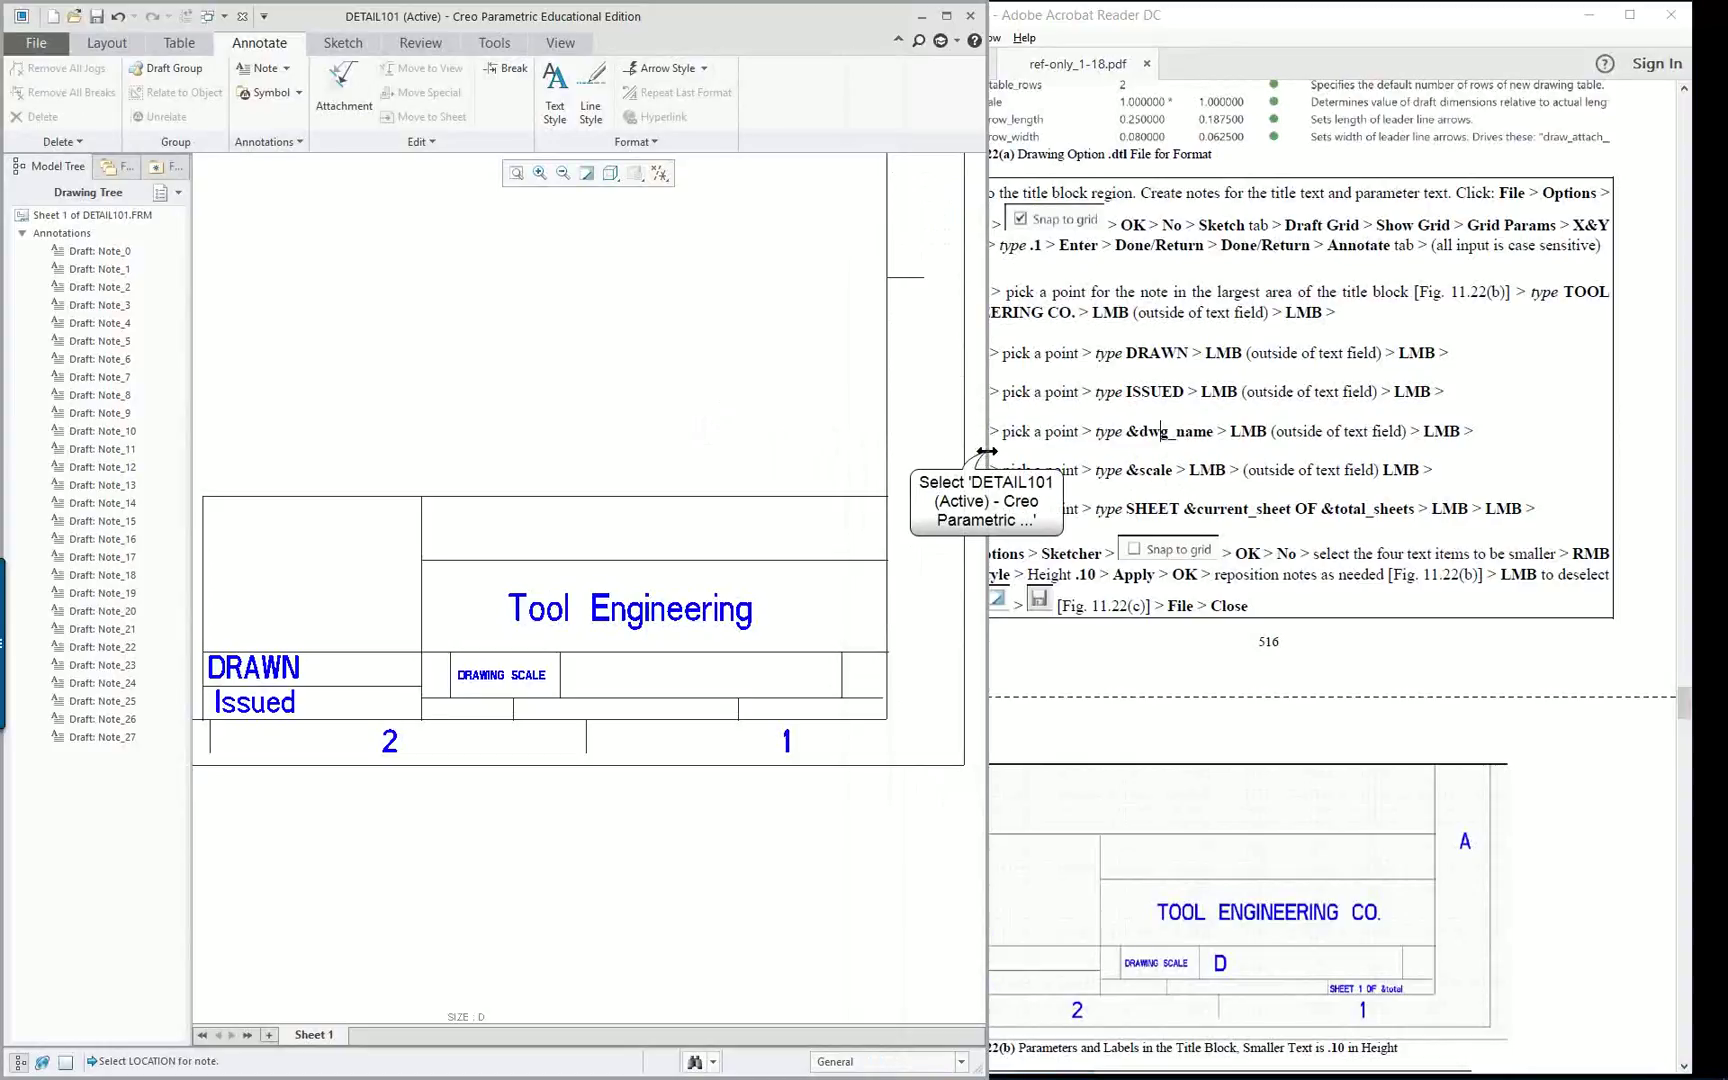
{"action": "left_click_drag", "start_coordinate": [915, 441], "coordinate": [858, 441]}
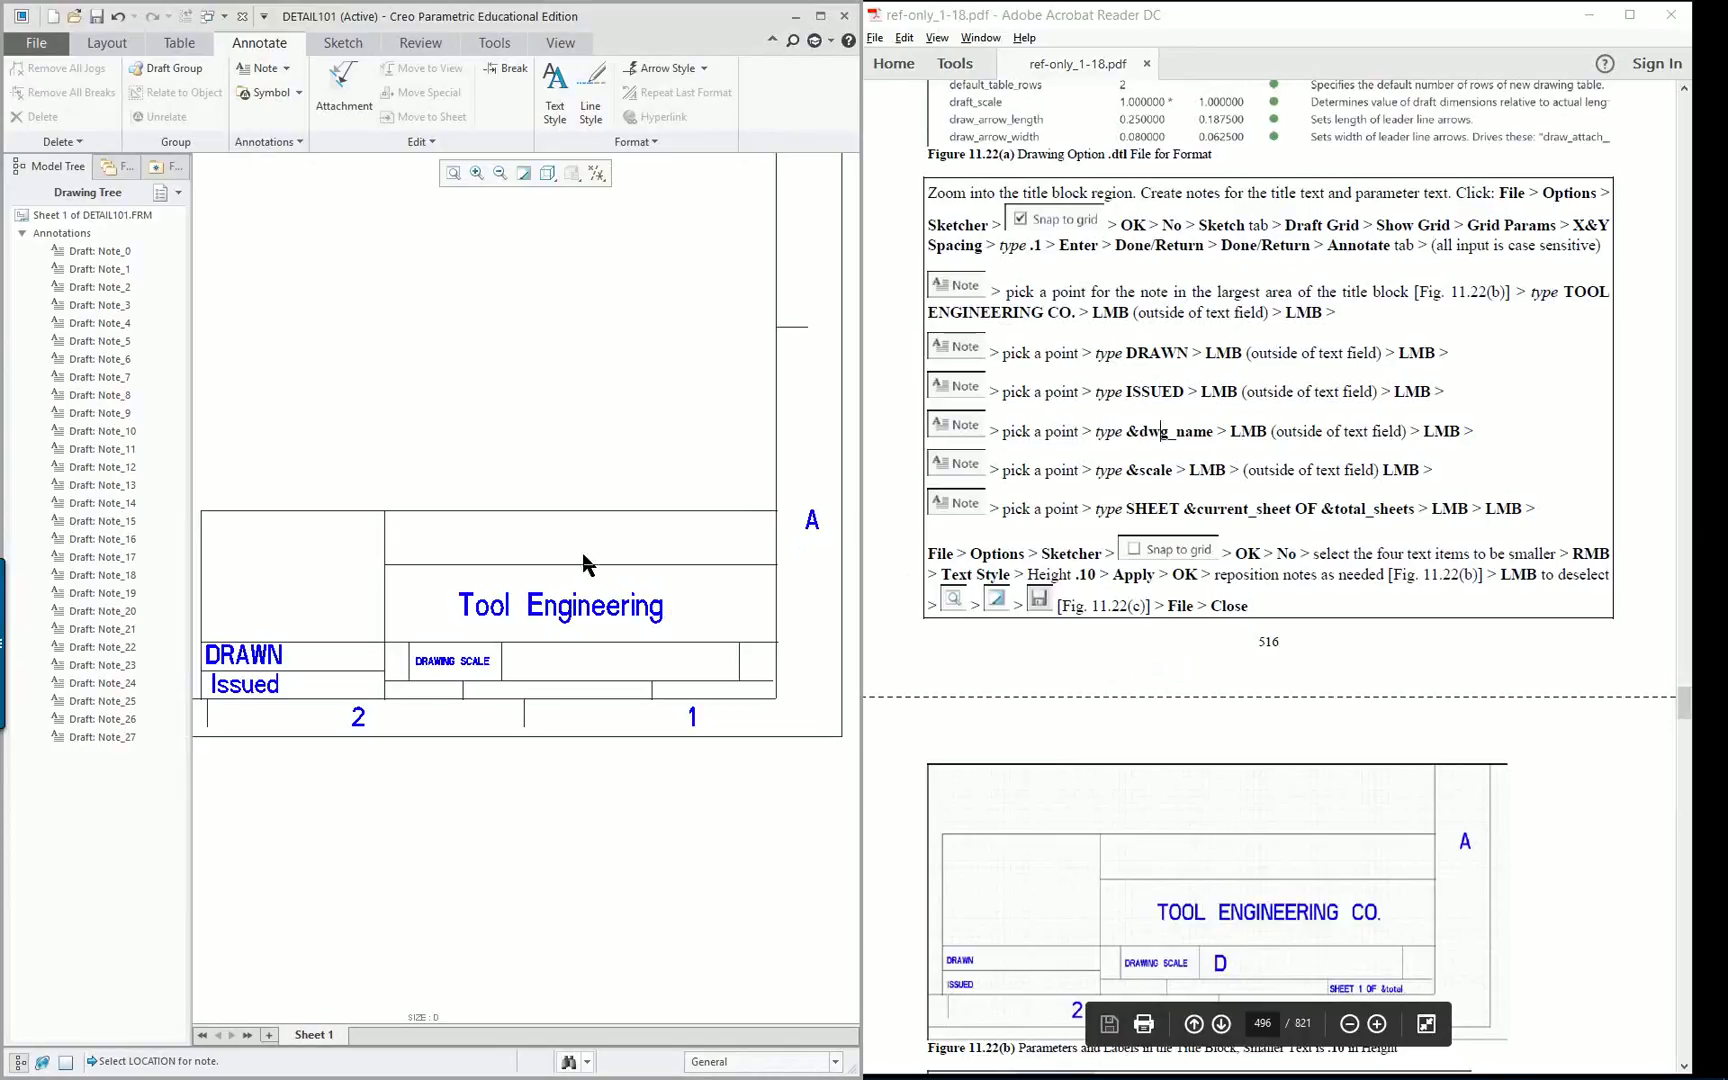
Add a &dwg_name parameter note in the wide cell beside DRAWING SCALE and shift it toward the cell's middle.
{"action": "left_click", "coordinate": [264, 74]}
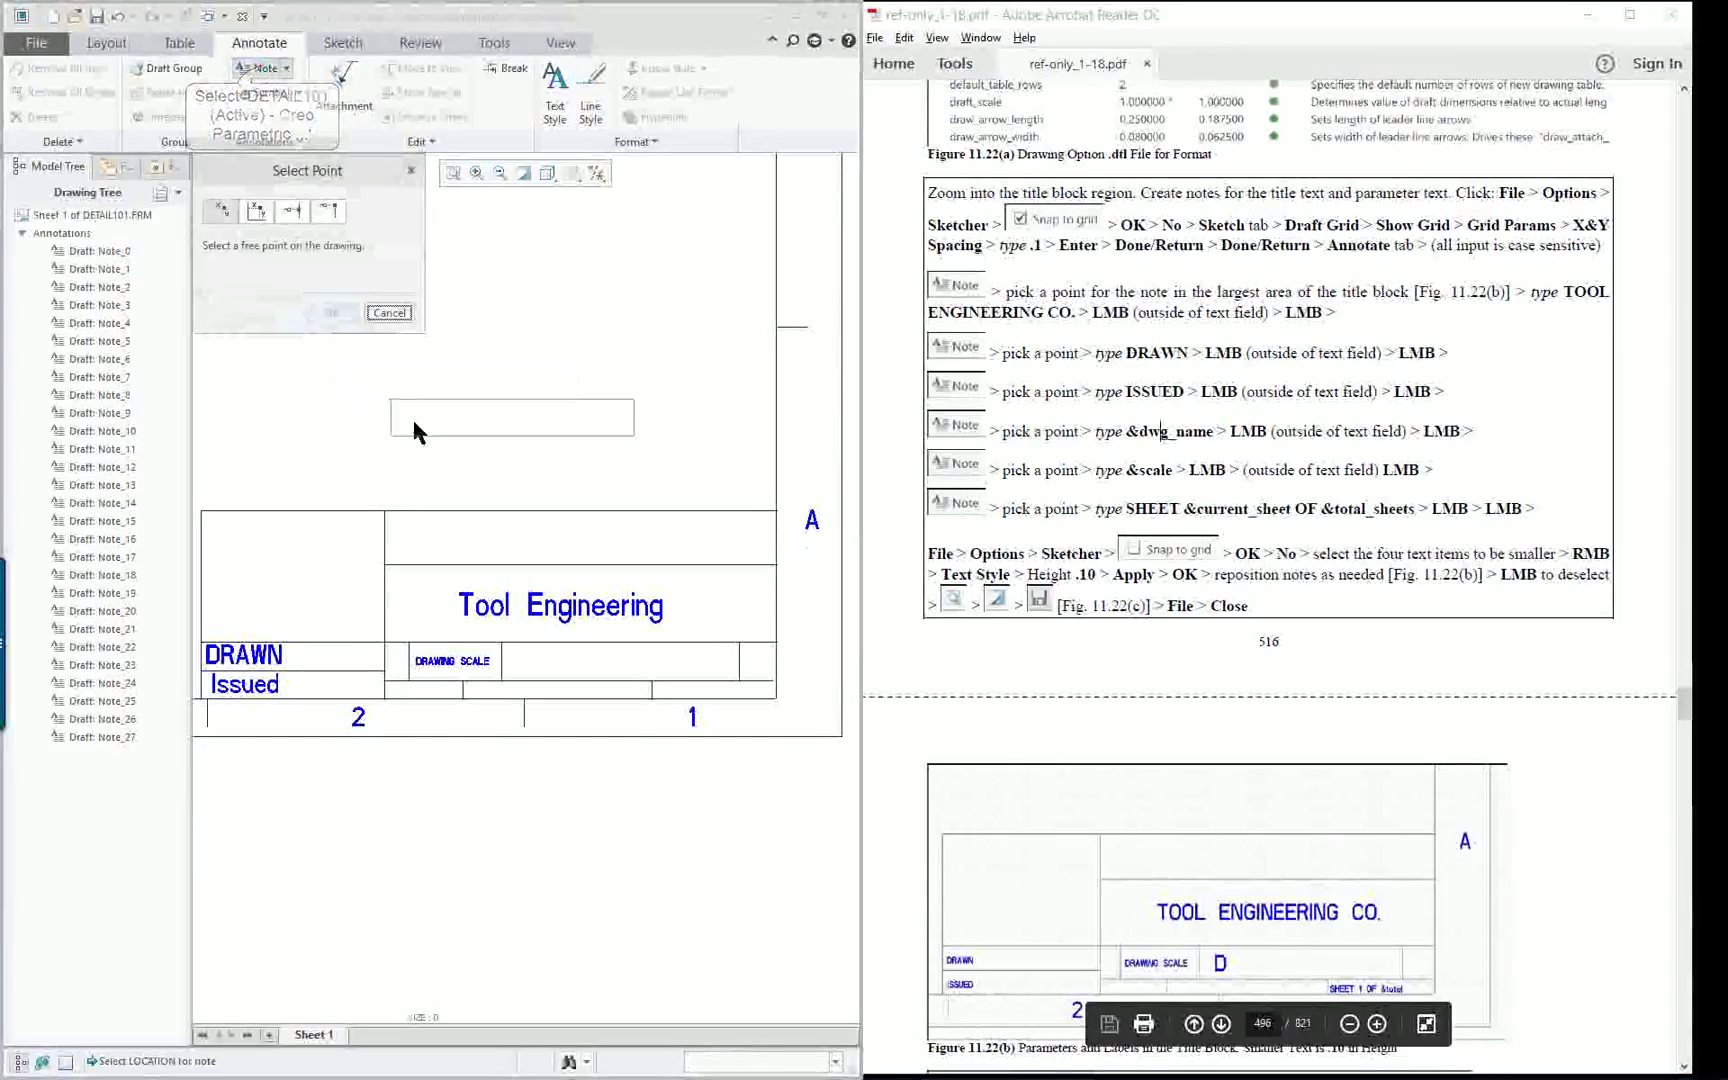
{"action": "left_click", "coordinate": [516, 664]}
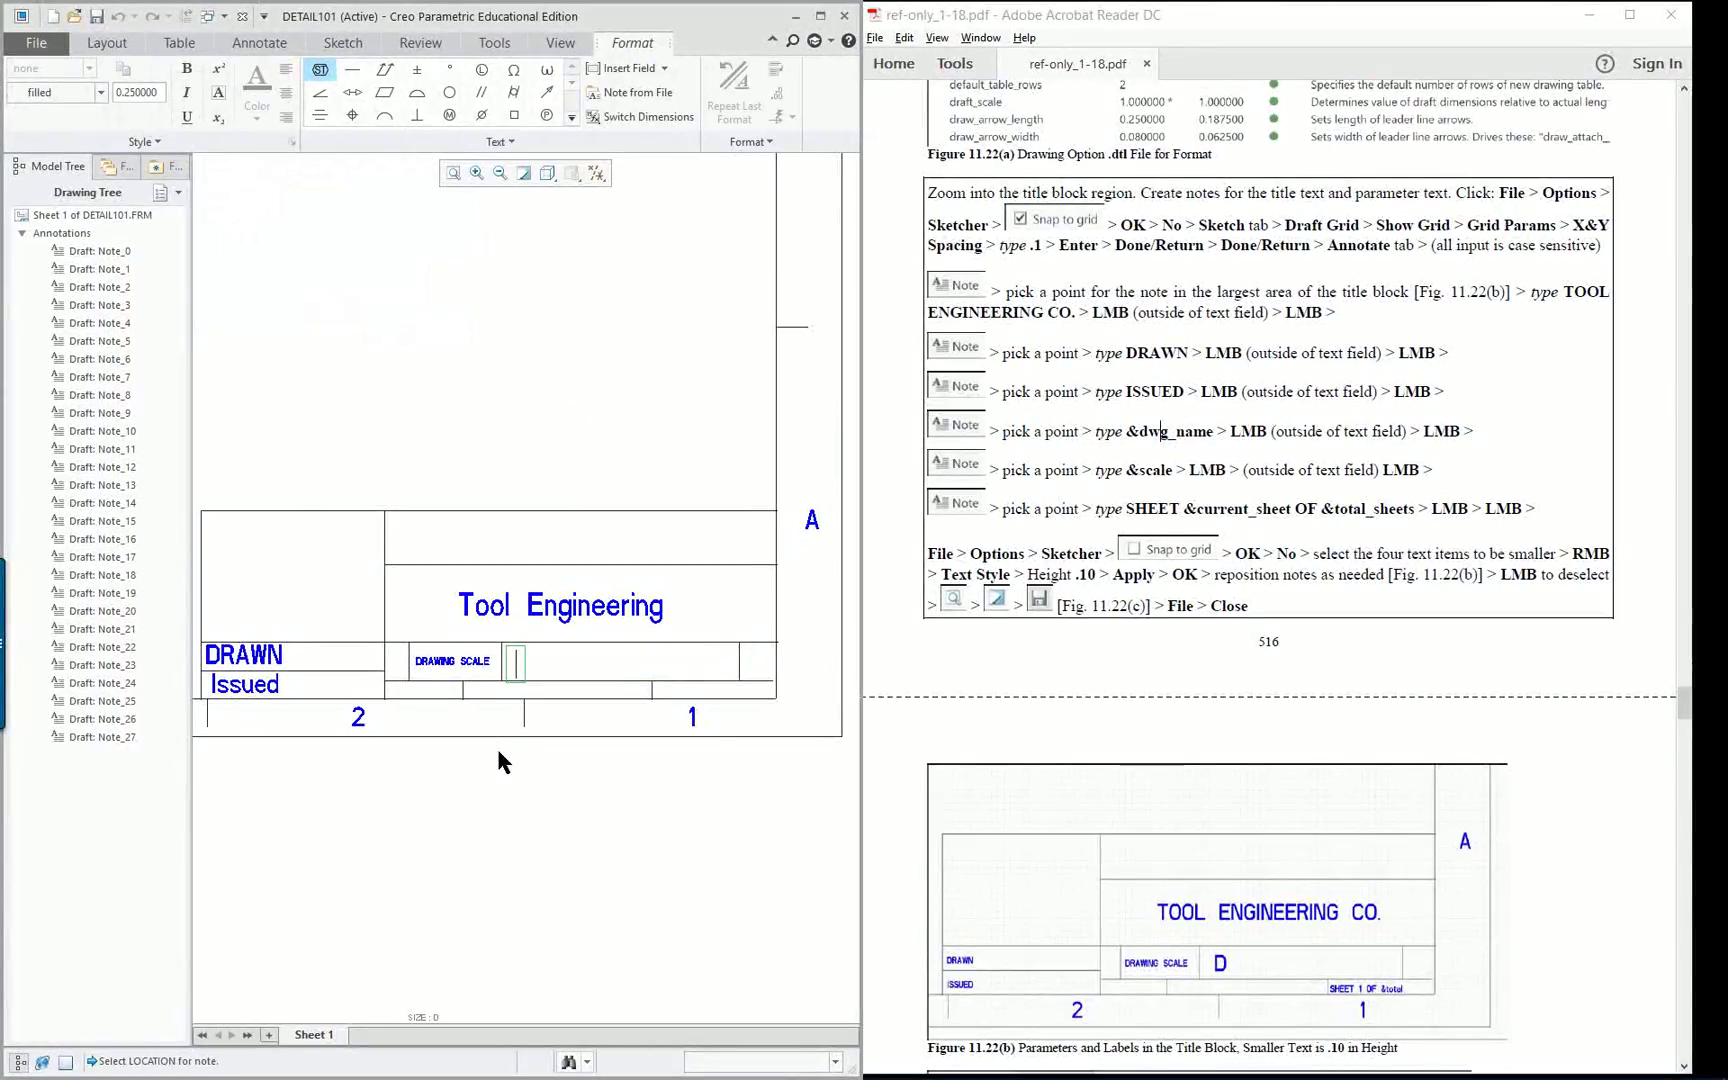
{"action": "type", "text": "&"}
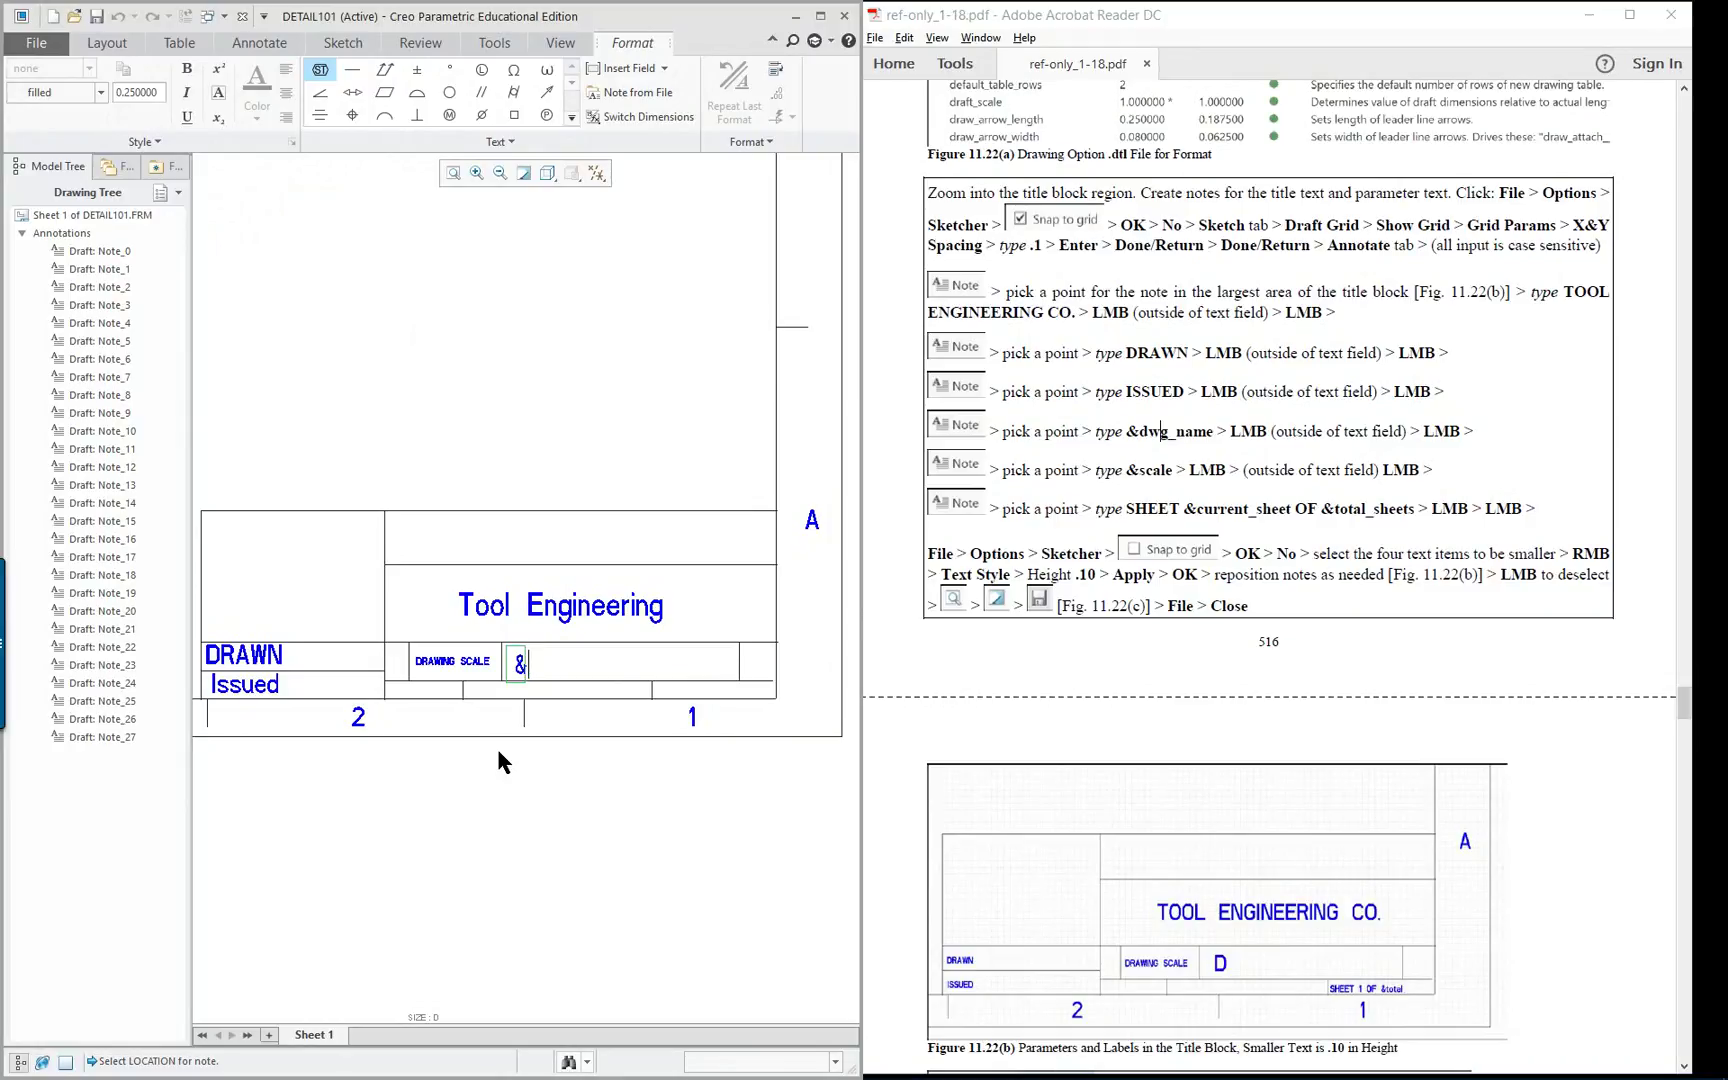
{"action": "type", "text": "dwg_name"}
{"action": "left_click", "coordinate": [666, 778]}
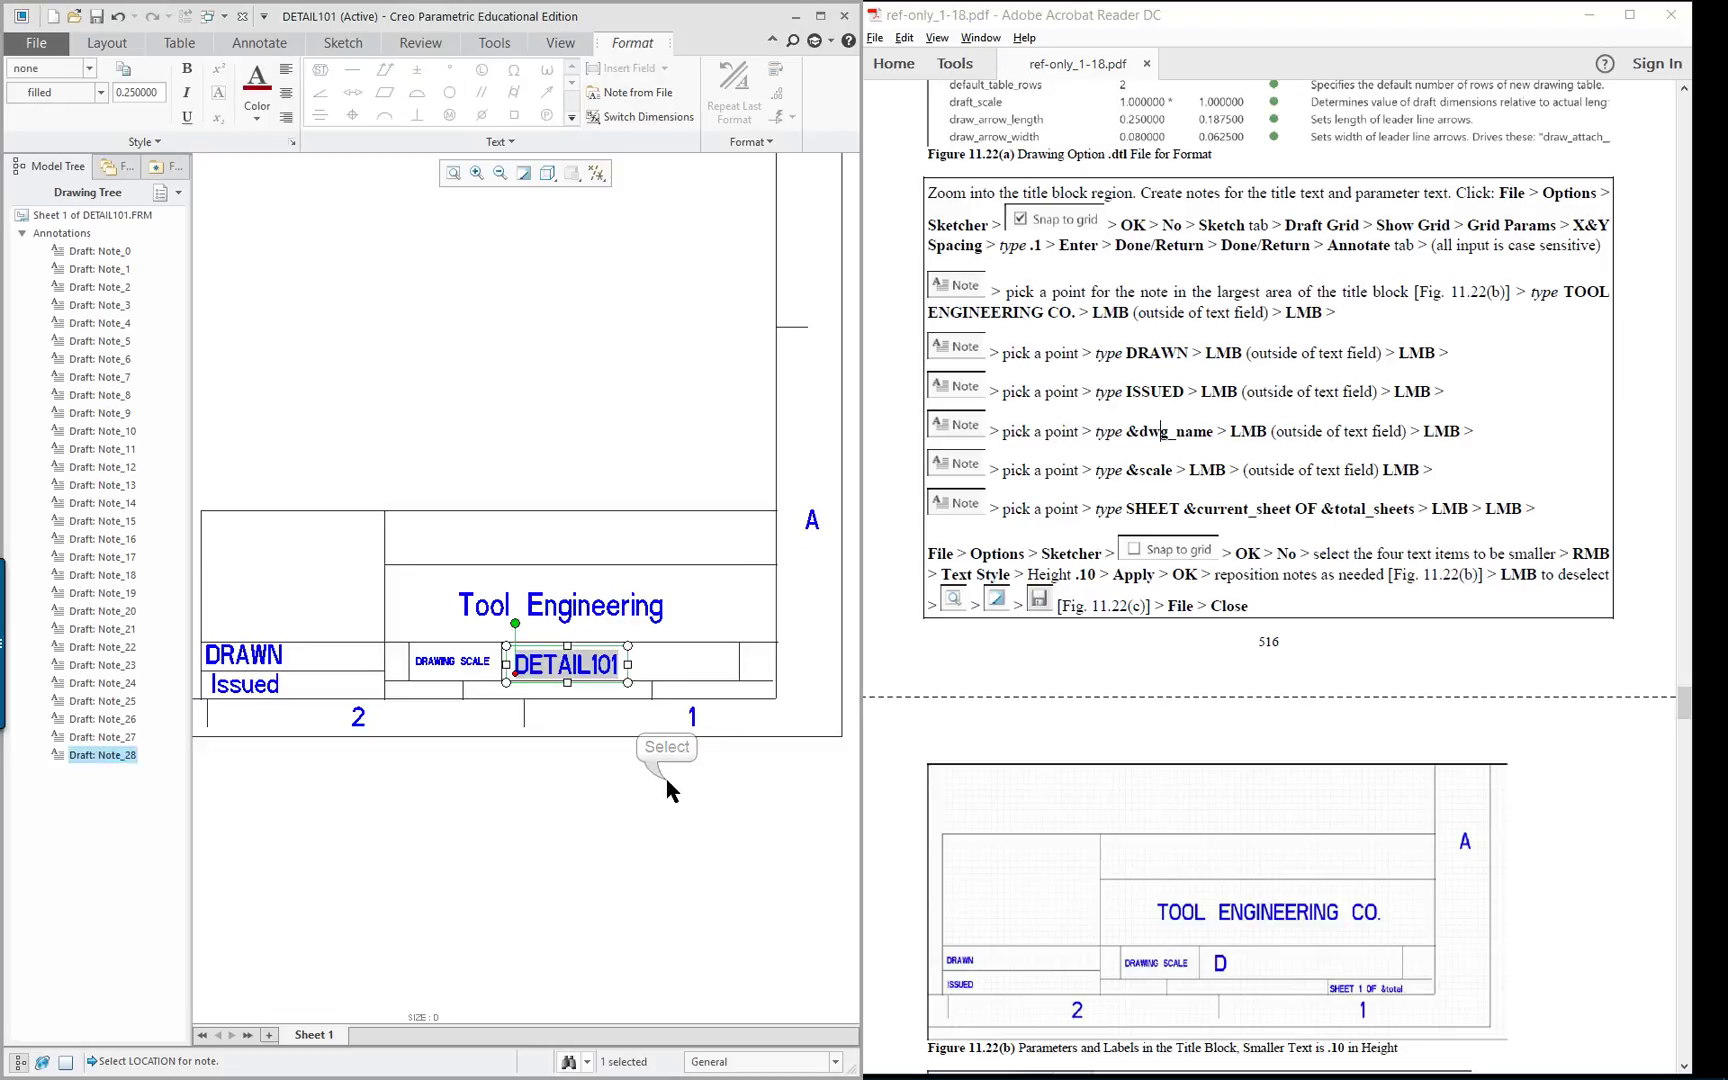
{"action": "left_click_drag", "start_coordinate": [628, 657], "coordinate": [659, 657]}
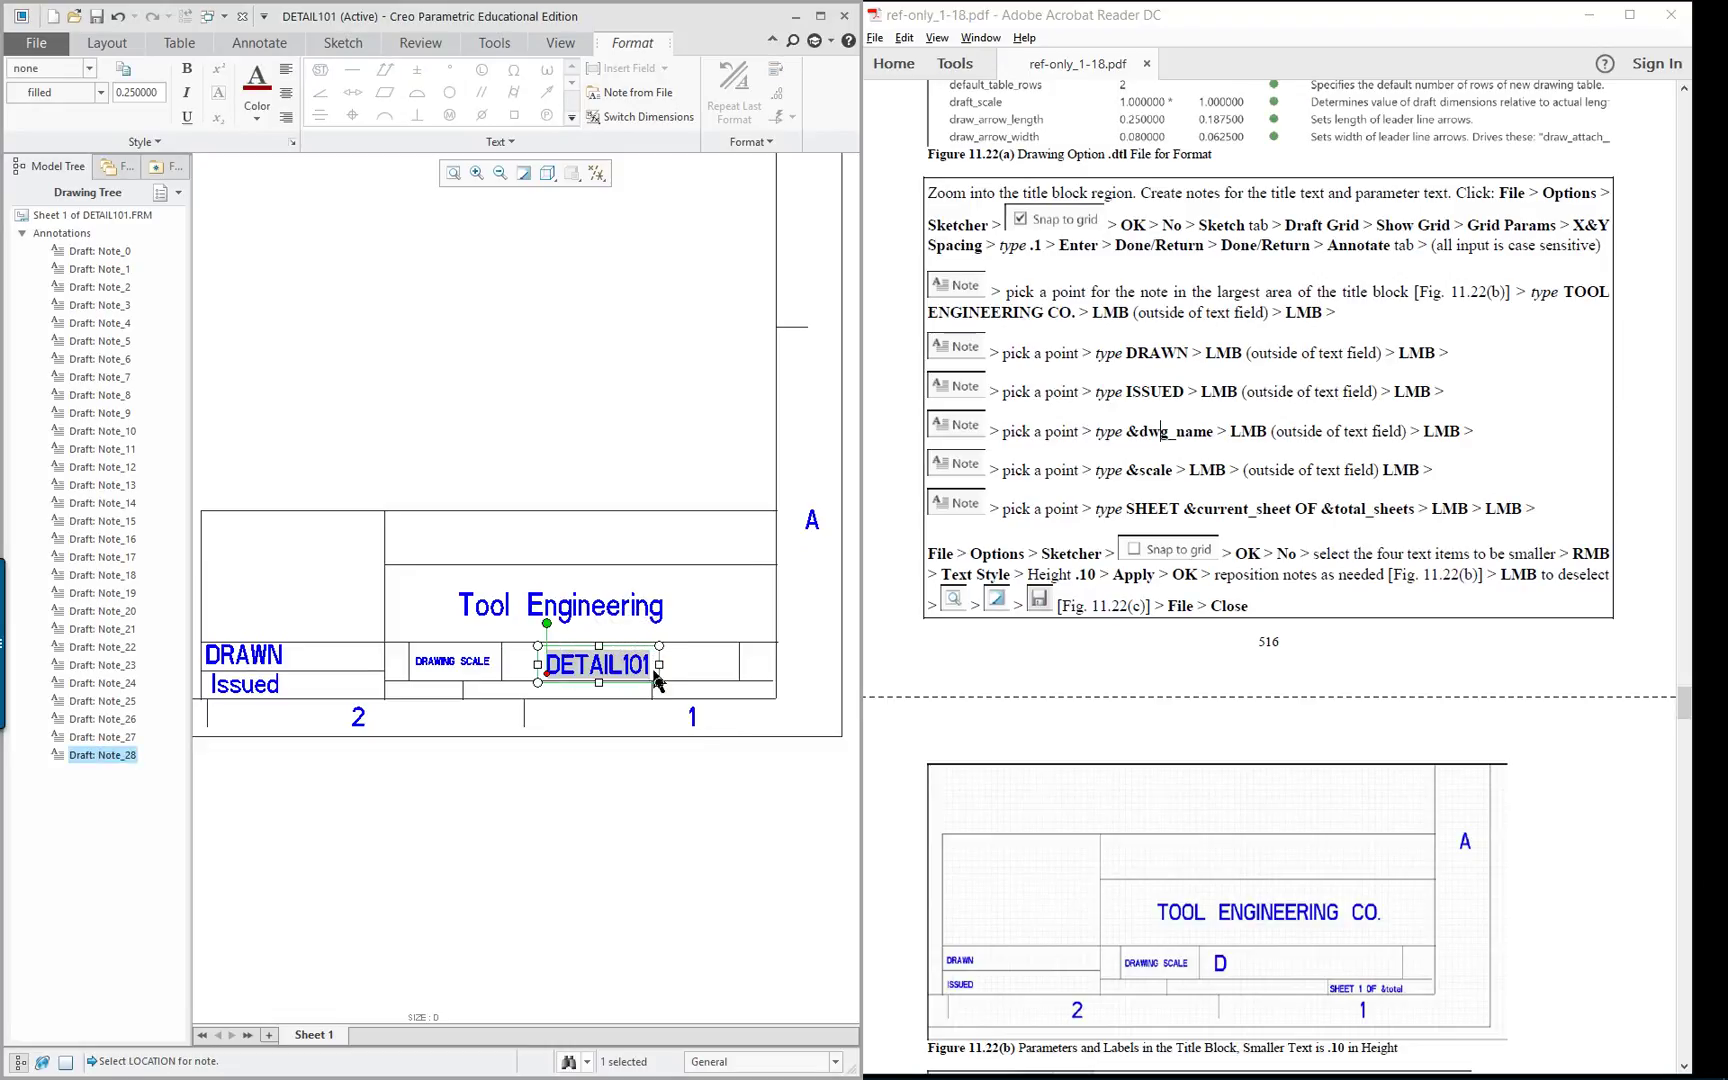
{"action": "left_click", "coordinate": [588, 792]}
Examine the PDF instruction for the "SHEET &current_sheet OF &total_sheets" note and return to the drawing format.
{"action": "left_click", "coordinate": [1338, 515]}
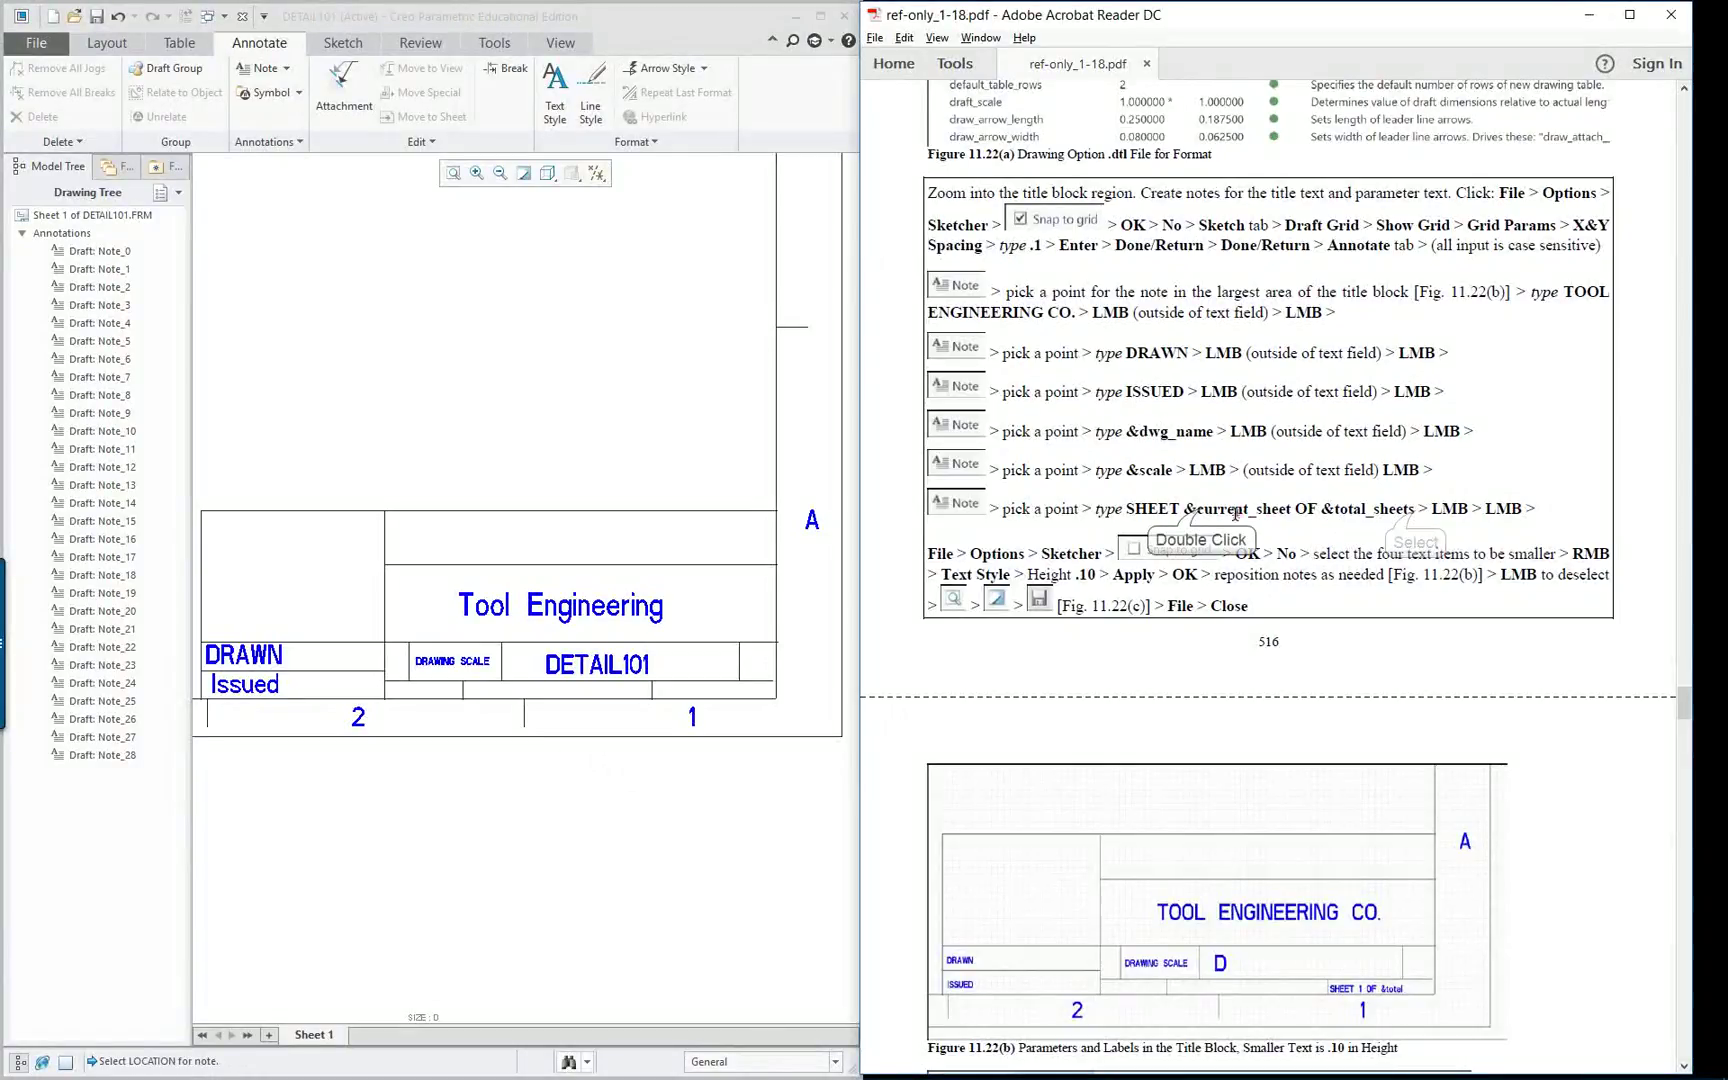
{"action": "double_click", "coordinate": [1163, 511]}
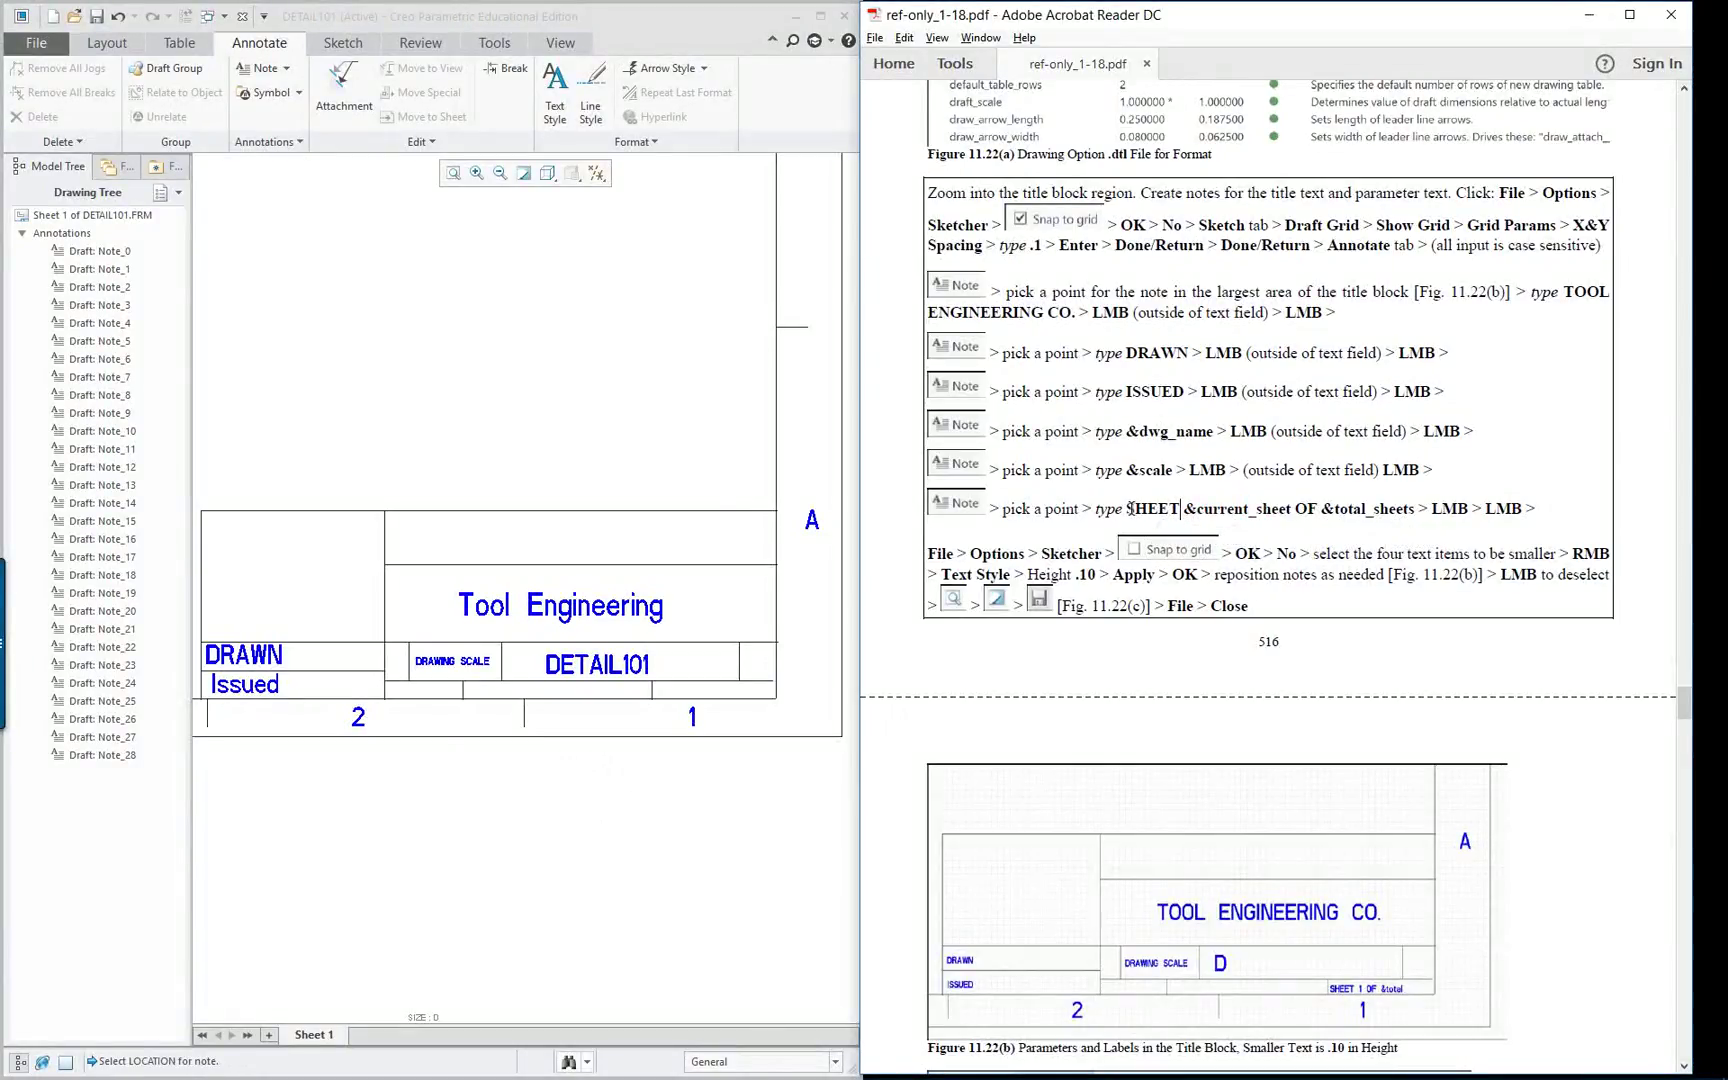
{"action": "double_click", "coordinate": [1305, 509]}
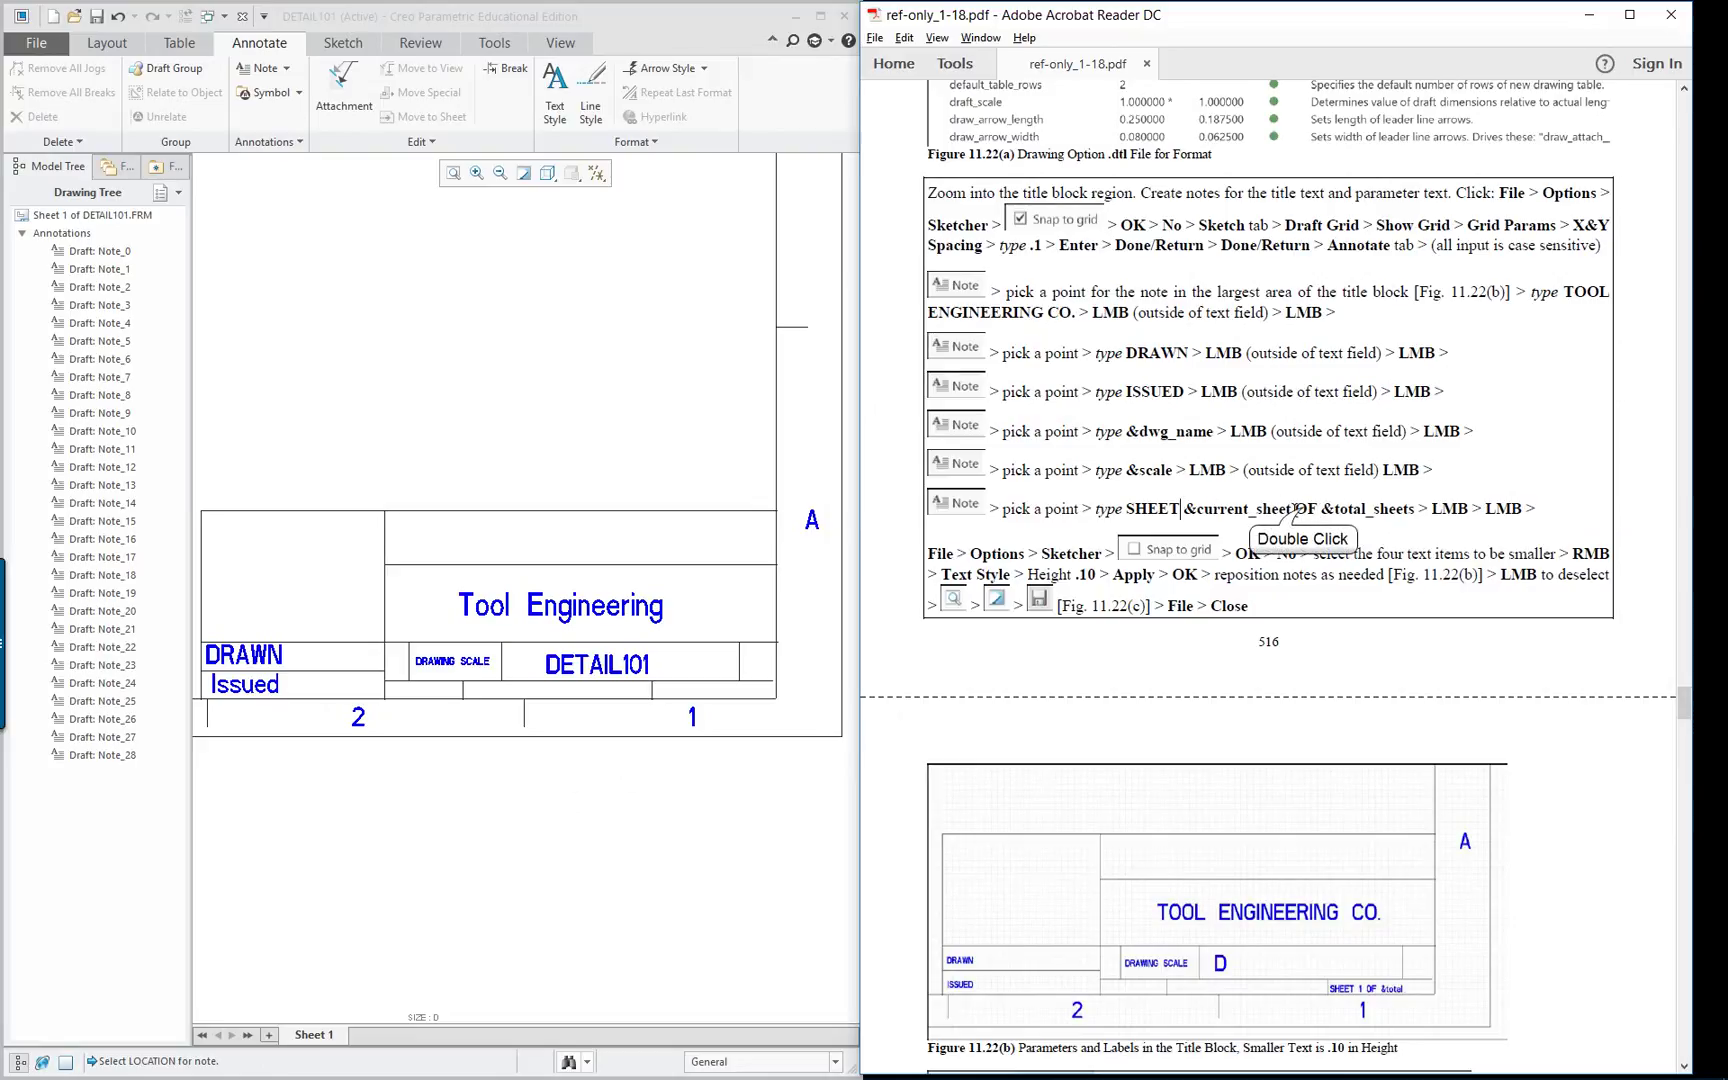
{"action": "double_click", "coordinate": [1163, 513]}
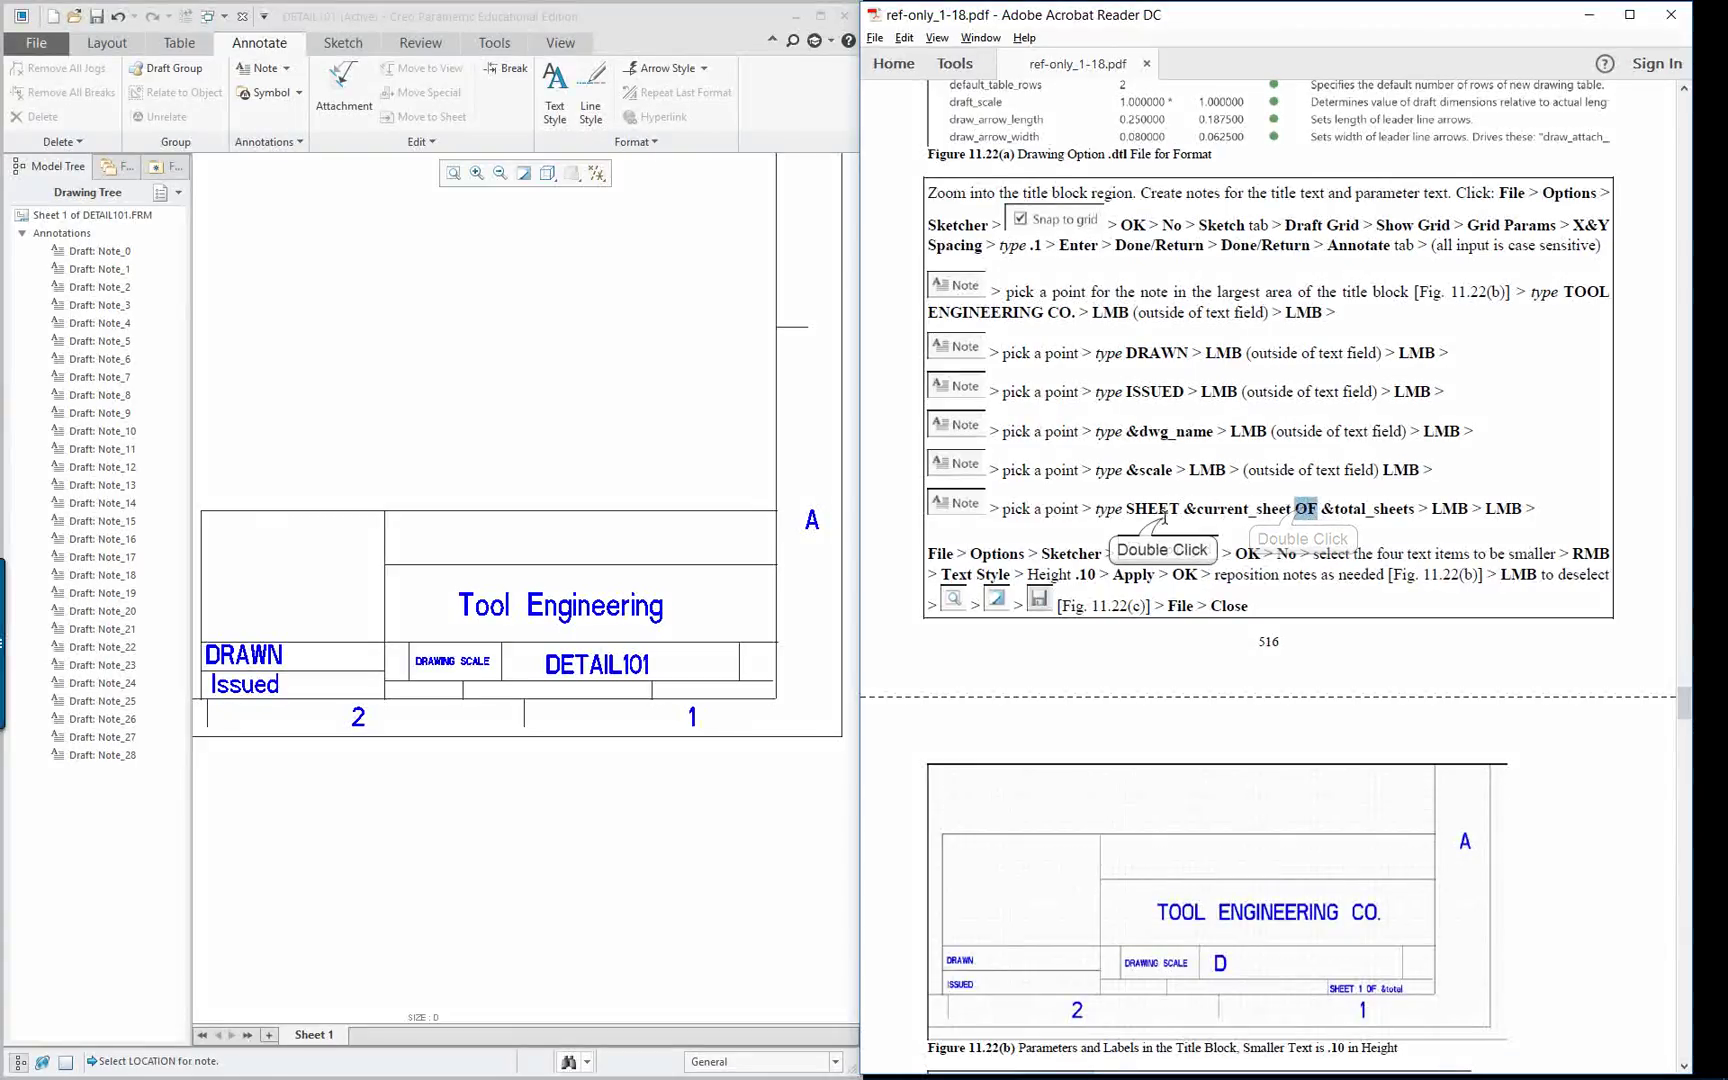
{"action": "left_click", "coordinate": [1203, 512]}
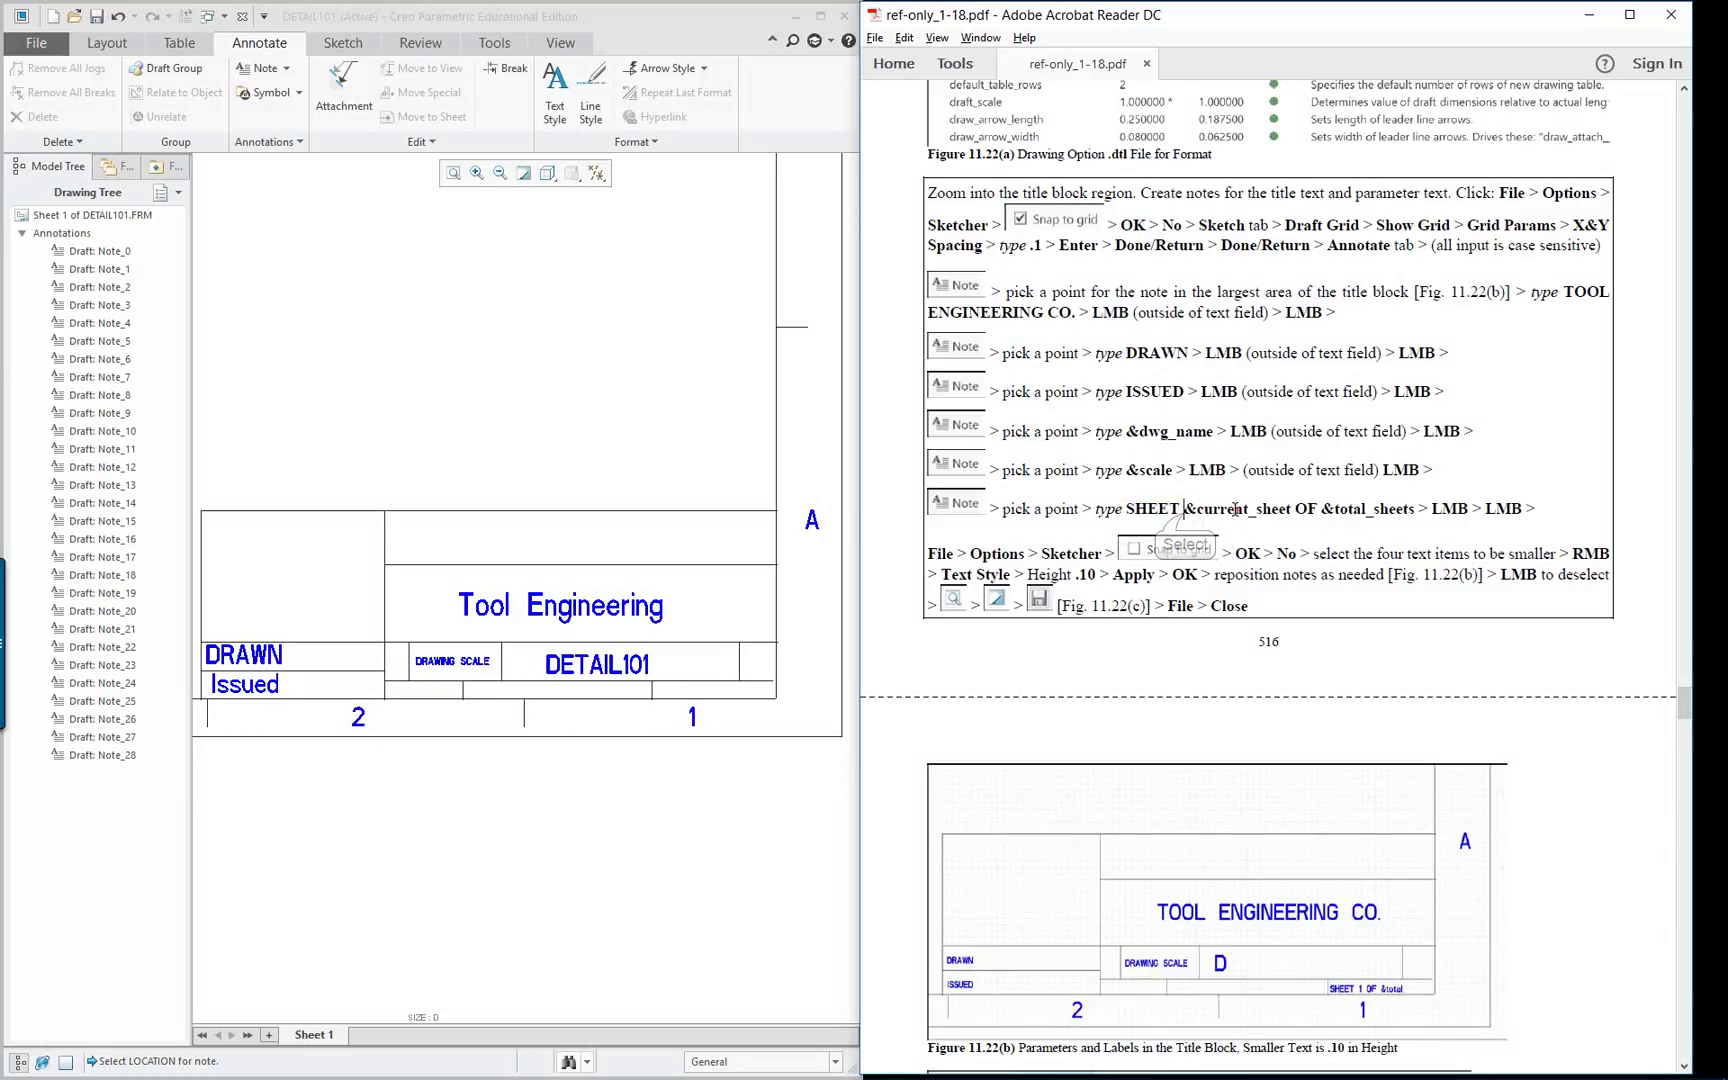
{"action": "left_click", "coordinate": [255, 195]}
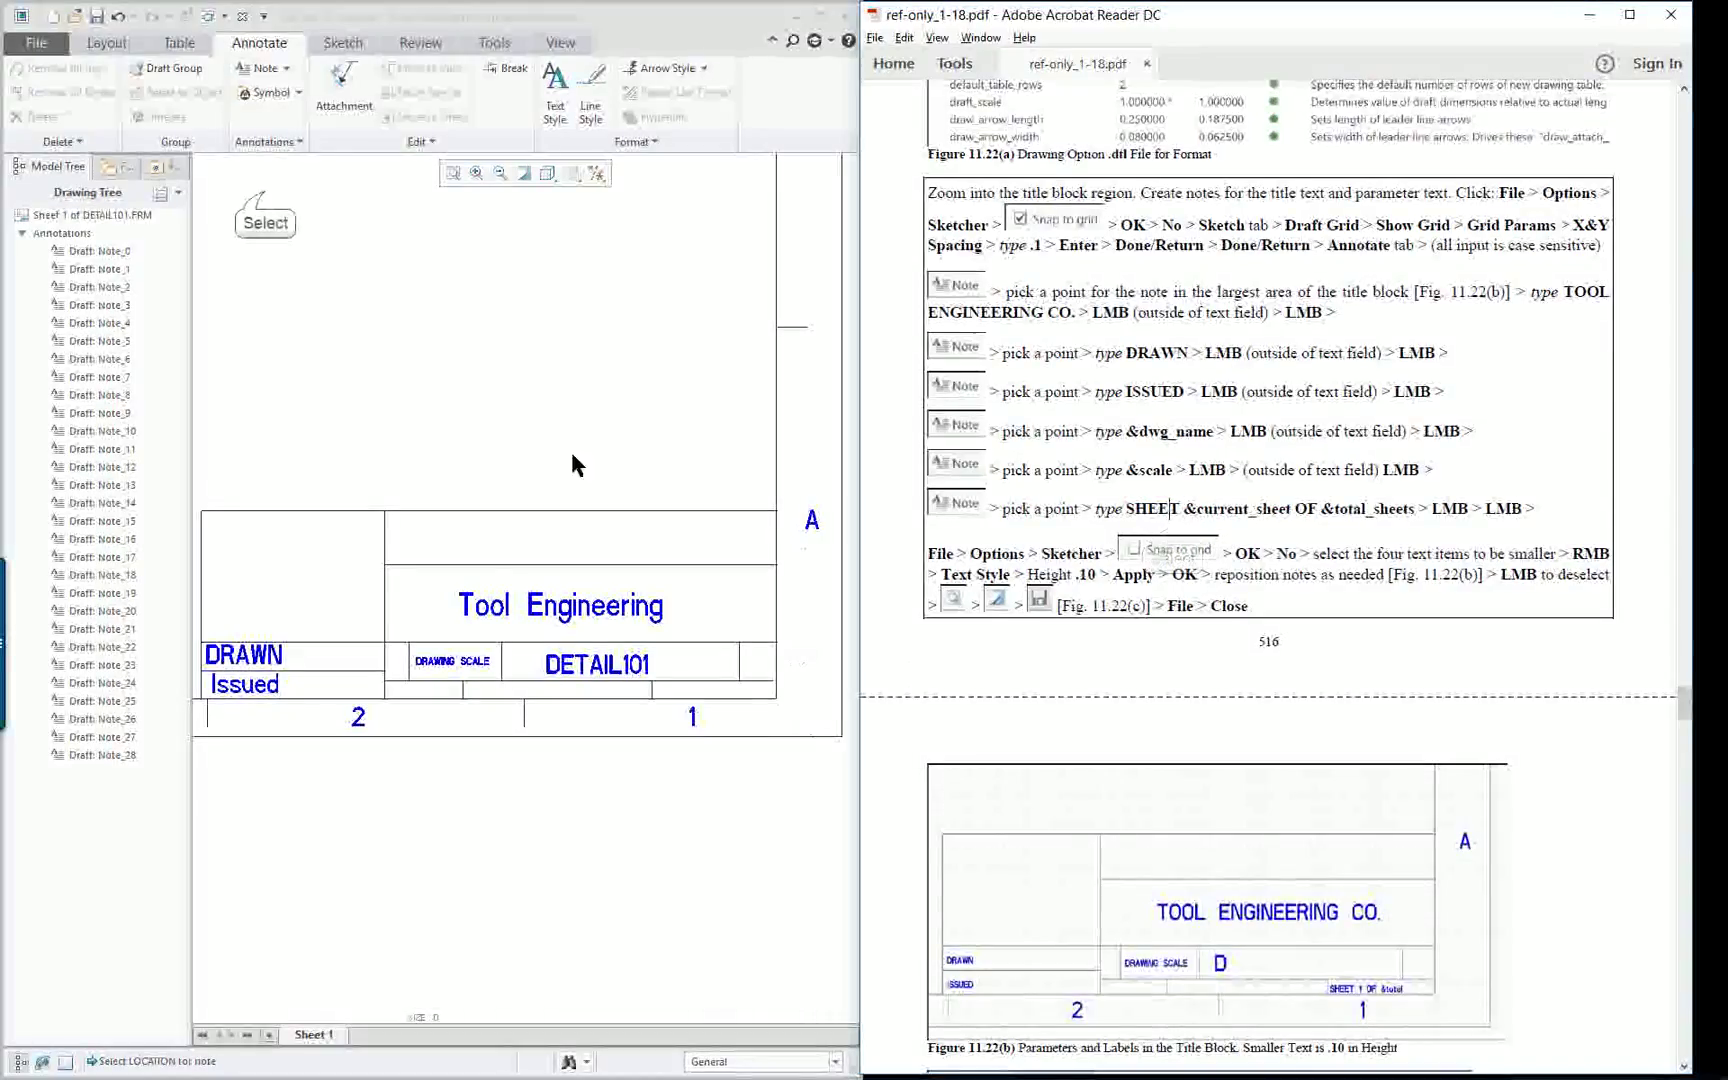
Add a note reading "SHEET &current_sheet OF &total_sheets" in the empty area below the title block.
{"action": "left_click", "coordinate": [262, 68]}
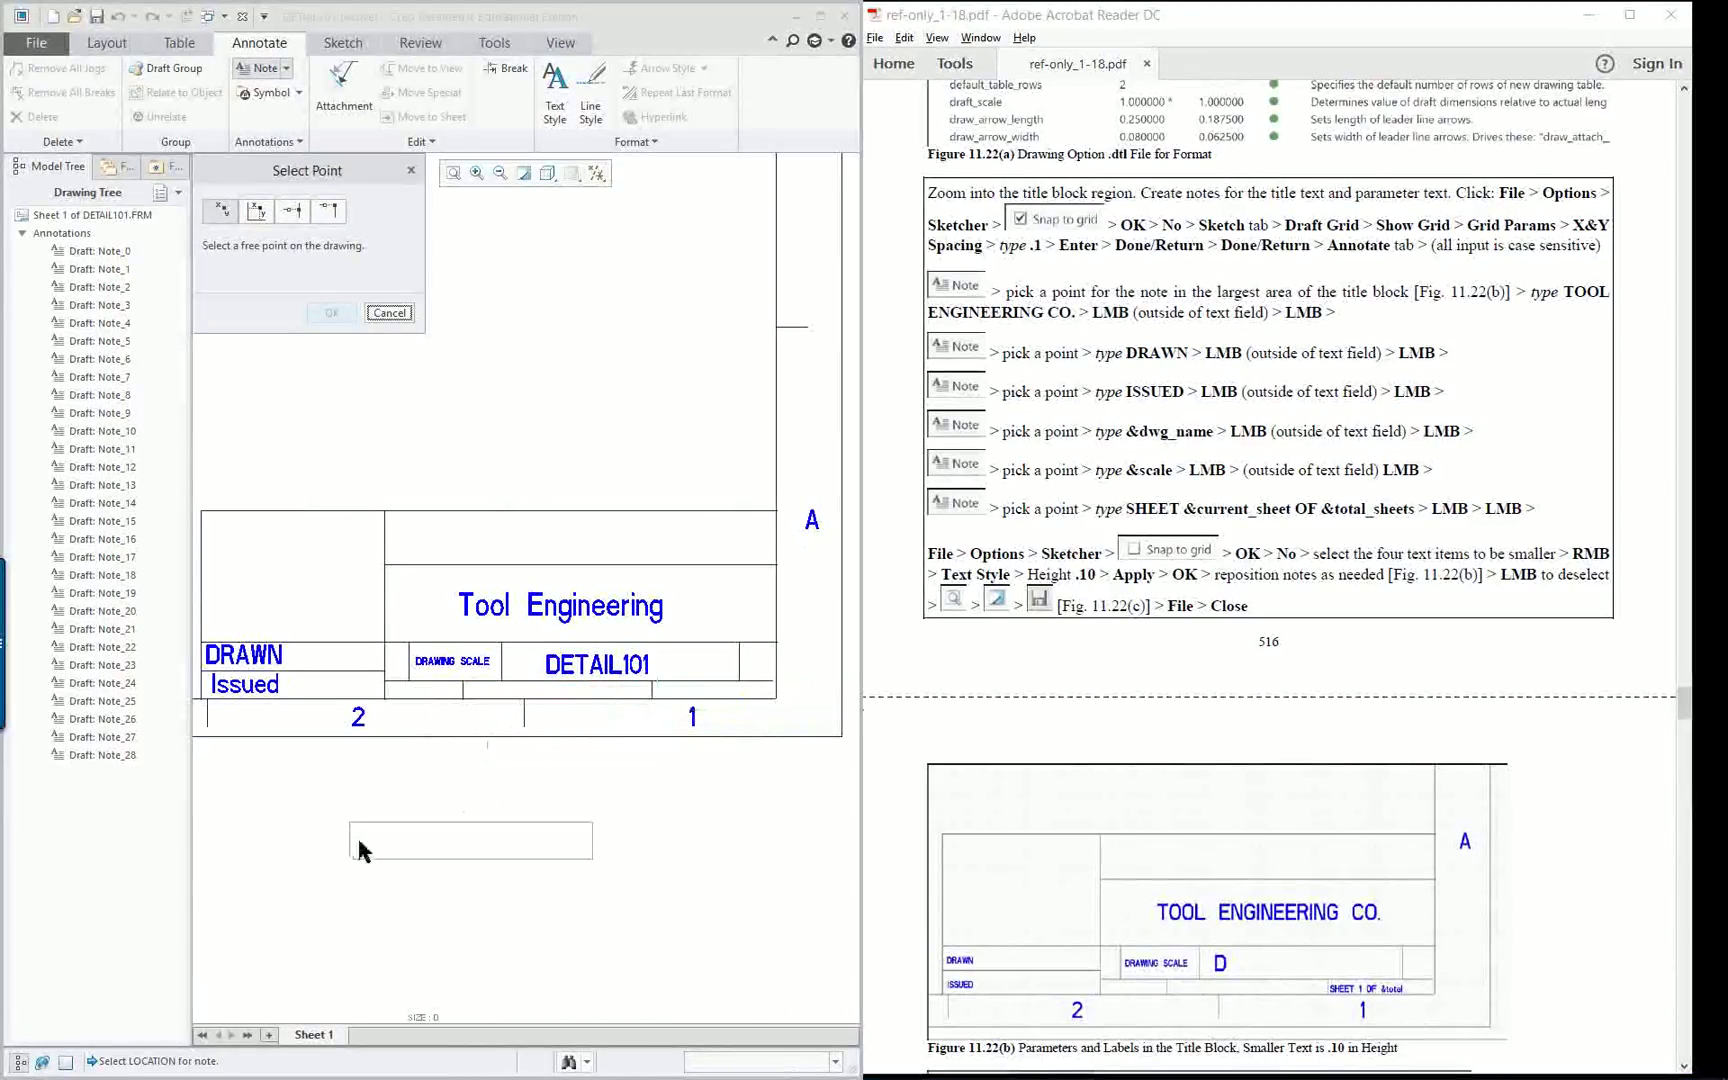
{"action": "left_click", "coordinate": [375, 812]}
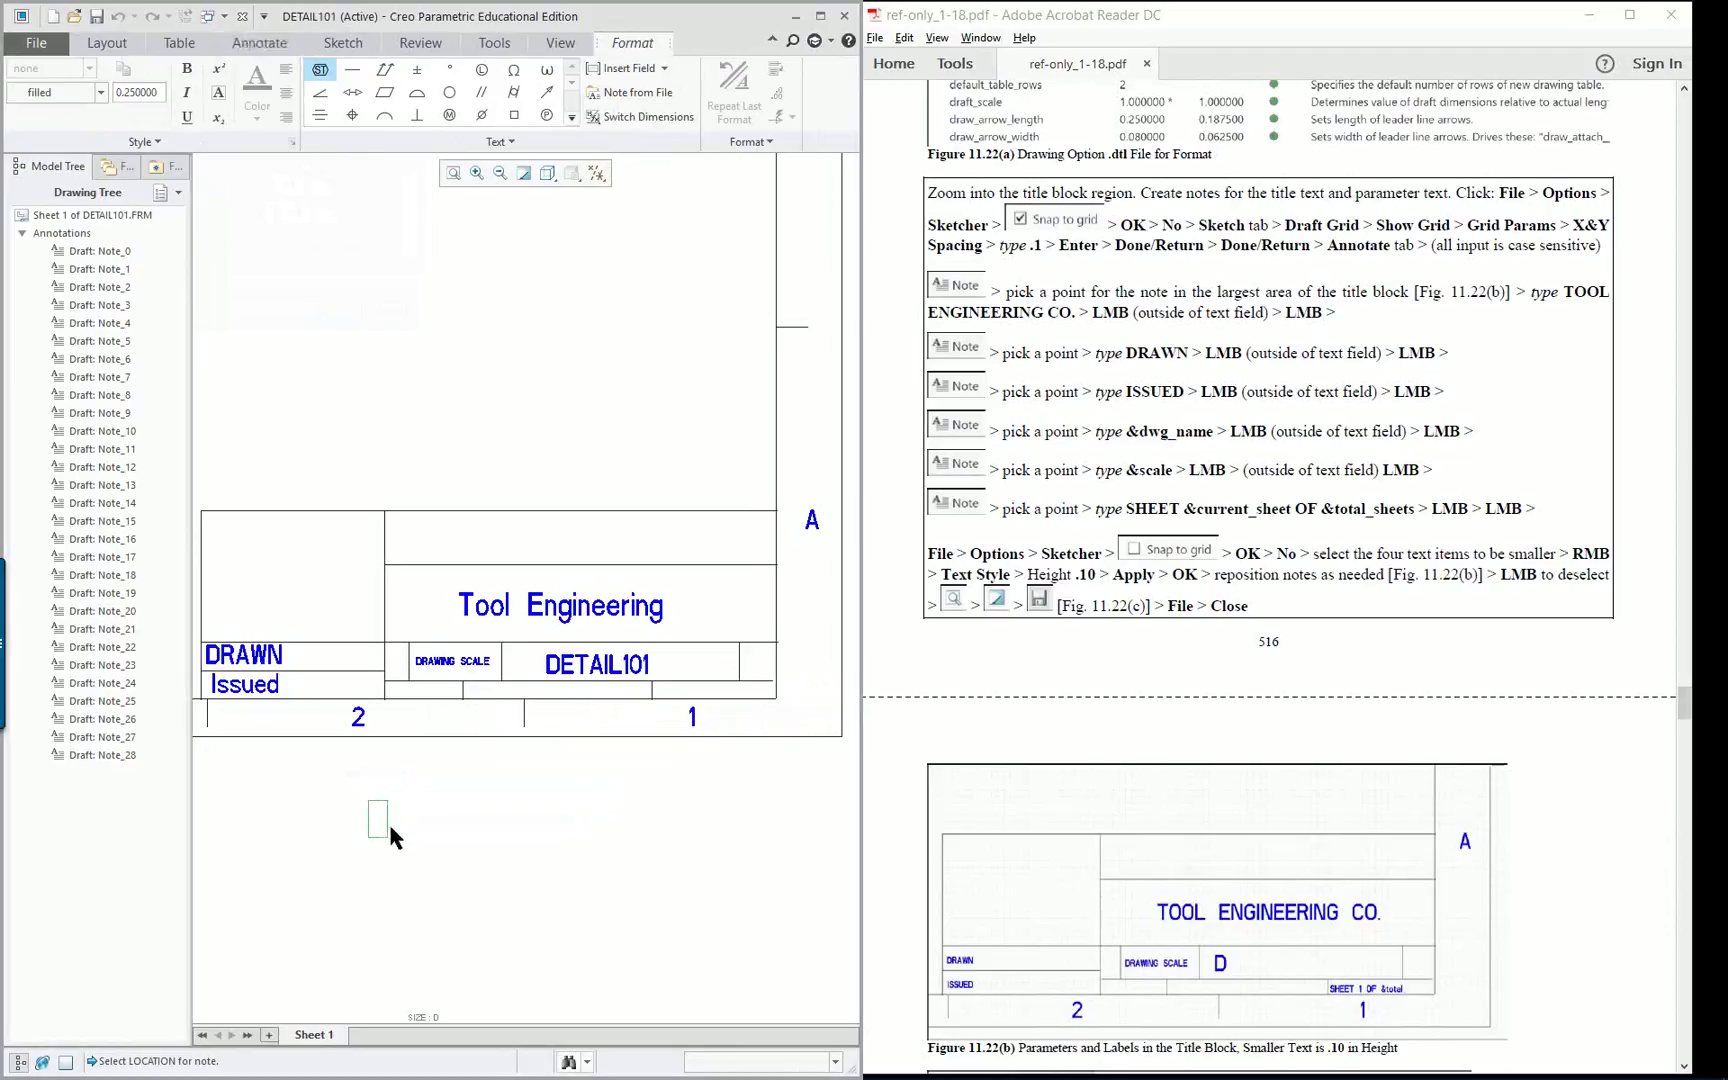
{"action": "type", "text": "SHEET &current"}
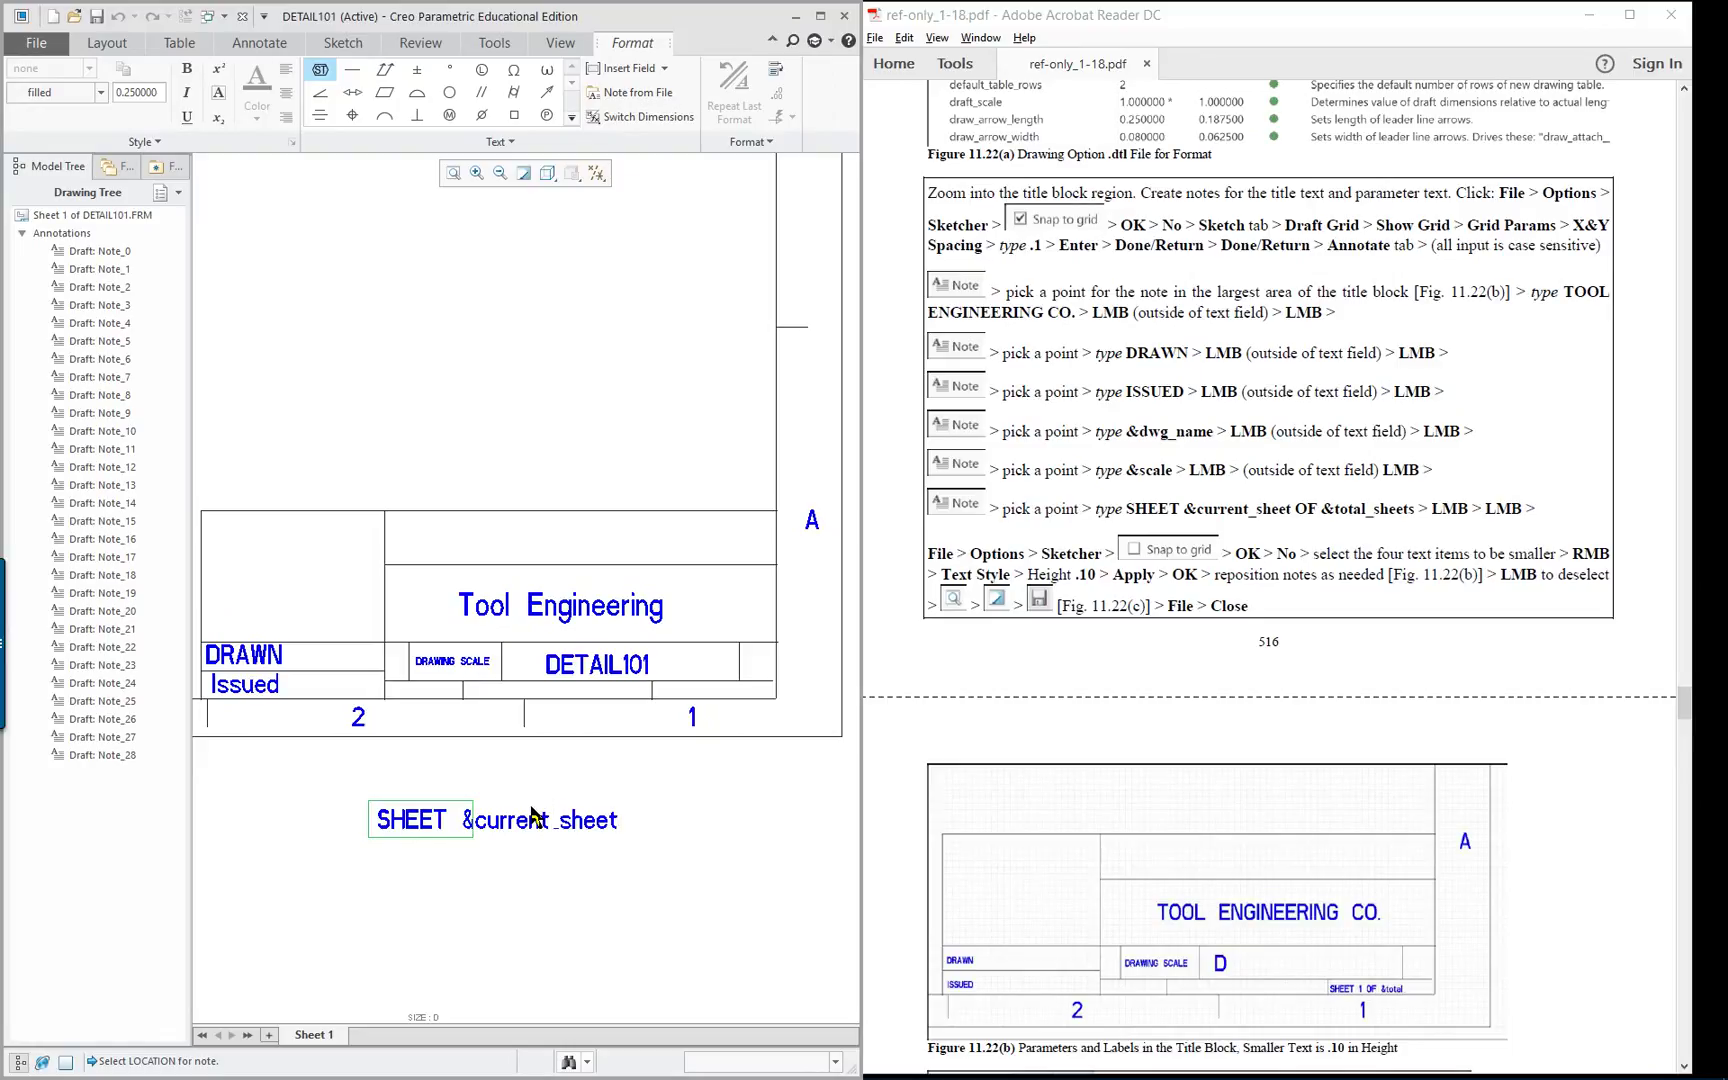
{"action": "type", "text": "_sheet "}
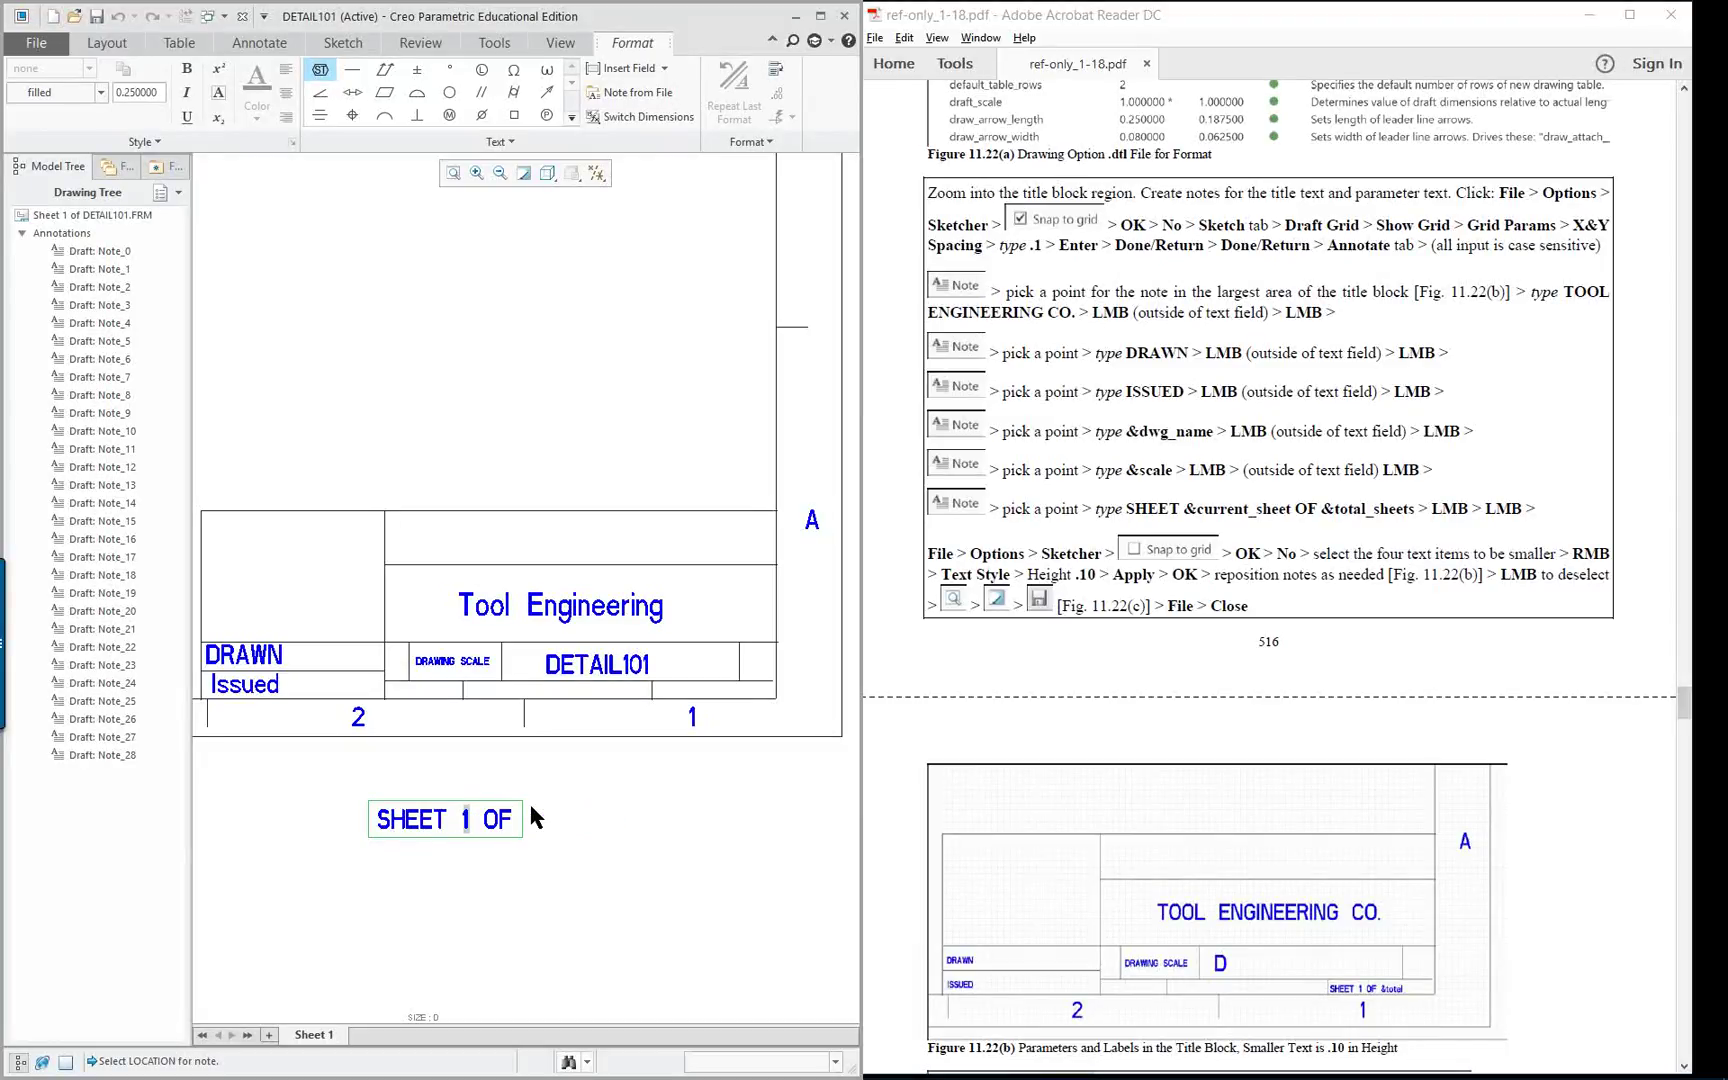
{"action": "type", "text": "OF &total_sheets"}
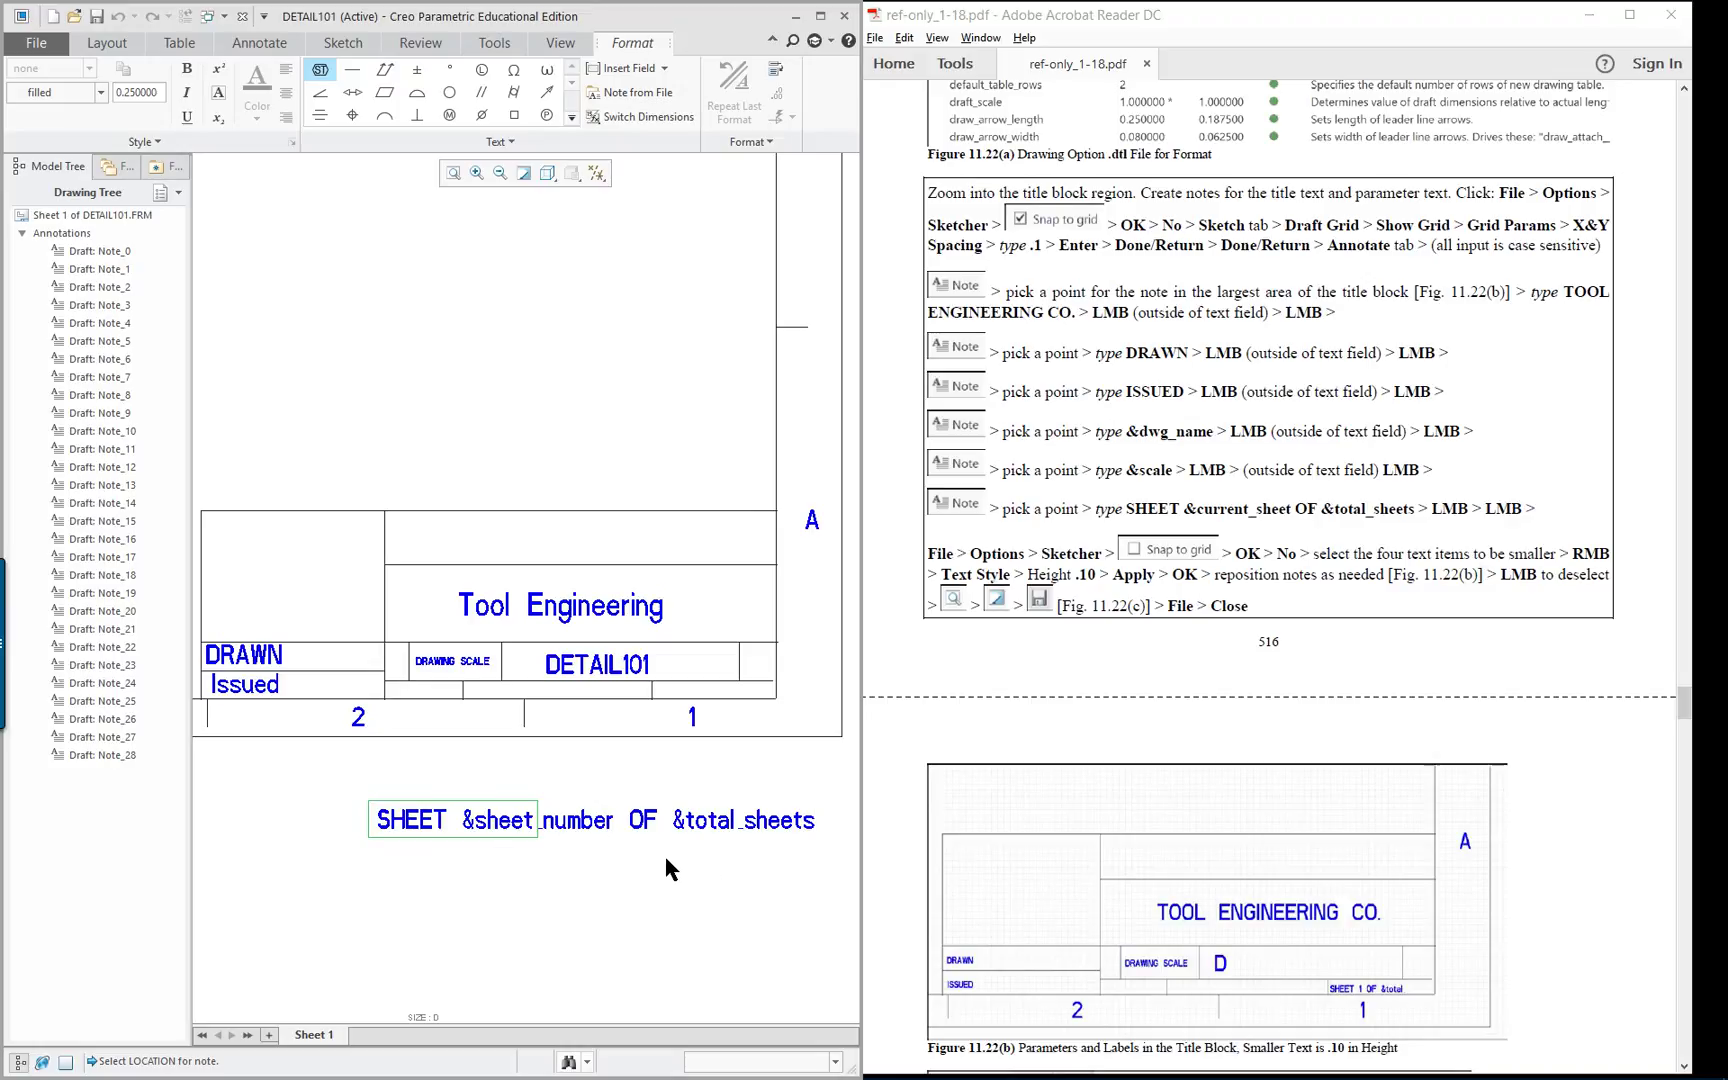
{"action": "key", "text": "Return"}
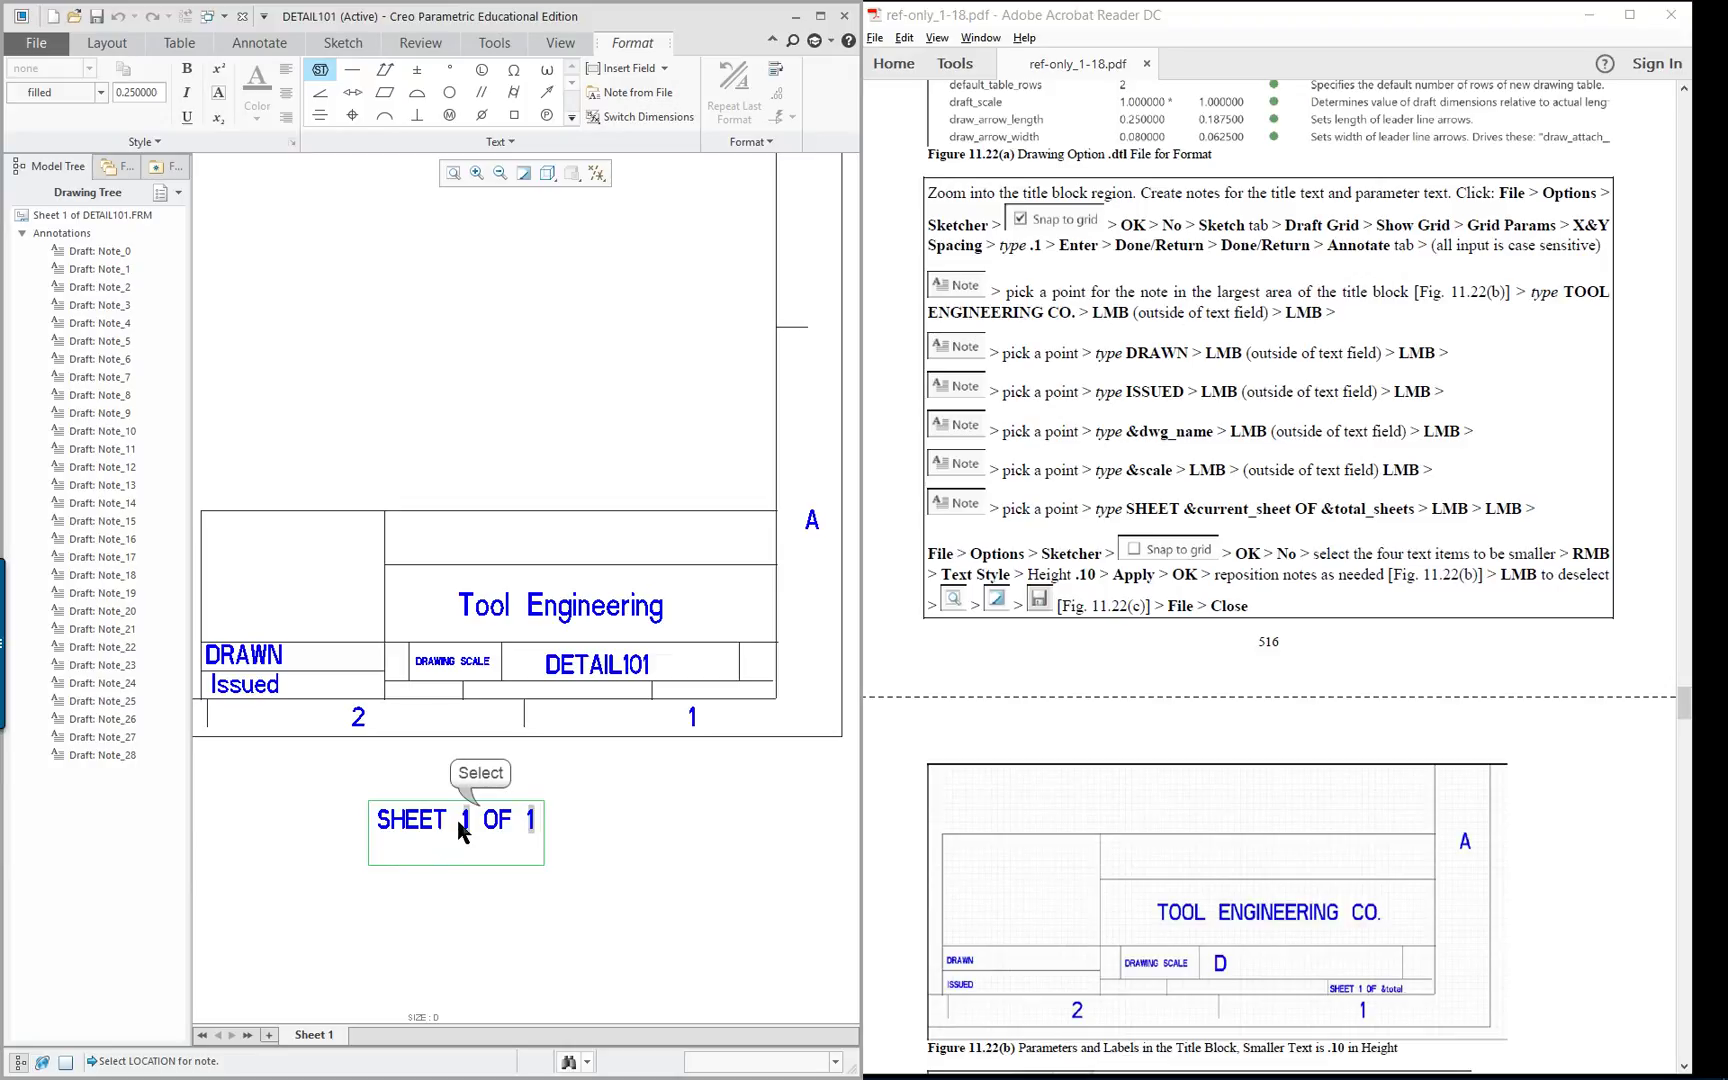
Move the SHEET note into the title block's lowest row and reduce its text height to match the DRAWING SCALE note.
{"action": "left_click_drag", "start_coordinate": [479, 804], "coordinate": [711, 676]}
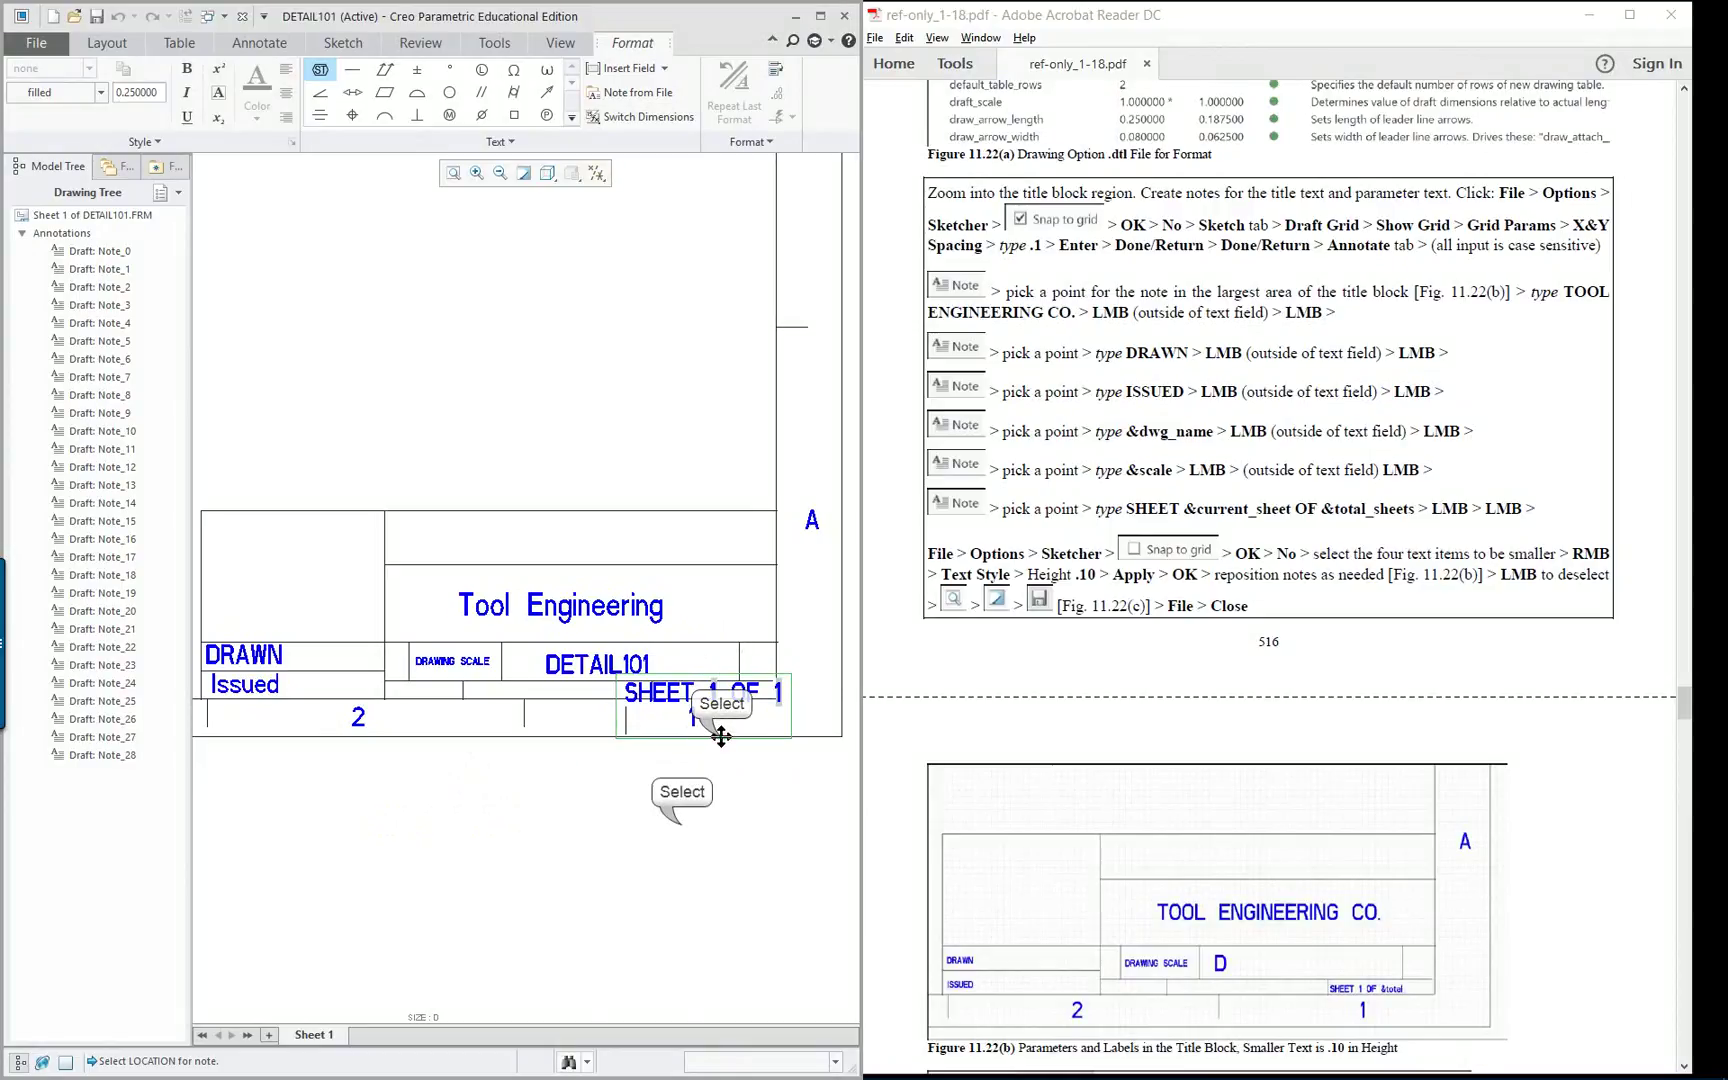
{"action": "left_click", "coordinate": [682, 821]}
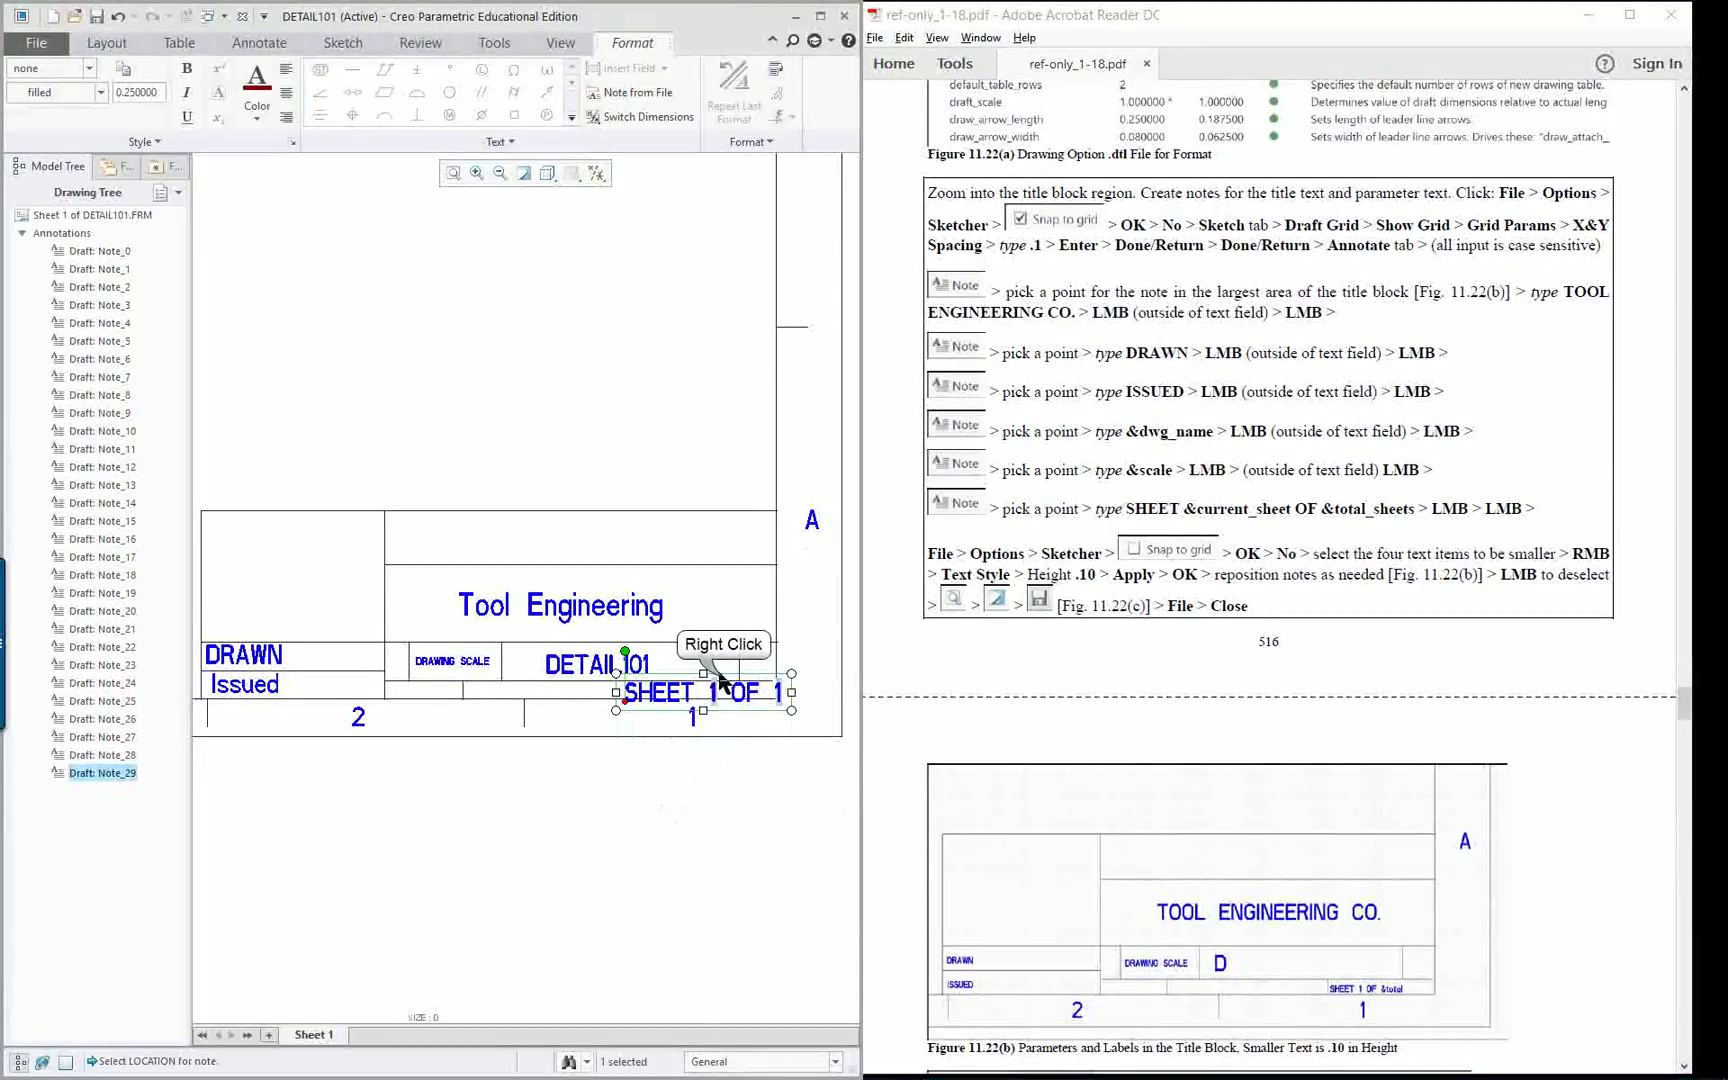
{"action": "right_click", "coordinate": [723, 677]}
{"action": "double_click", "coordinate": [818, 622]}
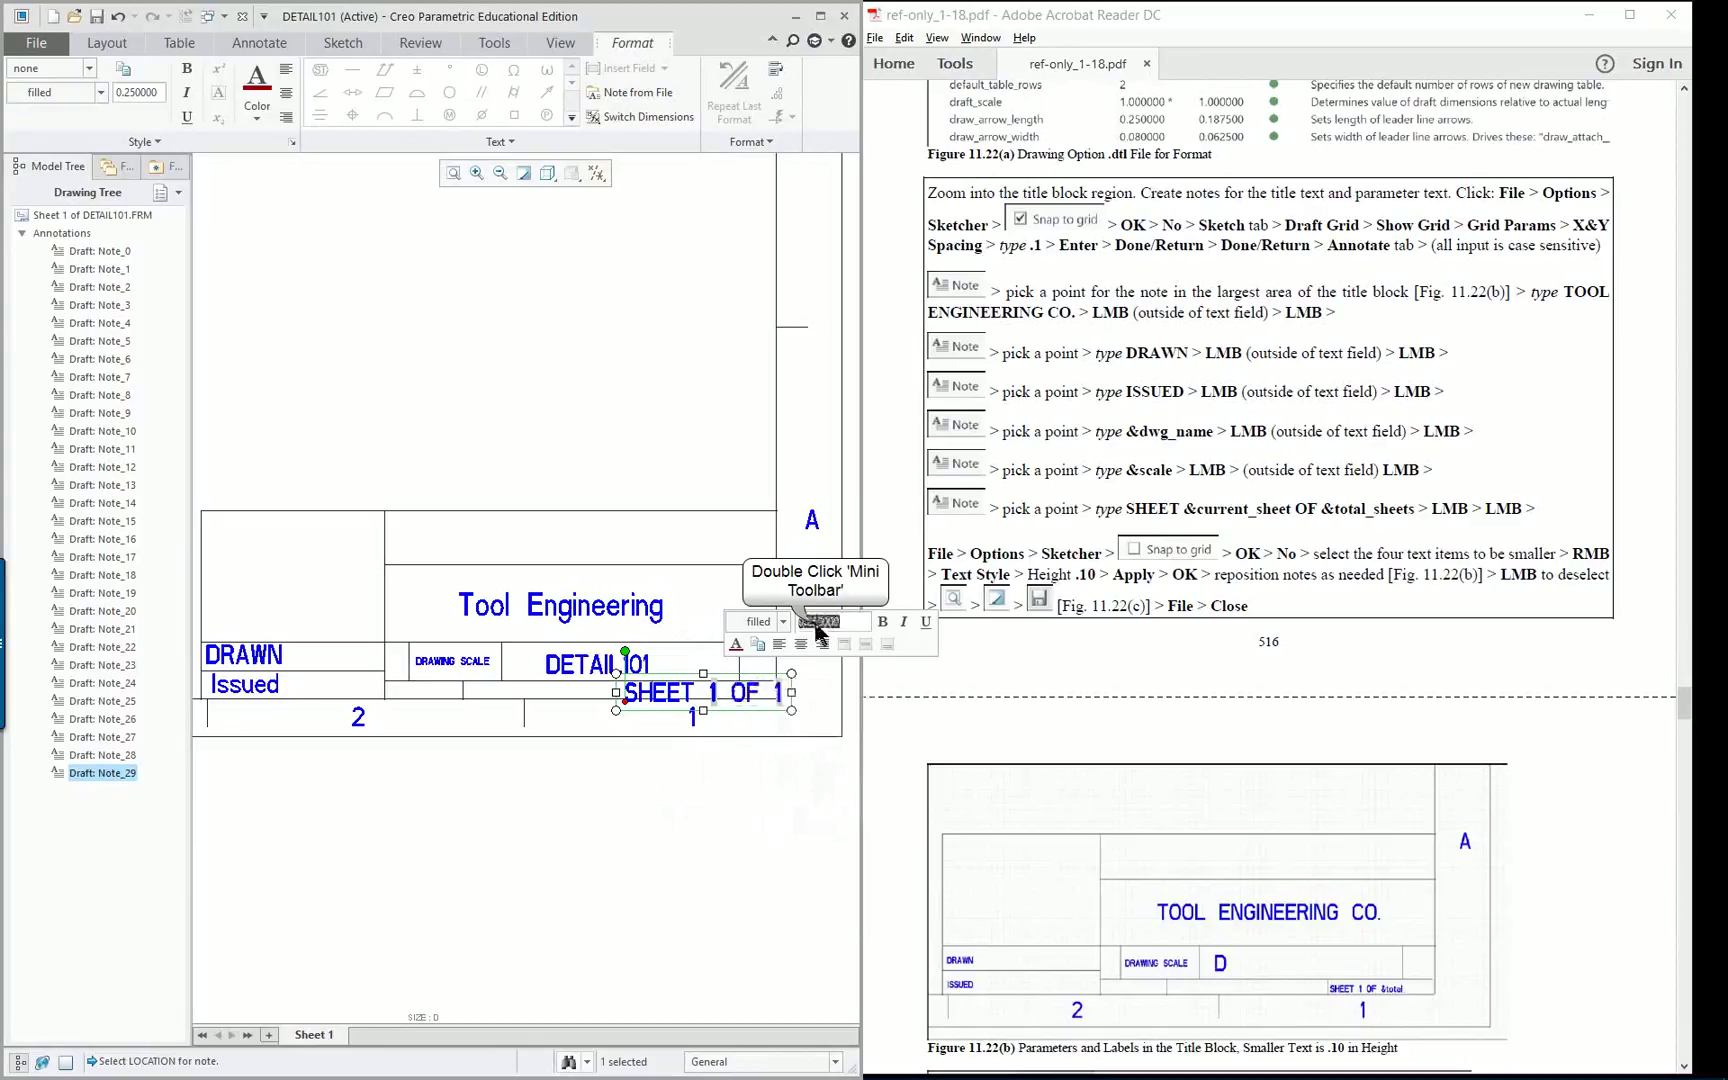
{"action": "key", "text": "BackSpace"}
{"action": "left_click", "coordinate": [729, 805]}
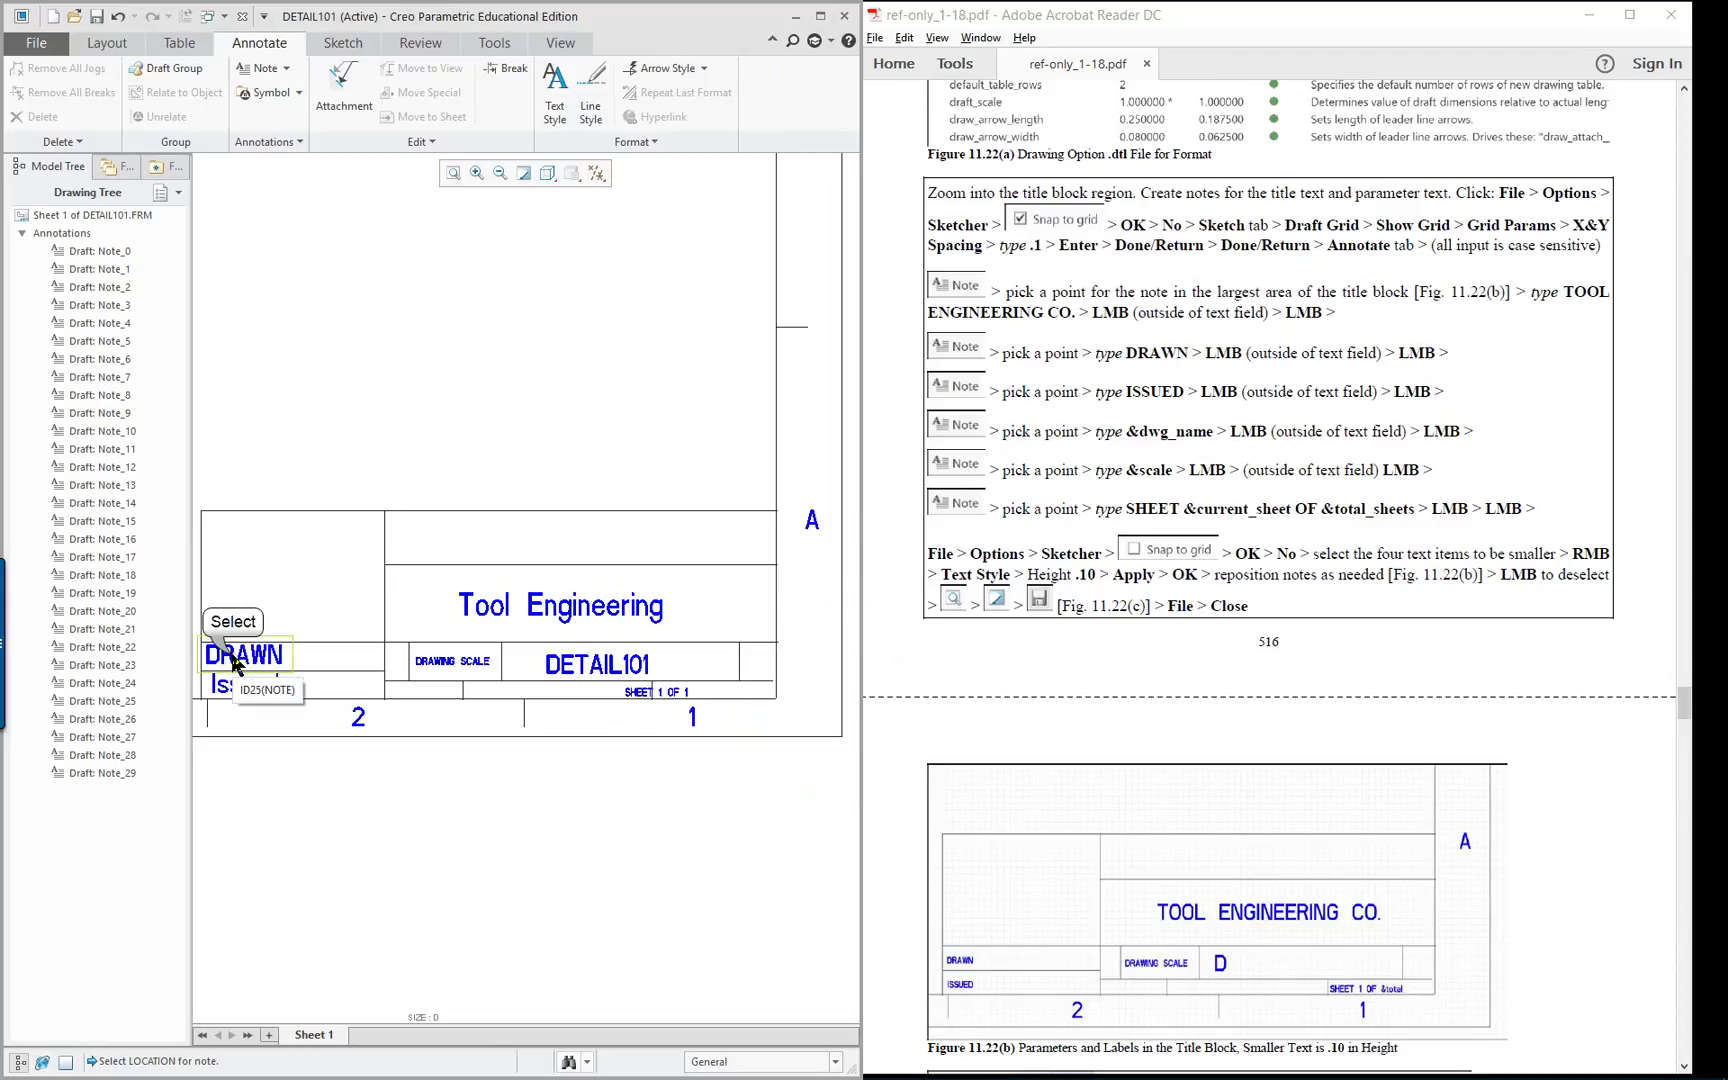
Set the DRAWN note's text height to 0.2.
{"action": "right_click", "coordinate": [236, 660]}
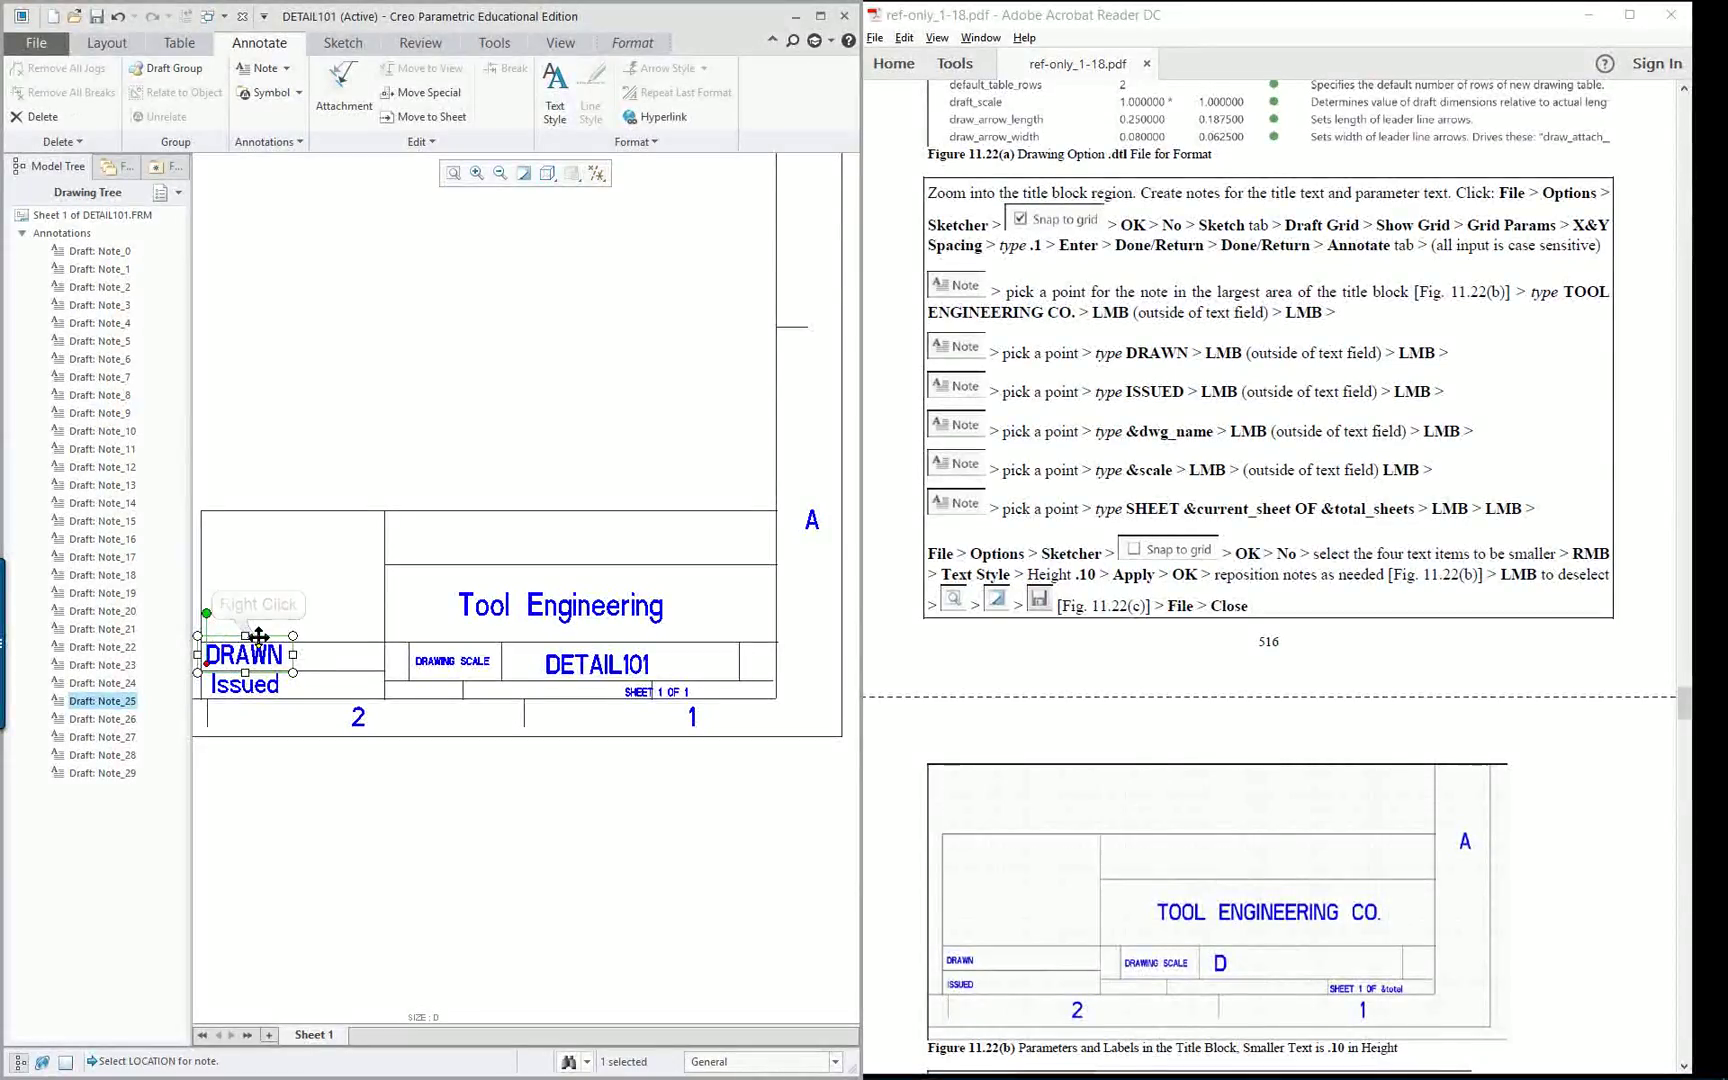
{"action": "right_click", "coordinate": [258, 636]}
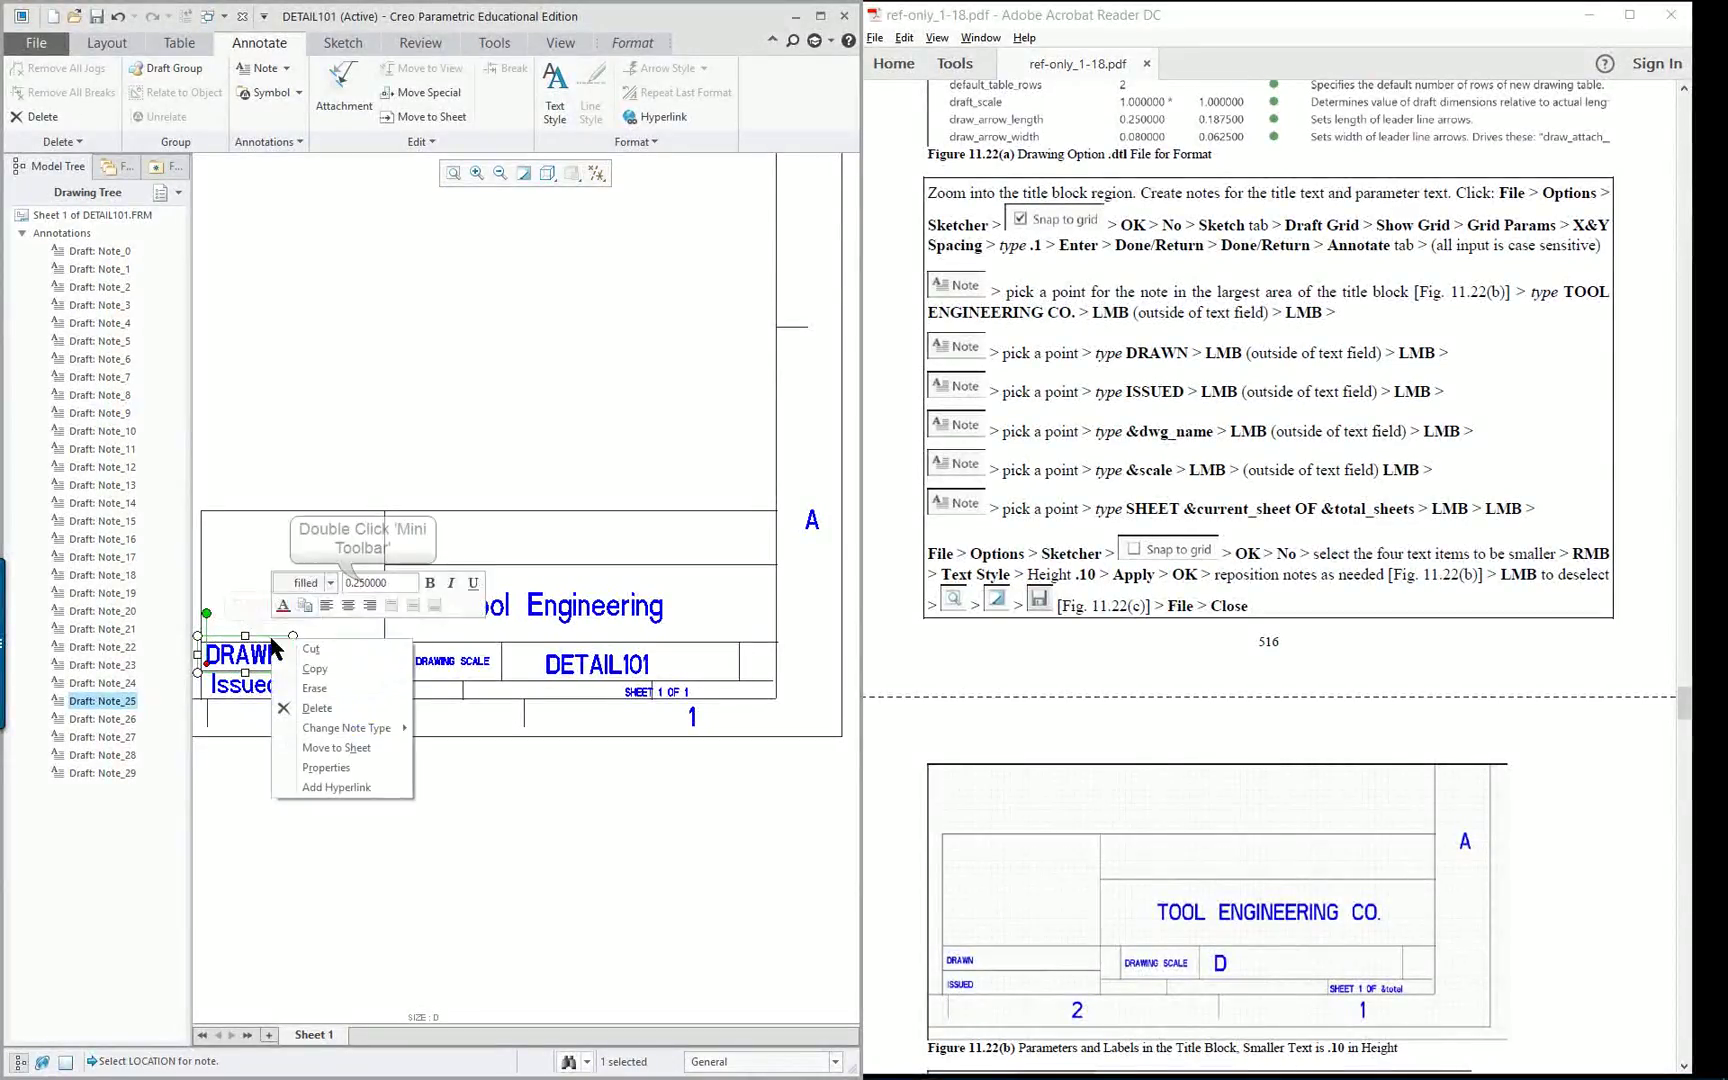
{"action": "double_click", "coordinate": [366, 582]}
{"action": "type", "text": ".2"}
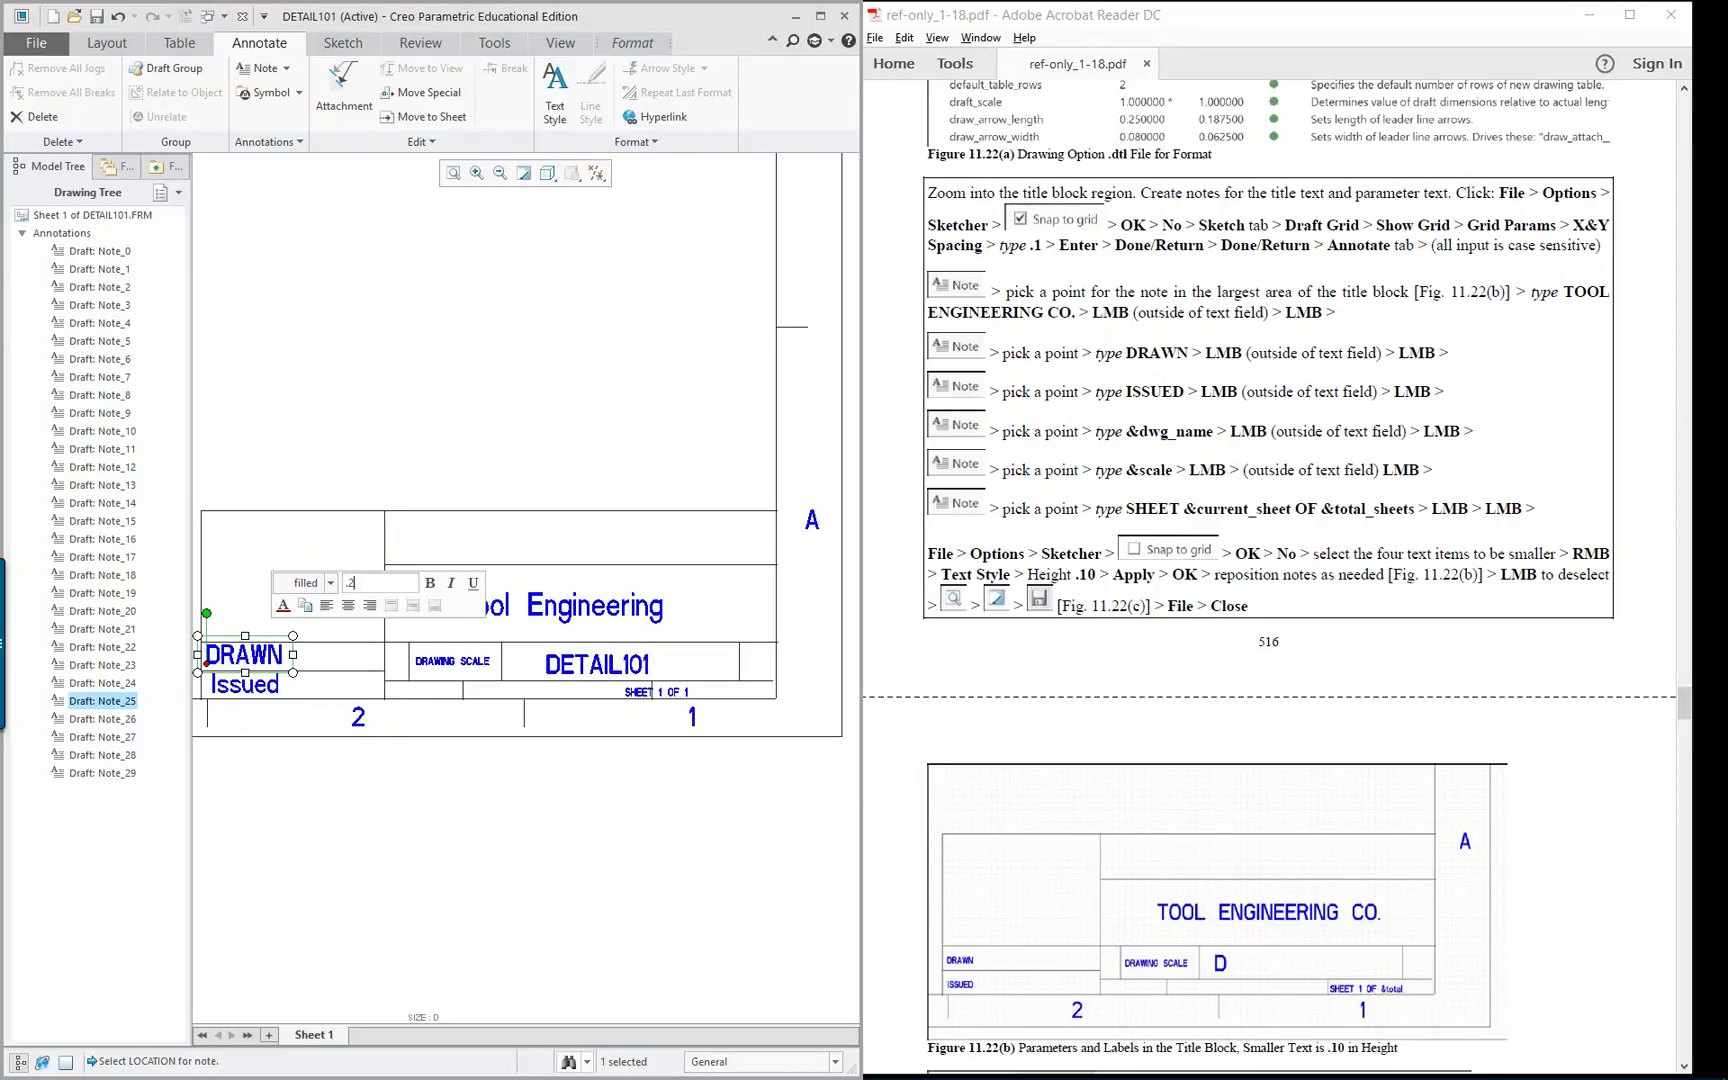
{"action": "key", "text": "Return"}
Set the Issued note's text height to 0.2 and deselect it.
{"action": "left_click", "coordinate": [255, 695]}
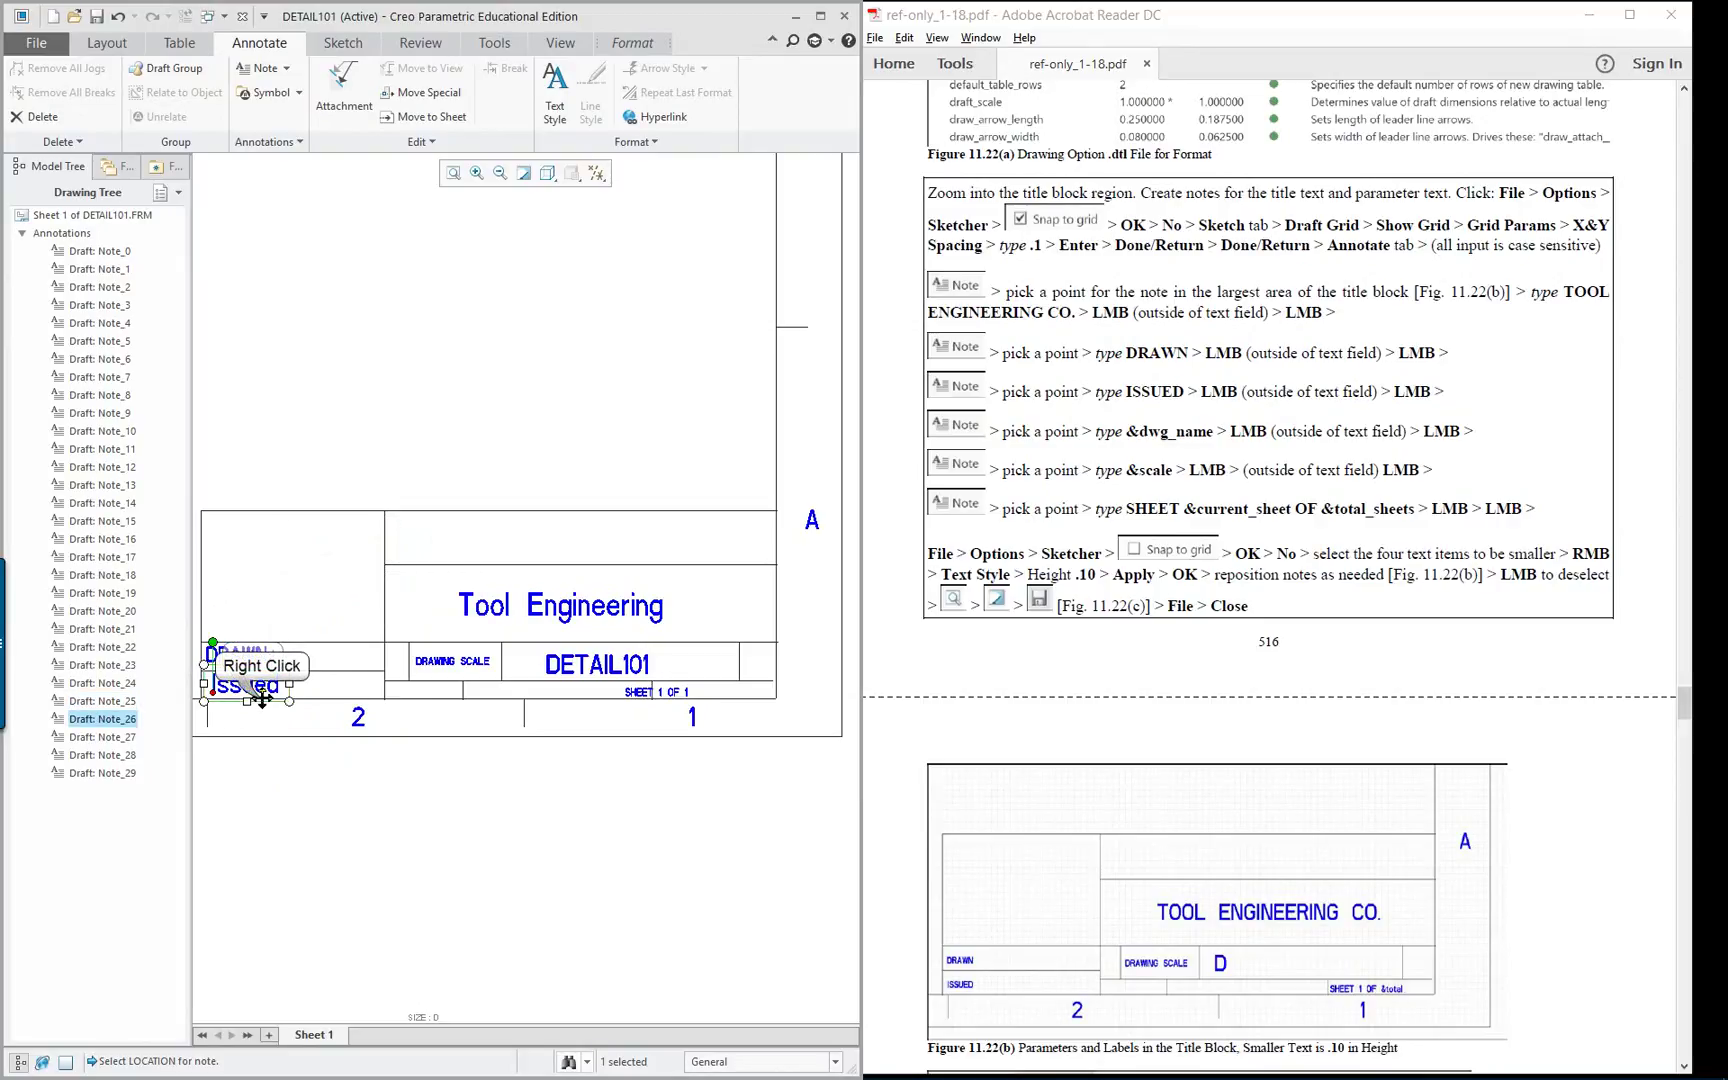
{"action": "right_click", "coordinate": [270, 707]}
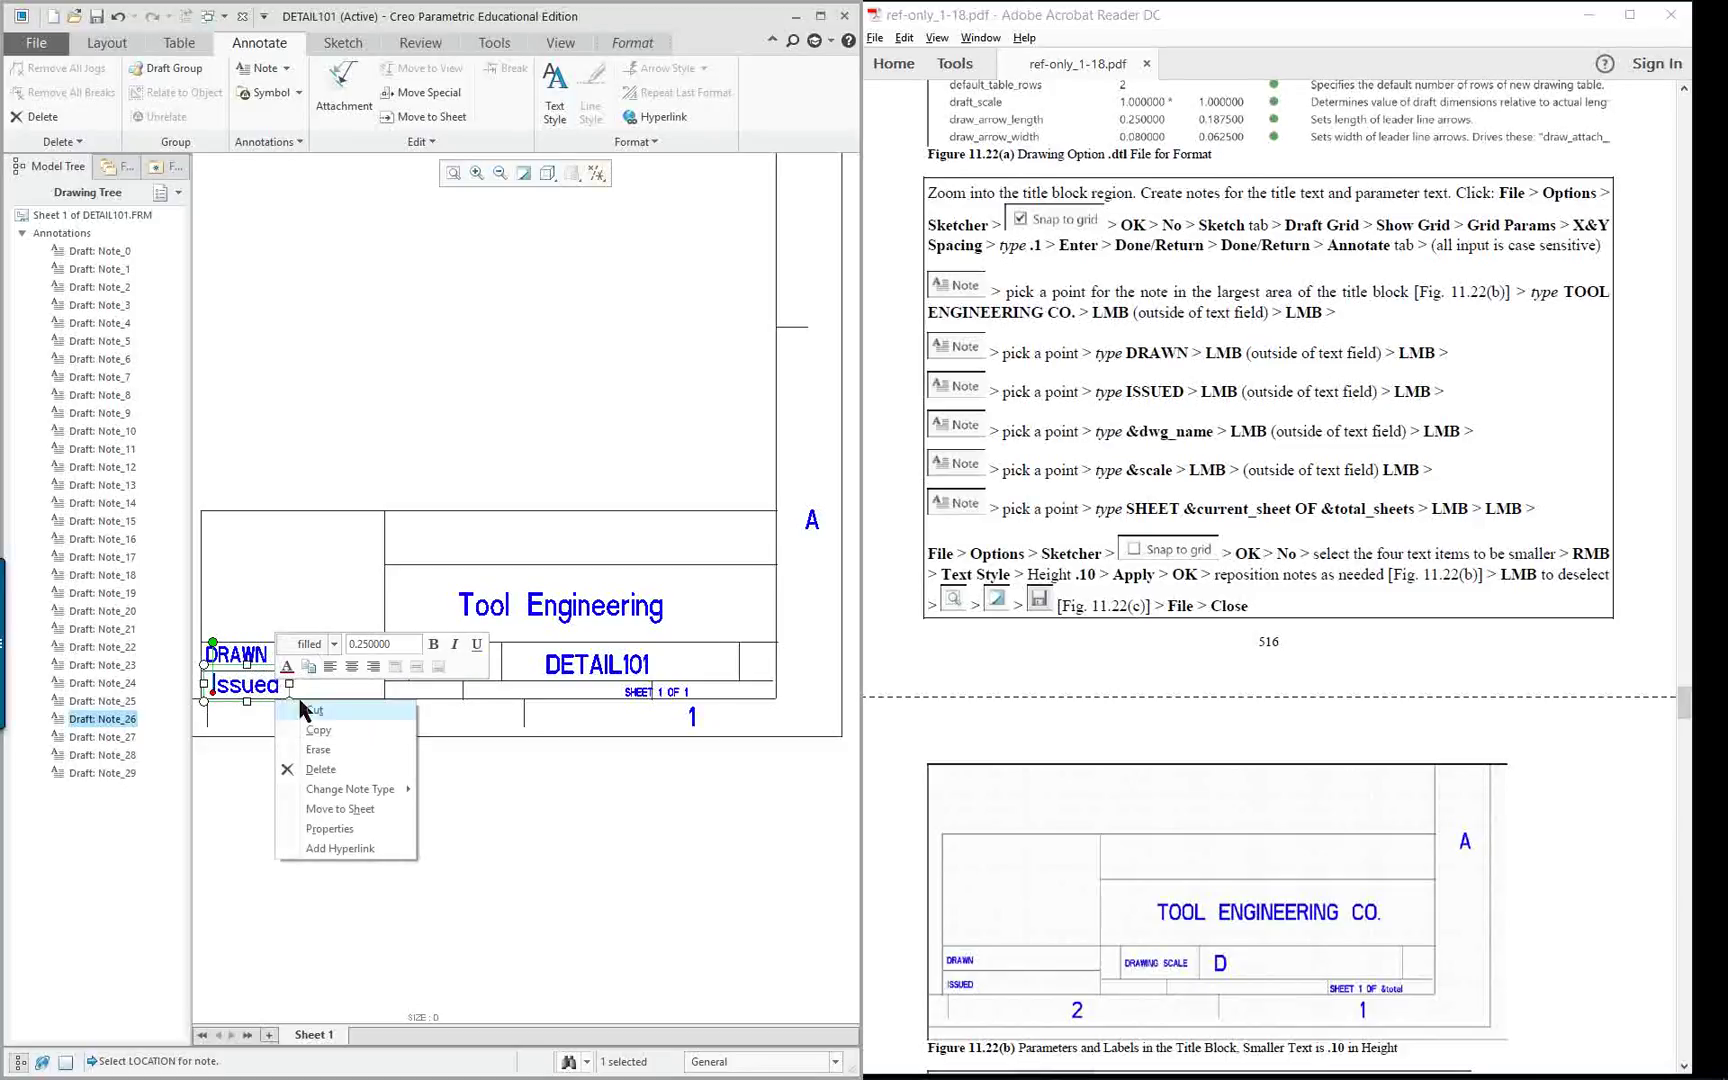
{"action": "left_click", "coordinate": [395, 645]}
{"action": "type", "text": ".2"}
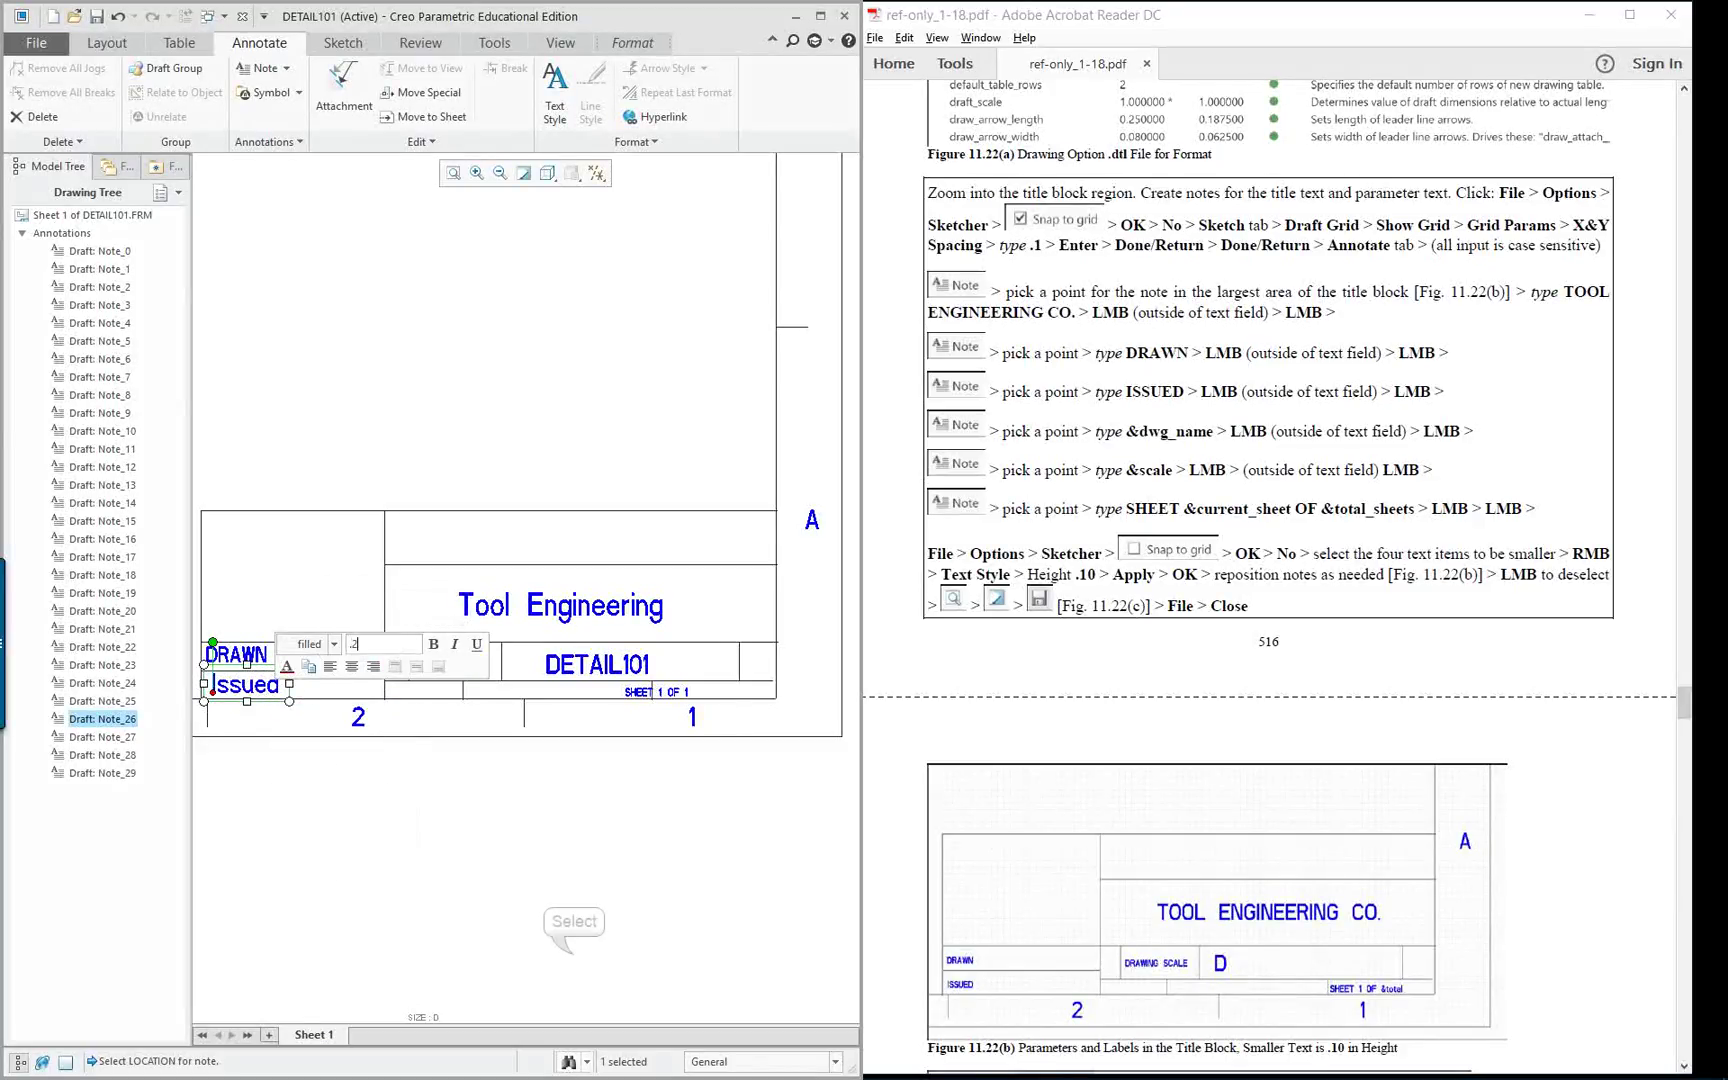
{"action": "key", "text": "Return"}
{"action": "left_click", "coordinate": [571, 948]}
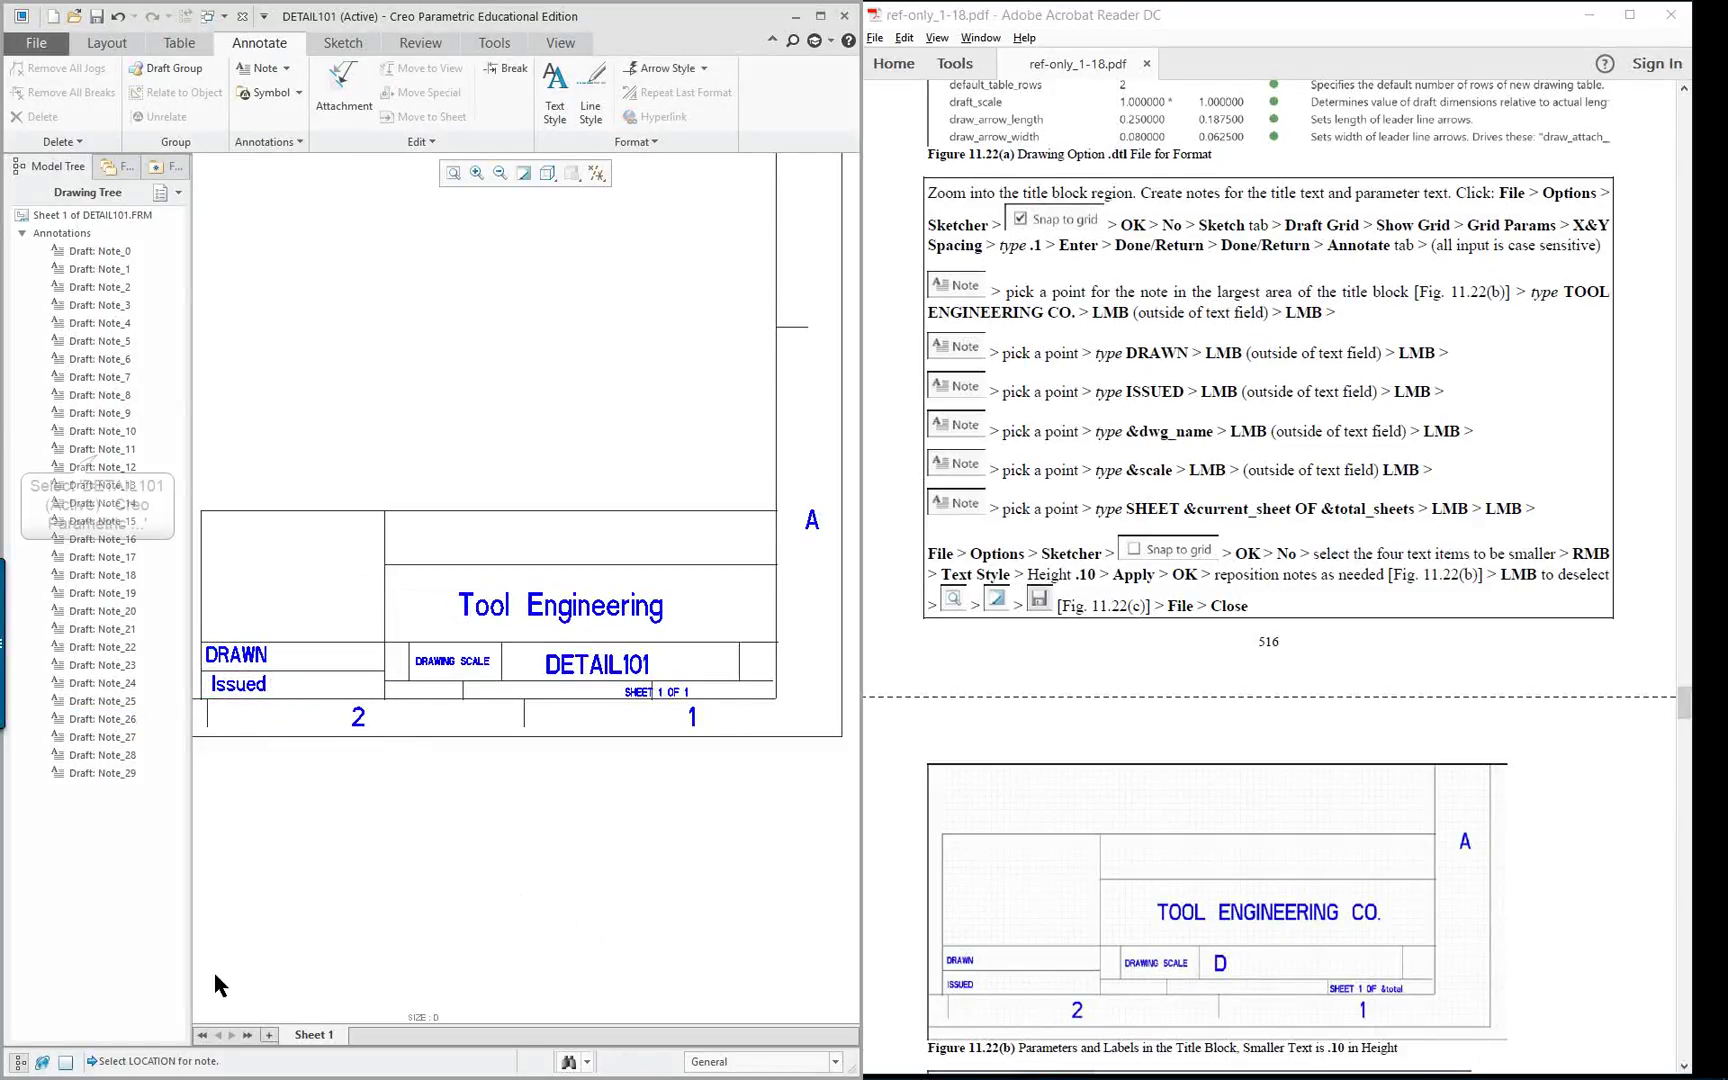
Highlight several draft notes from the drawing tree to identify where each sits on the format, and clear the selection.
{"action": "left_click", "coordinate": [108, 413]}
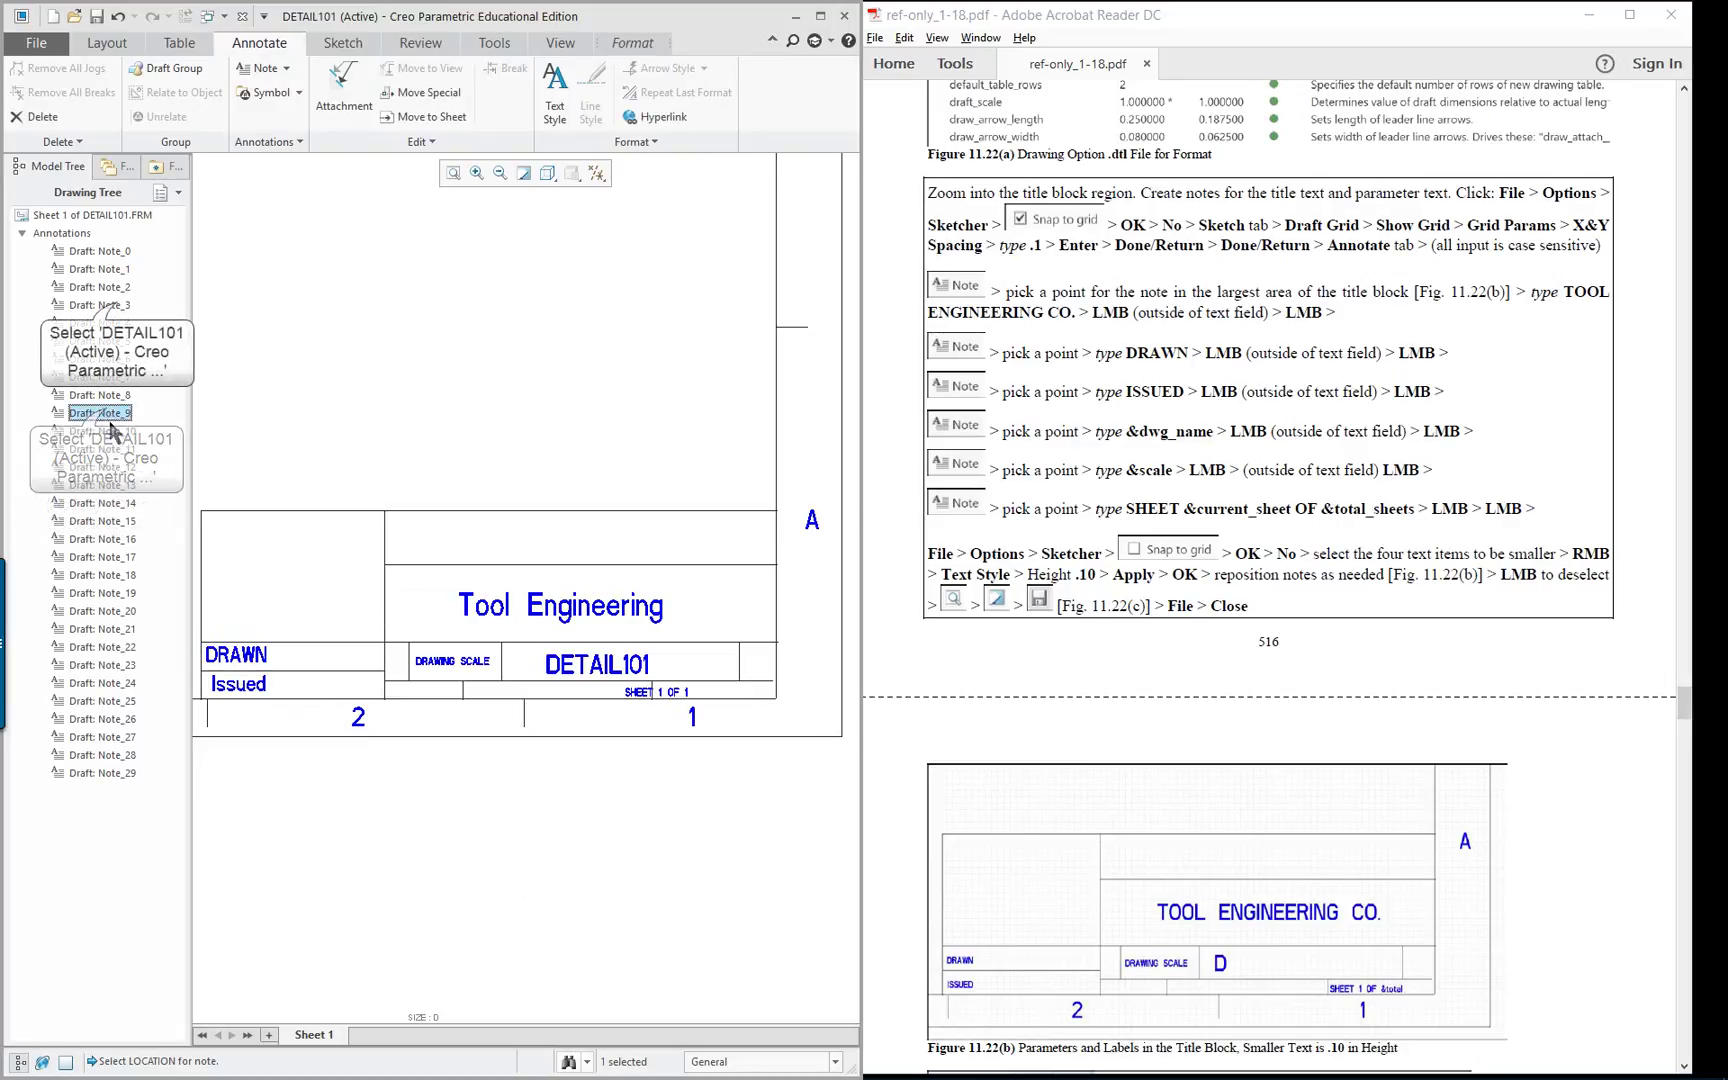
{"action": "left_click", "coordinate": [112, 305]}
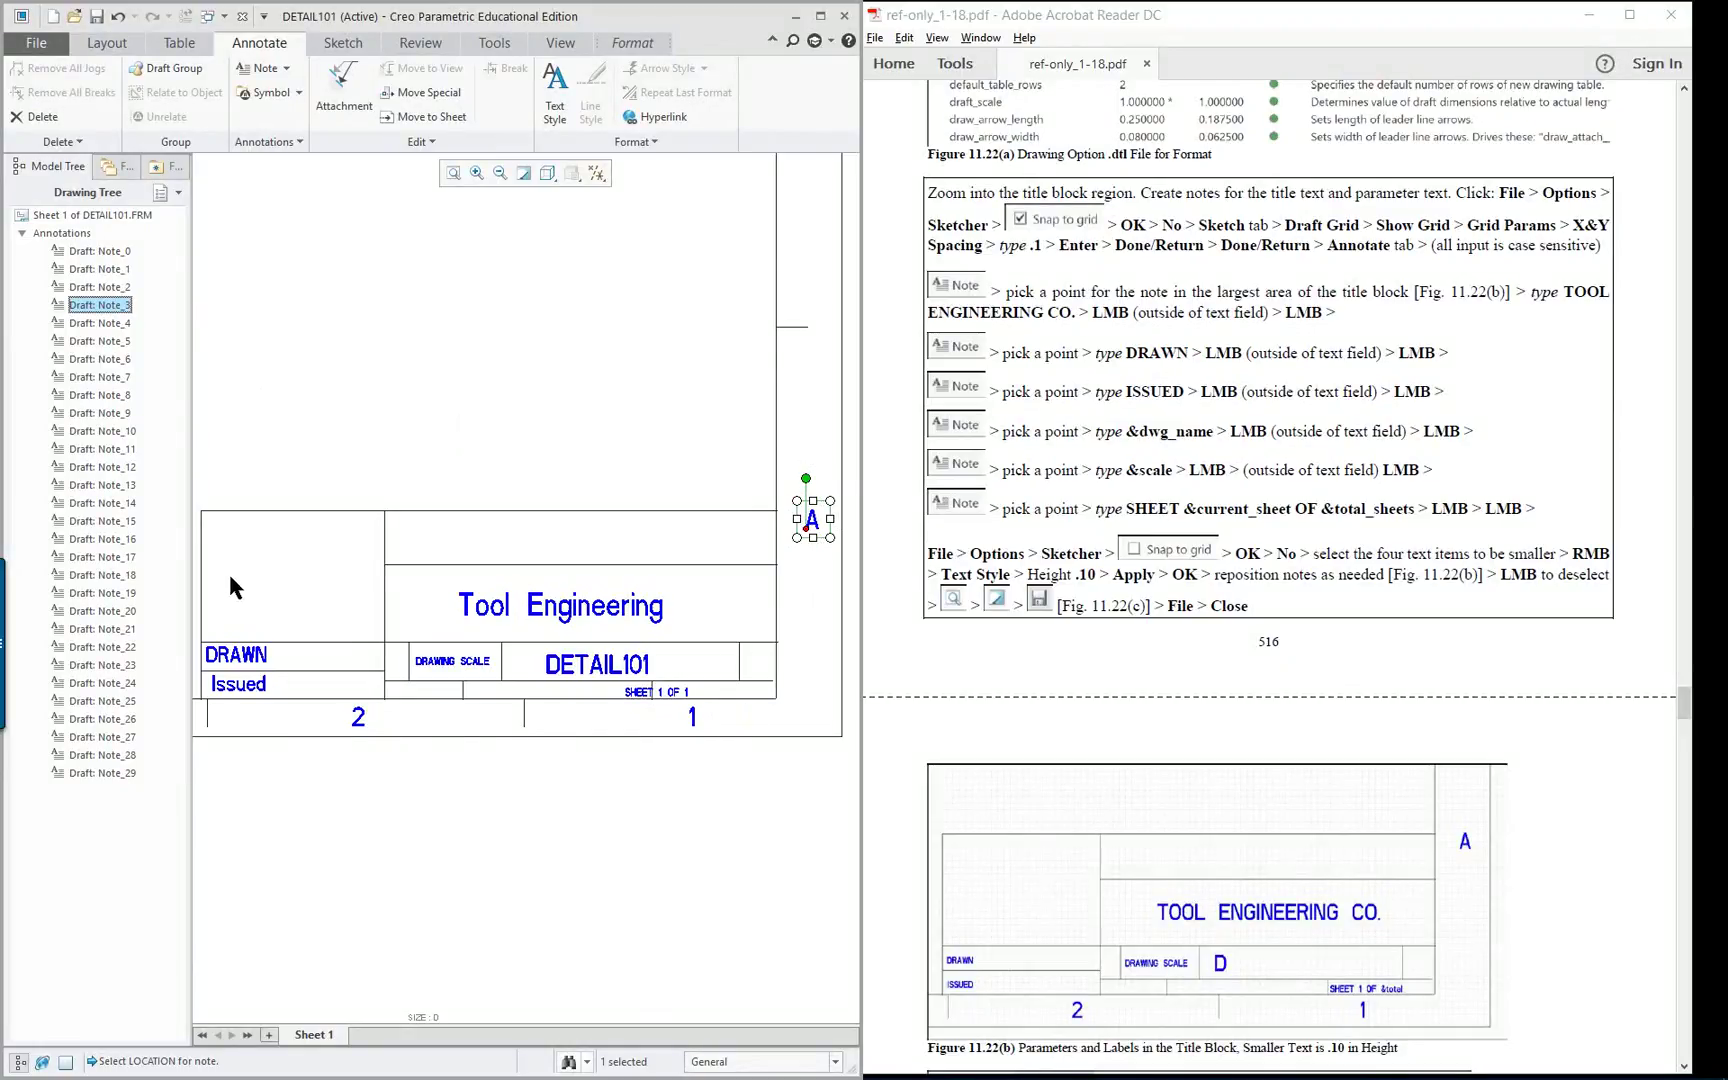
{"action": "left_click", "coordinate": [112, 287]}
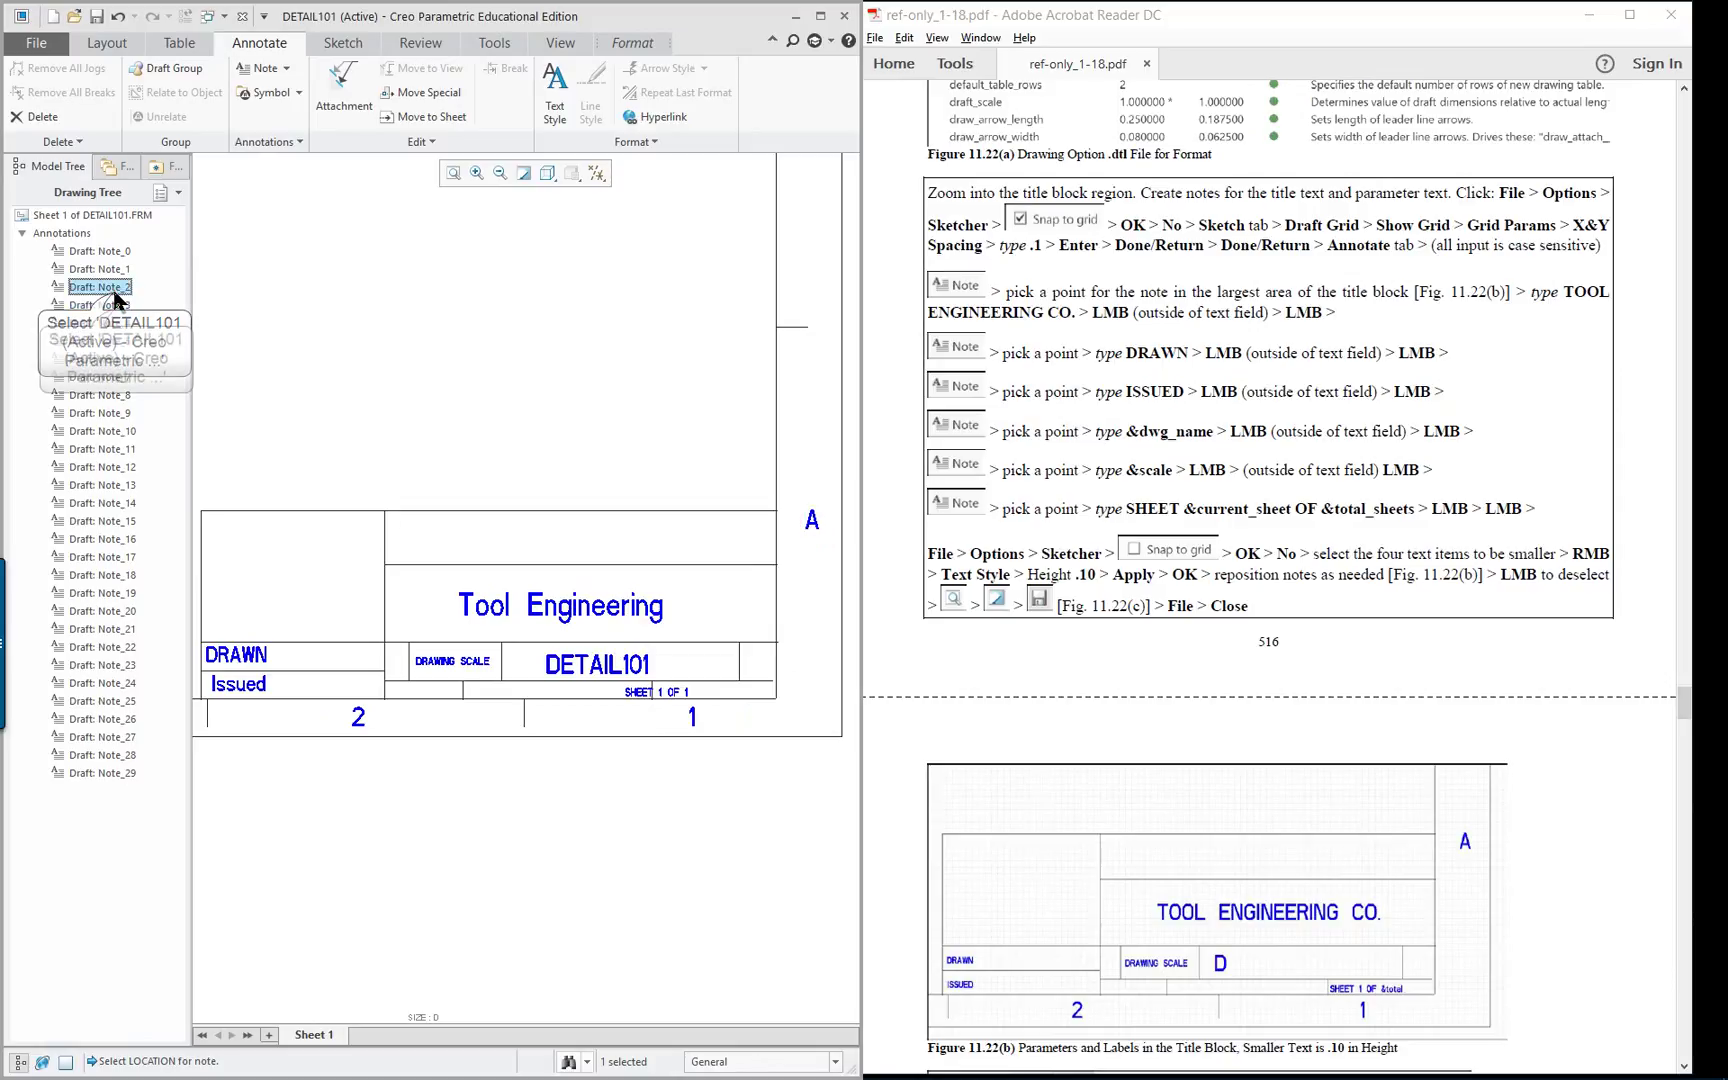
{"action": "left_click", "coordinate": [112, 323]}
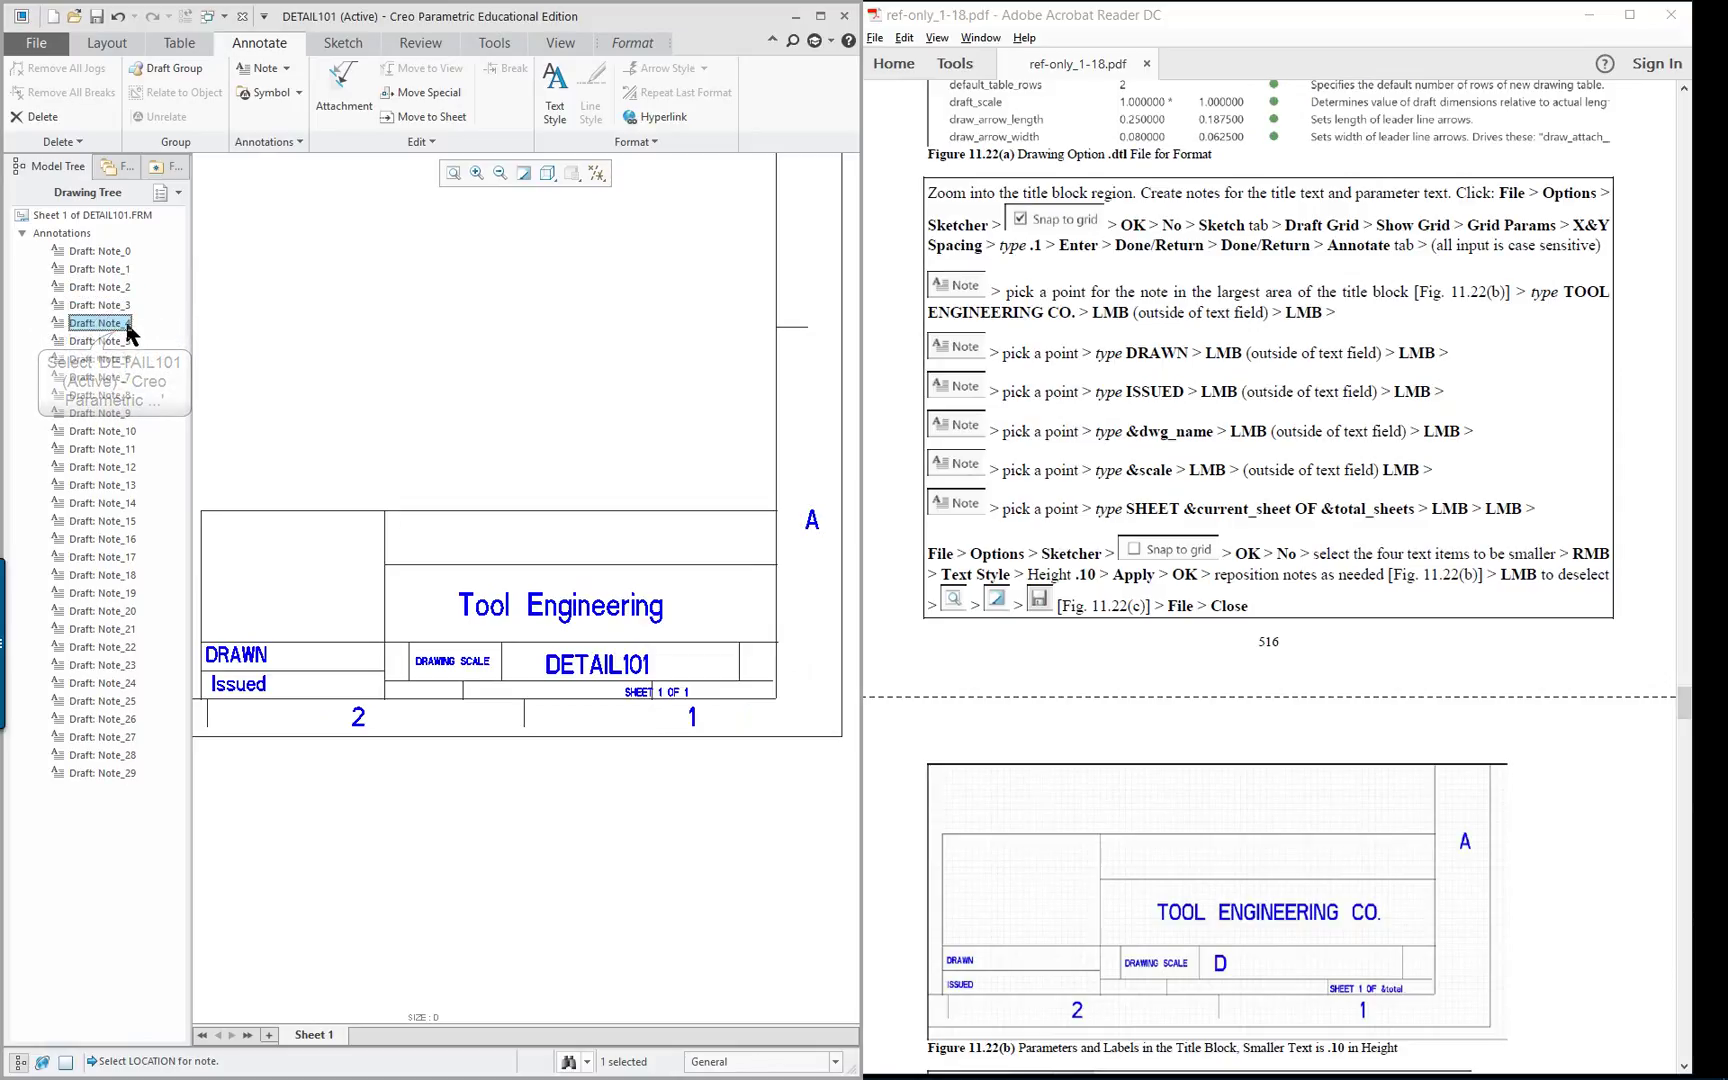
{"action": "left_click", "coordinate": [118, 773]}
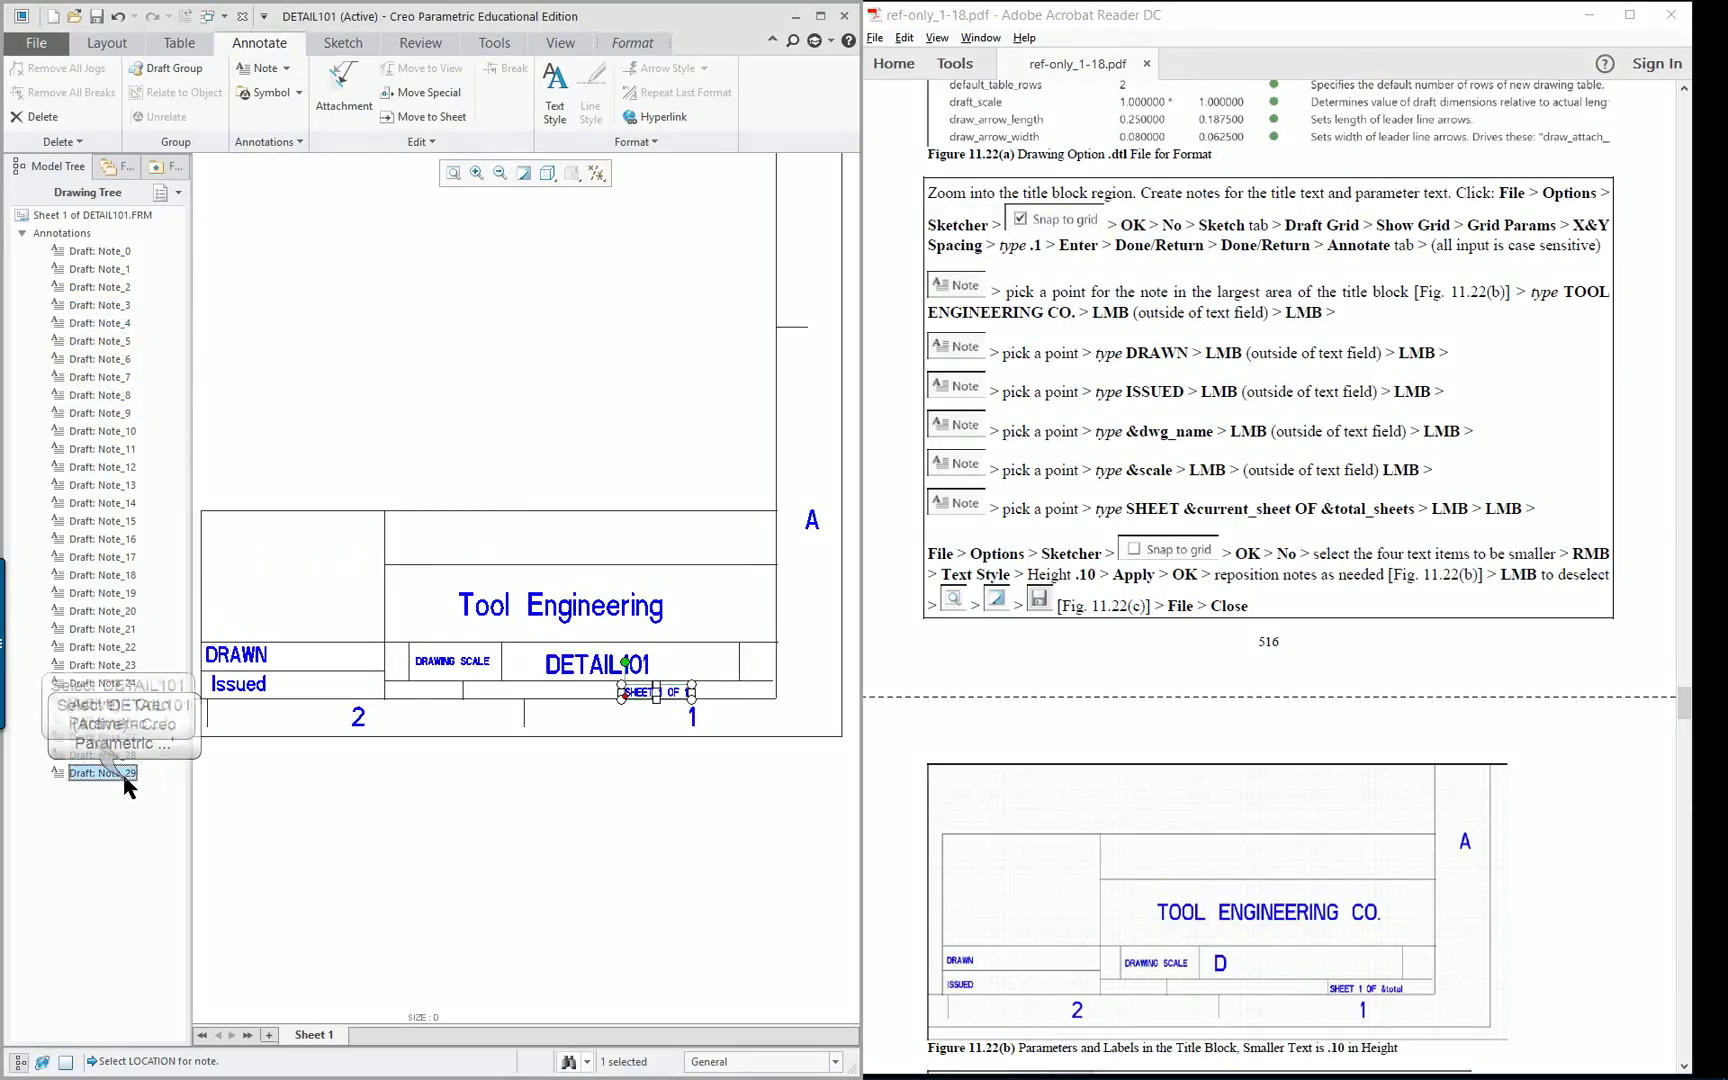
{"action": "left_click", "coordinate": [102, 737]}
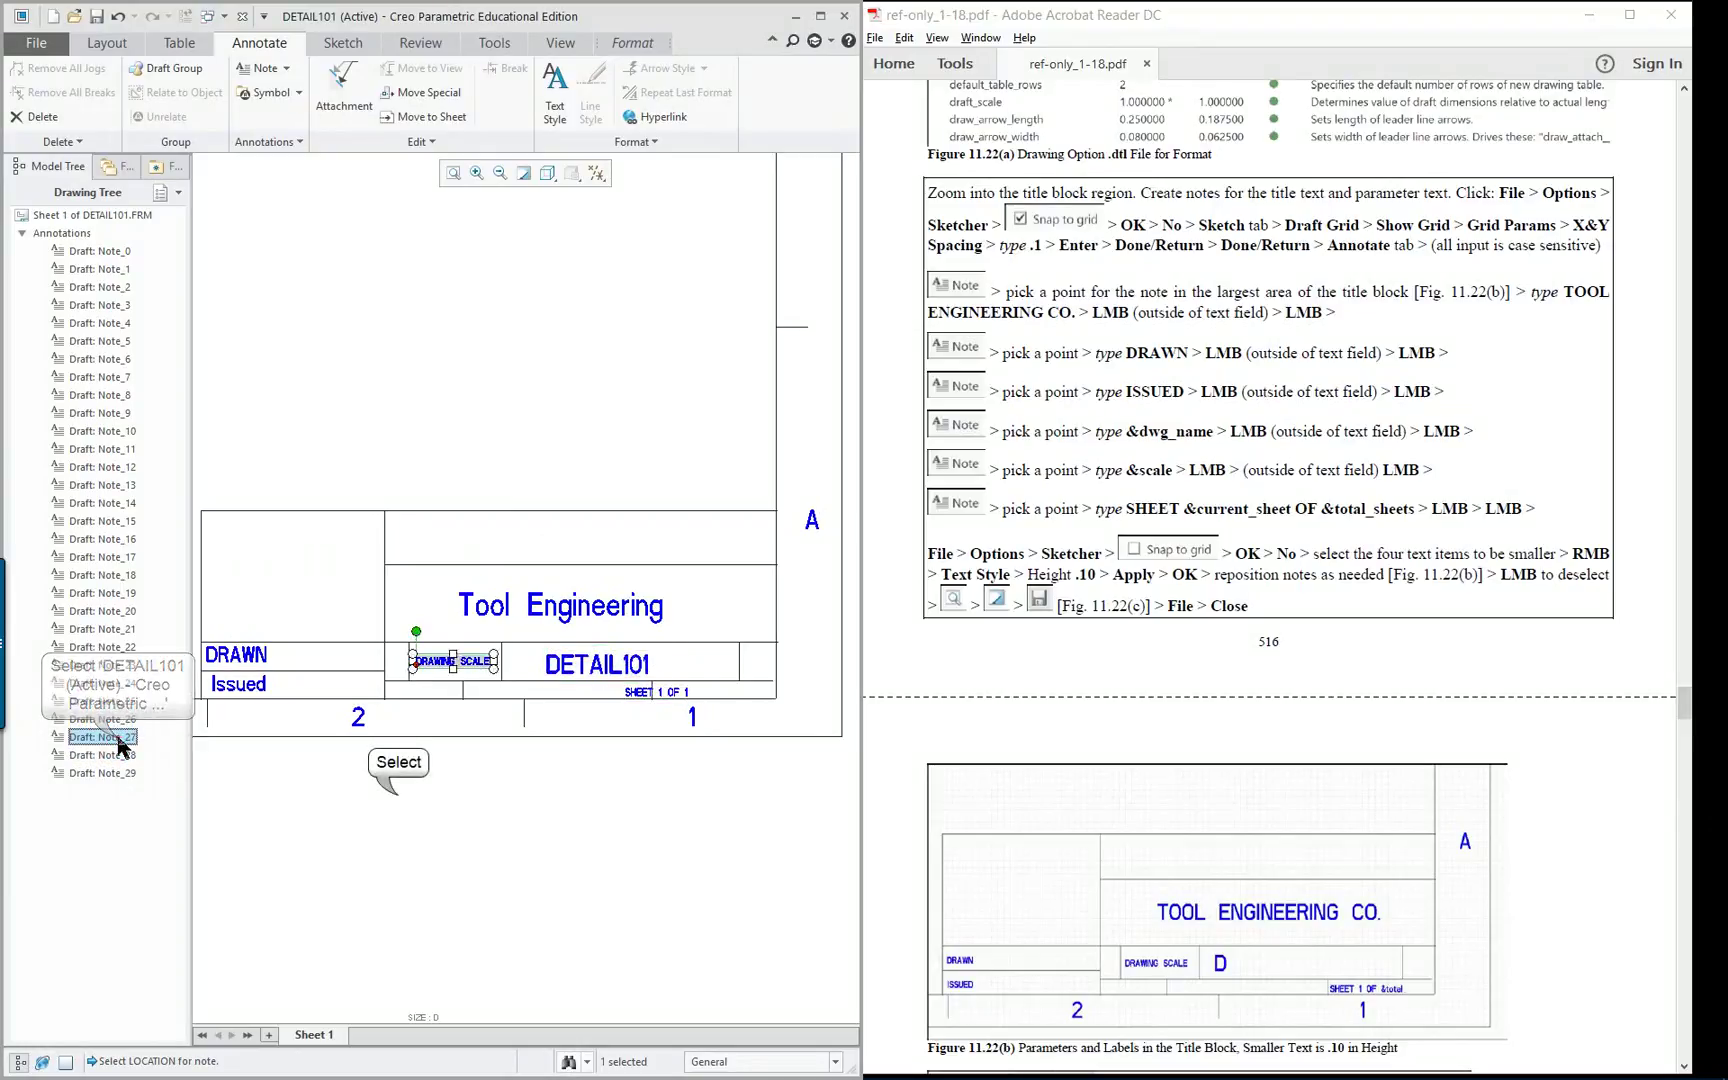
{"action": "left_click", "coordinate": [398, 803]}
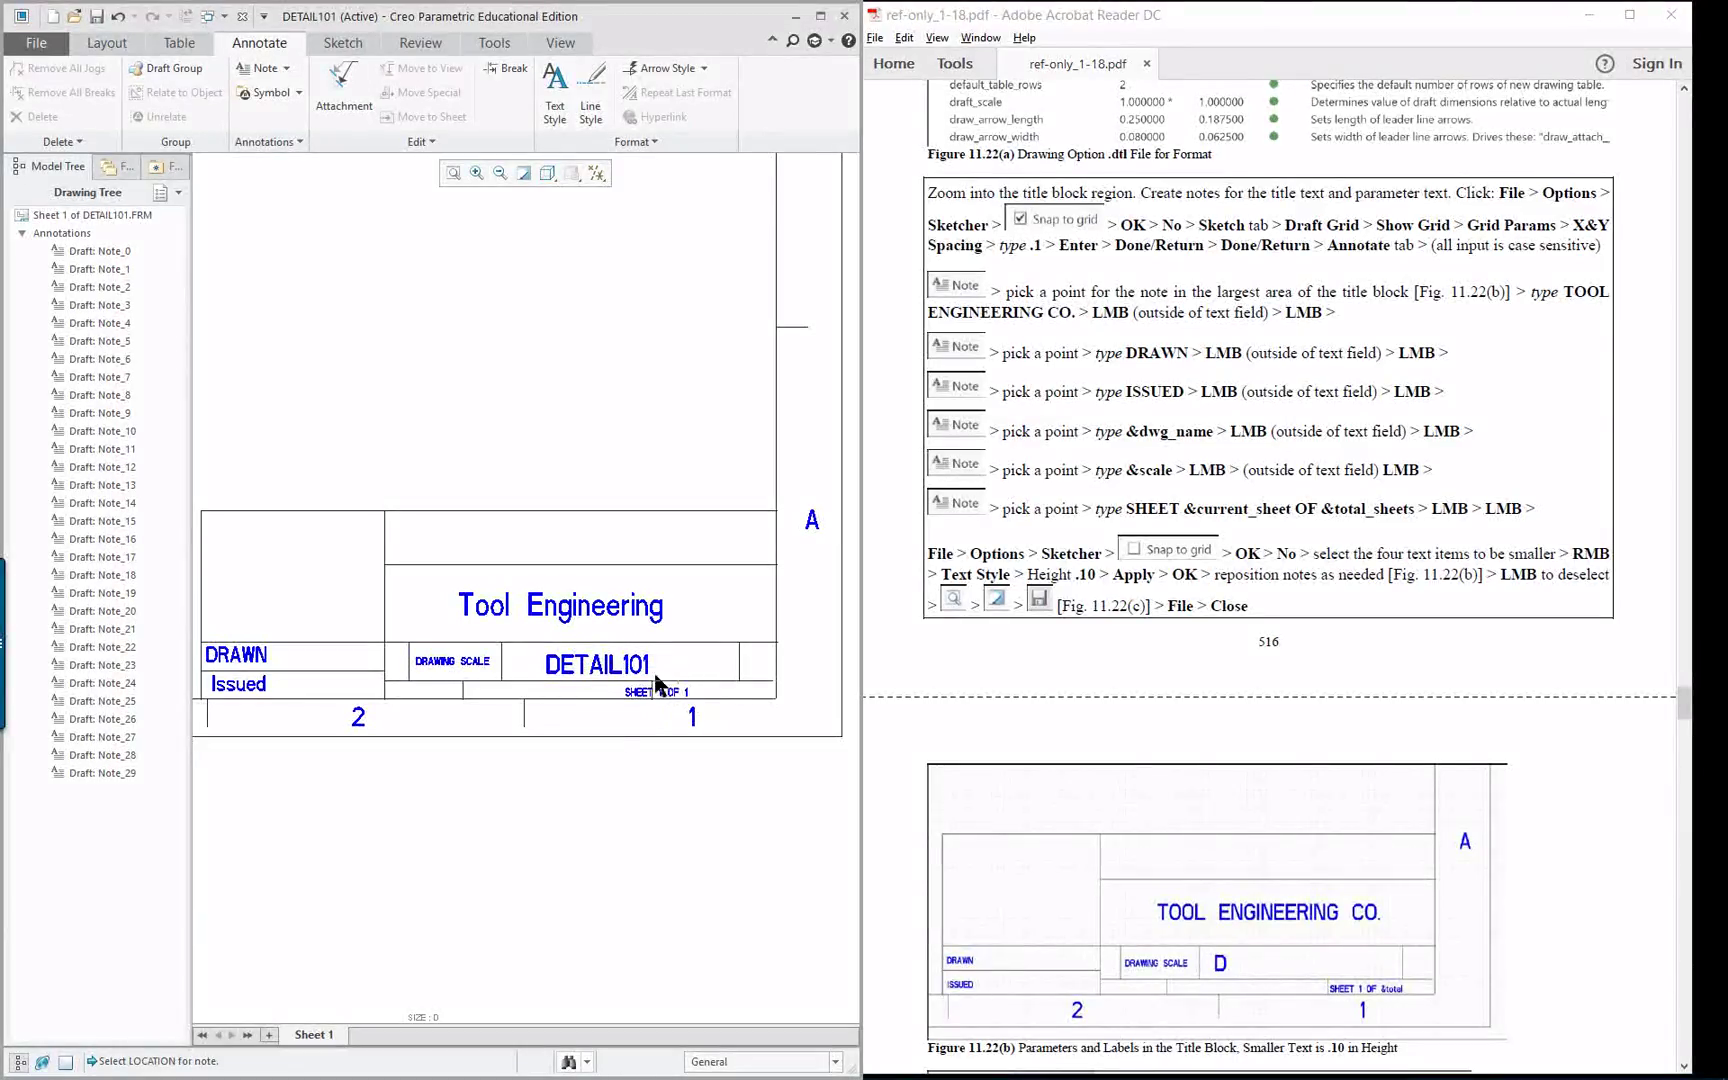
Save the detail101 format and switch to the open ANCHD drawing.
{"action": "left_click", "coordinate": [100, 21]}
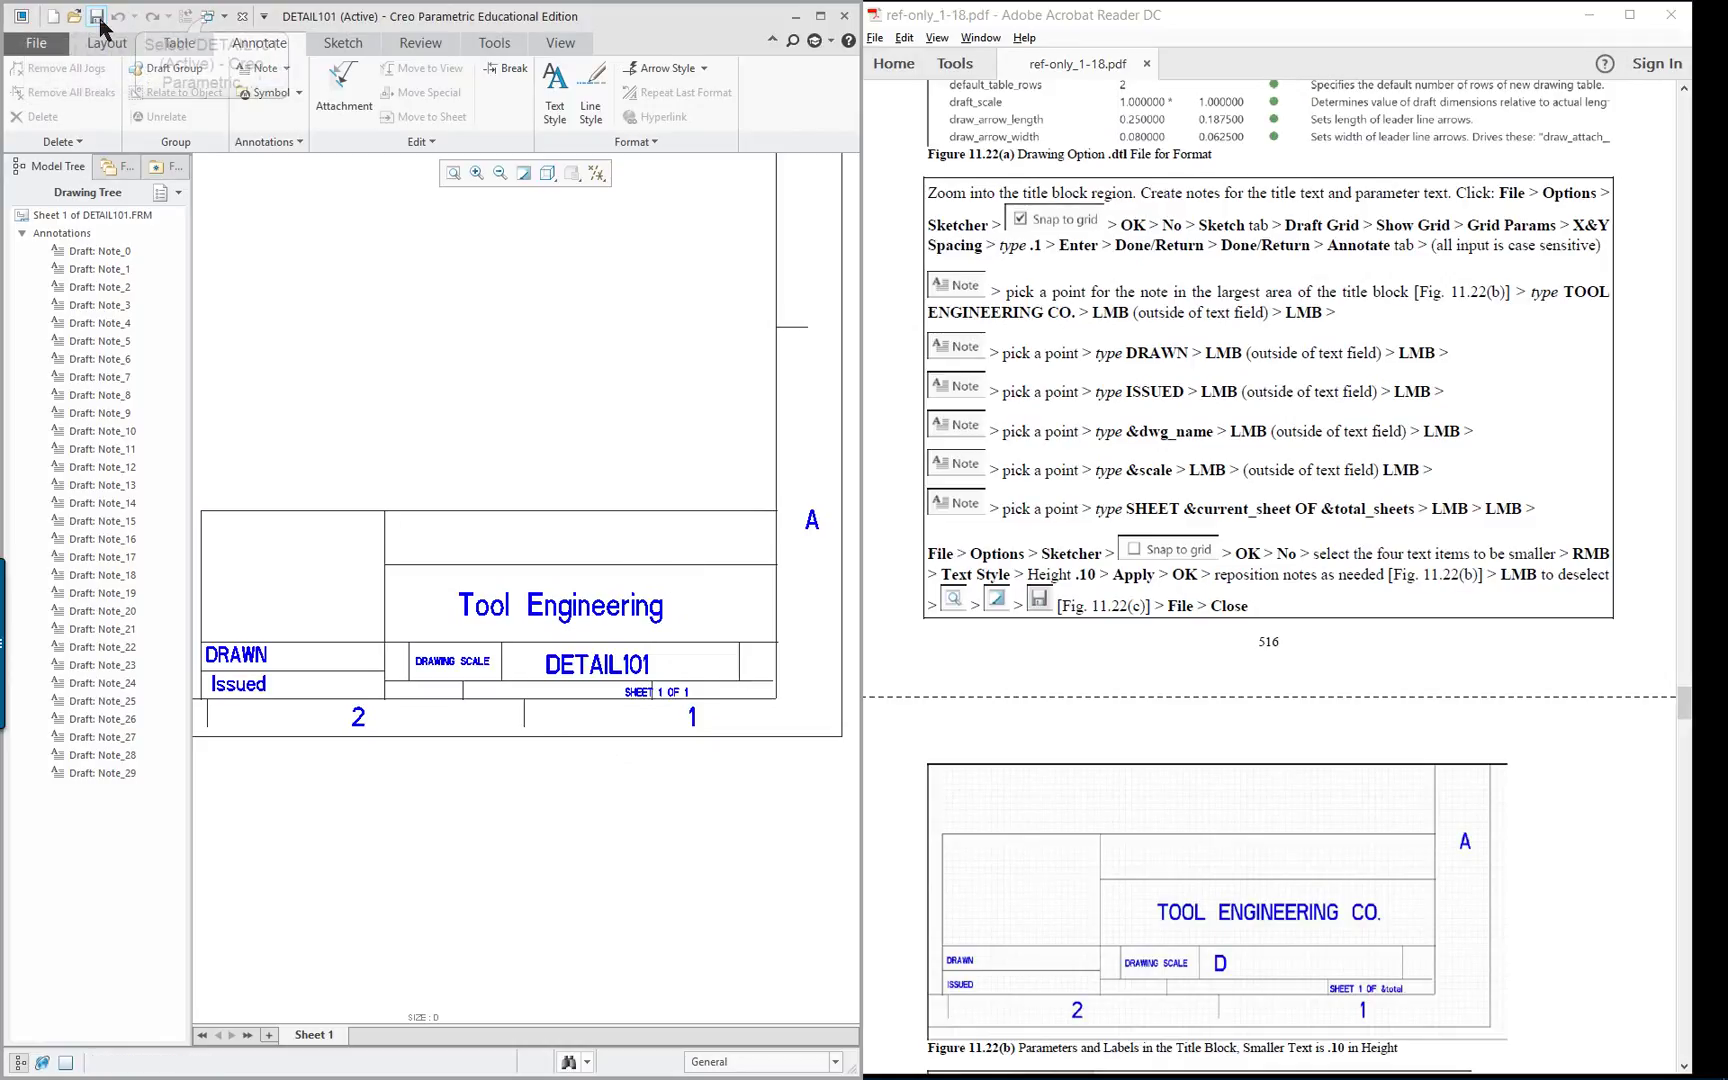
{"action": "left_click", "coordinate": [211, 18]}
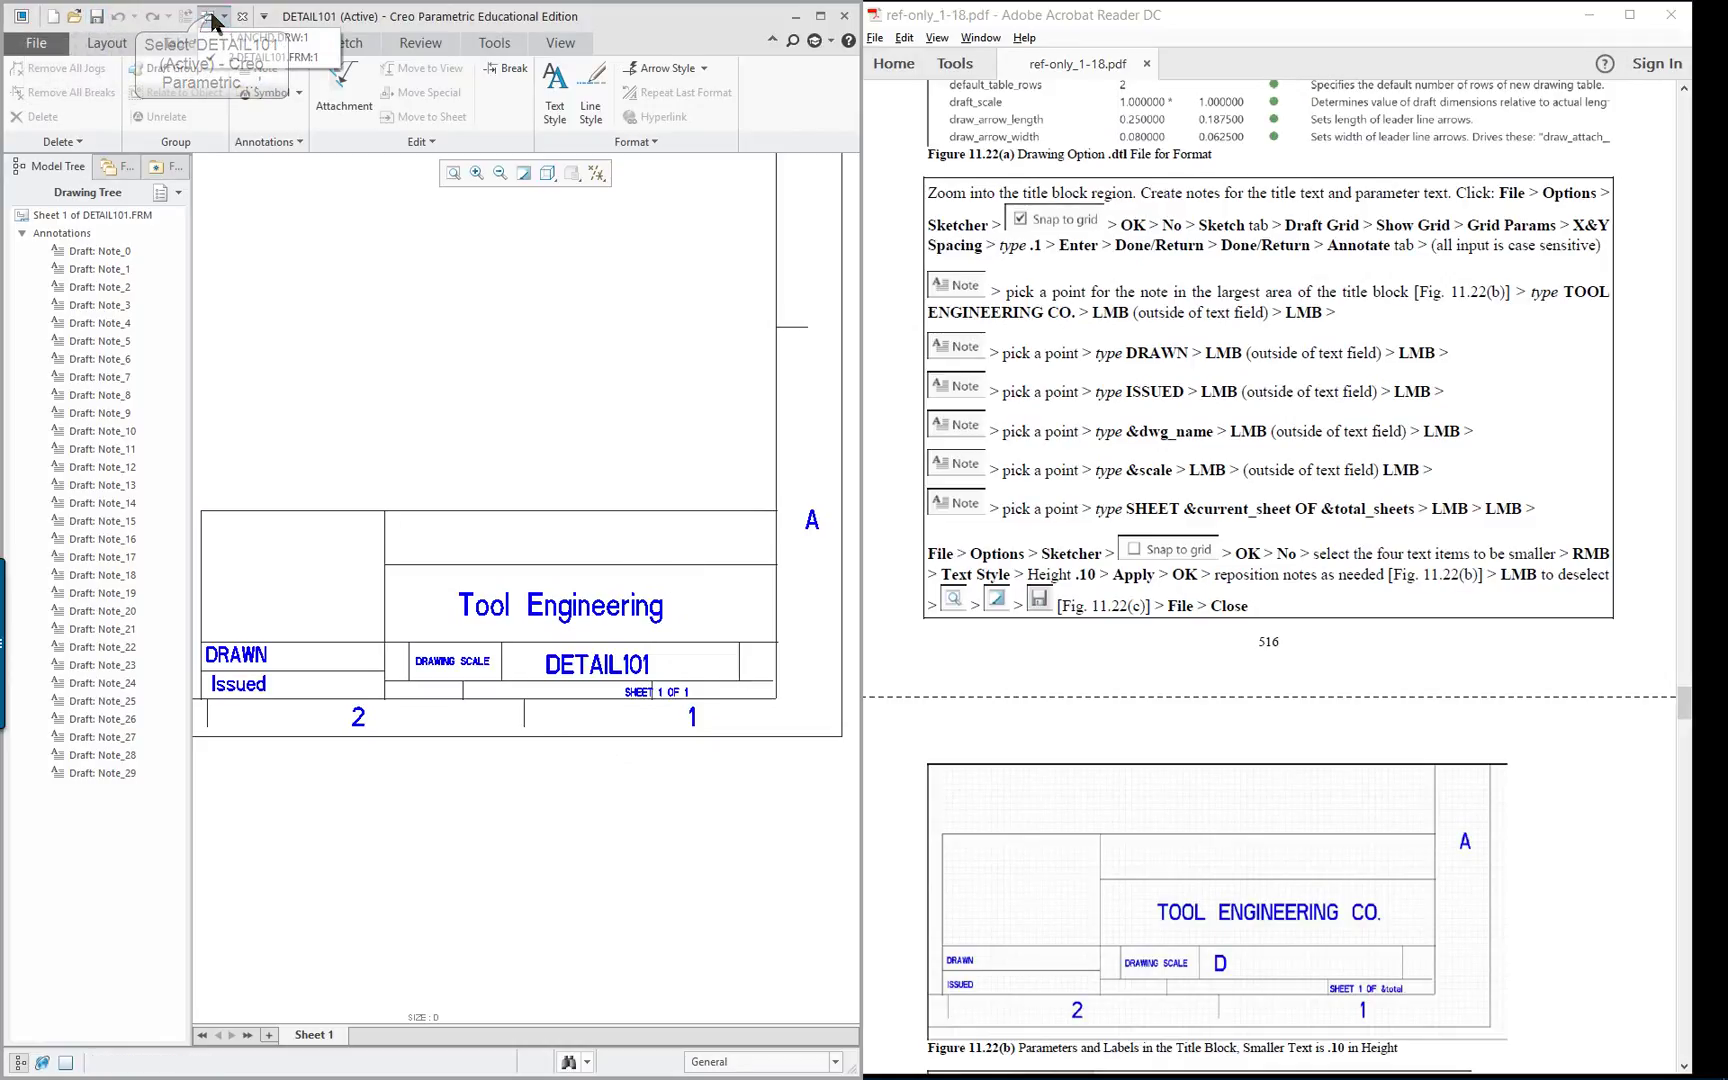
{"action": "left_click", "coordinate": [272, 38]}
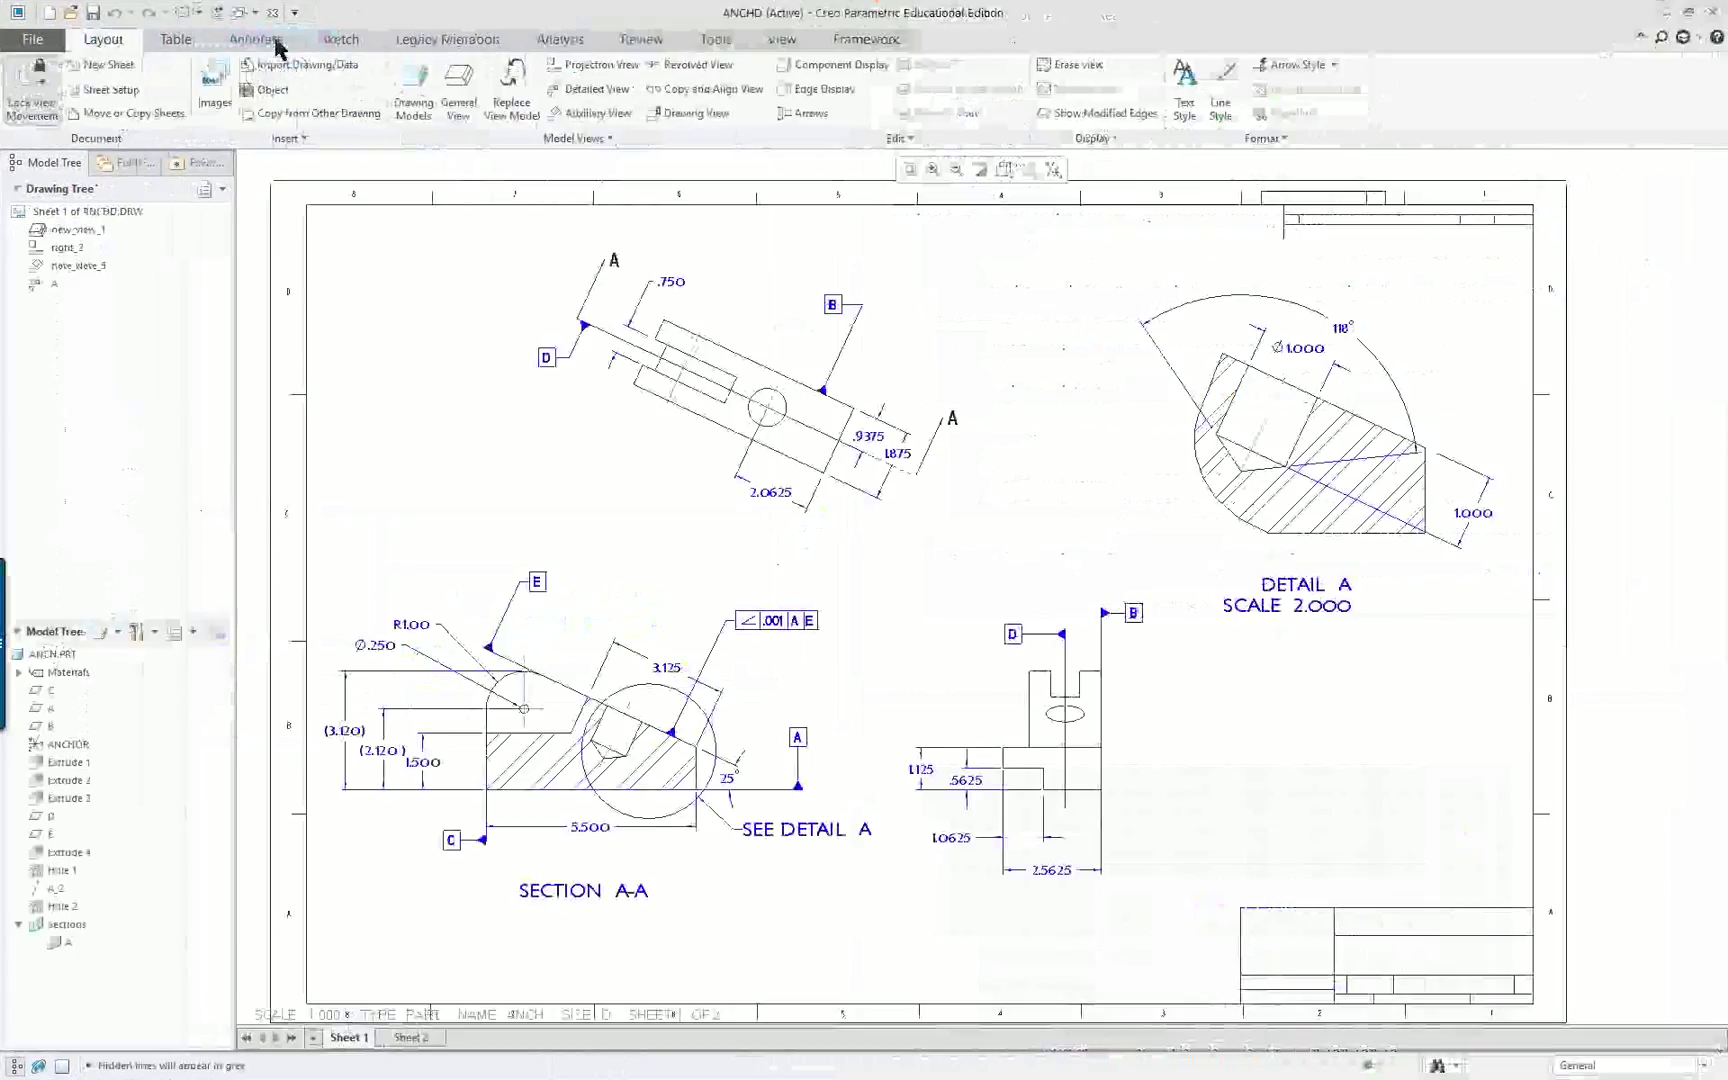
Replace Sheet 1's format with detail101.frm from the Creo-4-PTC folder through Sheet Setup and inspect the resulting title block.
{"action": "right_click", "coordinate": [997, 517]}
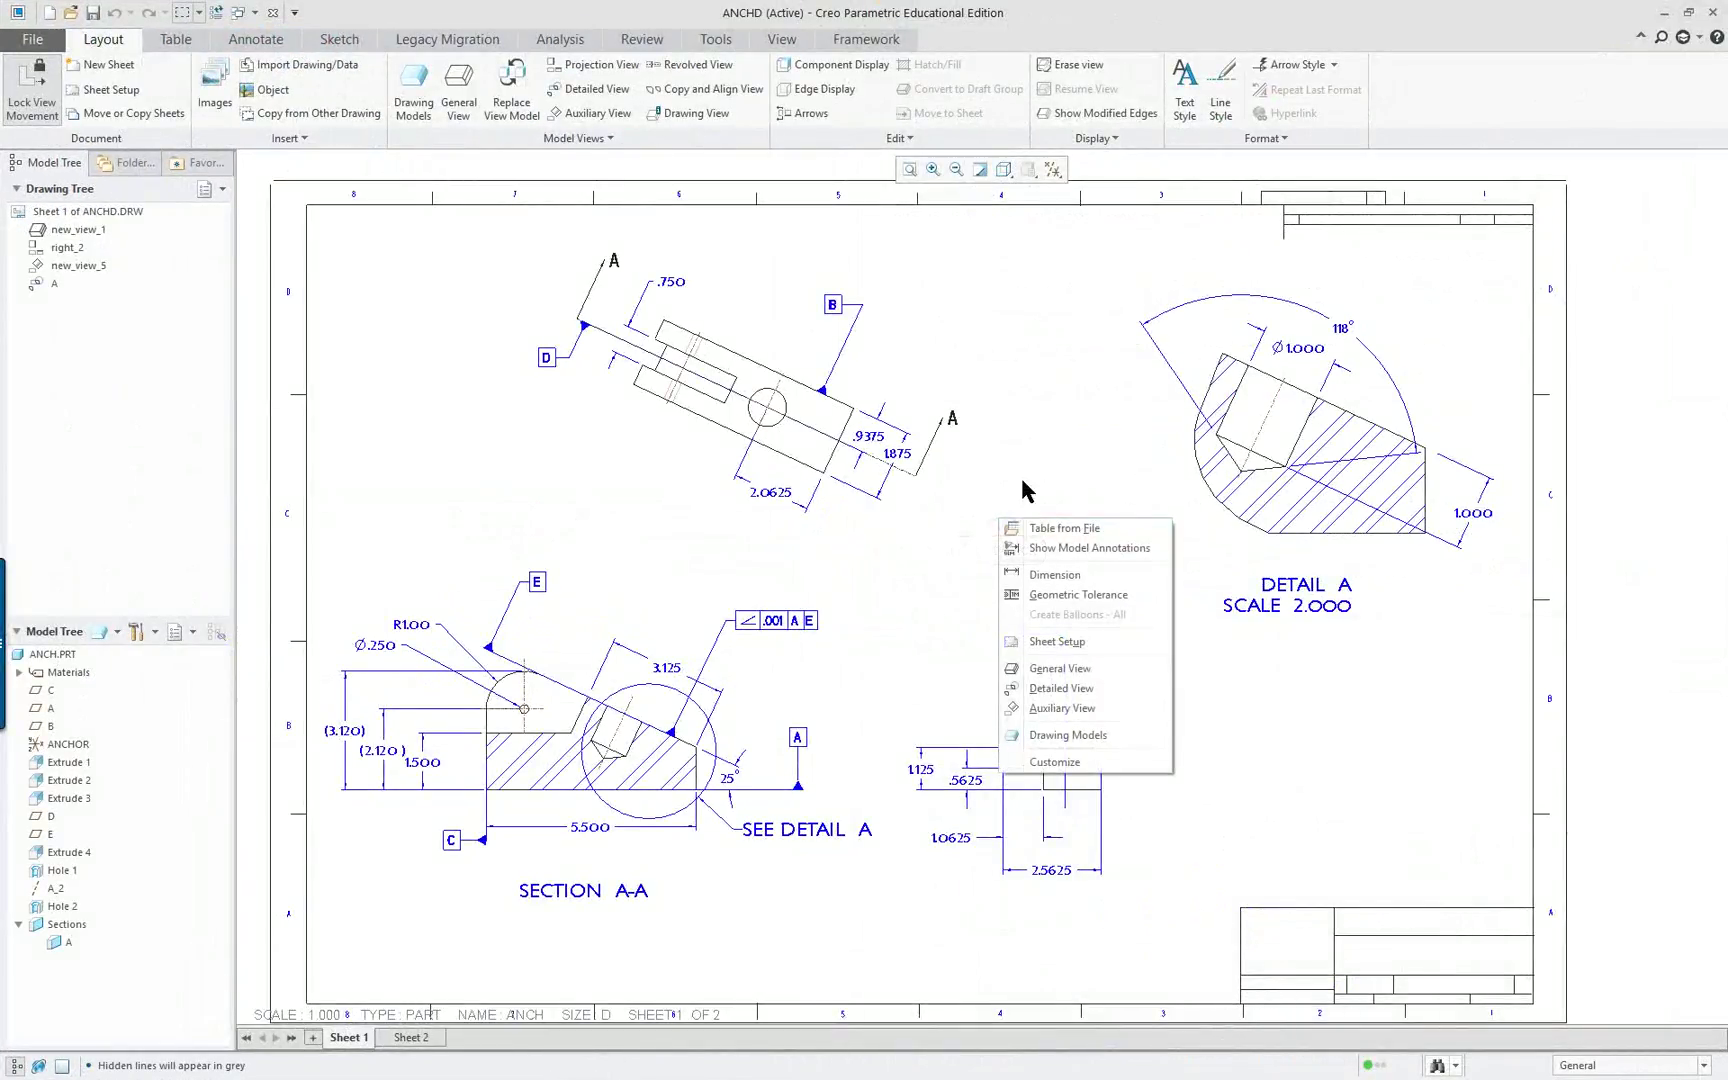
{"action": "left_click", "coordinate": [1070, 641]}
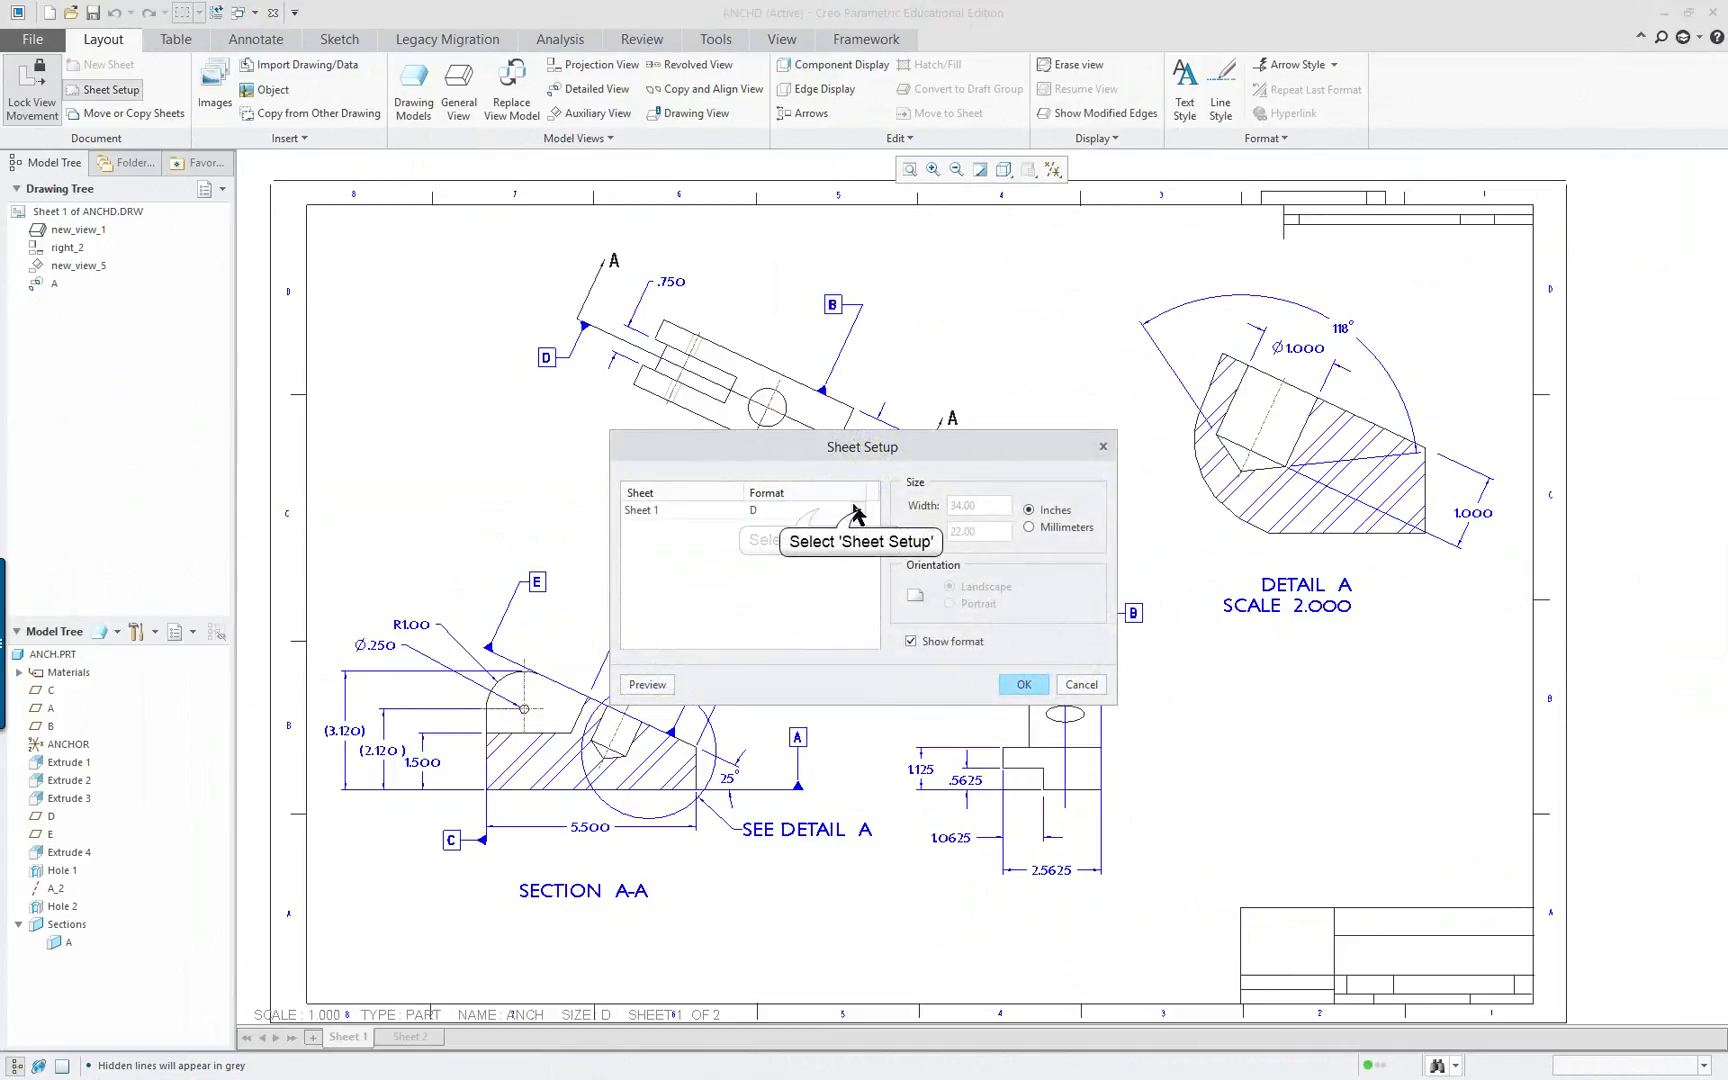
{"action": "left_click", "coordinate": [859, 512]}
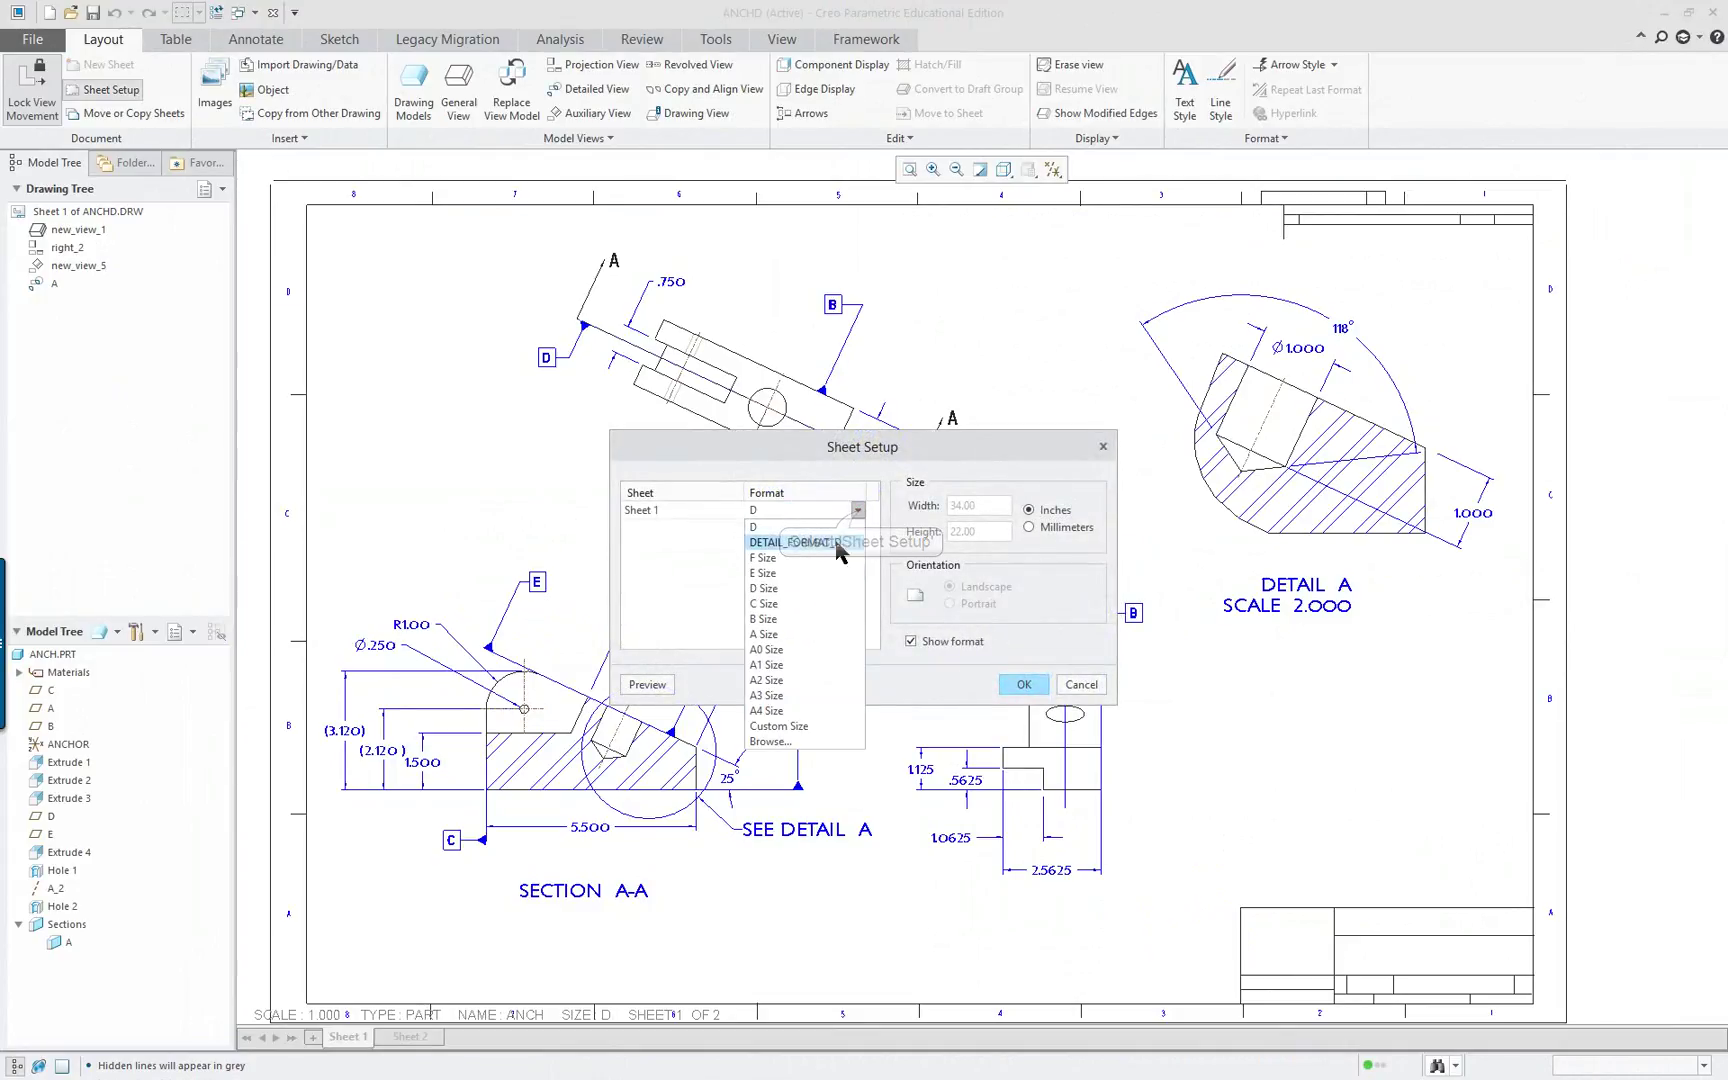
{"action": "left_click", "coordinate": [778, 745]}
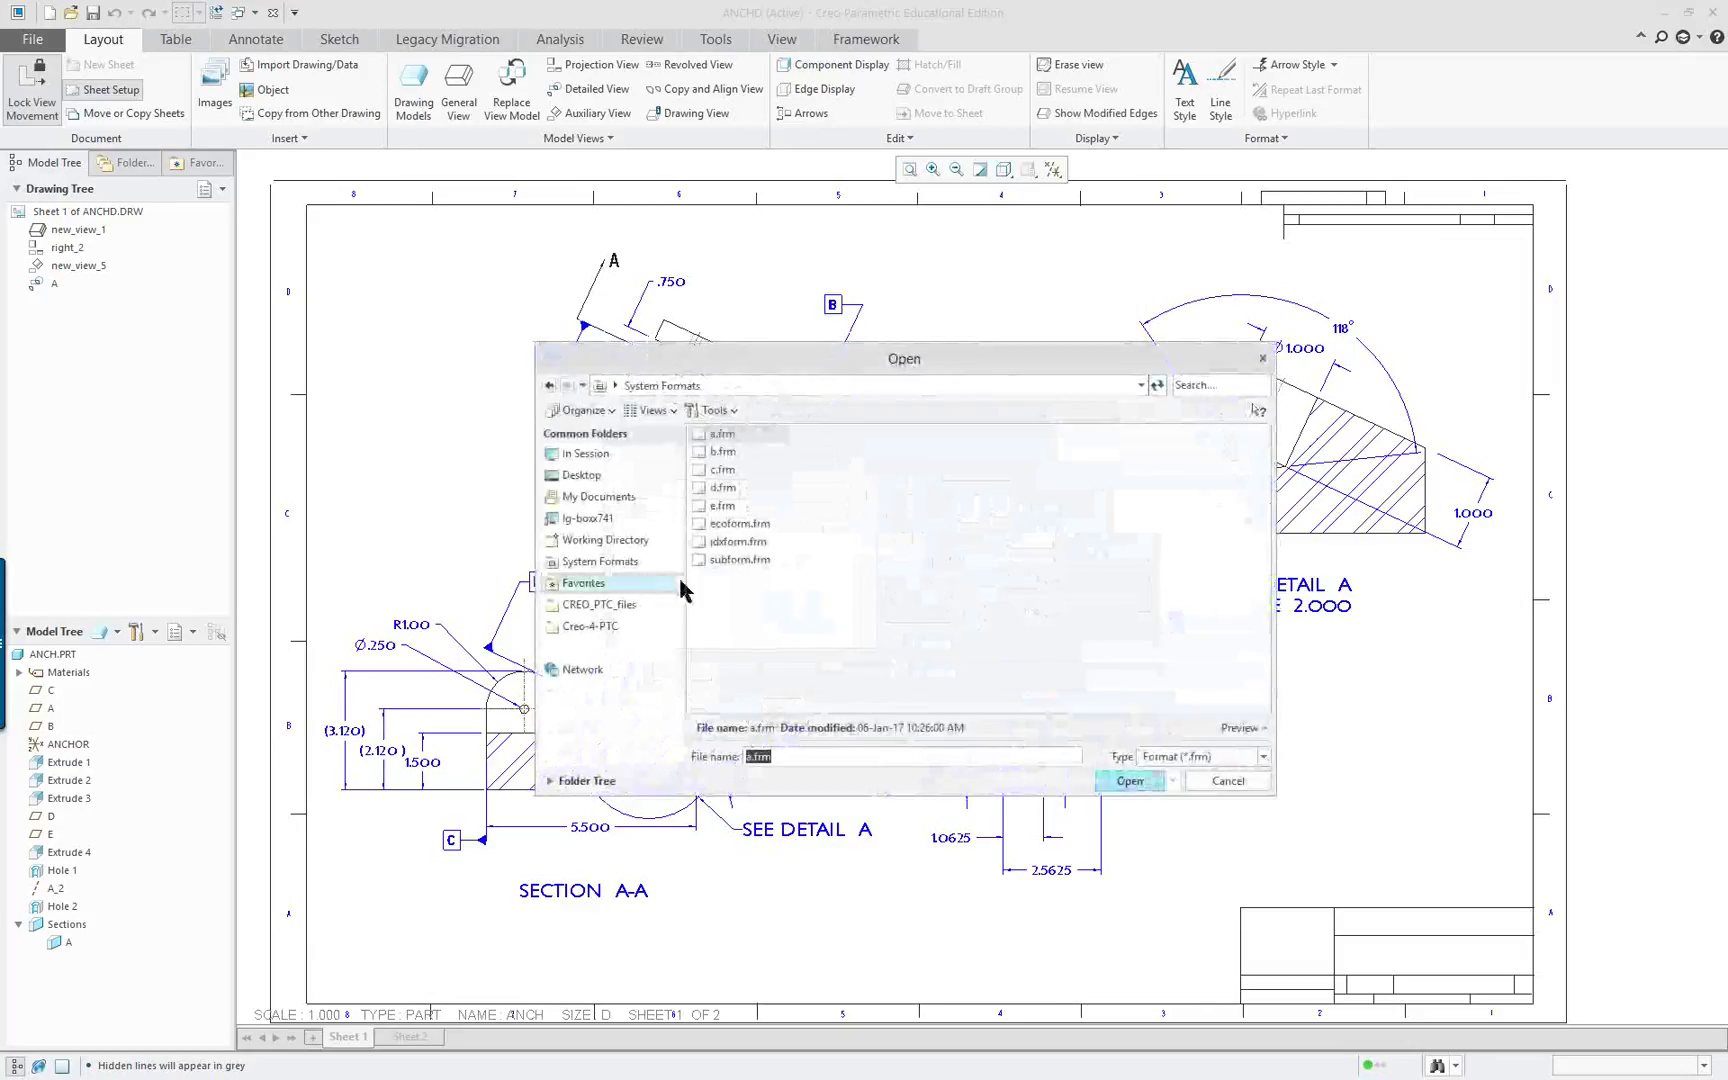
{"action": "left_click", "coordinate": [605, 626]}
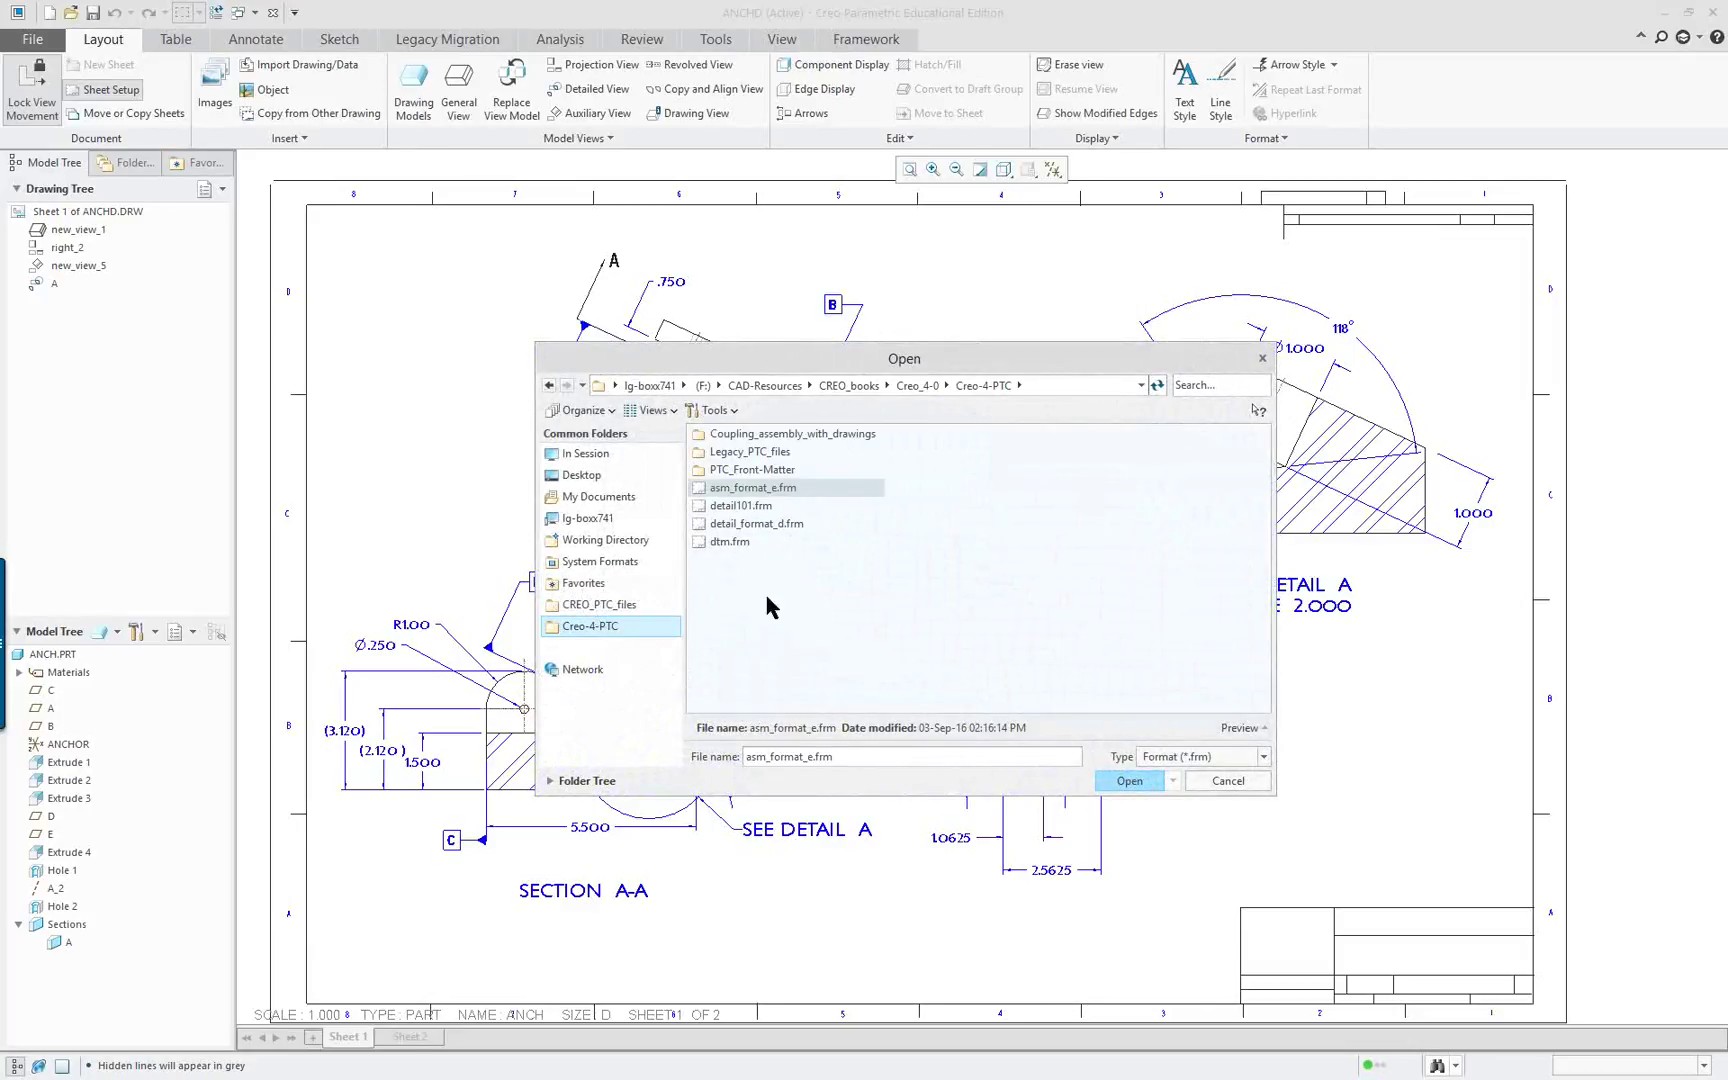
{"action": "left_click", "coordinate": [737, 506]}
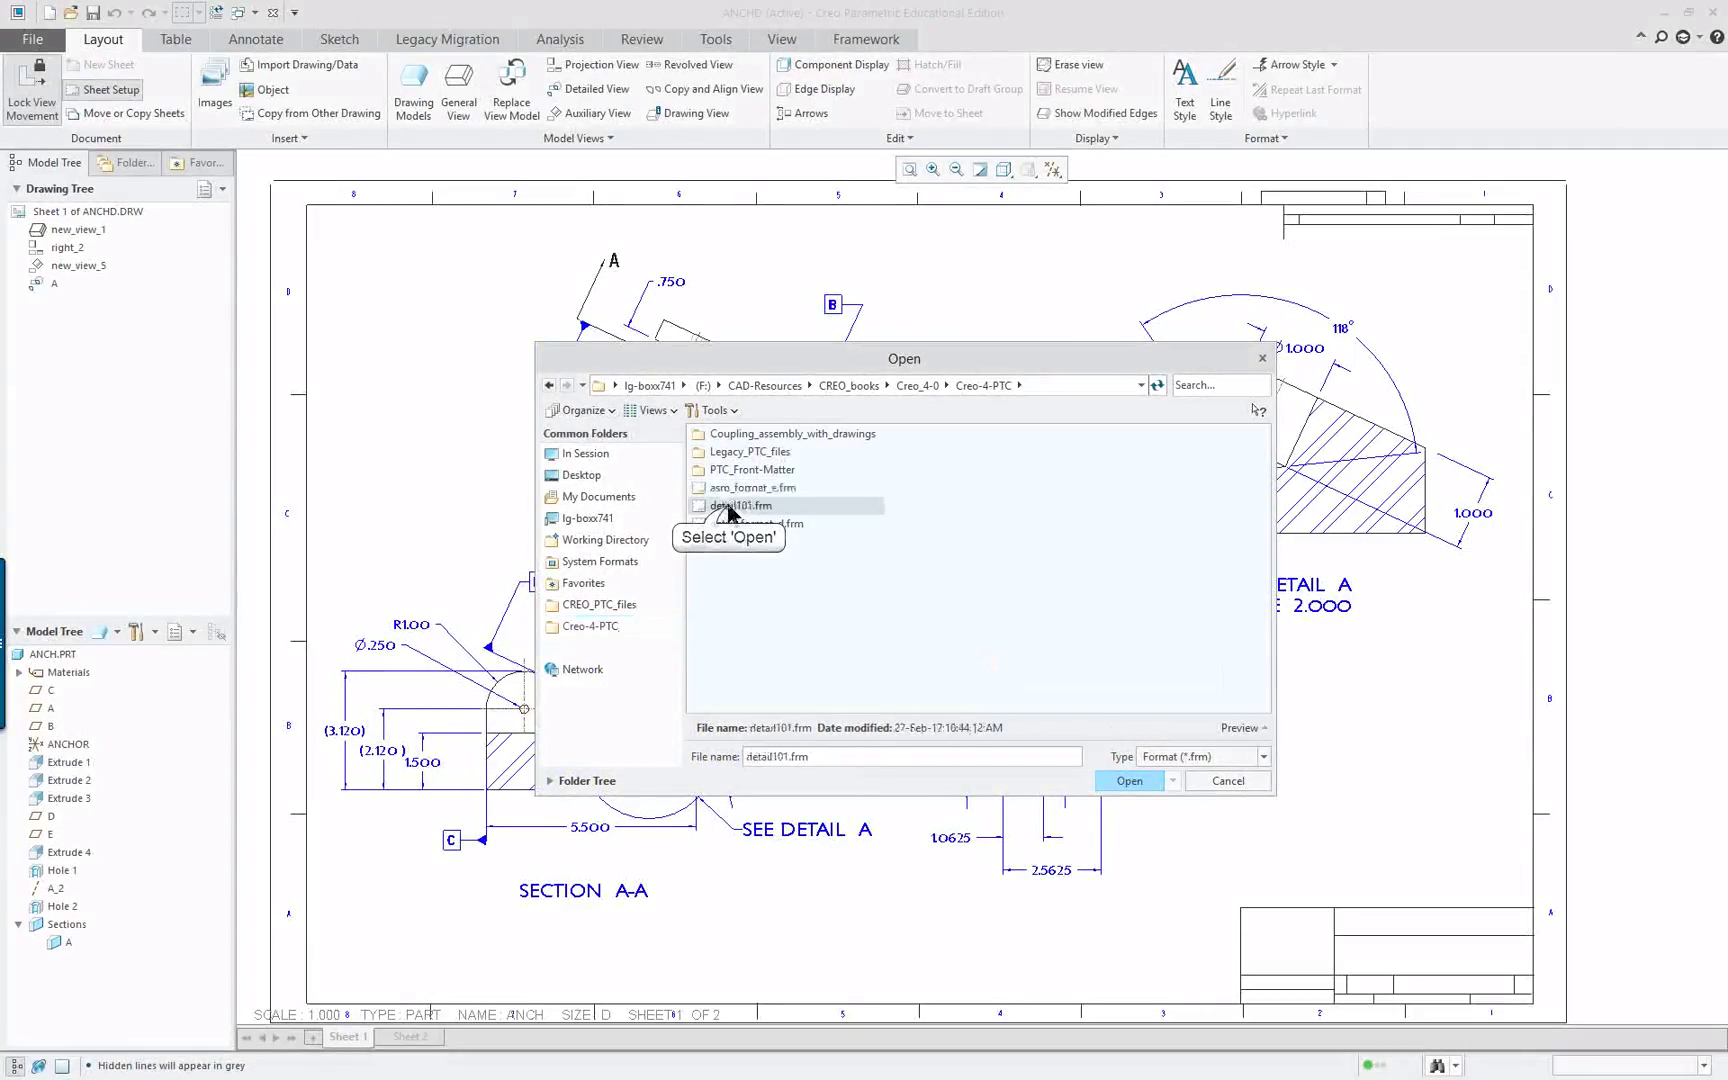
{"action": "left_click", "coordinate": [1130, 782]}
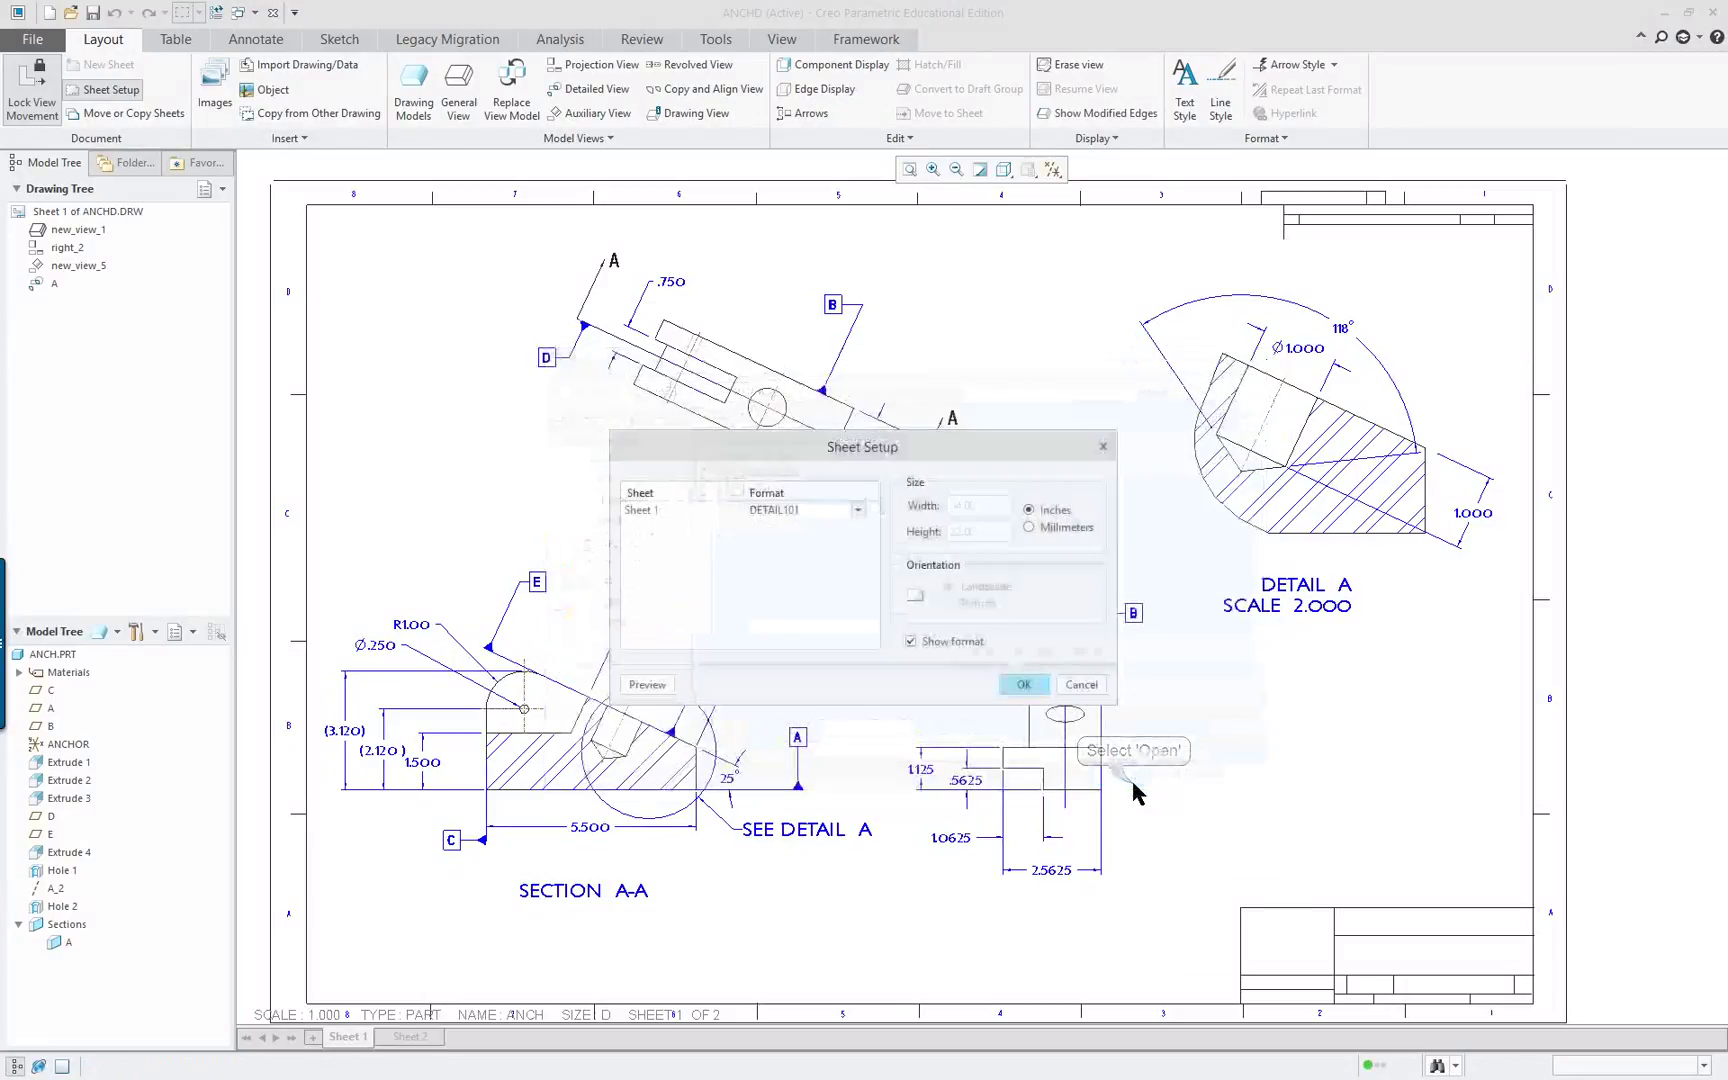
{"action": "left_click", "coordinate": [1030, 685]}
{"action": "scroll", "coordinate": [1385, 957], "scroll_direction": "up", "scroll_amount": 6}
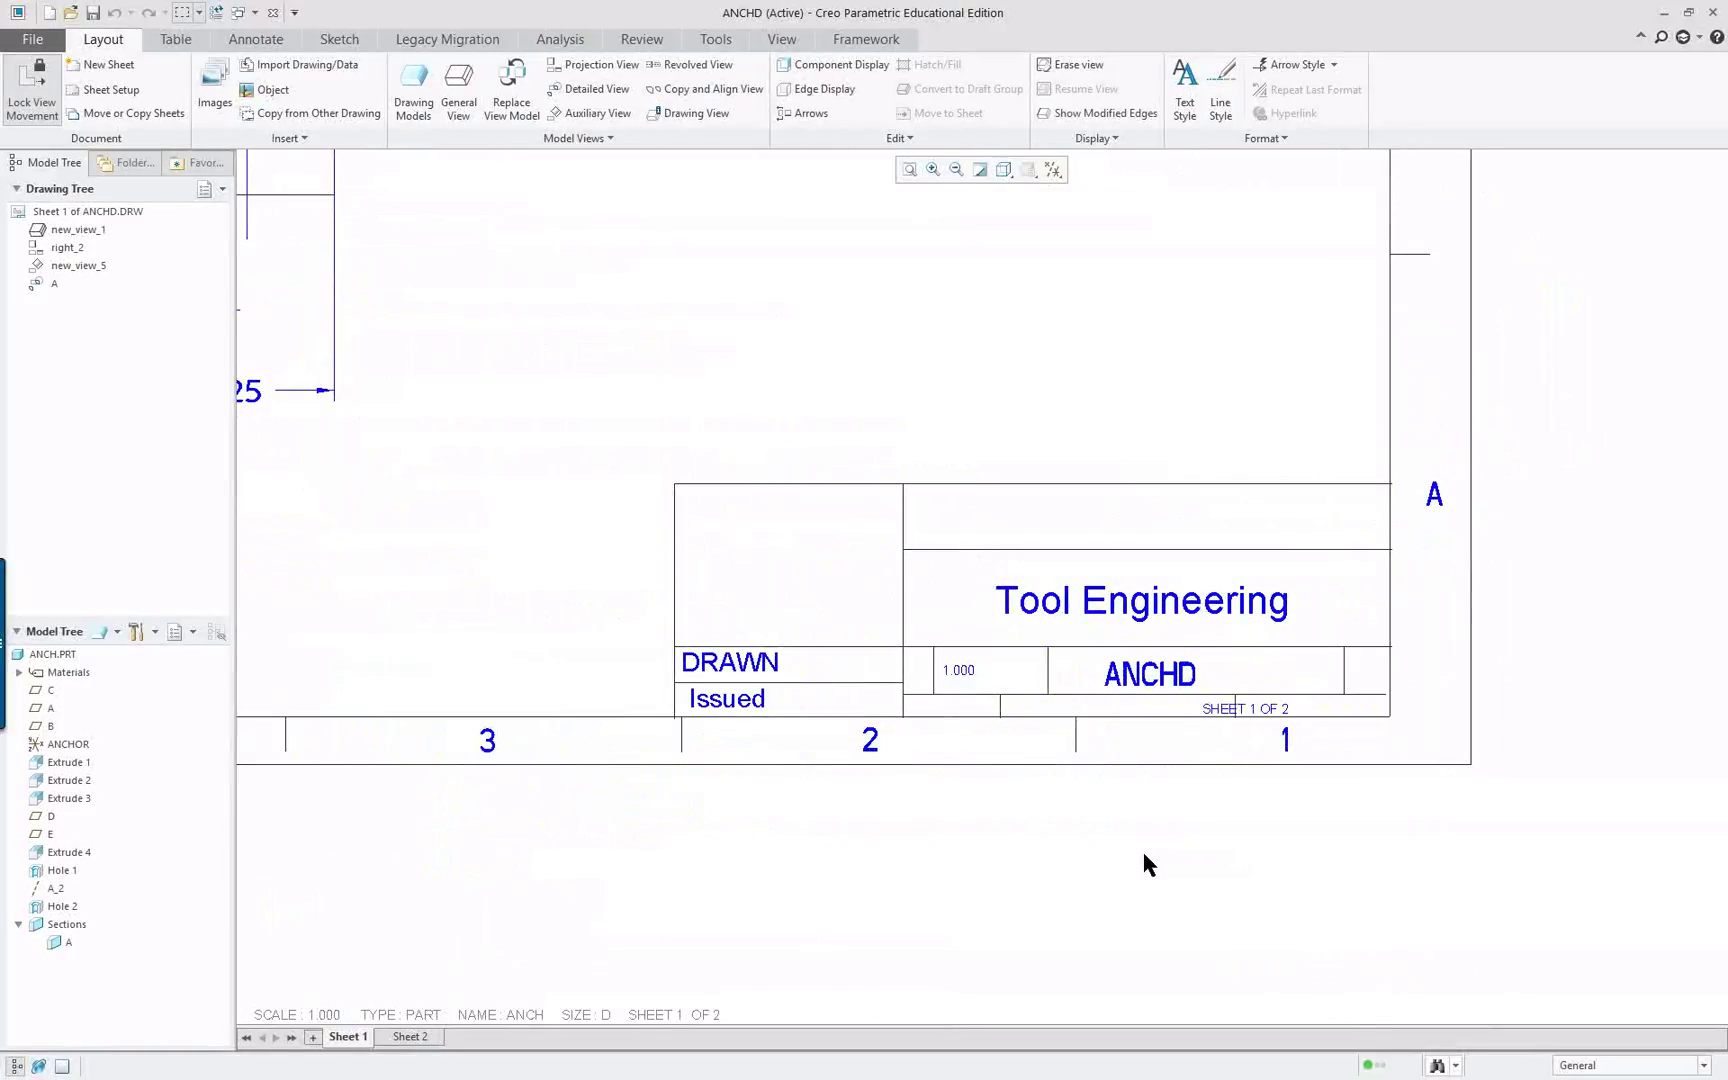
Examine Sheet 1's title block text, scale, drawing name and sheet number, and how the new format frames the views.
{"action": "scroll", "coordinate": [1301, 720], "scroll_direction": "up", "scroll_amount": 2}
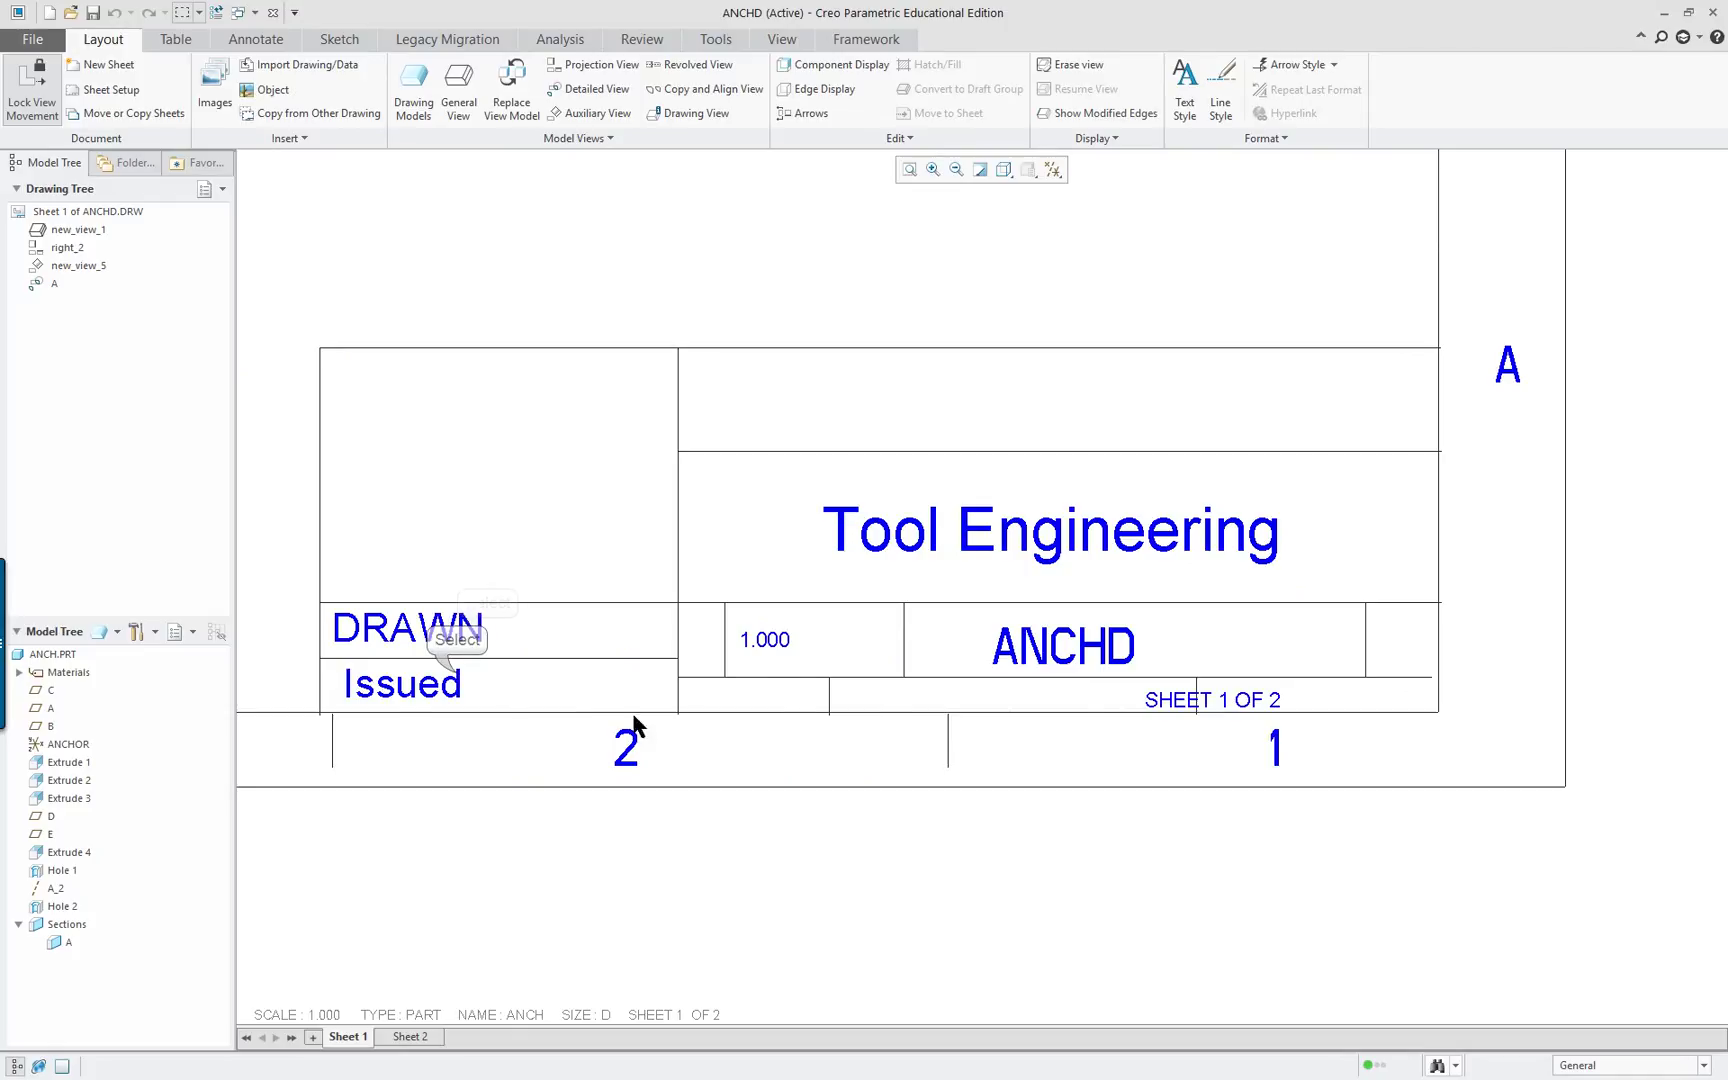
{"action": "scroll", "coordinate": [680, 722], "scroll_direction": "down", "scroll_amount": 2}
{"action": "scroll", "coordinate": [778, 709], "scroll_direction": "down", "scroll_amount": 3}
{"action": "scroll", "coordinate": [778, 709], "scroll_direction": "up", "scroll_amount": 2}
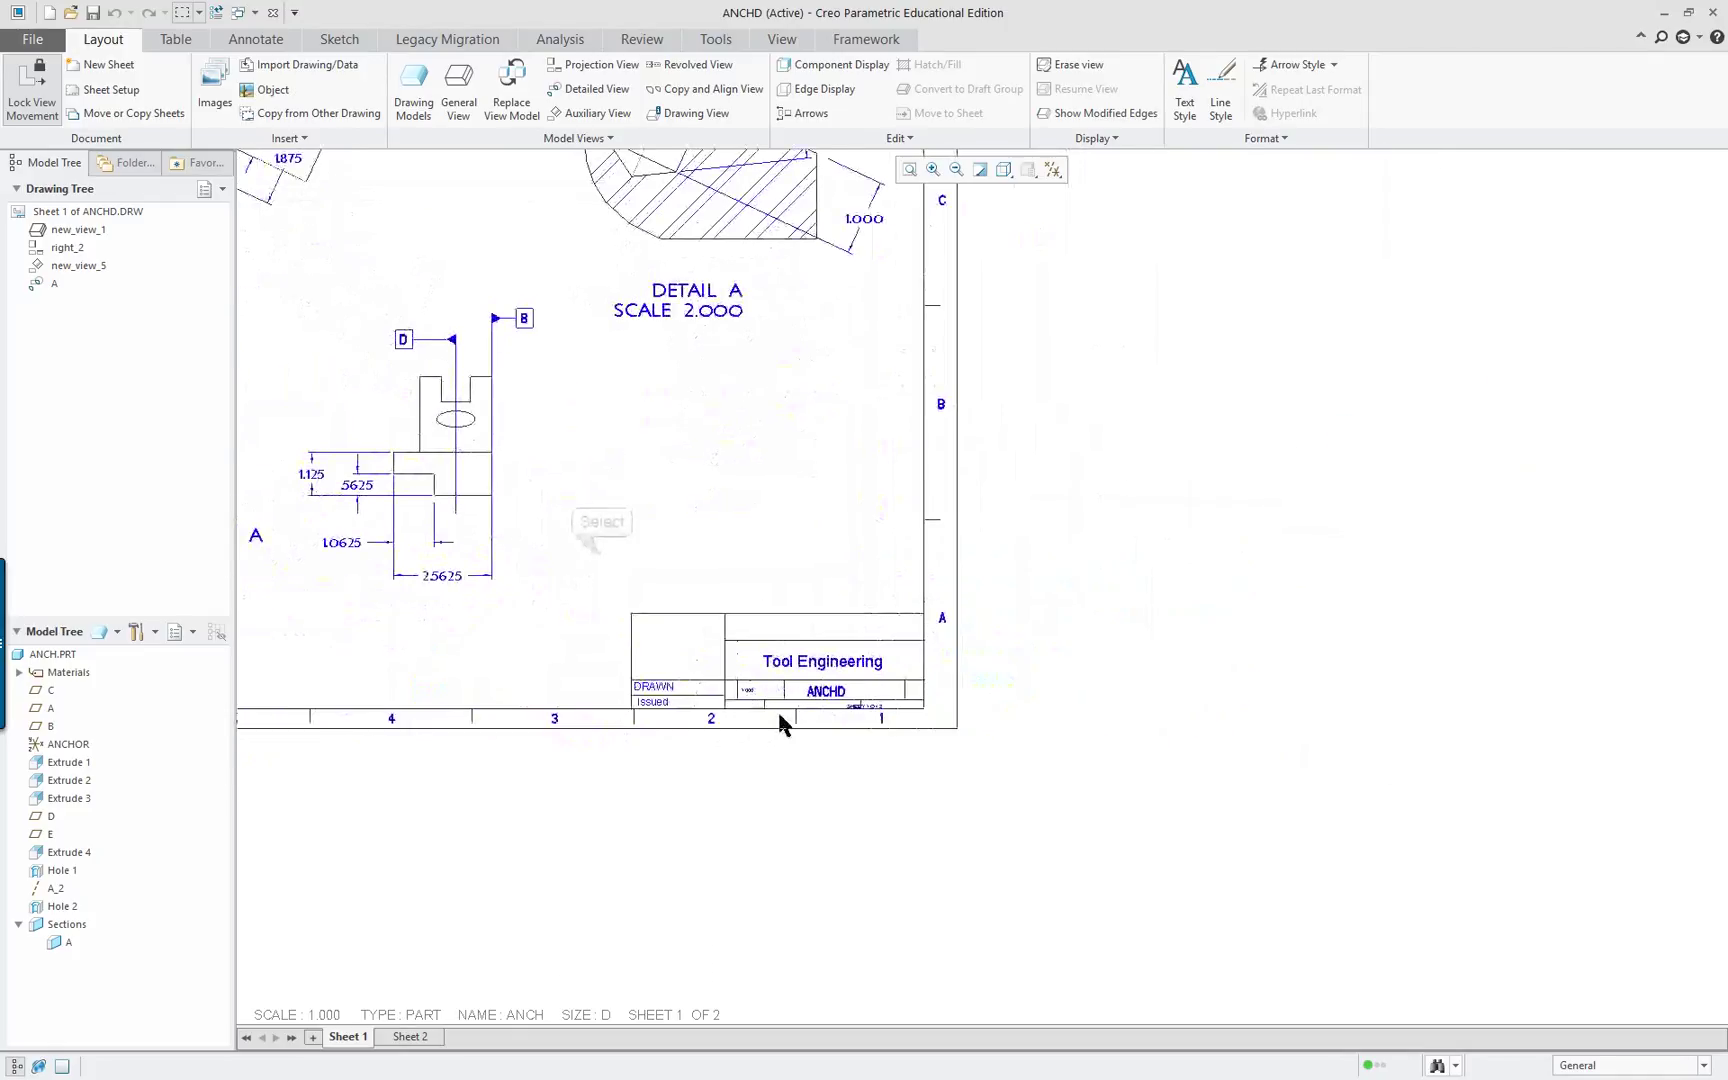
{"action": "left_click_drag", "start_coordinate": [602, 557], "coordinate": [1018, 776]}
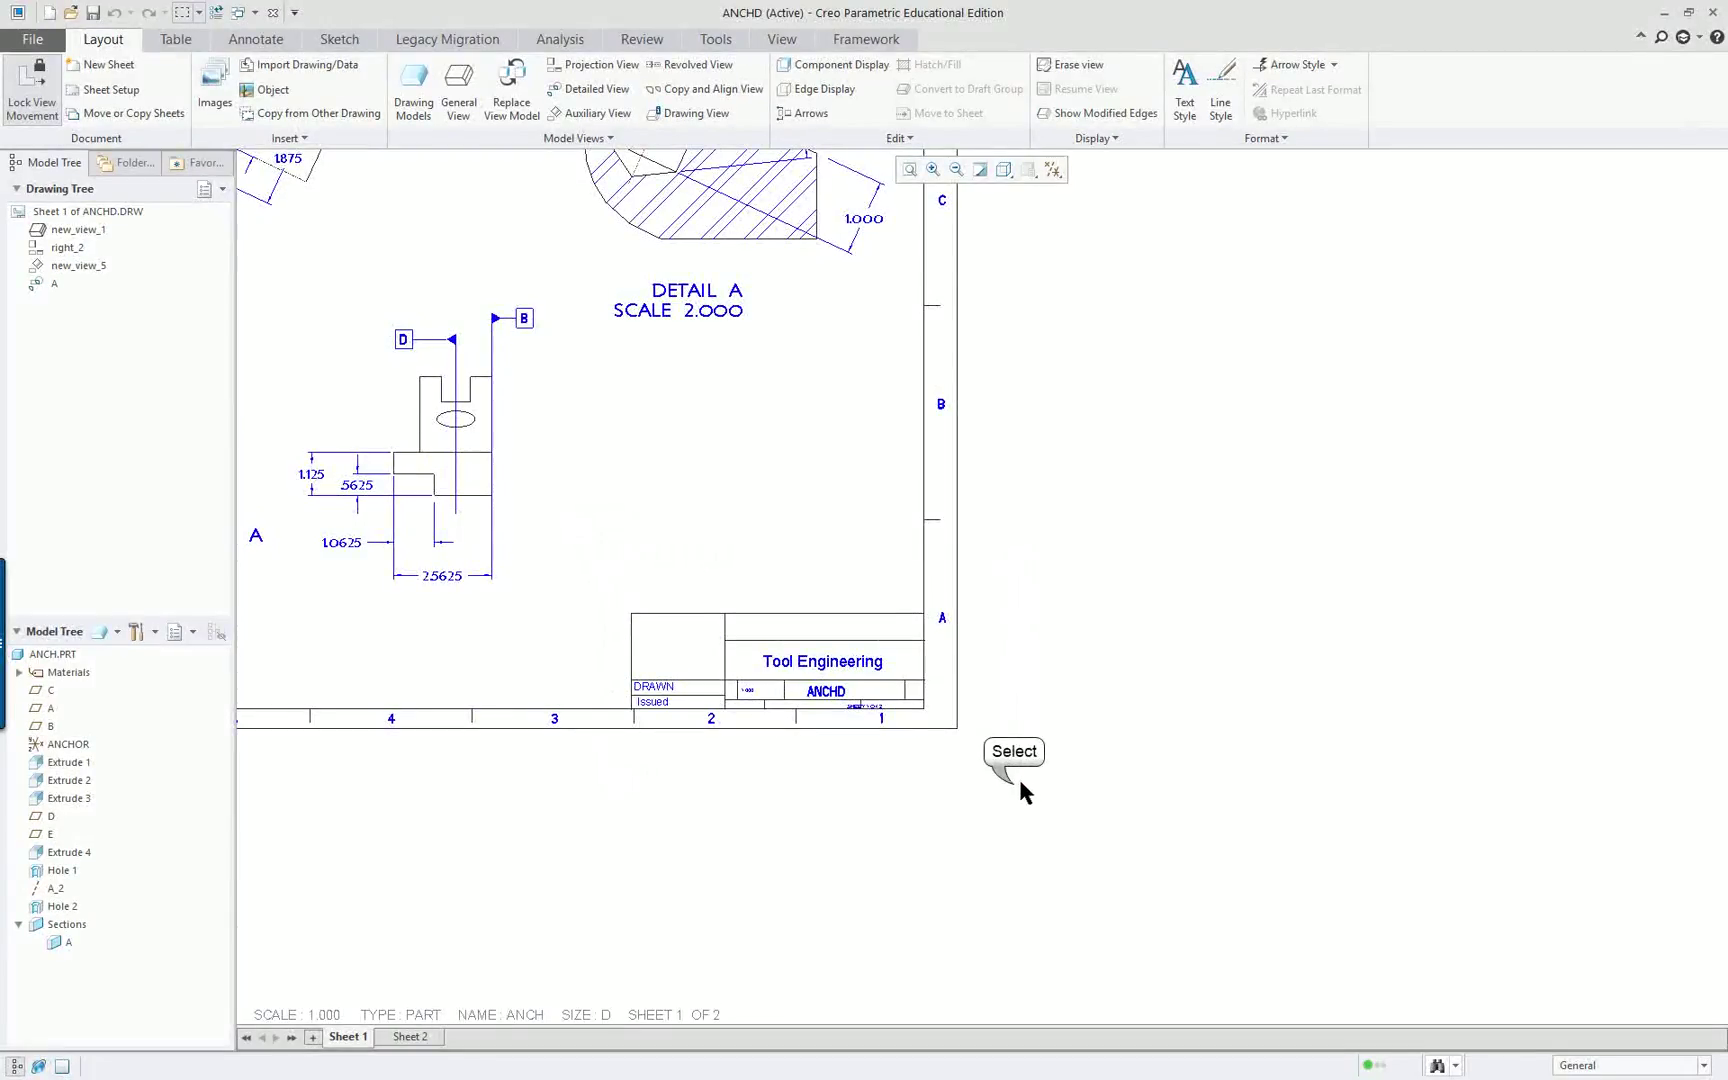
{"action": "scroll", "coordinate": [940, 798], "scroll_direction": "down", "scroll_amount": 3}
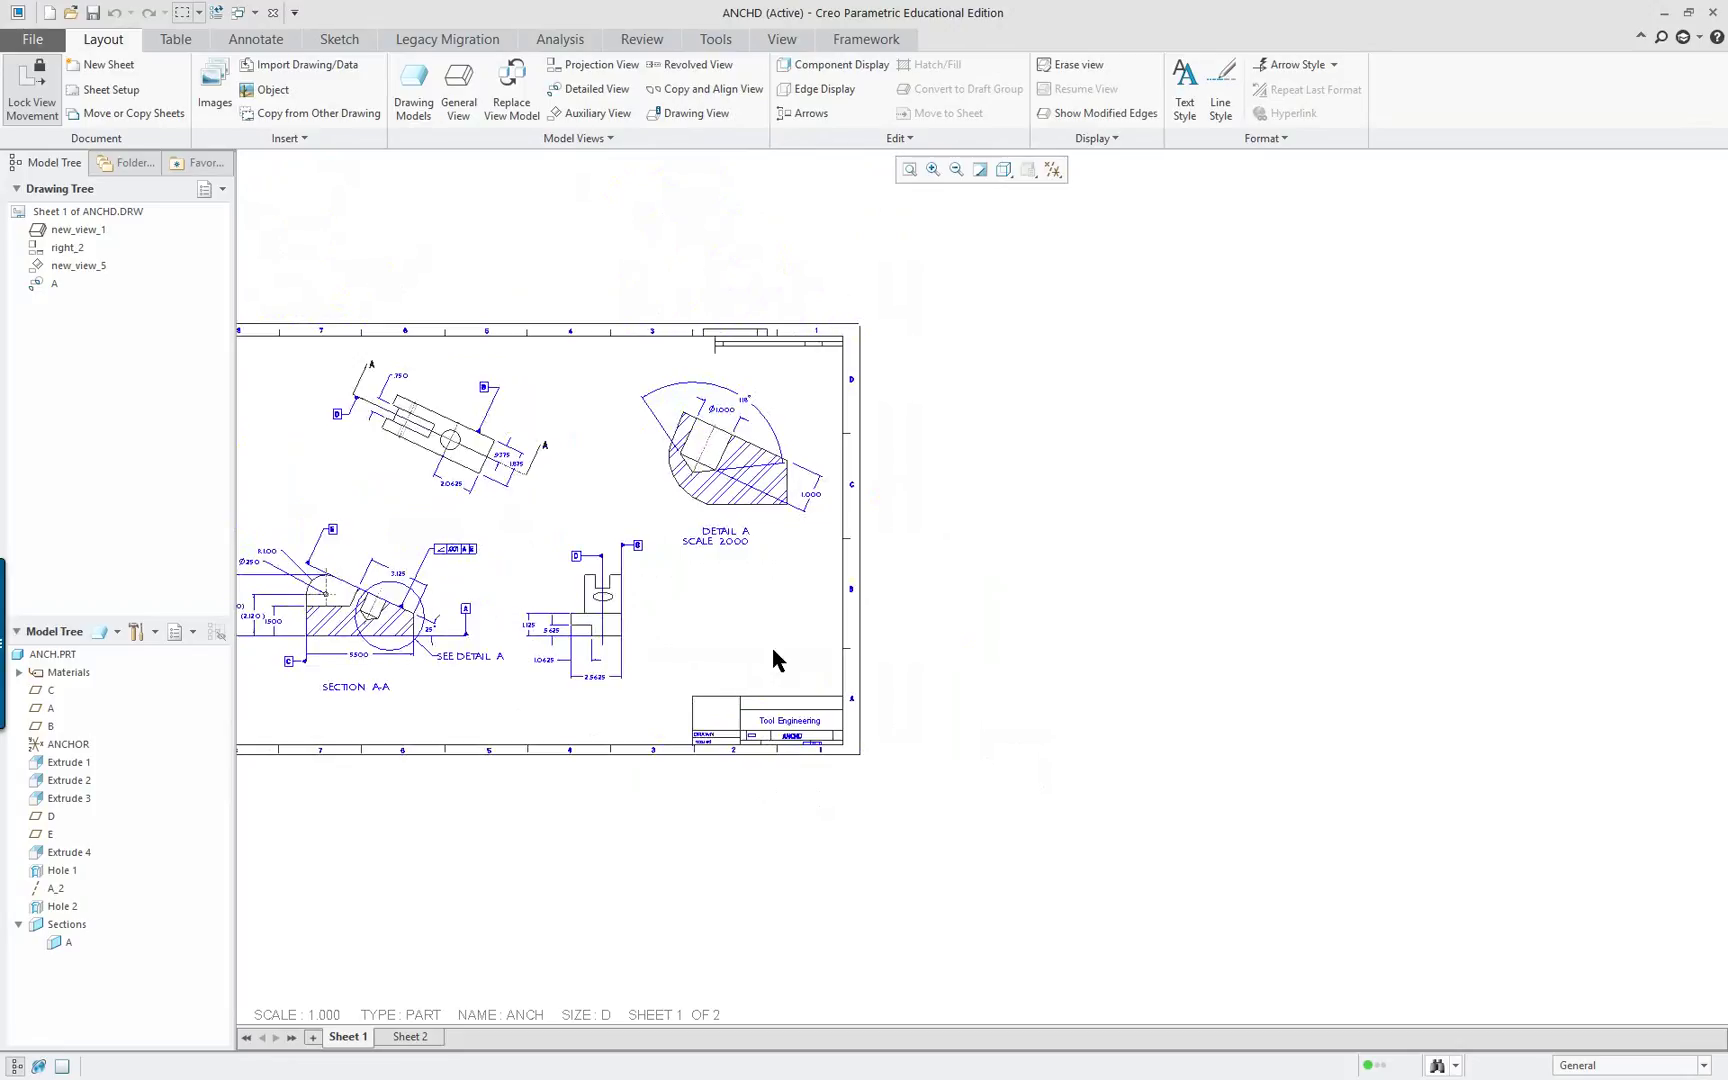
{"action": "scroll", "coordinate": [773, 655], "scroll_direction": "up", "scroll_amount": 2}
{"action": "scroll", "coordinate": [885, 660], "scroll_direction": "down", "scroll_amount": 5}
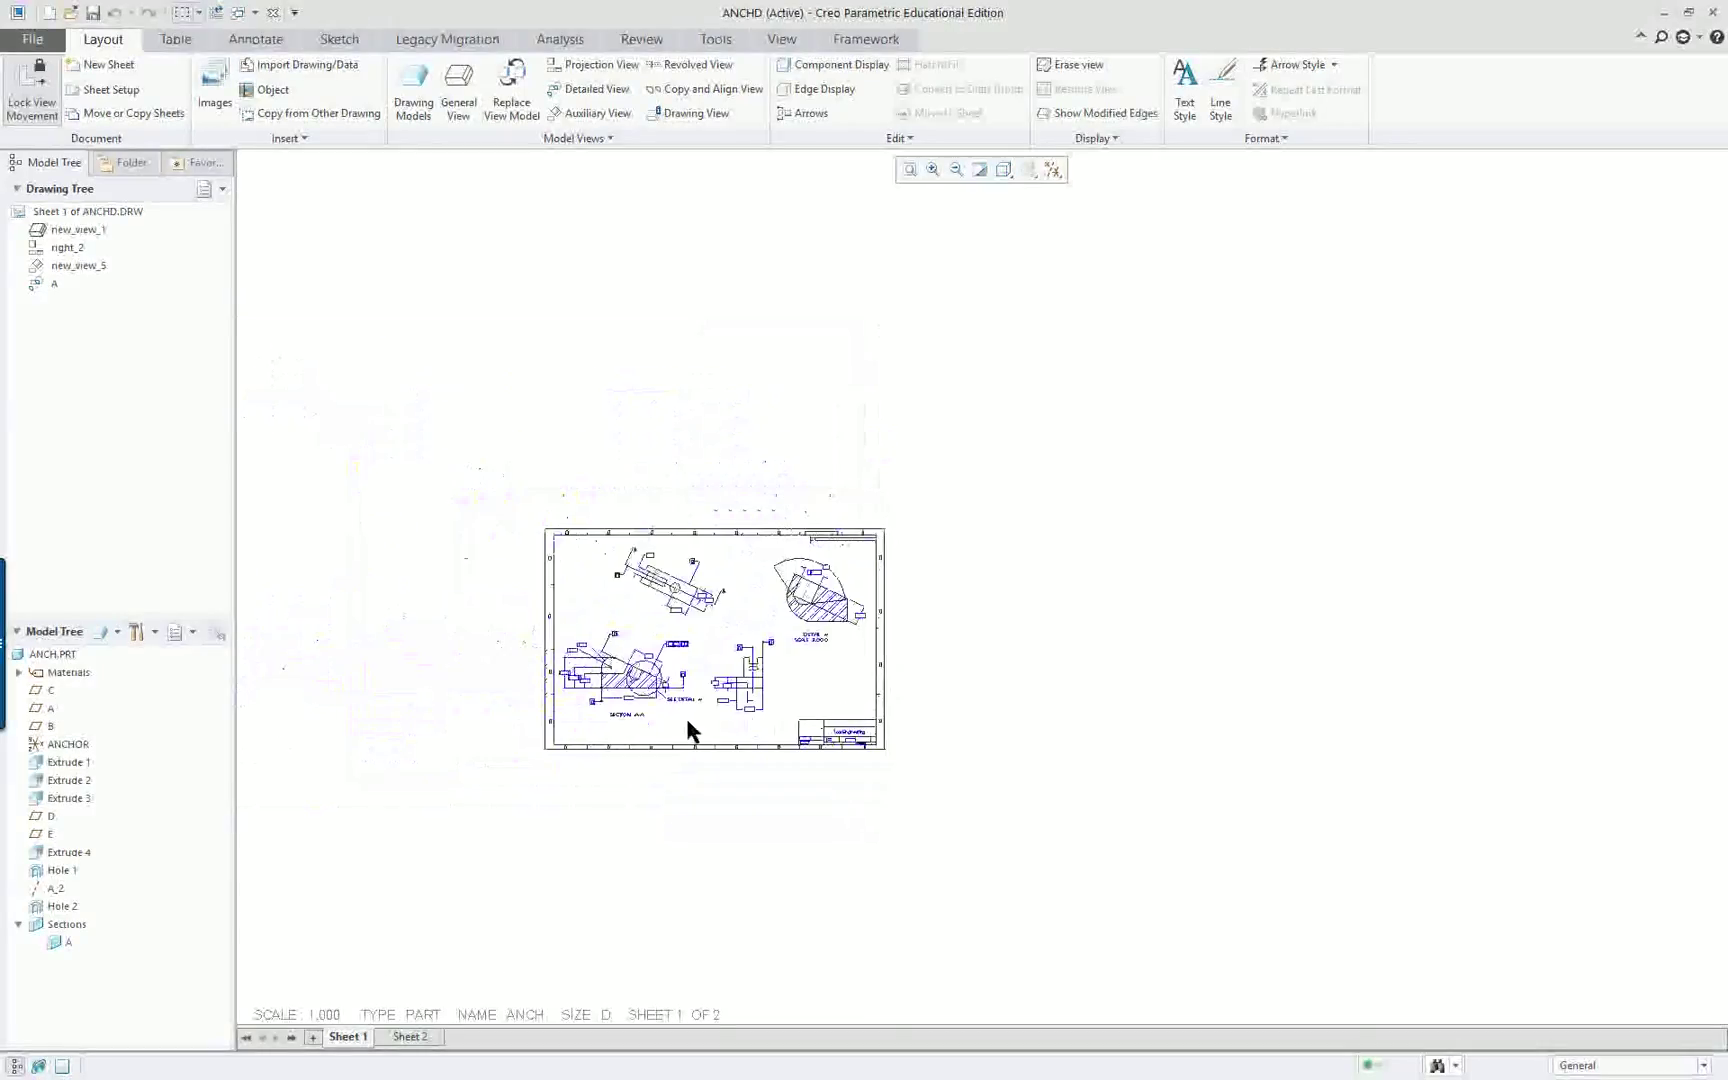
{"action": "scroll", "coordinate": [687, 720], "scroll_direction": "up", "scroll_amount": 3}
{"action": "scroll", "coordinate": [1025, 771], "scroll_direction": "up", "scroll_amount": 4}
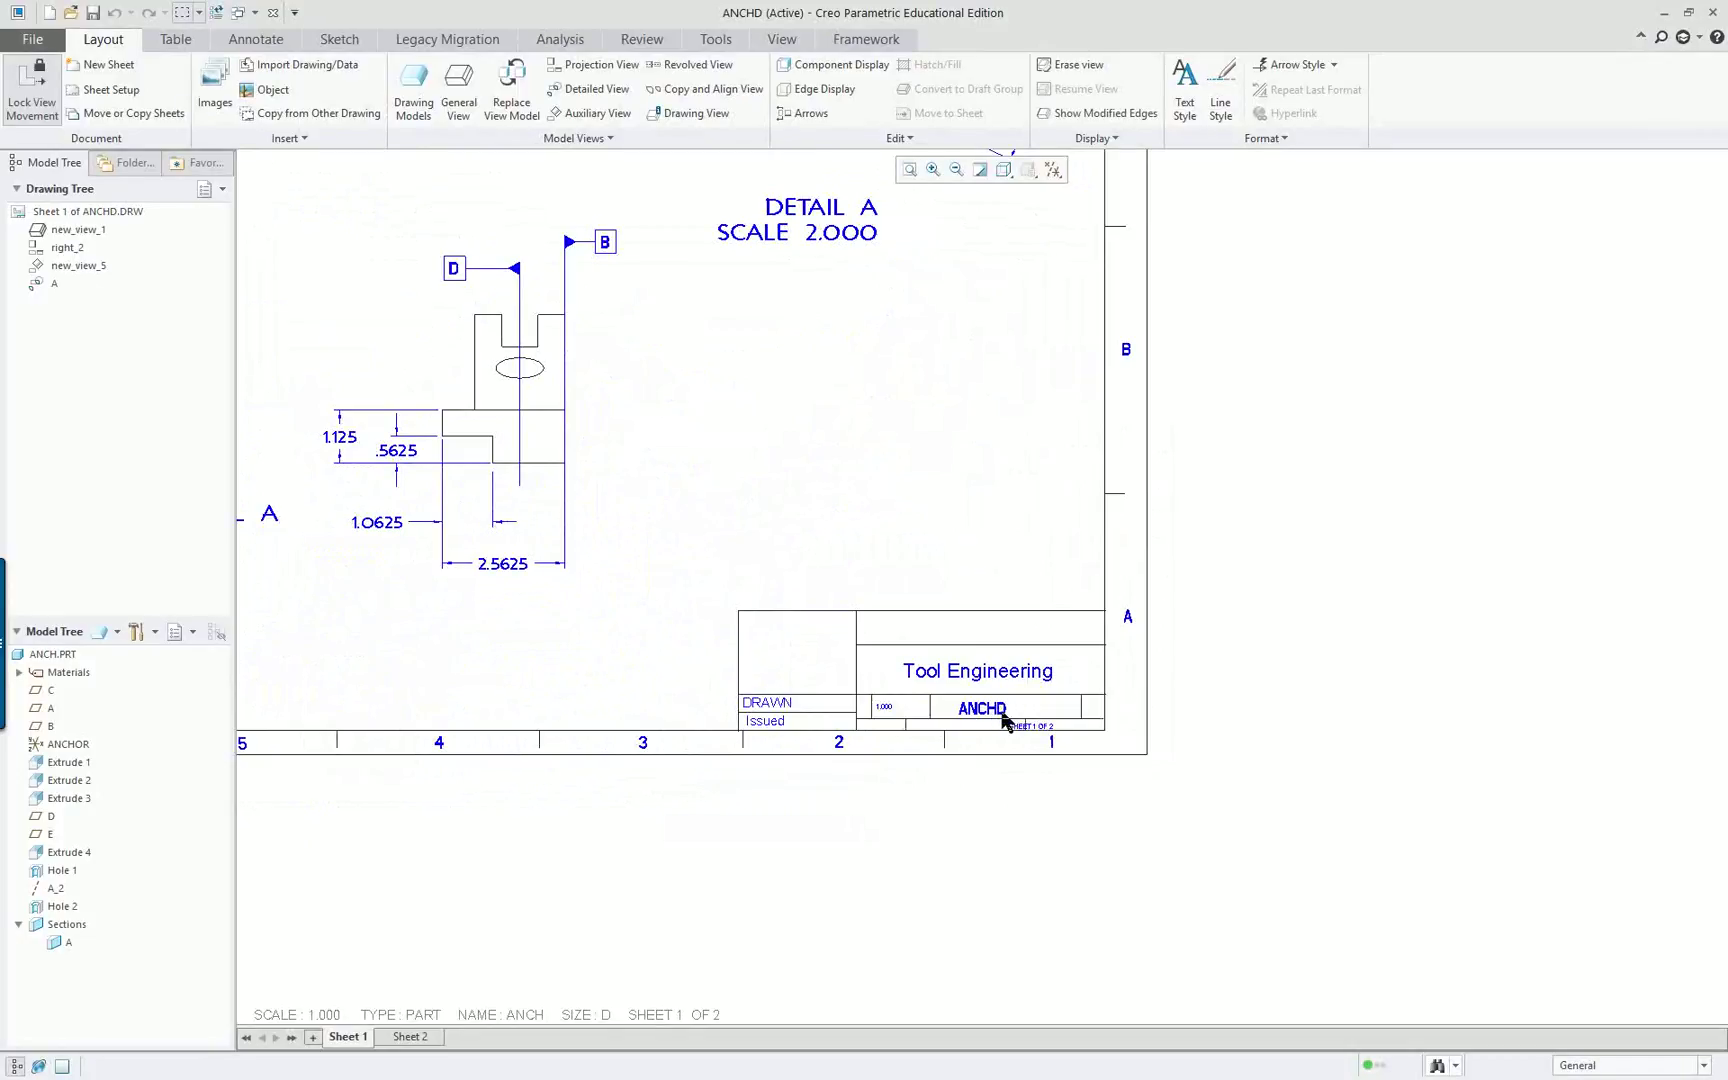
{"action": "scroll", "coordinate": [1034, 740], "scroll_direction": "up", "scroll_amount": 1}
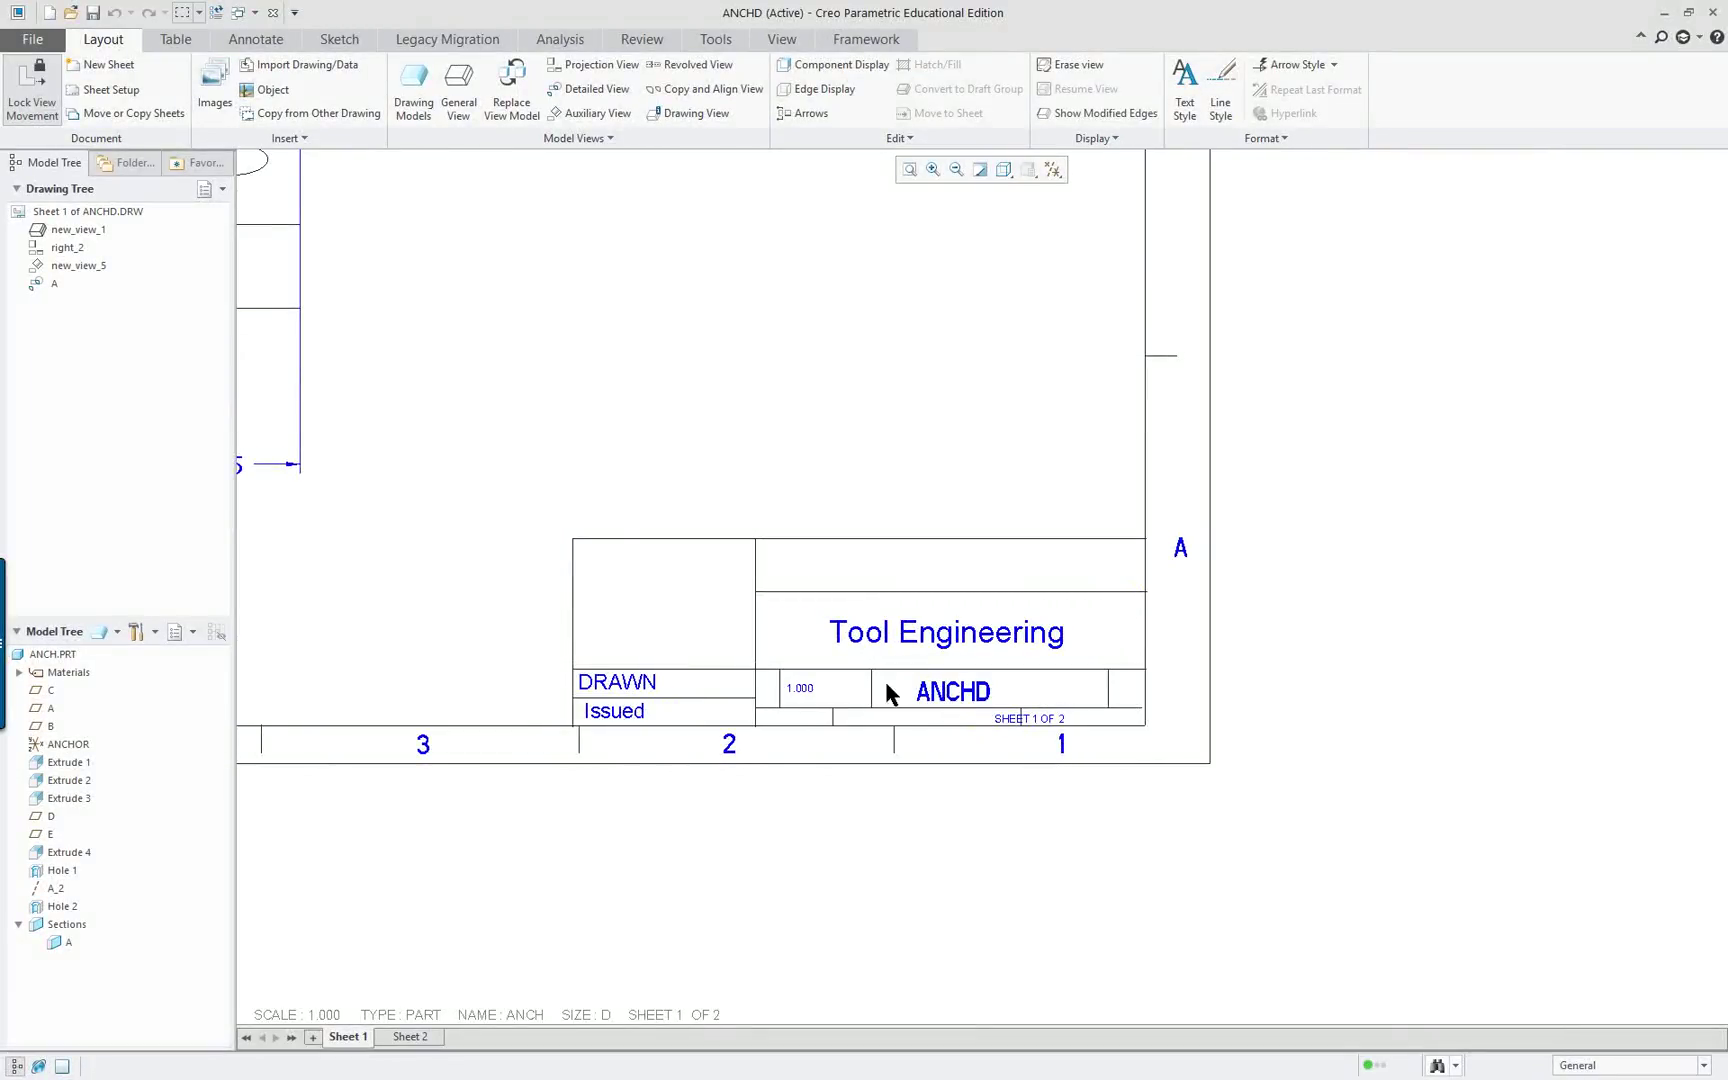
Inspect Sheet 2's title block for comparison with Sheet 1's, and return to Sheet 1 with the whole sheet fitted in view.
{"action": "left_click", "coordinate": [410, 1037]}
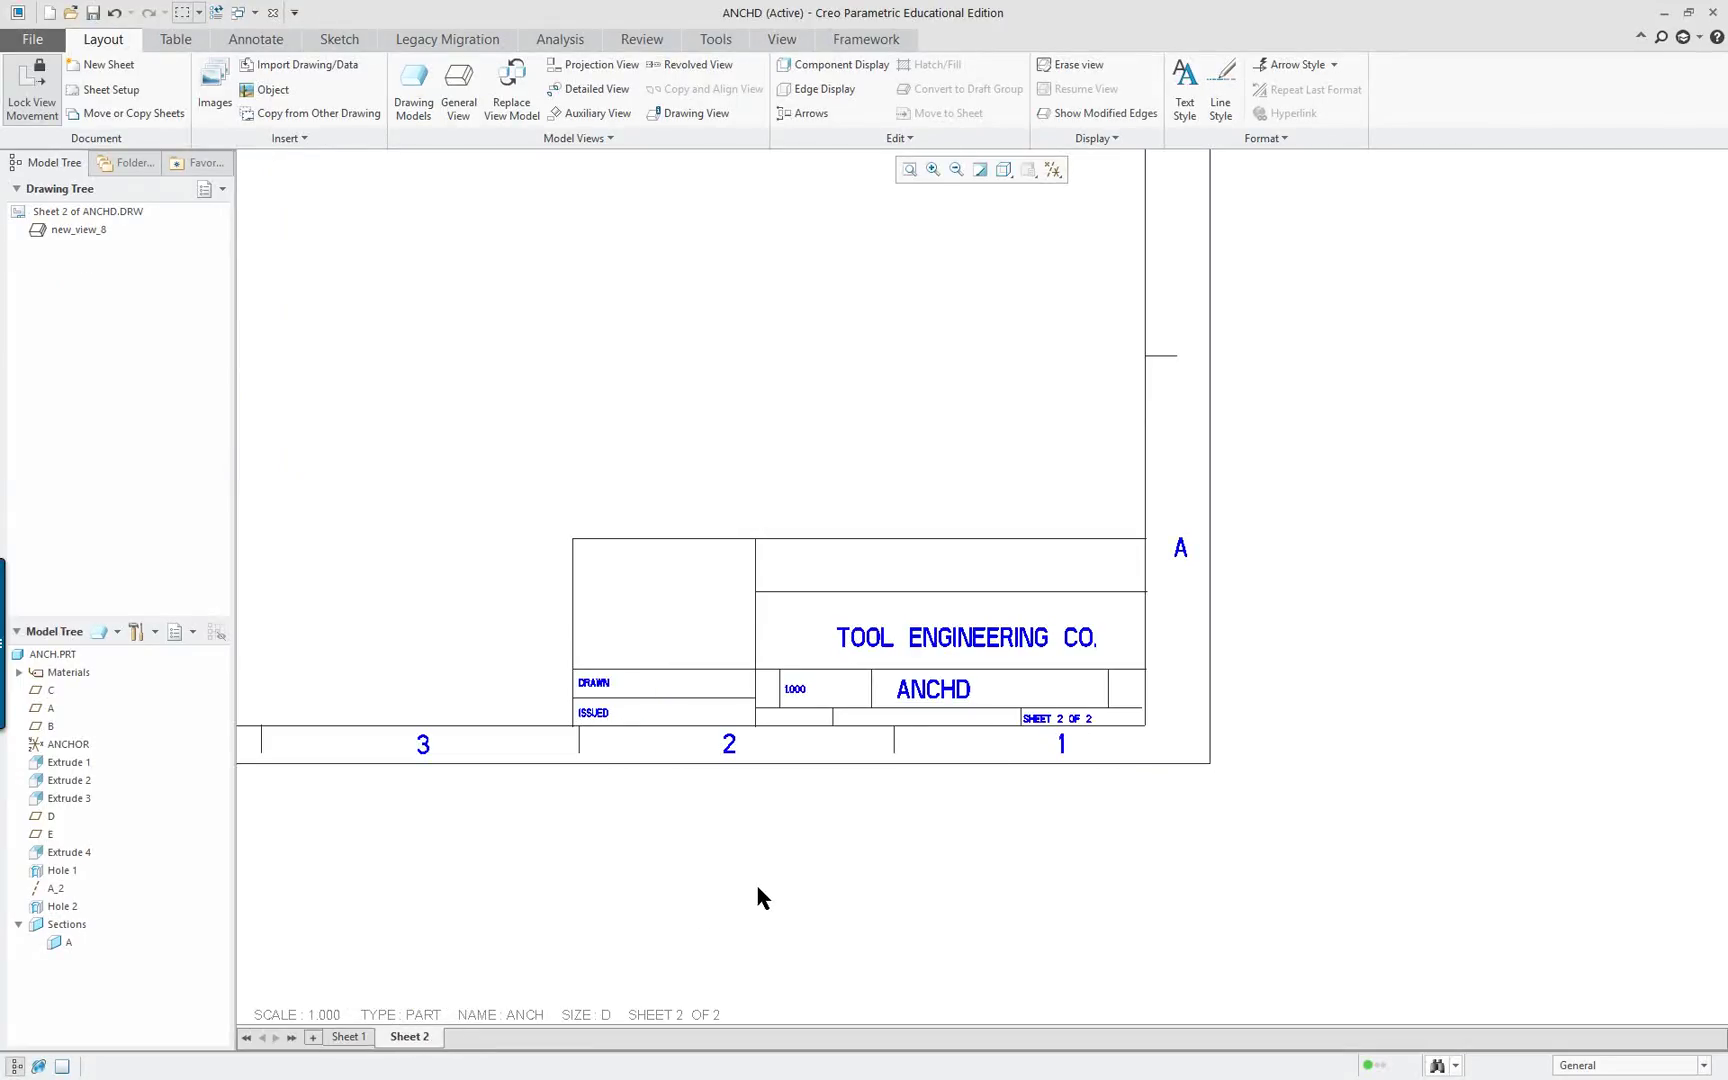
{"action": "scroll", "coordinate": [757, 897], "scroll_direction": "down", "scroll_amount": 4}
{"action": "scroll", "coordinate": [758, 897], "scroll_direction": "down", "scroll_amount": 1}
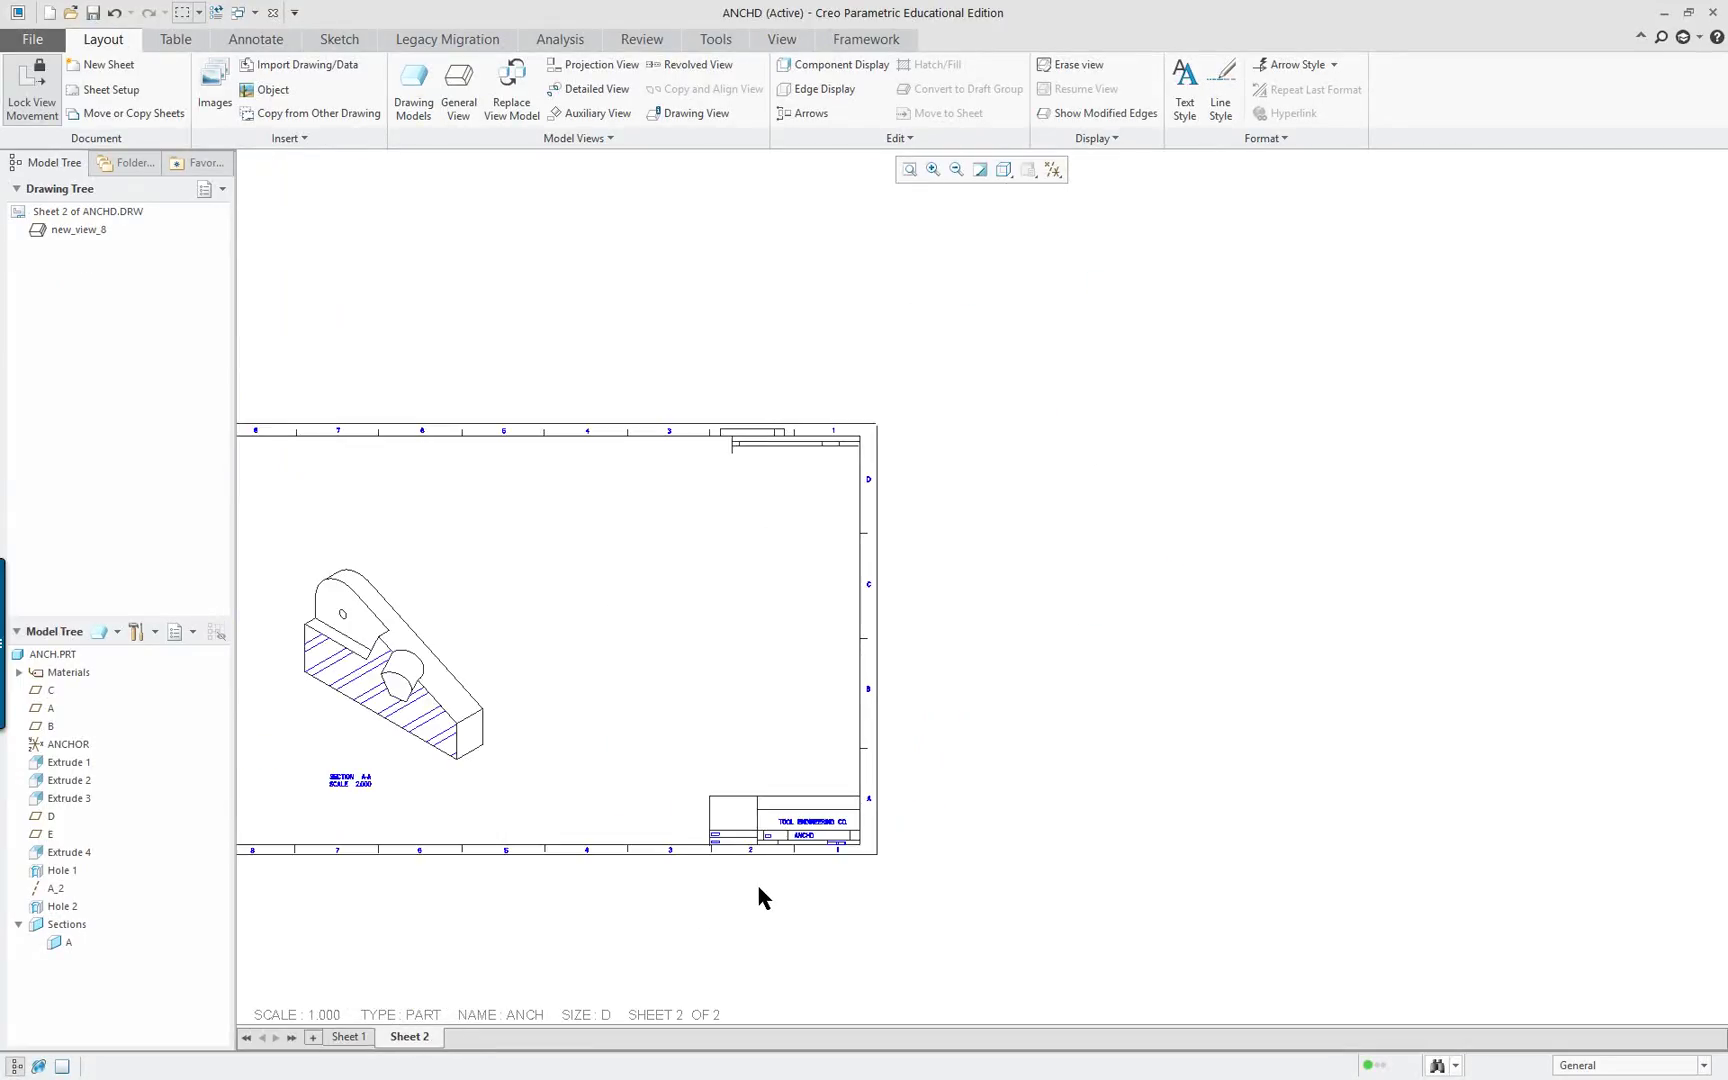
{"action": "scroll", "coordinate": [758, 888], "scroll_direction": "up", "scroll_amount": 5}
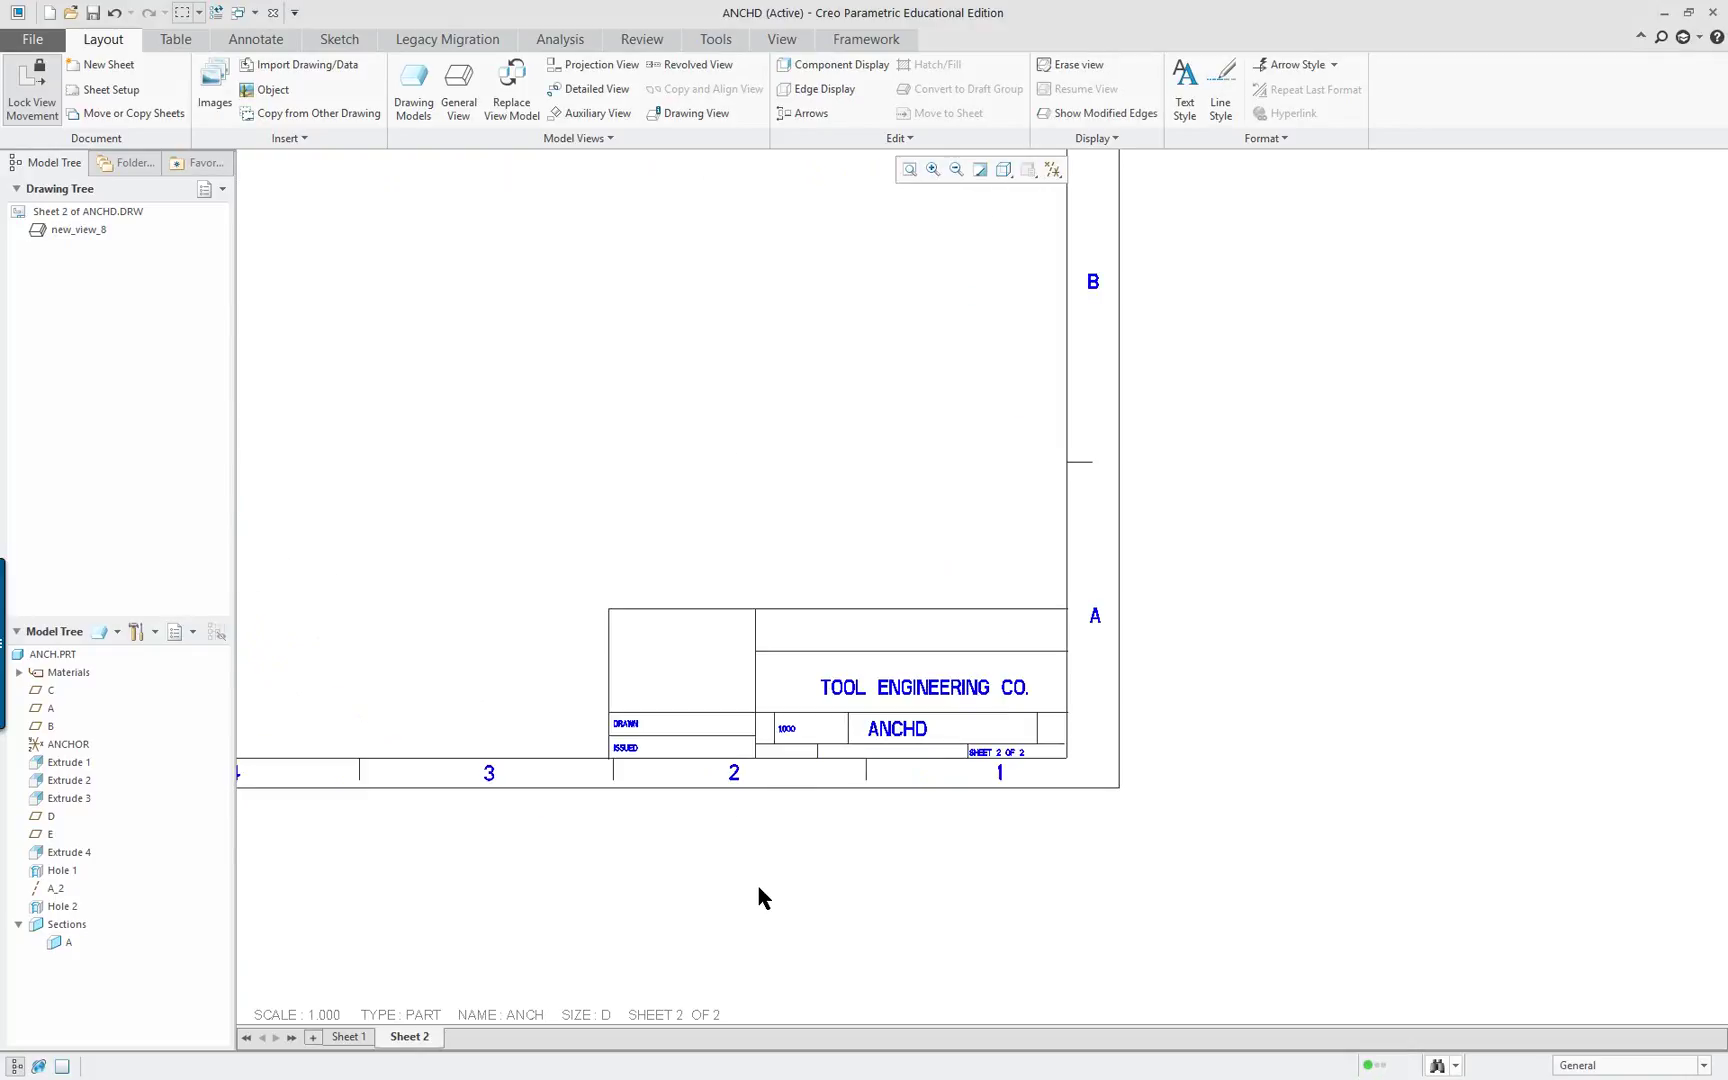
{"action": "scroll", "coordinate": [758, 889], "scroll_direction": "down", "scroll_amount": 5}
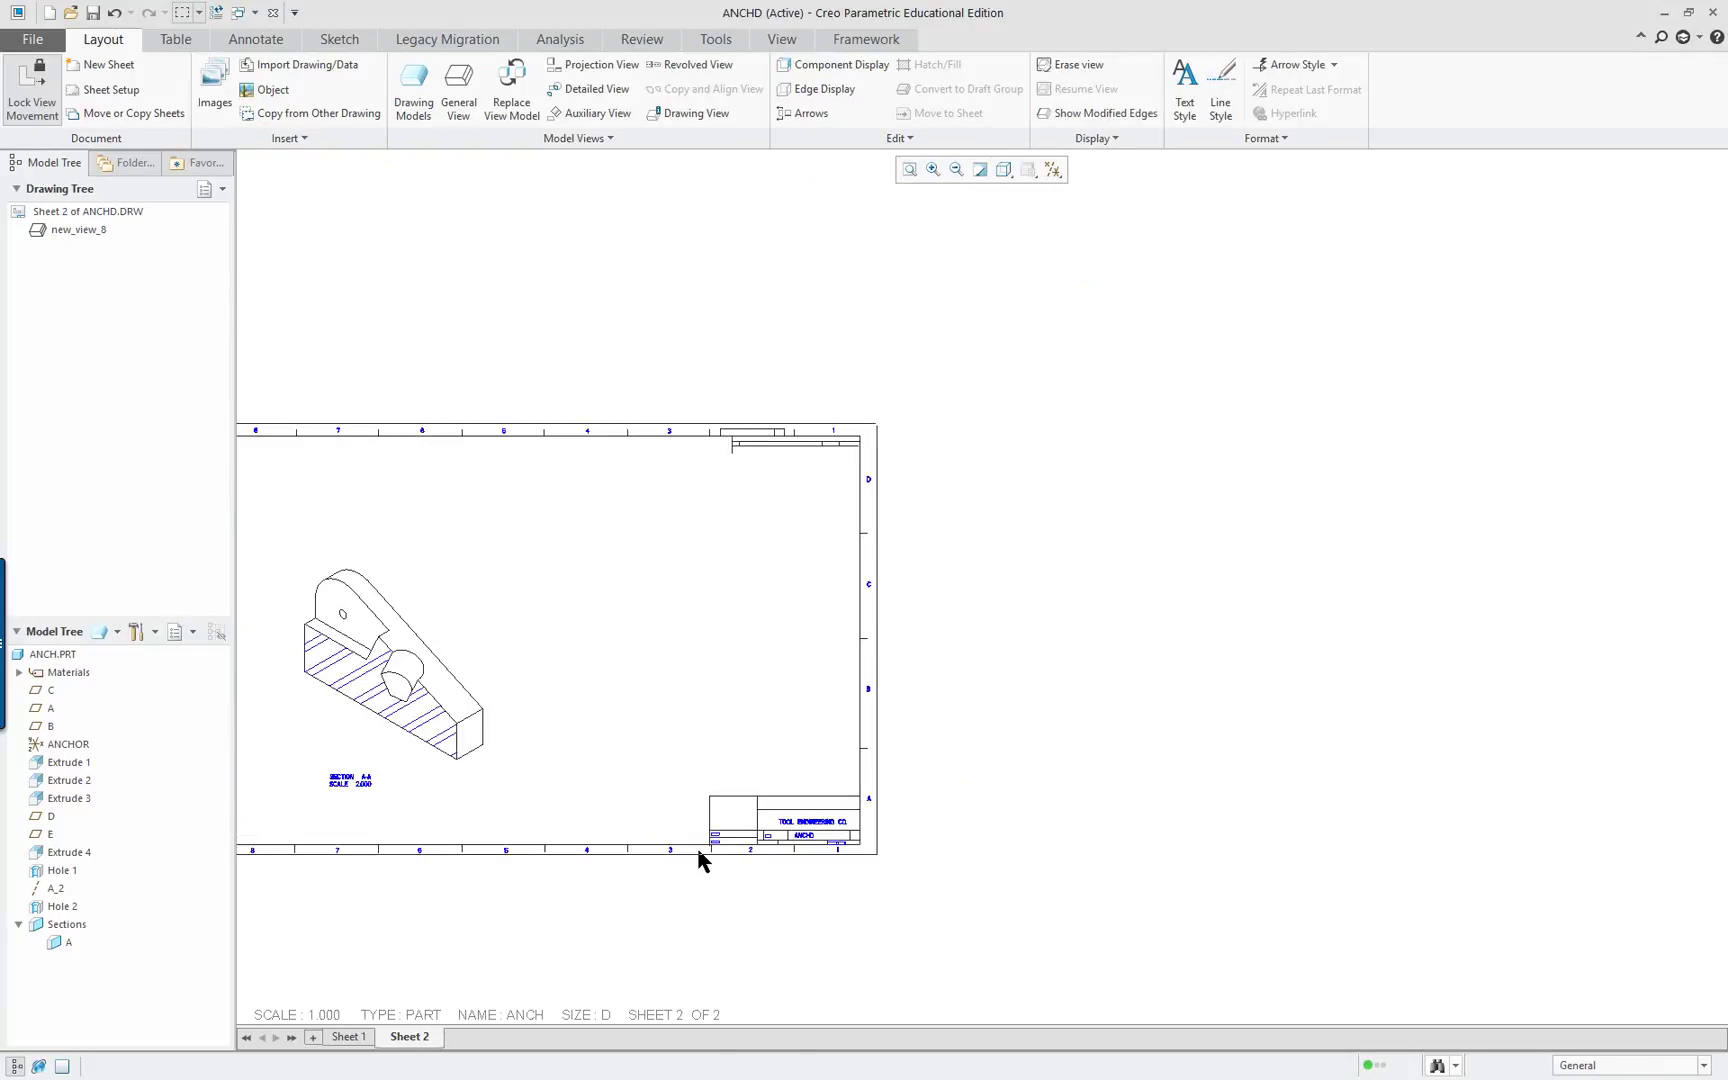
{"action": "left_click", "coordinate": [910, 171]}
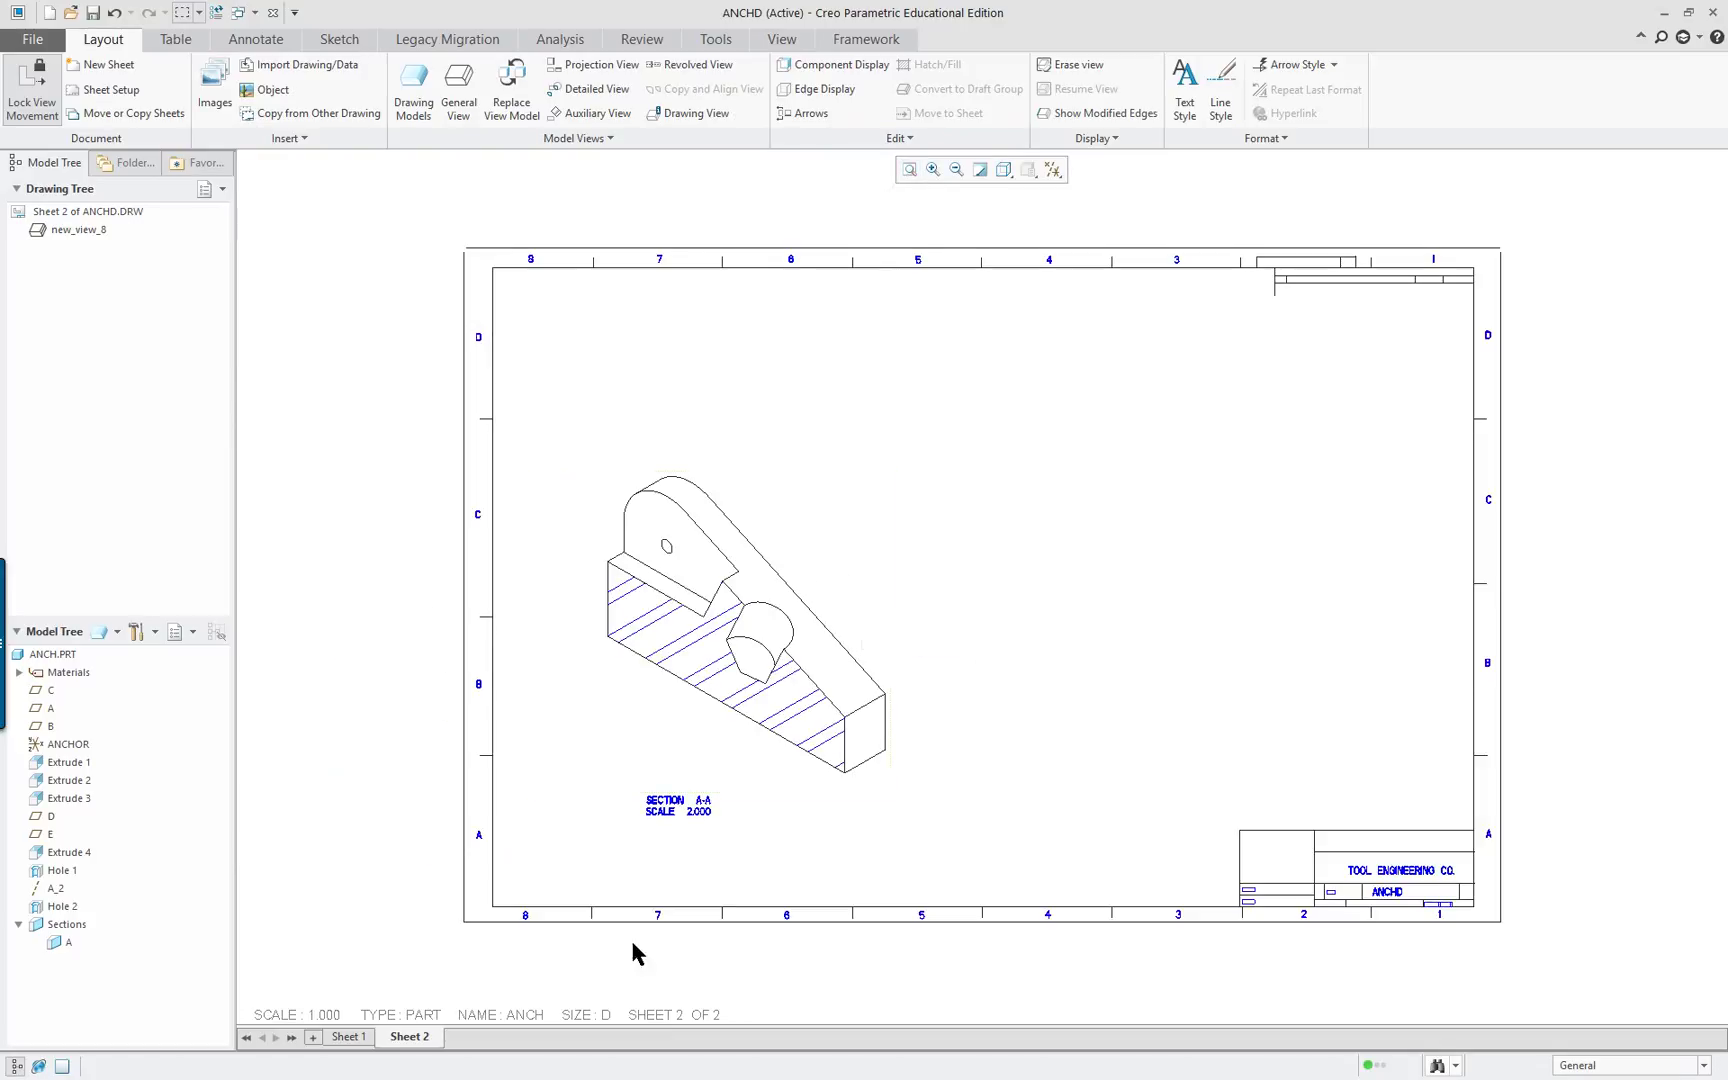
{"action": "left_click", "coordinate": [346, 1037]}
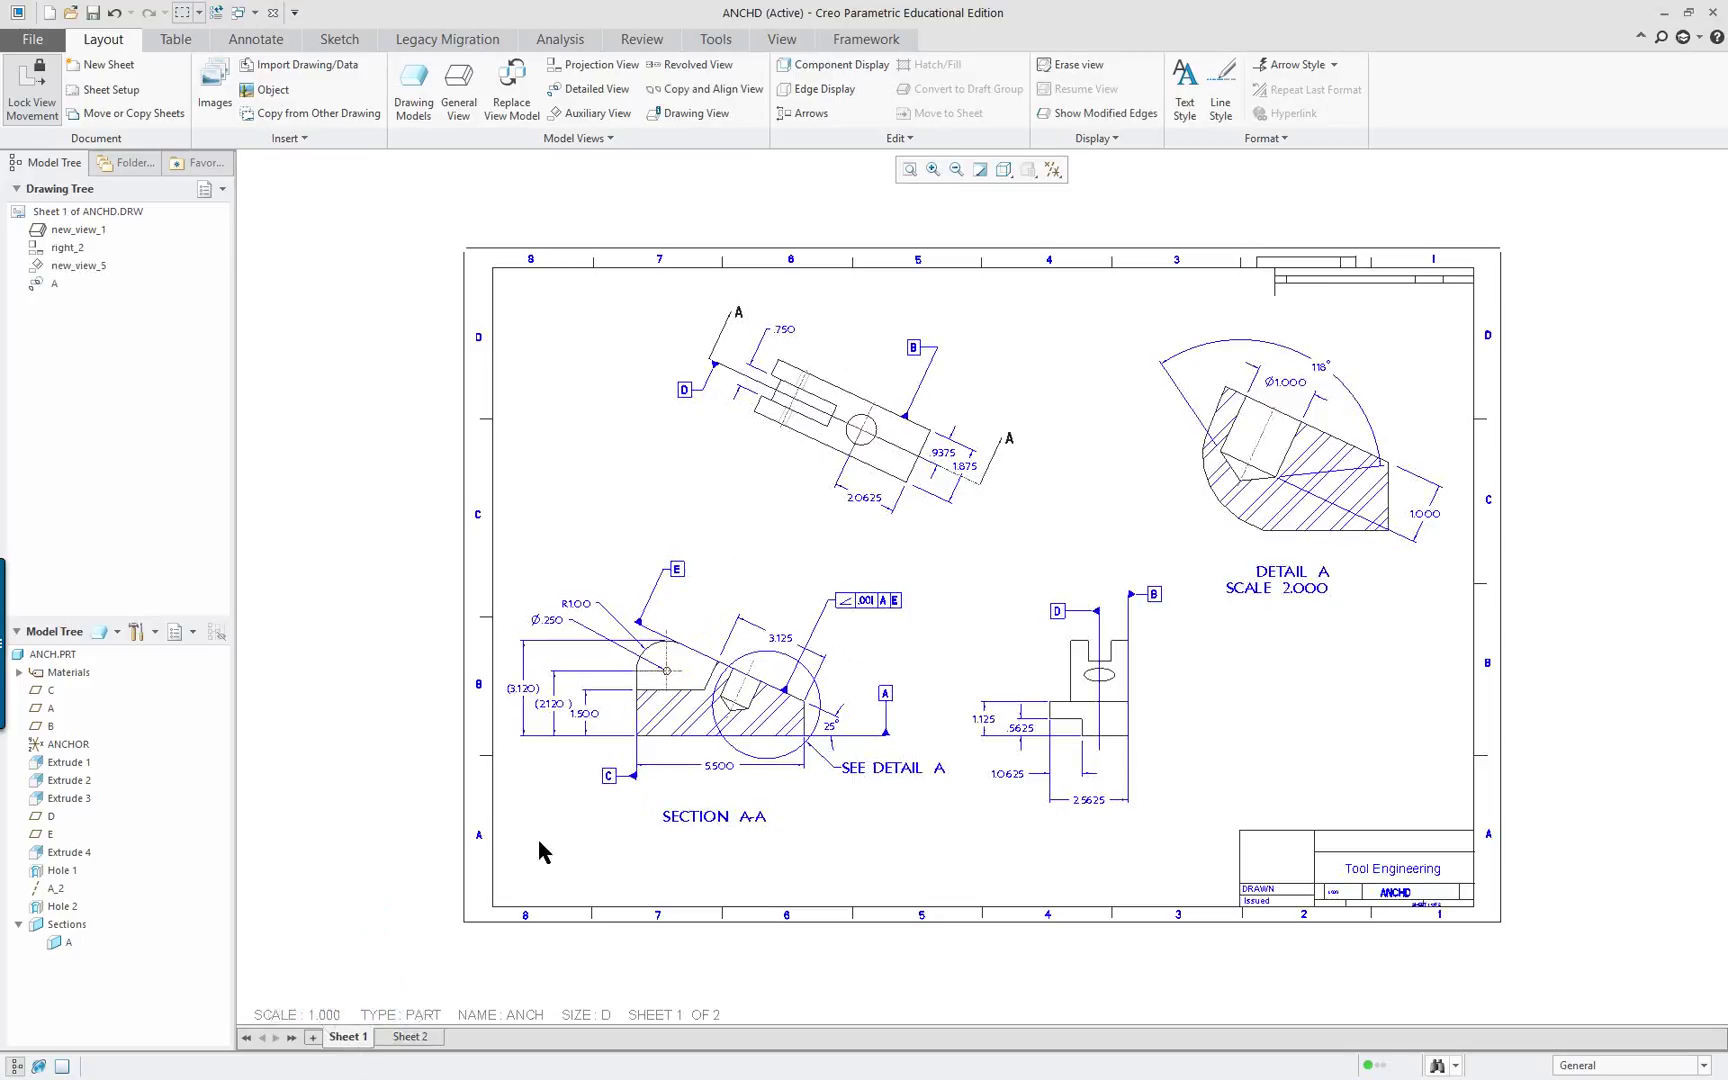